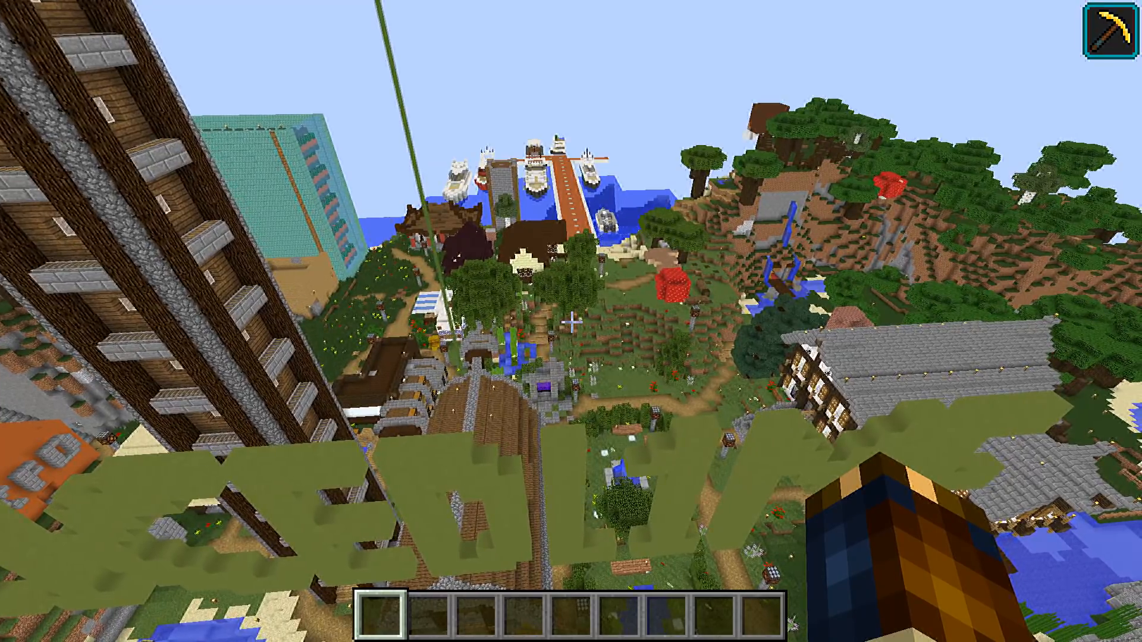
Fly from the town across the sea, past the yachts, to the turquoise castle on the island
key(w)
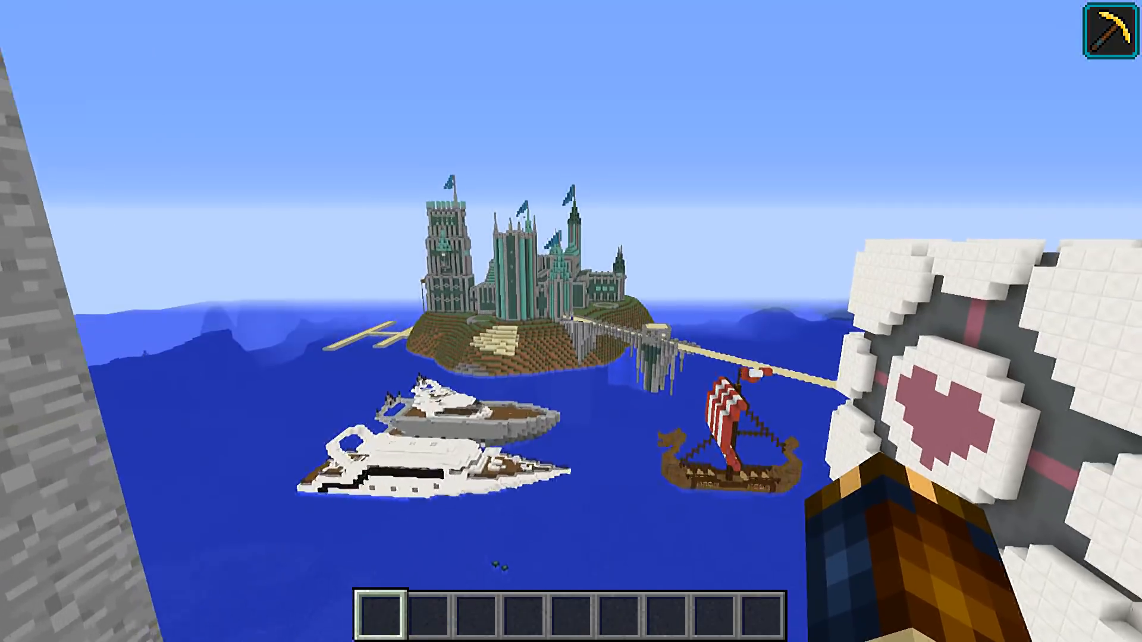
key(w)
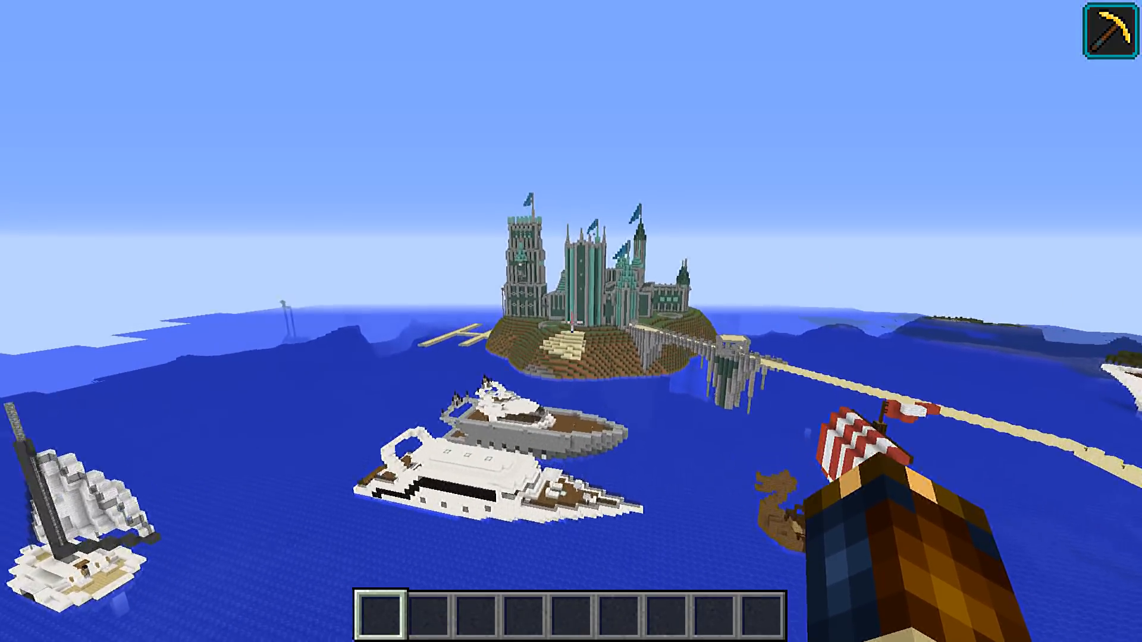
key(w)
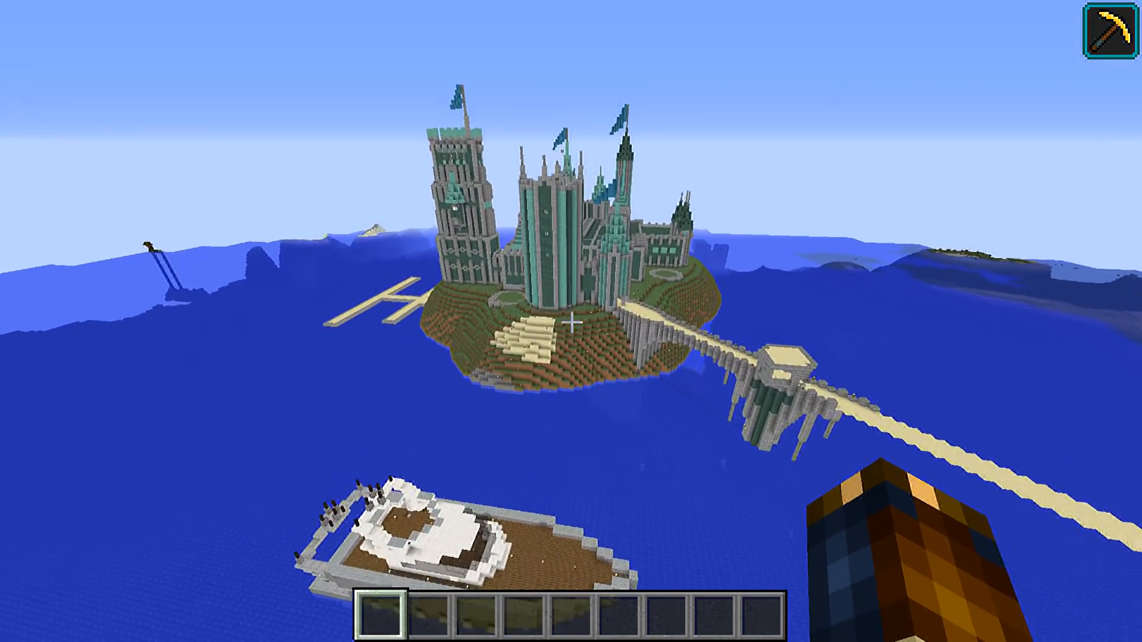
key(w)
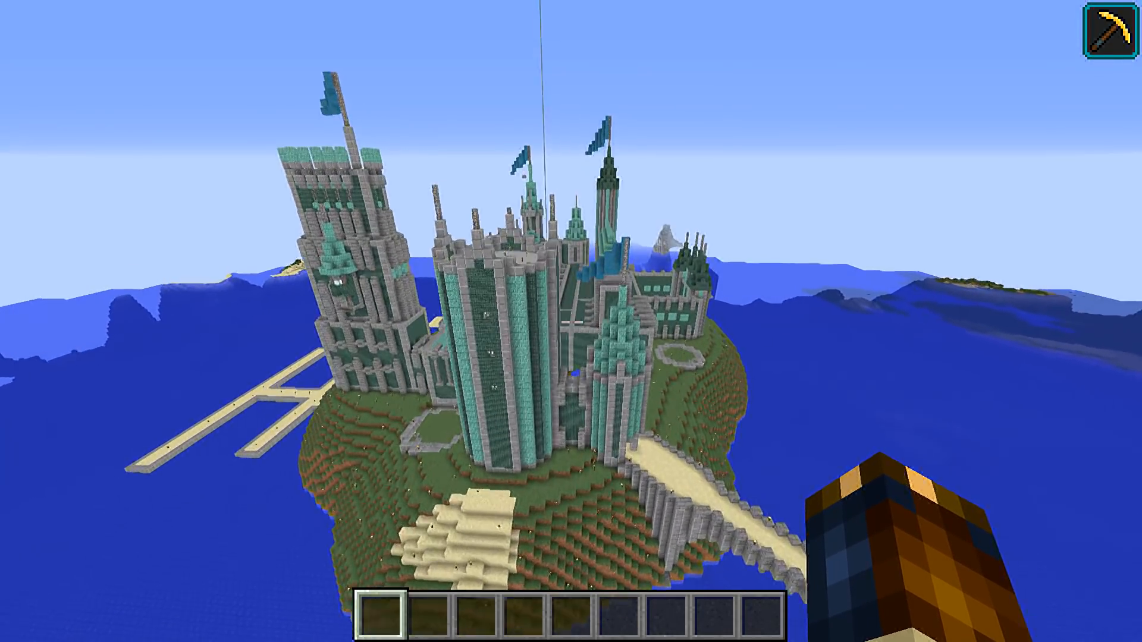
key(w)
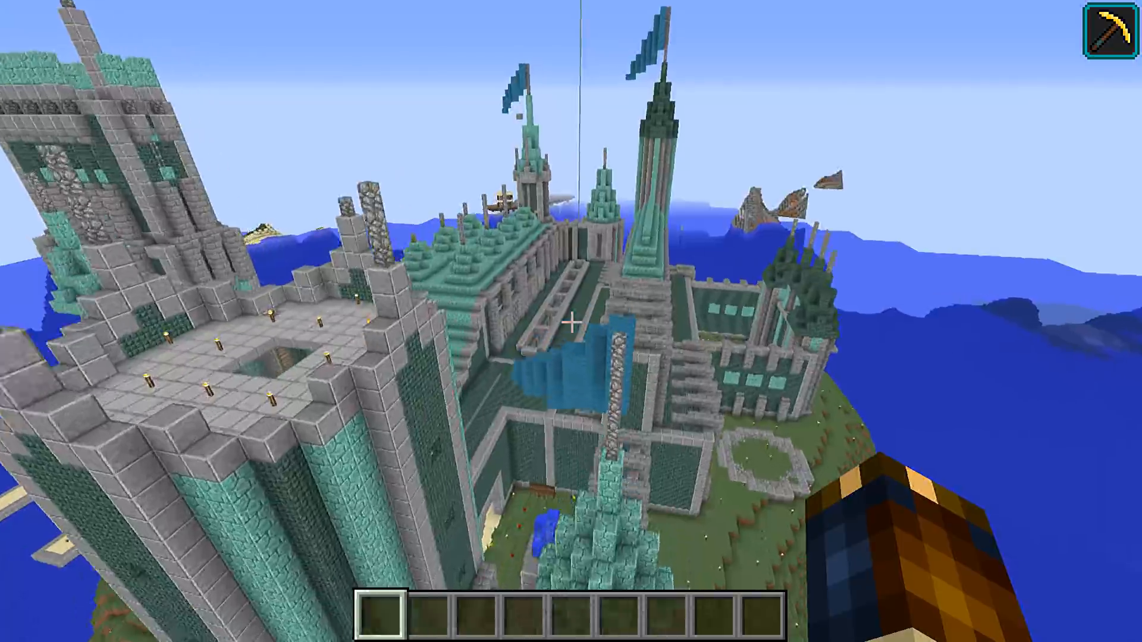
Examine the castle's towers, rooftops and the battlements of the tall flagged tower from the air
key(w)
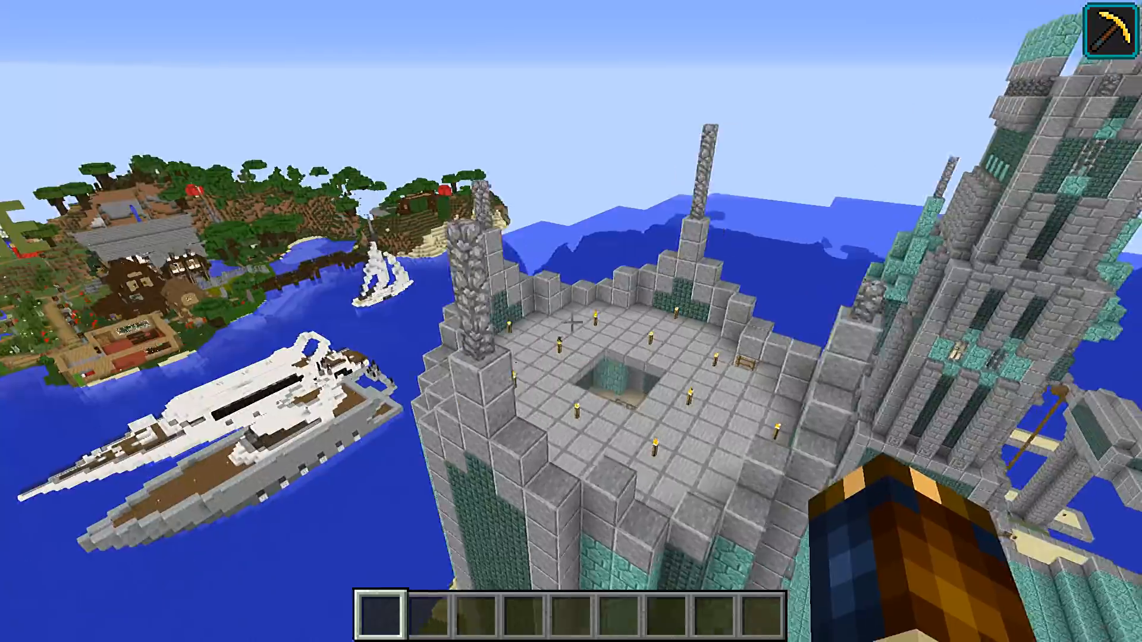
key(w)
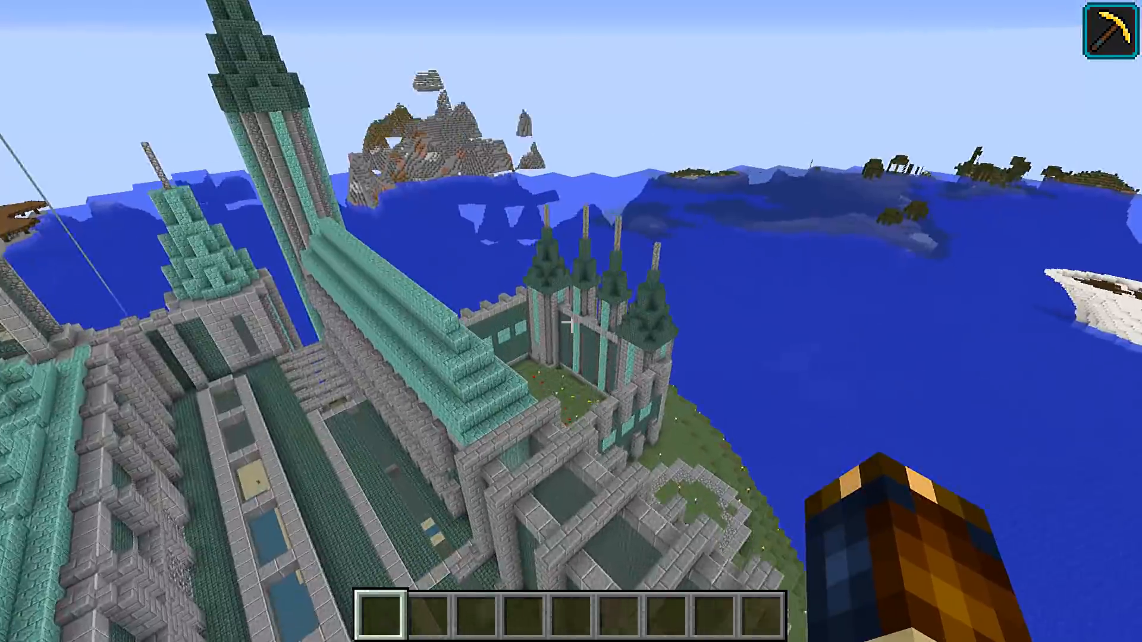
key(w)
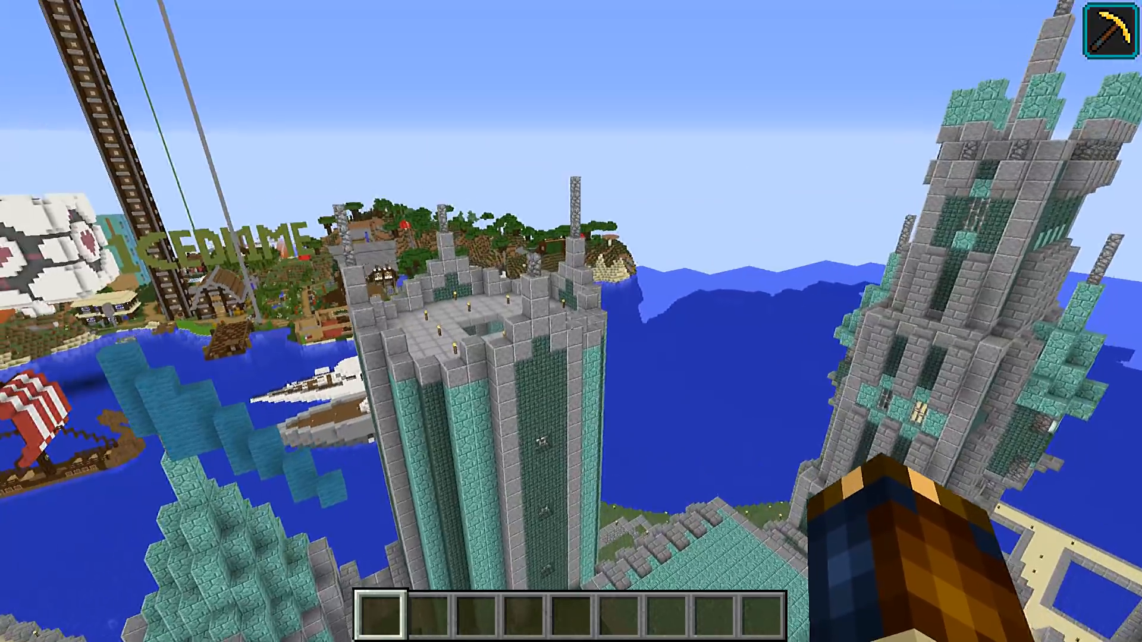
key(w)
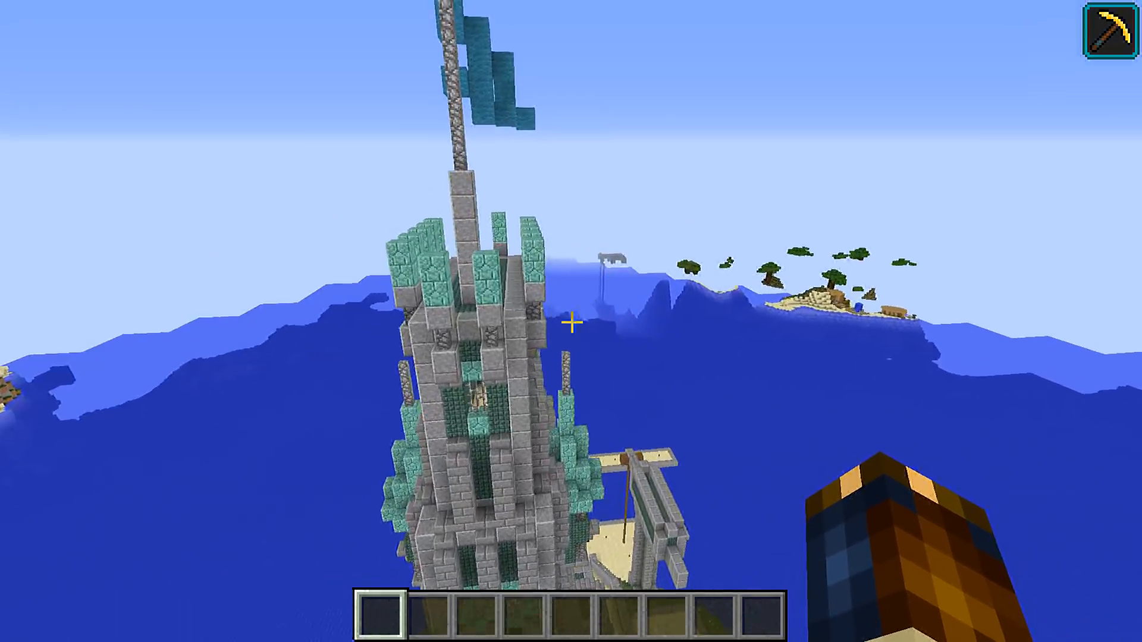
key(w)
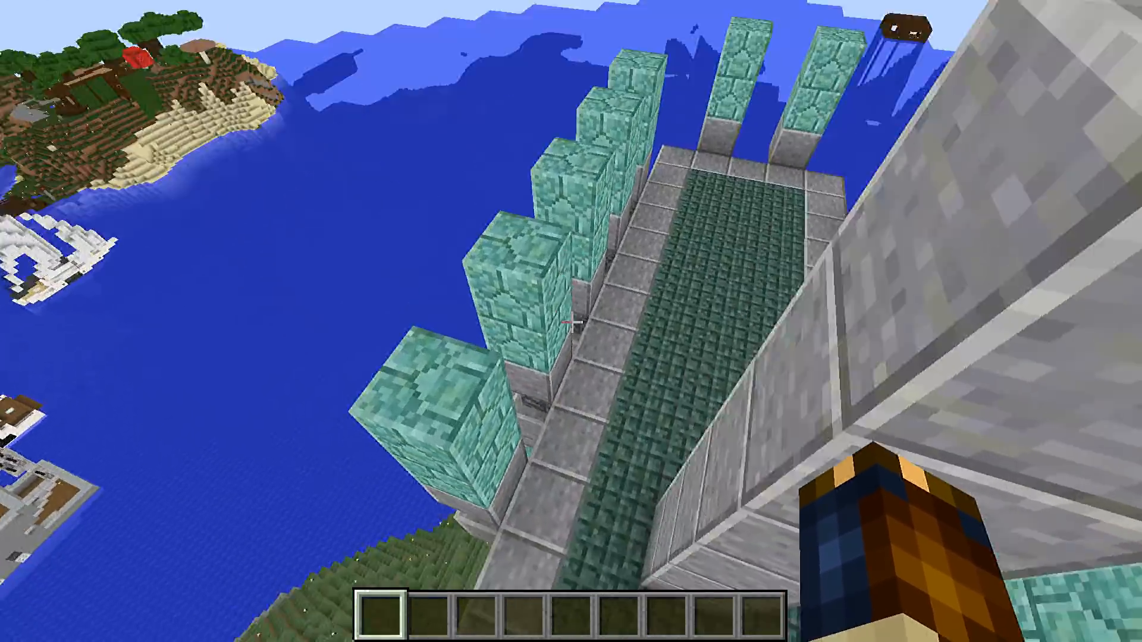
key(w)
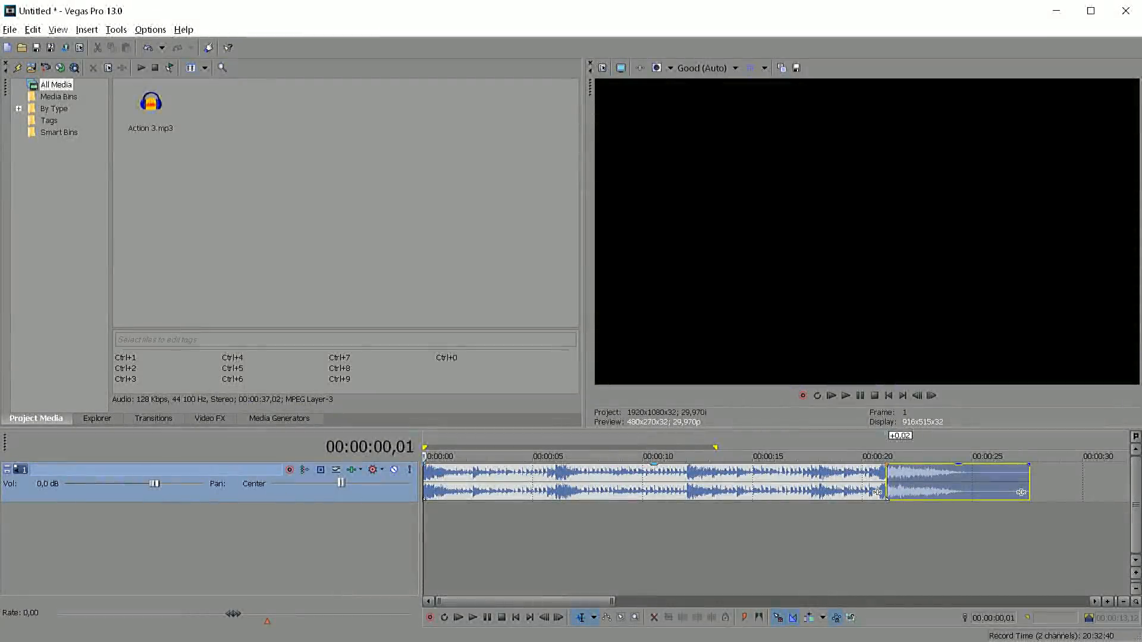
Switch to Vegas Pro and mark trial time ranges on the music track, at its start and from 00:00:05,18
click(424, 475)
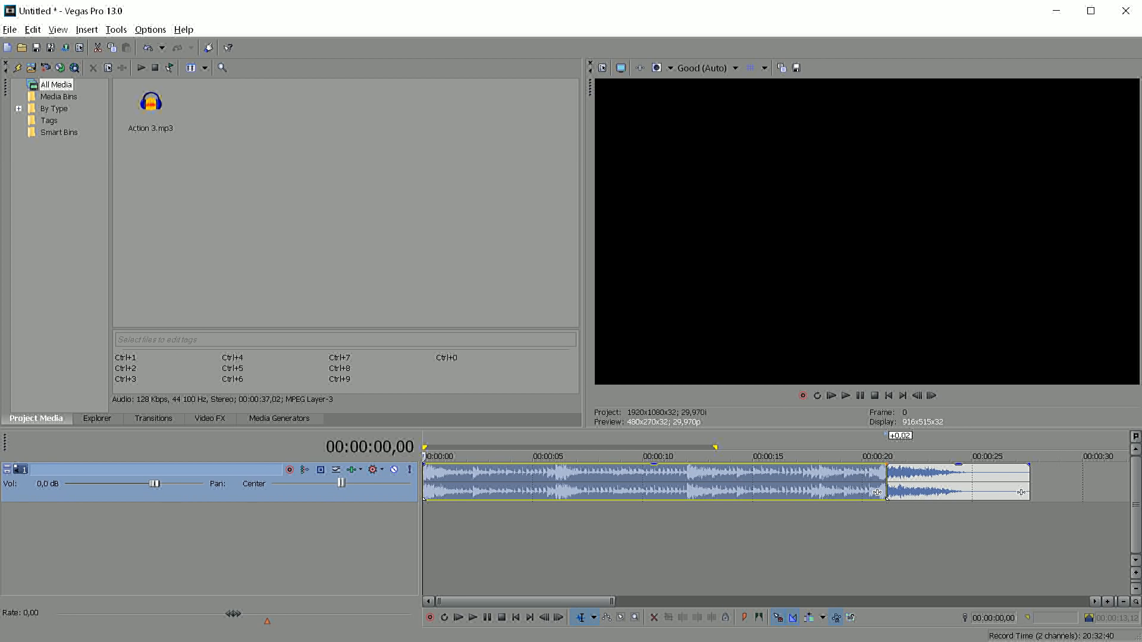
click(513, 538)
drag(424, 538, 476, 538)
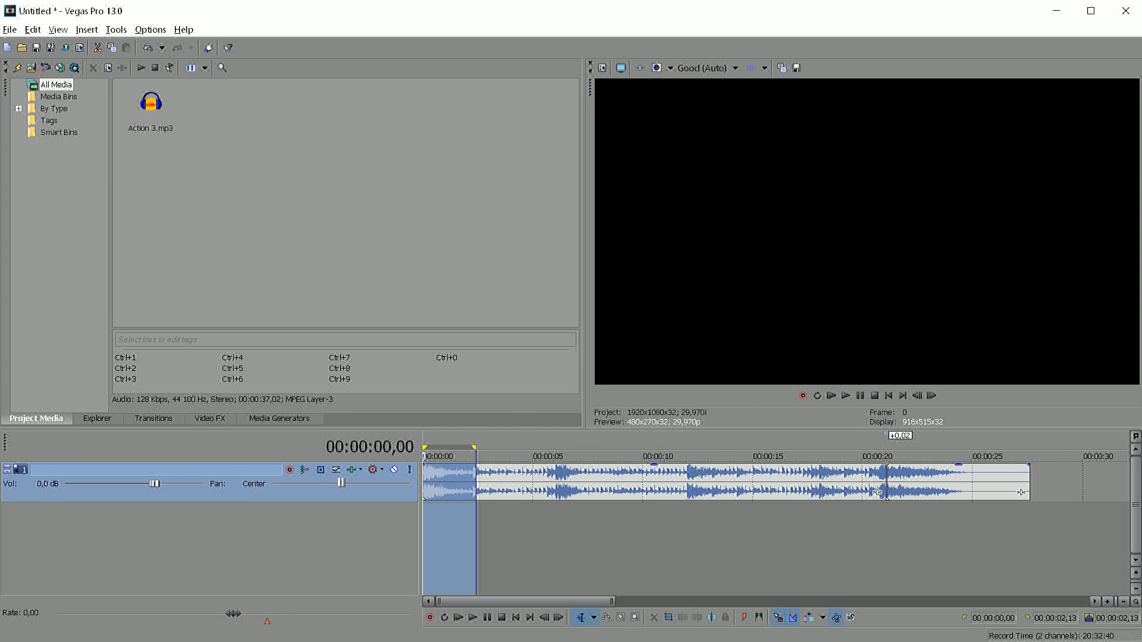
drag(603, 538, 545, 538)
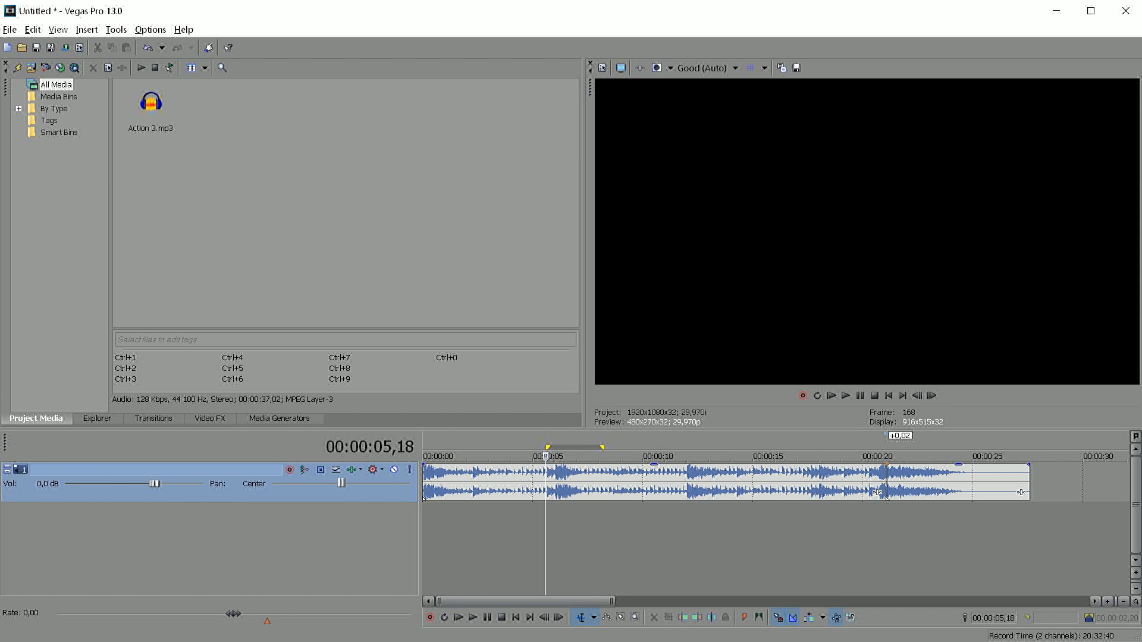
Play the music track from the beginning to listen to it through to its end
key(ctrl+Home)
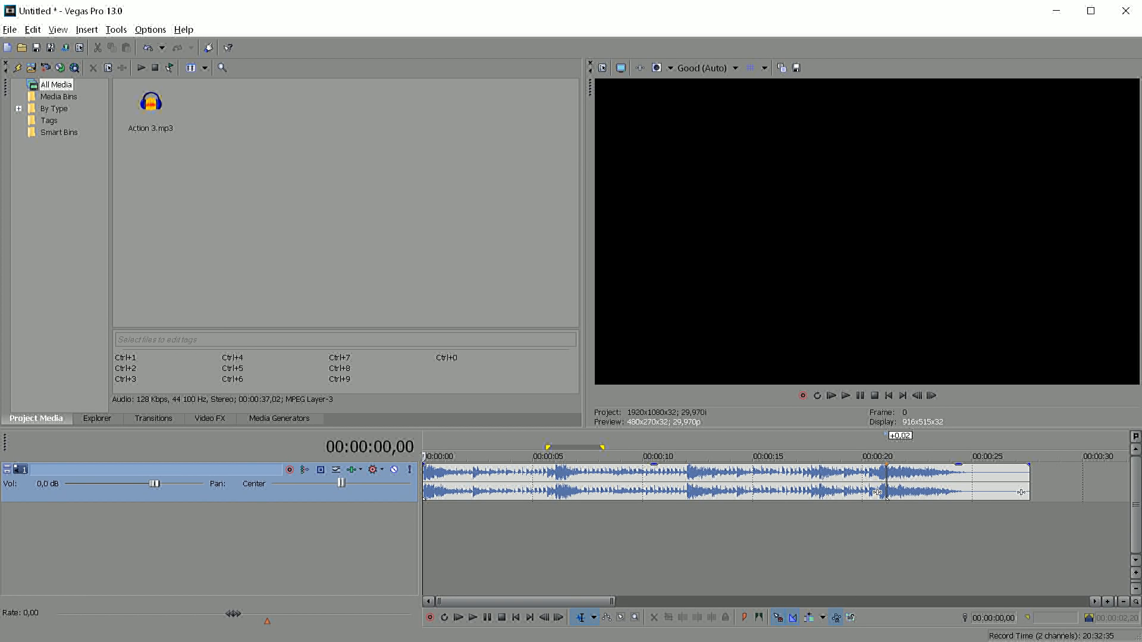
key(space)
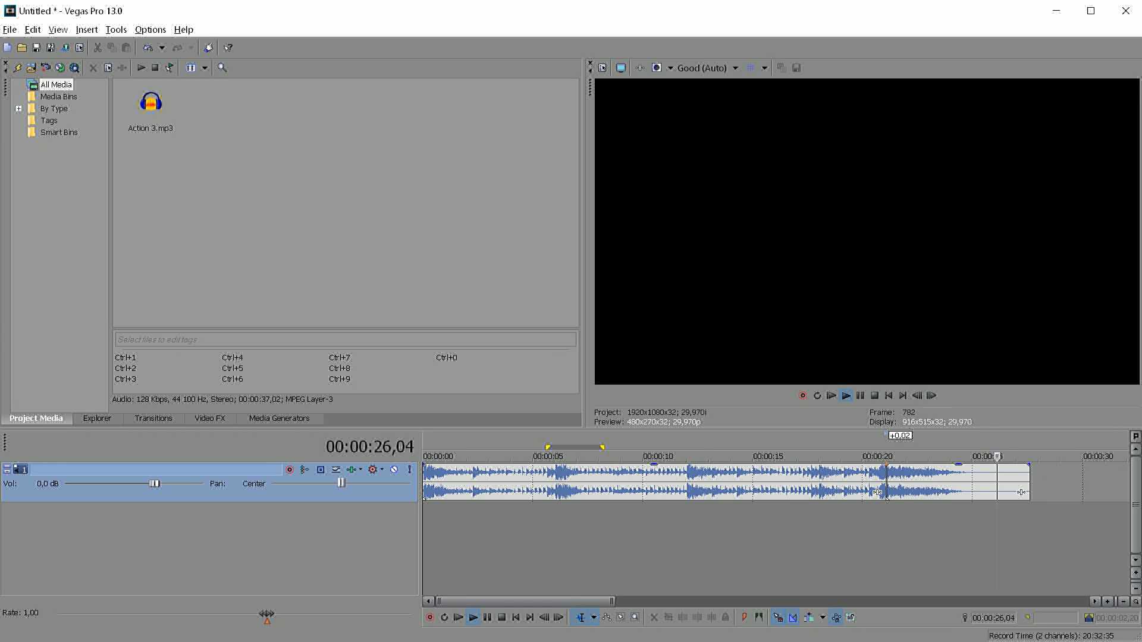
key(space)
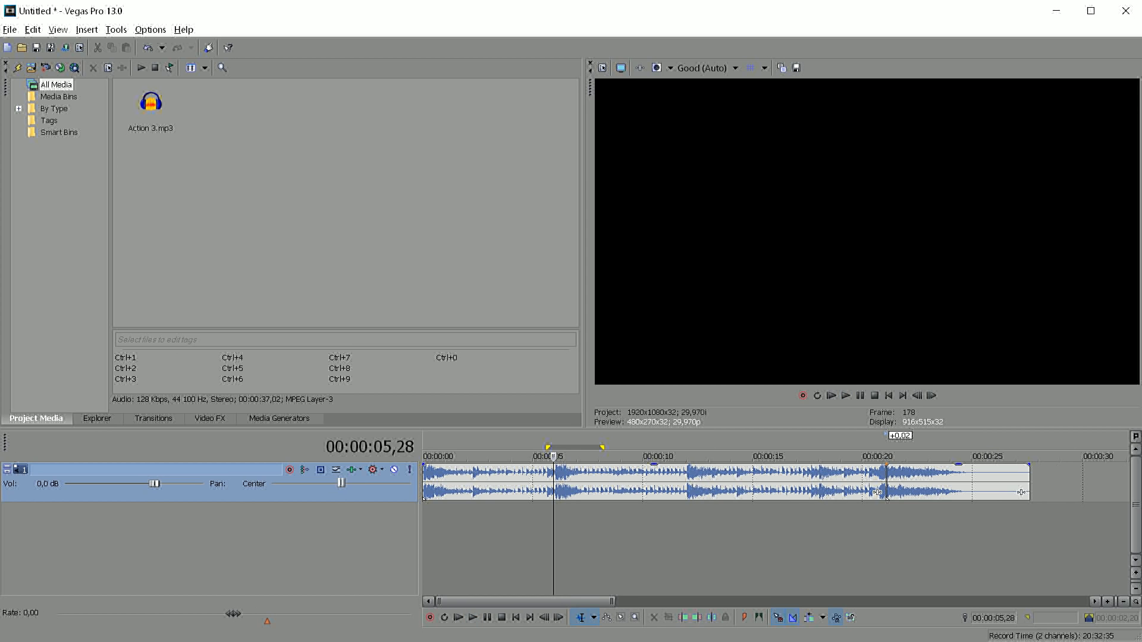
Replay the opening of the music and mark its first section from 00:00:00,00 to 00:00:05,28
key(Right)
key(ctrl+Home)
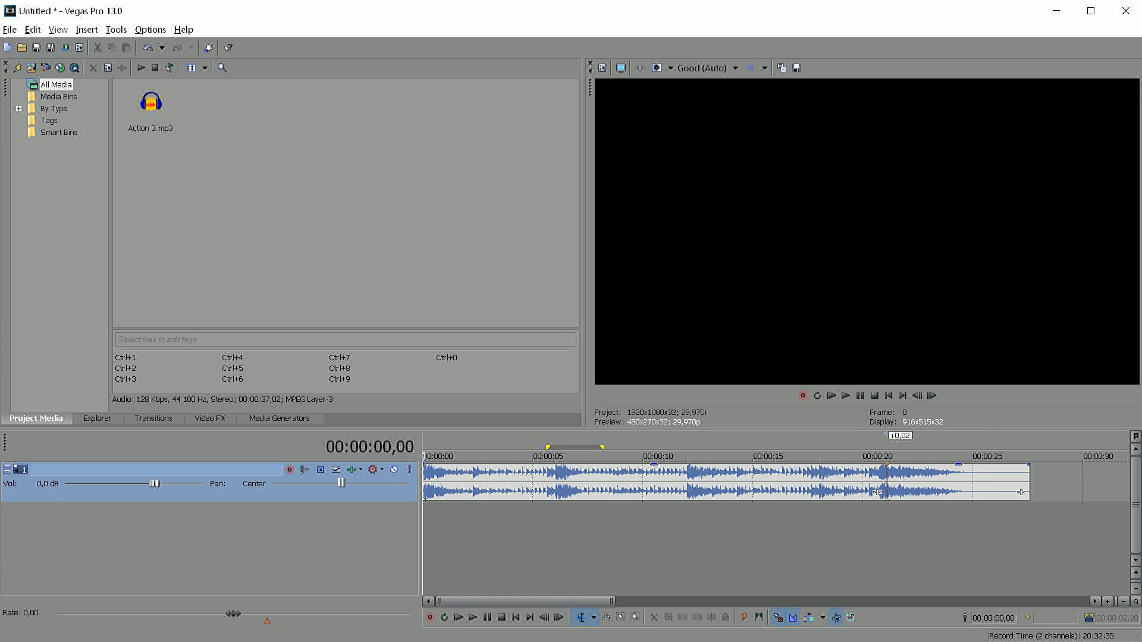
key(space)
key(space)
shift+click(554, 535)
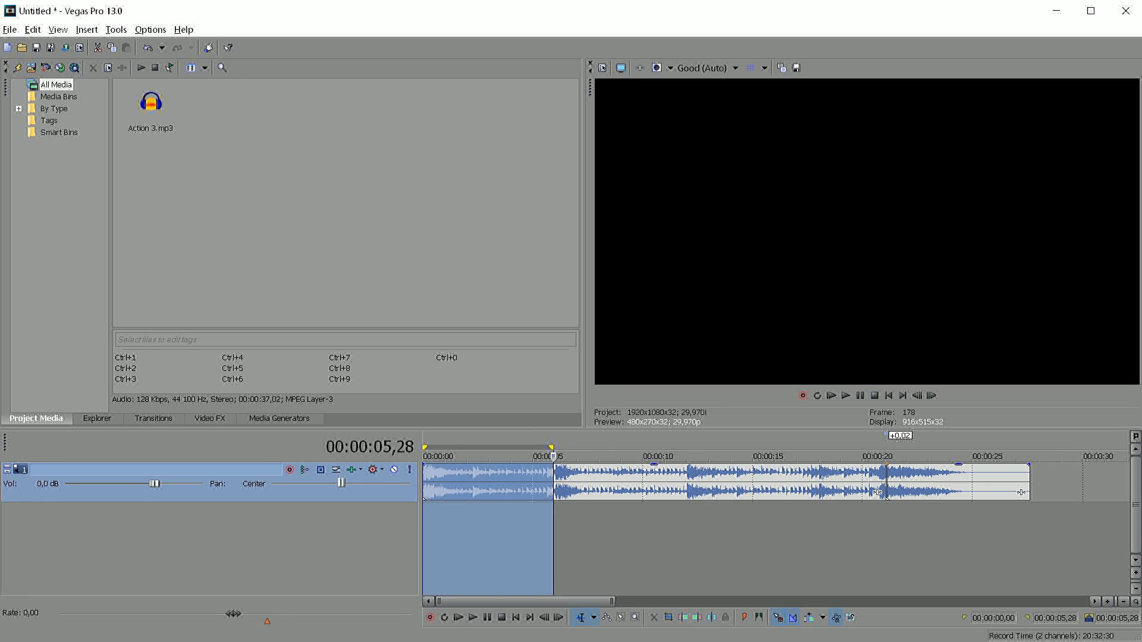
Place the cursor on the strong beat at 00:00:06,01 and play the music from there
scroll(554, 535, up, 4)
click(790, 535)
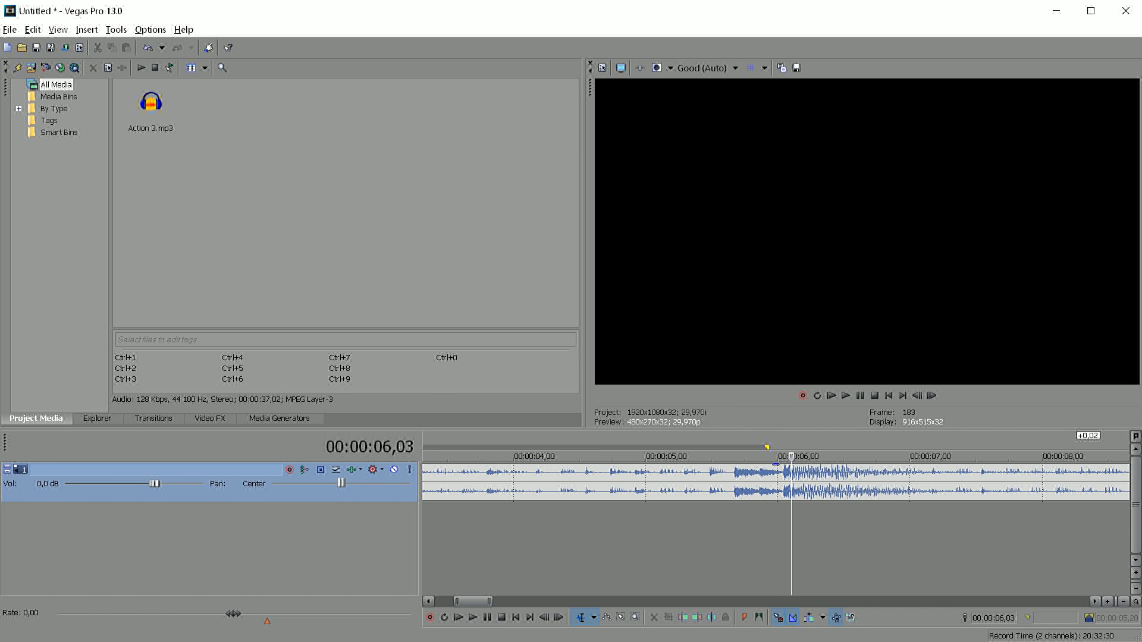
click(777, 536)
click(786, 535)
key(Left)
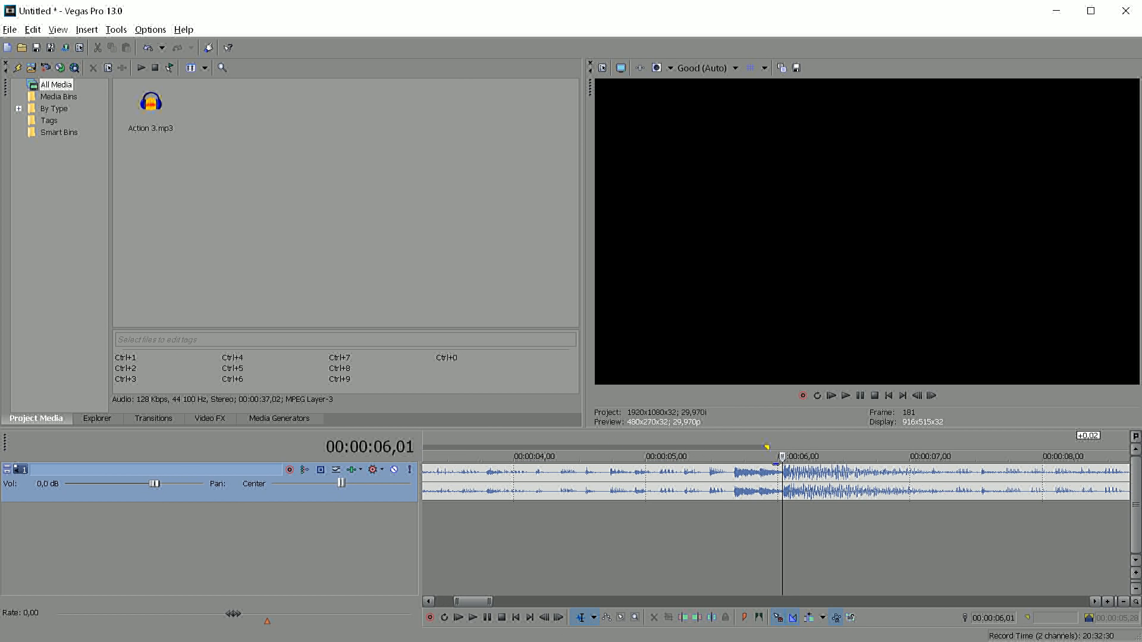
scroll(775, 483, down, 2)
scroll(775, 483, up, 1)
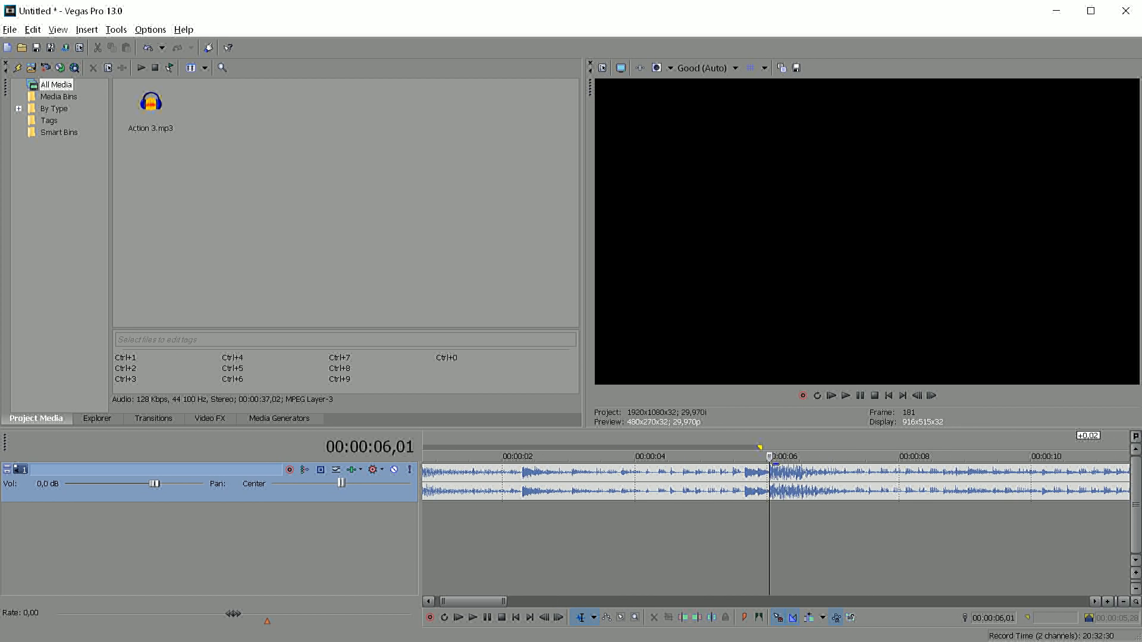
scroll(776, 483, down, 1)
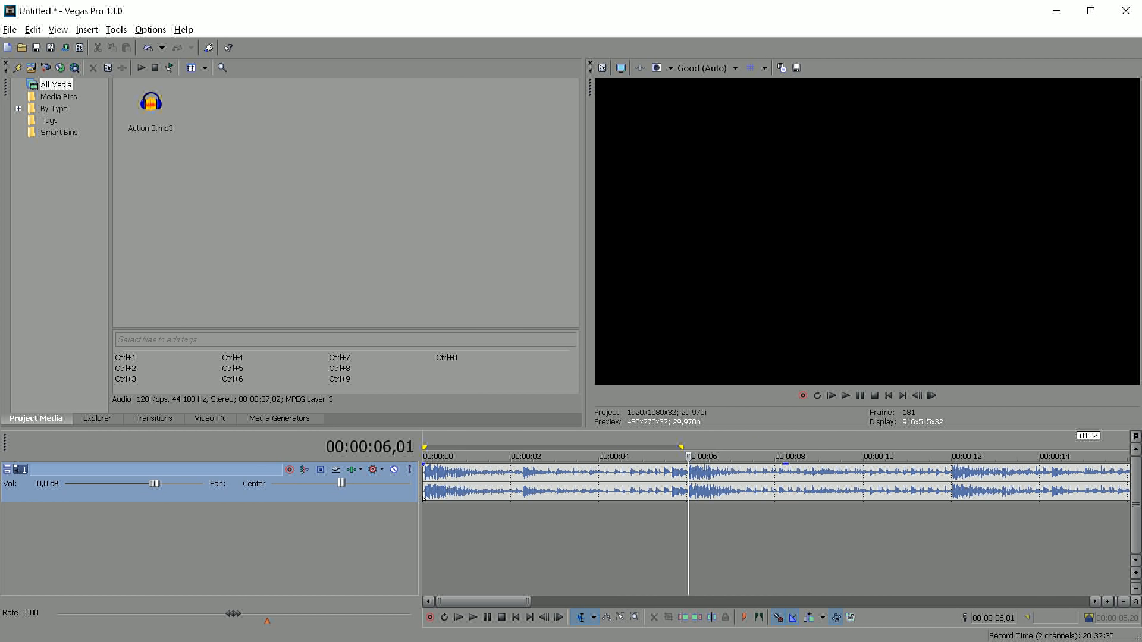
key(space)
key(space)
Place the cursor on the beat at 00:00:12,00 and play the music briefly from there
scroll(775, 483, down, 1)
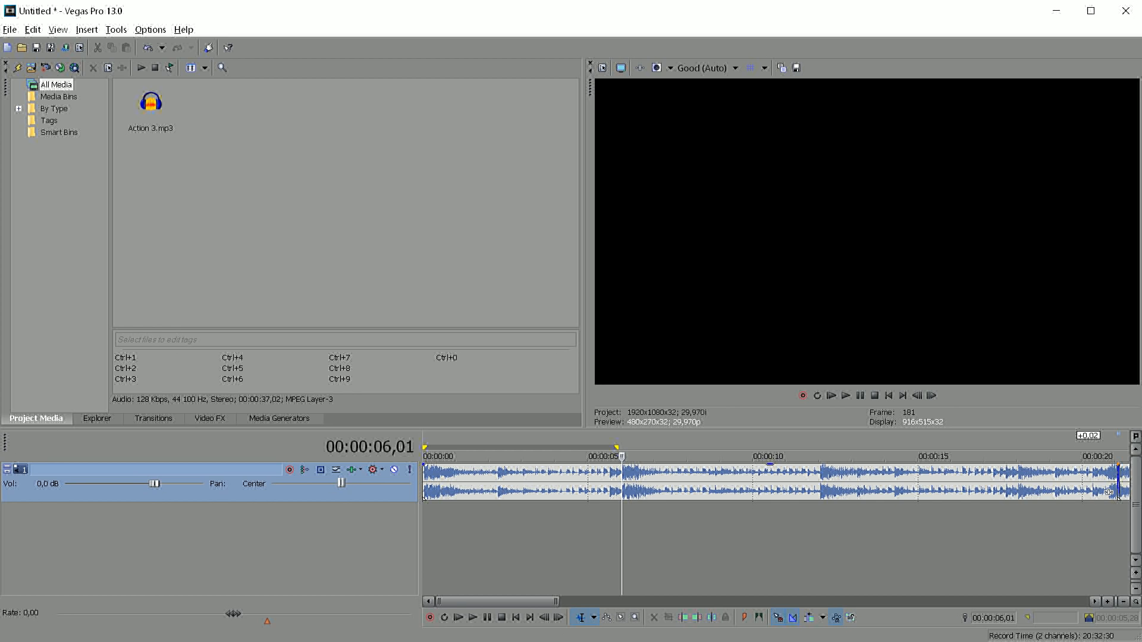
click(819, 531)
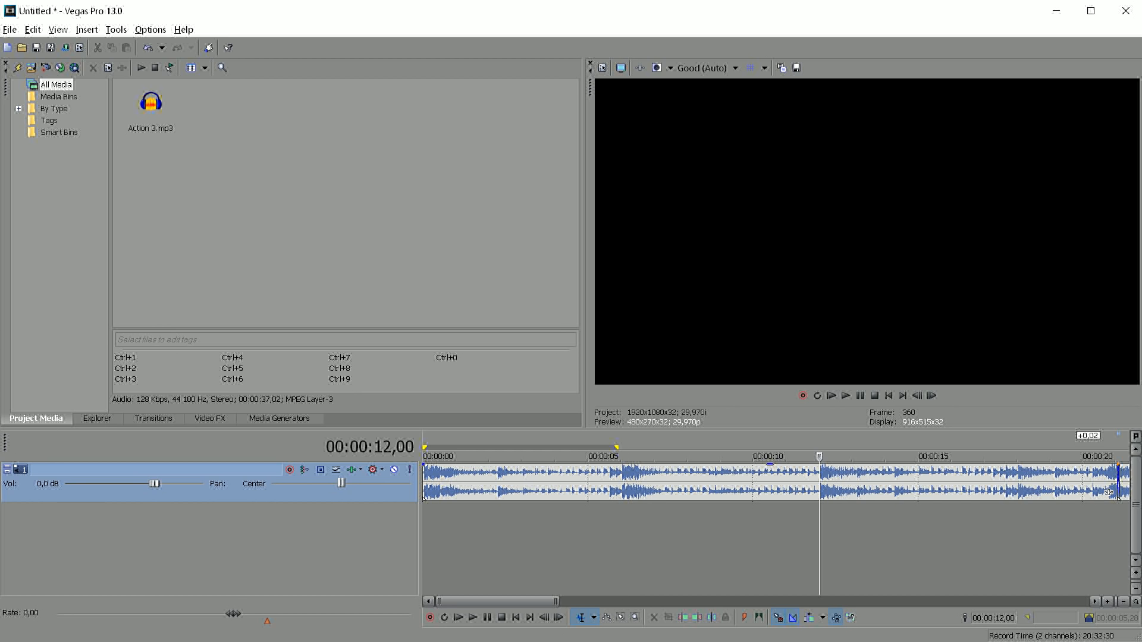
key(space)
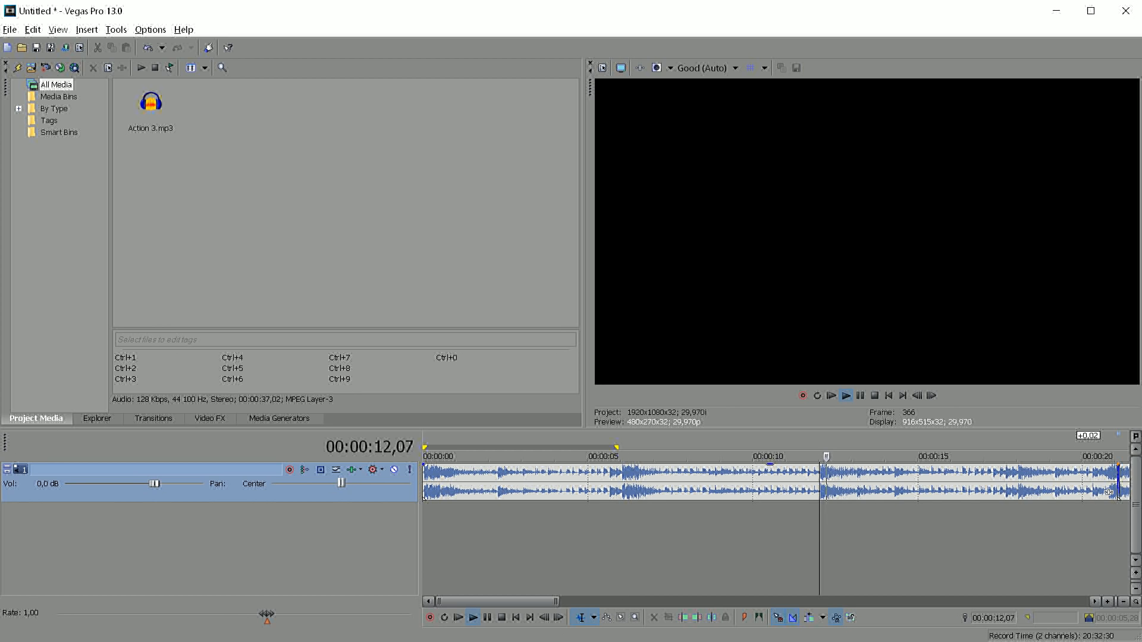
key(space)
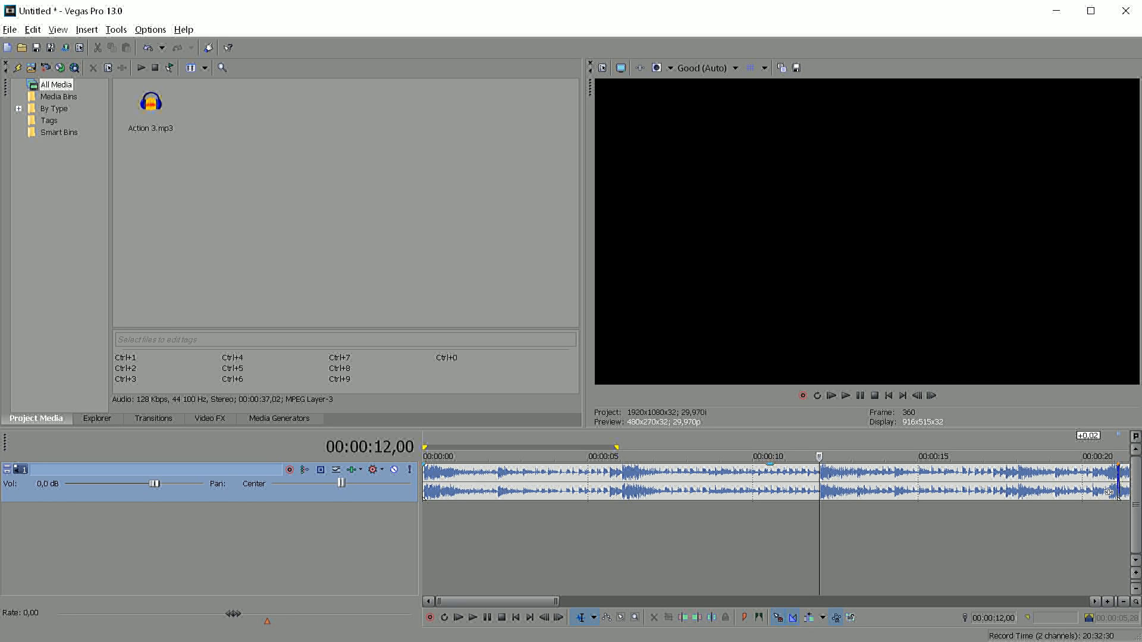
Play the music from 00:00:18,01, then mark the section between 00:00:21,04 and 00:00:18,01
key(Down)
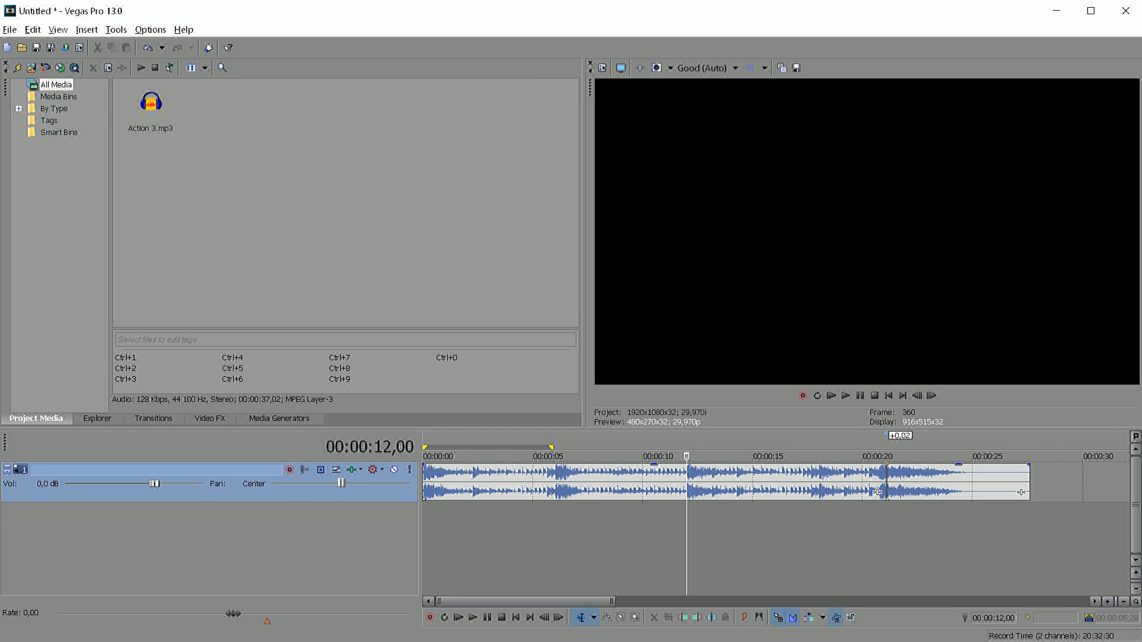
click(819, 535)
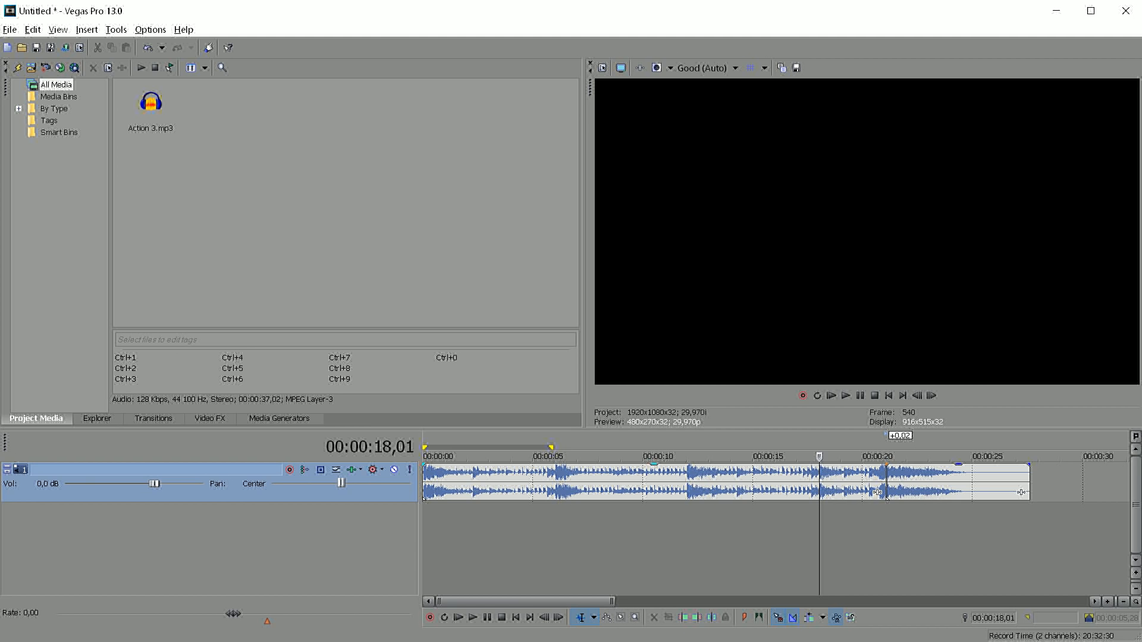
key(space)
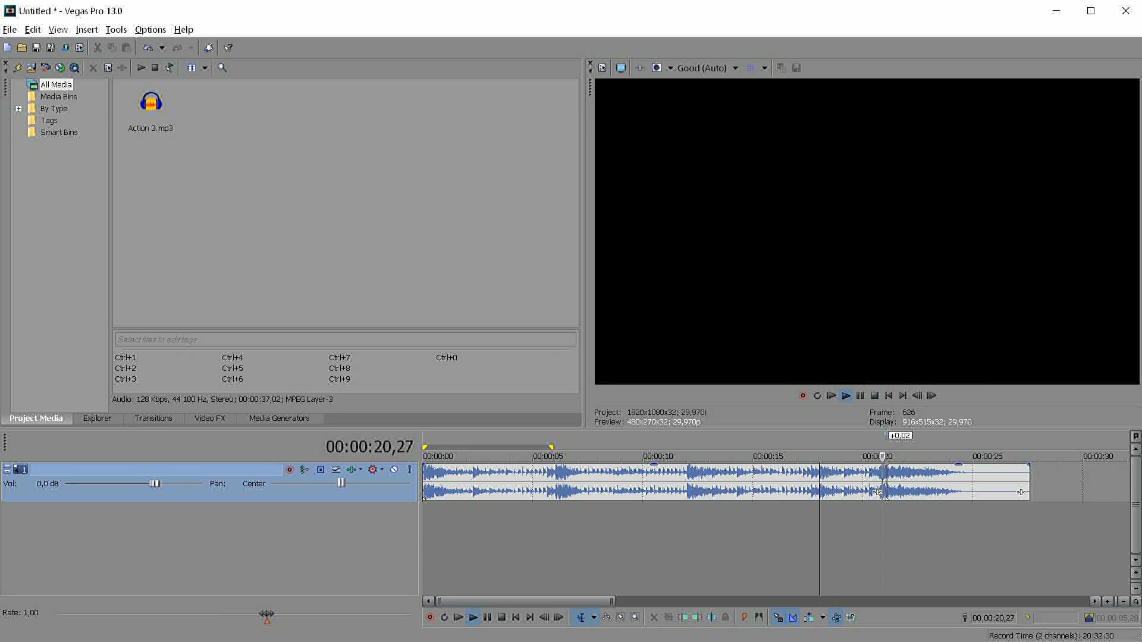
click(886, 496)
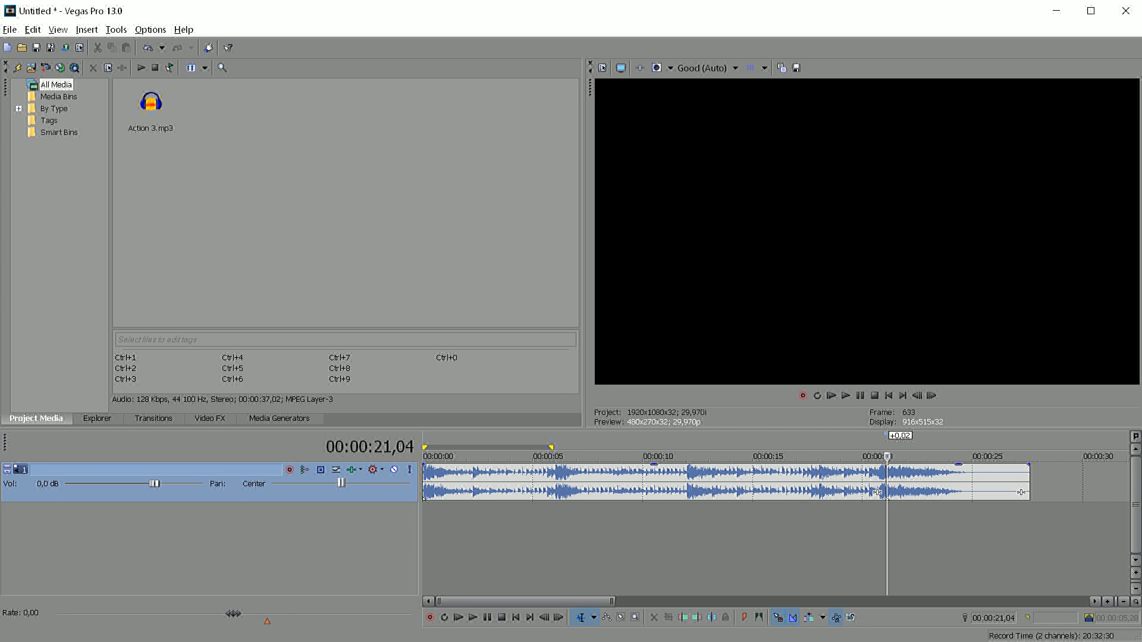
drag(886, 536, 820, 535)
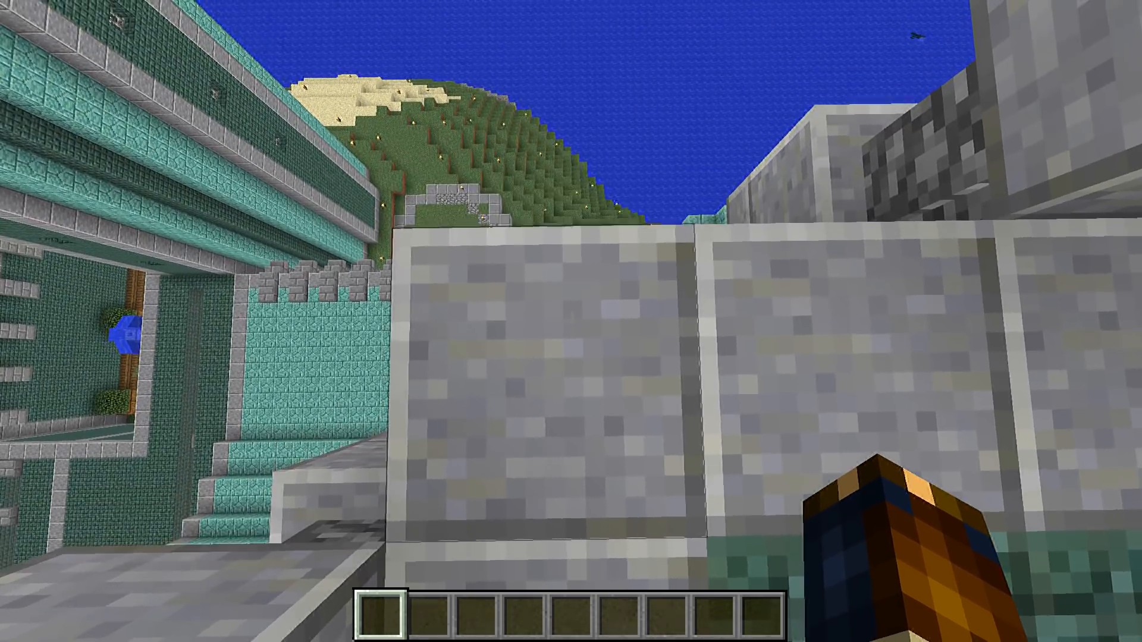
Draft a setblock command that picks up the targeted wall block's coordinates, 284 117 212
text(t)
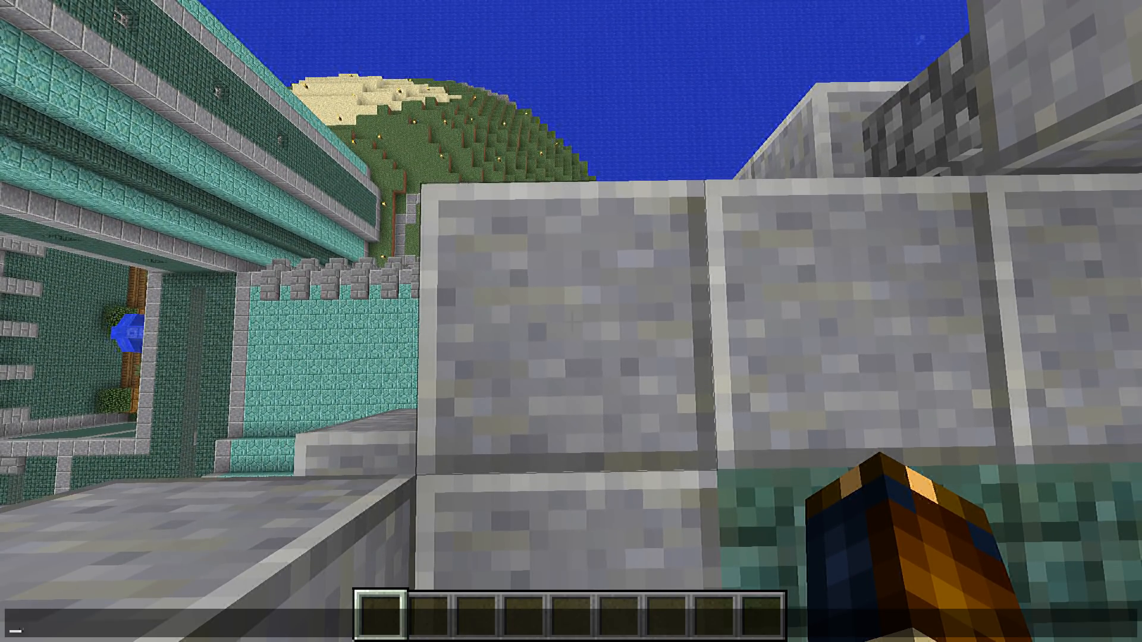
text(/s)
text(teleport)
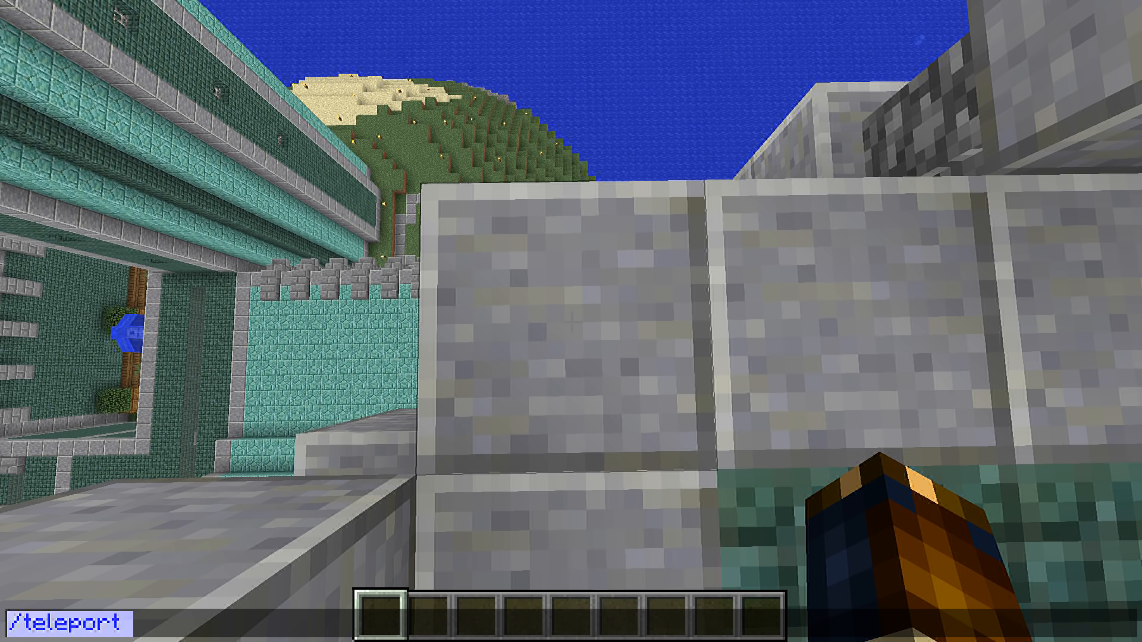
key(BackSpace)
key(BackSpace)
key(BackSpace)
key(BackSpace)
key(BackSpace)
key(BackSpace)
key(BackSpace)
key(BackSpace)
text(set)
key(Tab)
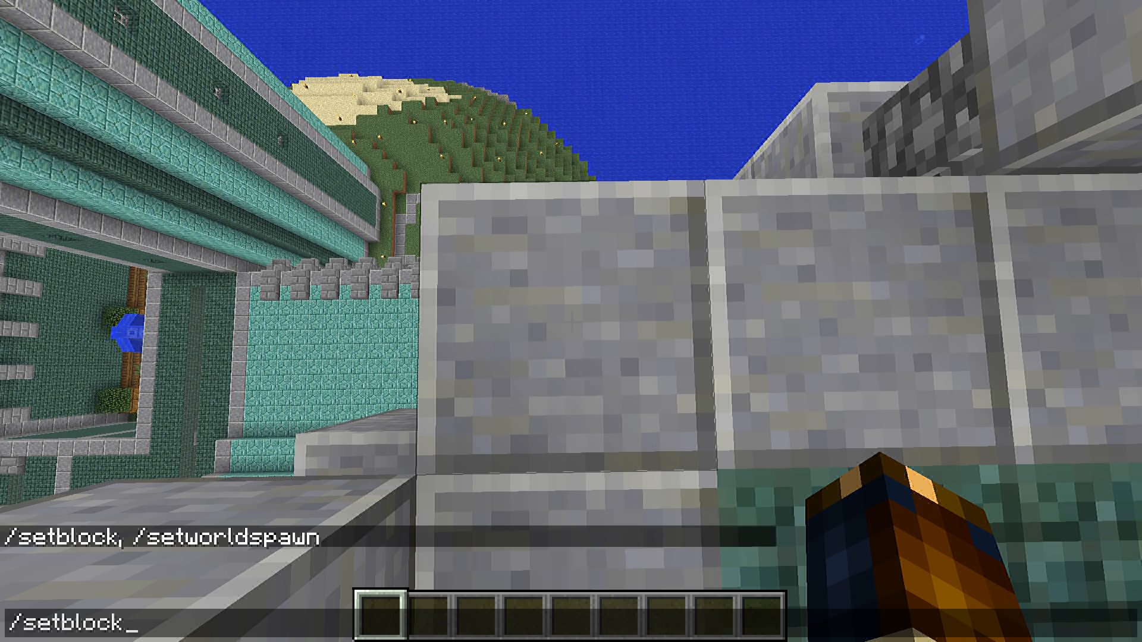
text(284 117 212)
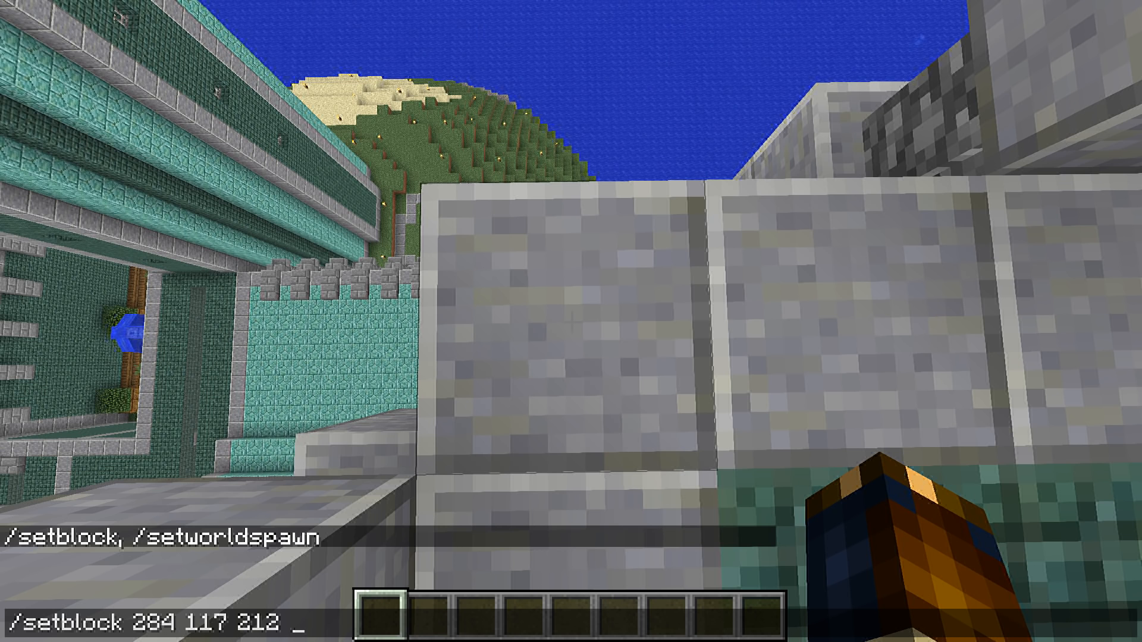
Turn the drafted setblock command into a player teleport to 284 117 212 and run it
key(shift+Home)
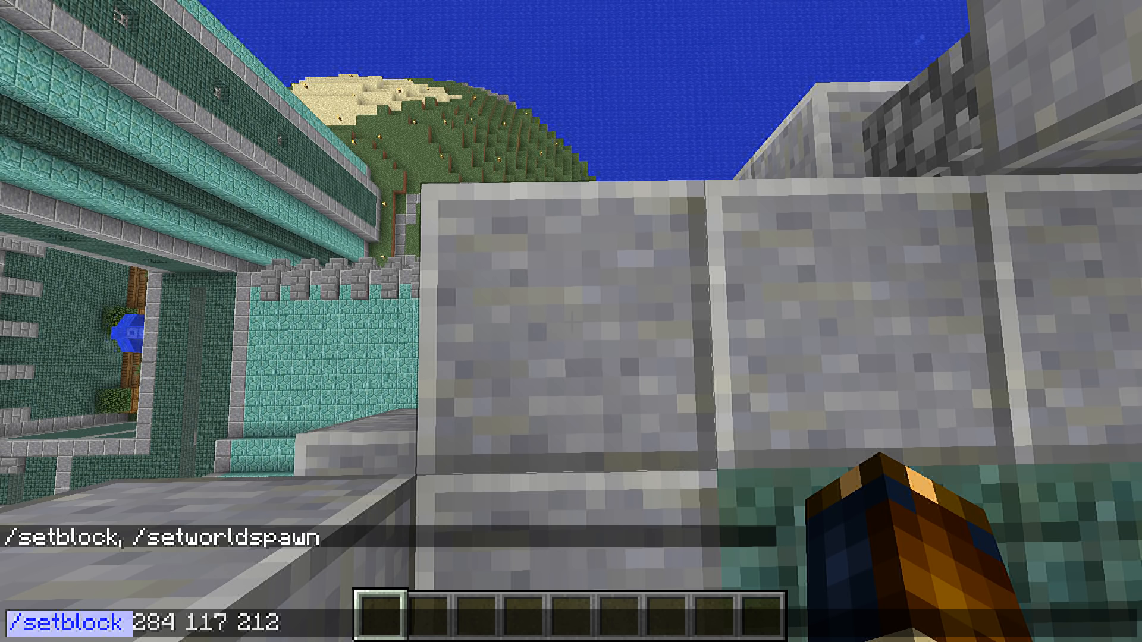
key(shift+Right)
text(tp slicedlime)
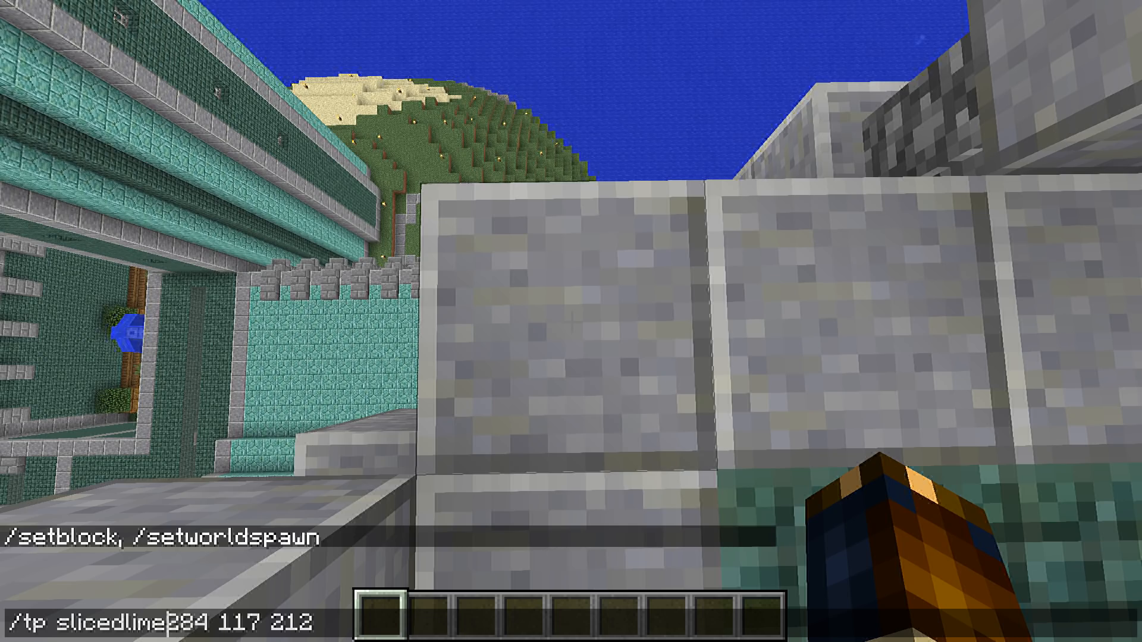
key(Return)
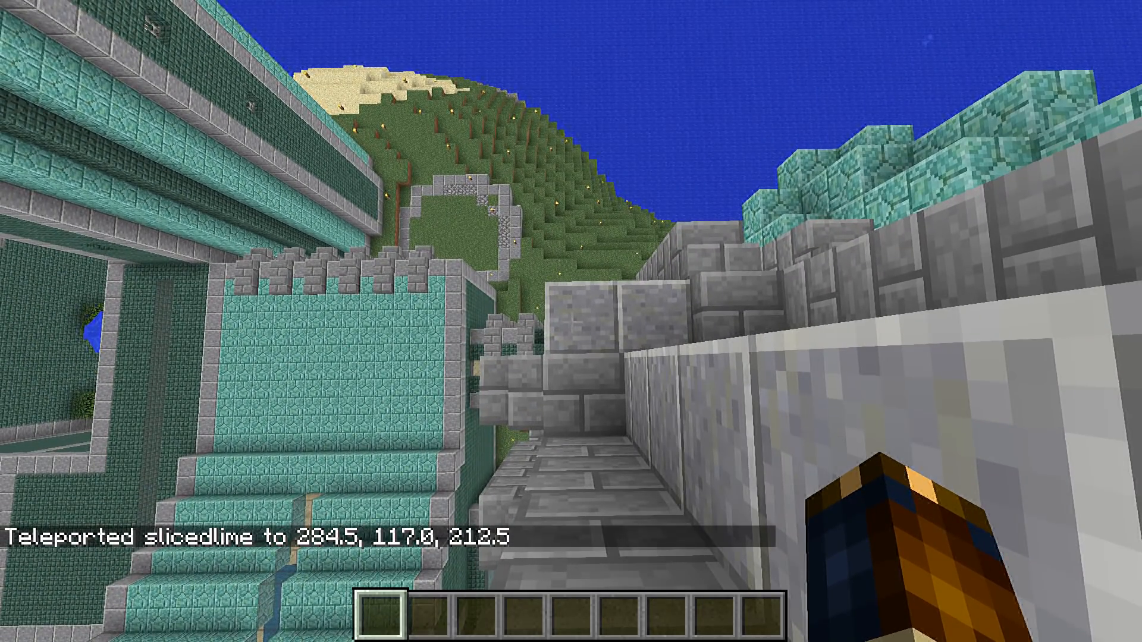
Rerun the last teleport with the height raised to 118, placing the player at 284 118 212
key(t)
key(Up)
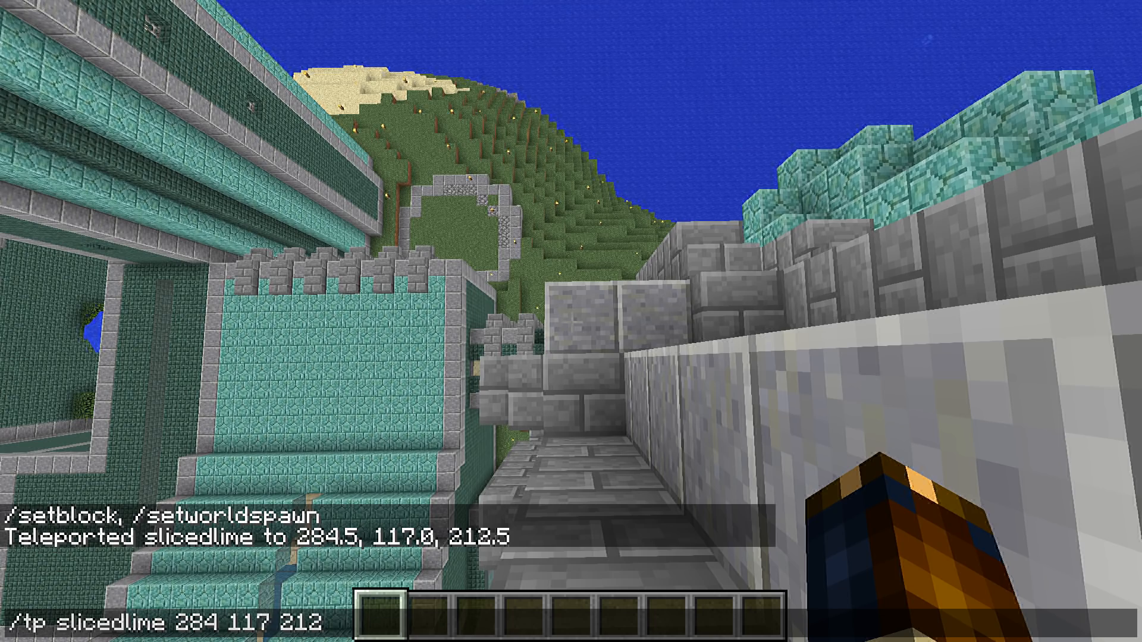
key(Left)
key(Left)
key(Left)
key(Left)
key(shift+Left)
text(8)
key(Return)
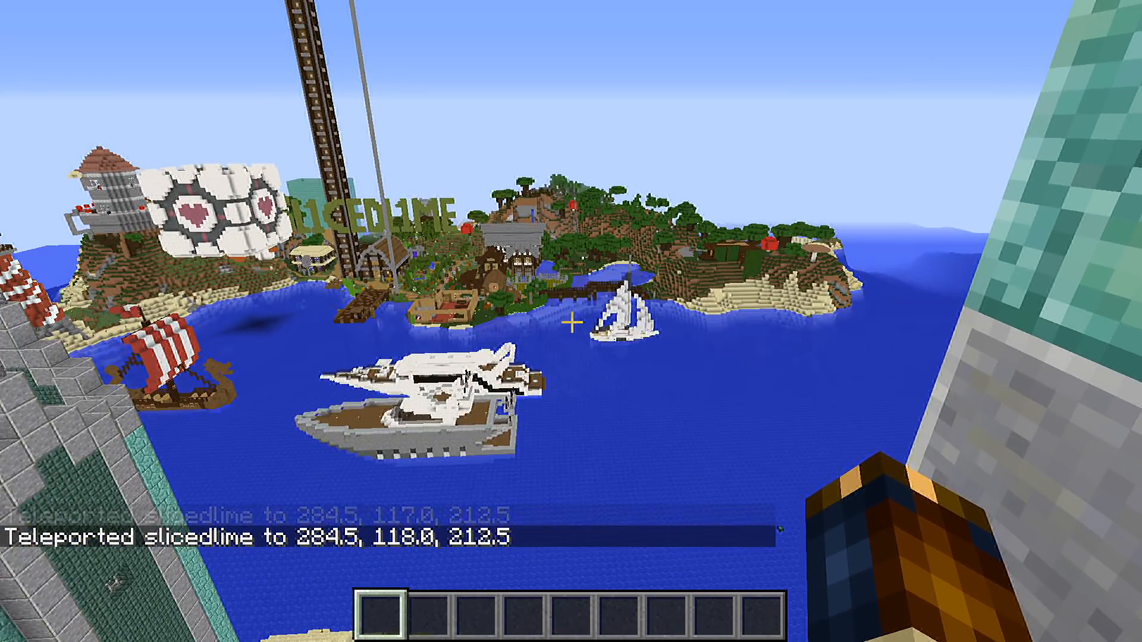
Repeat the teleport to 284 118 212, then run it again with the rotation values 0 0 added
key(t)
key(Up)
key(Return)
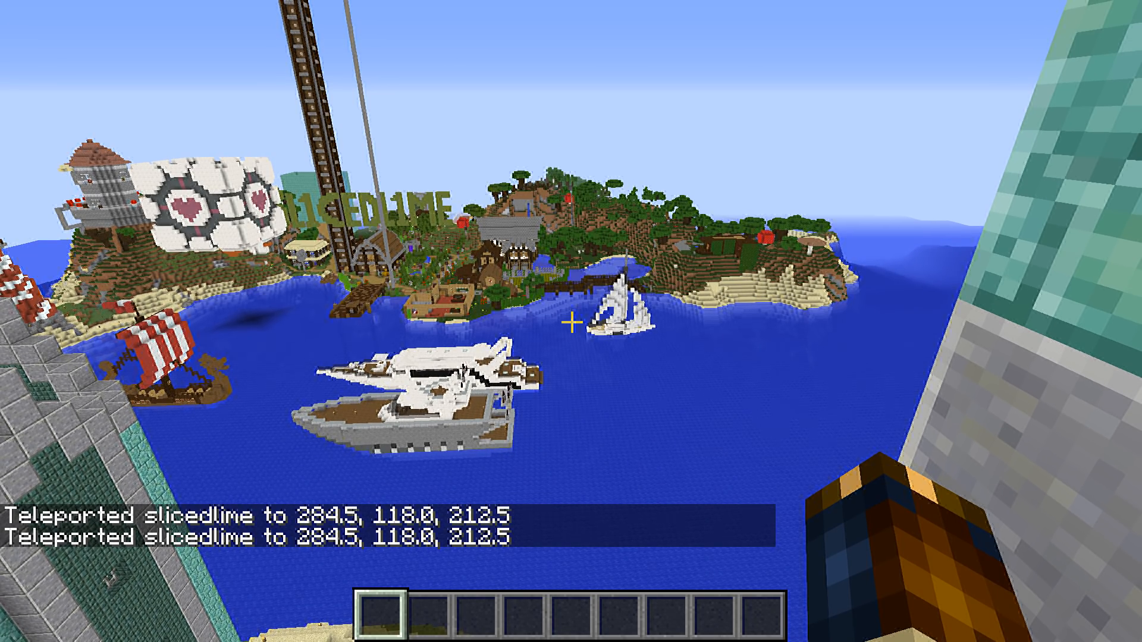
key(t)
key(Up)
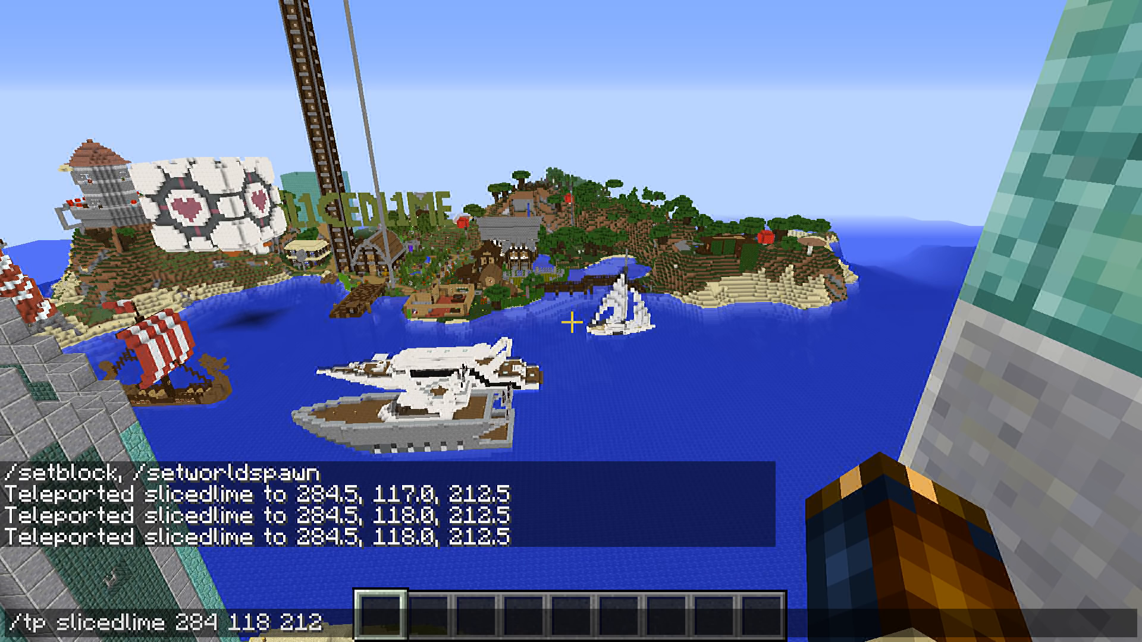
key(Return)
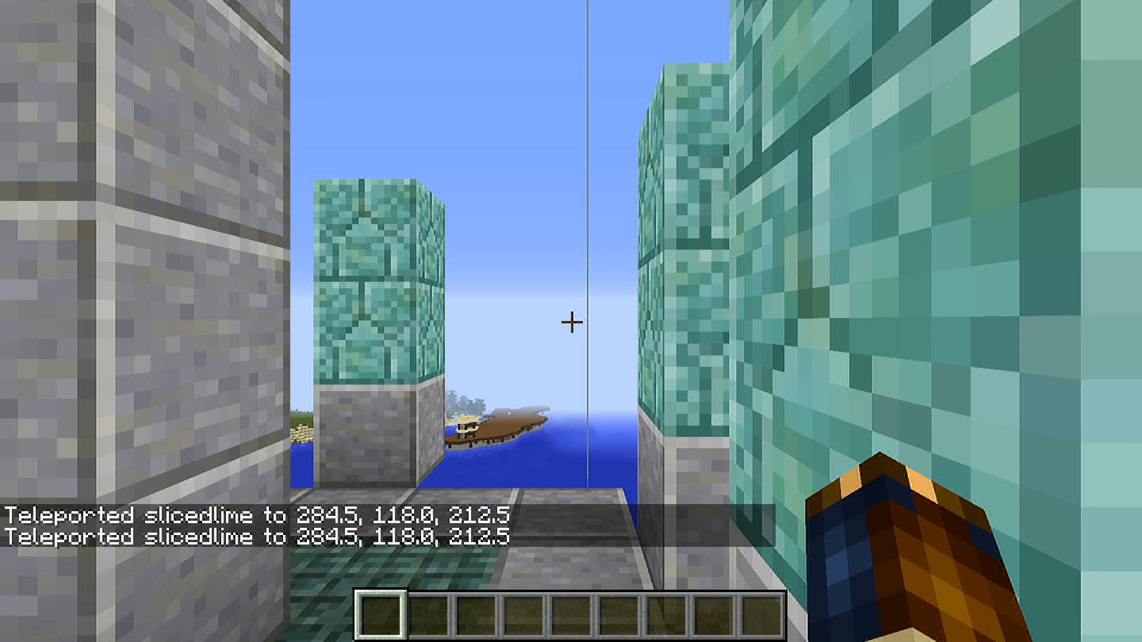
Rerun the teleport with a changed horizontal rotation to face the island with the tall tower, and check the stance in third person
key(t)
key(Up)
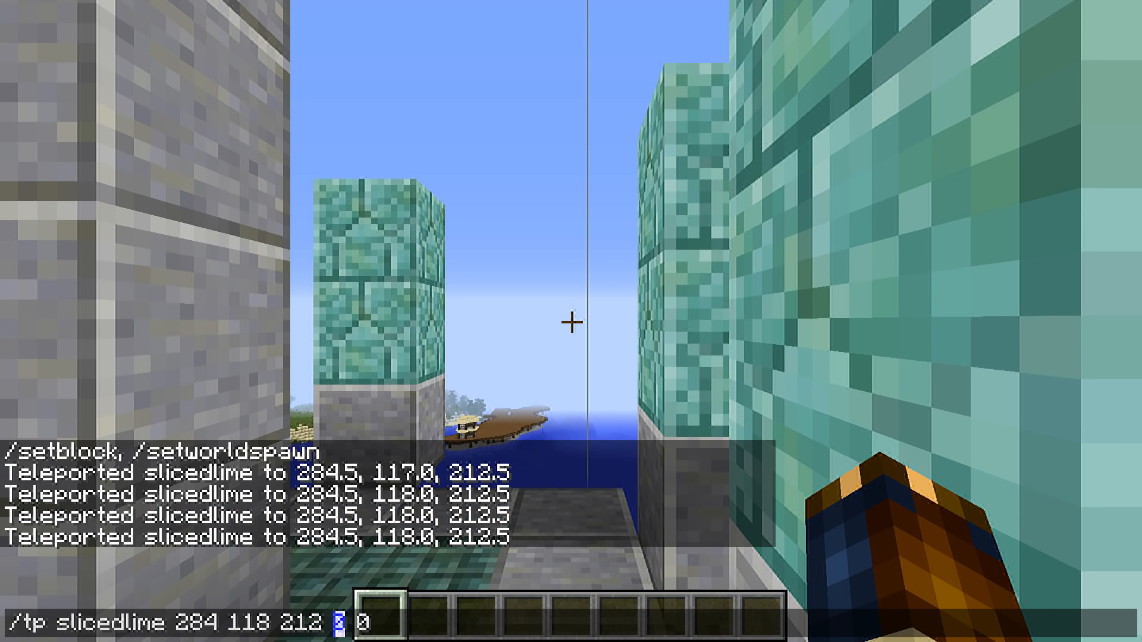
key(Return)
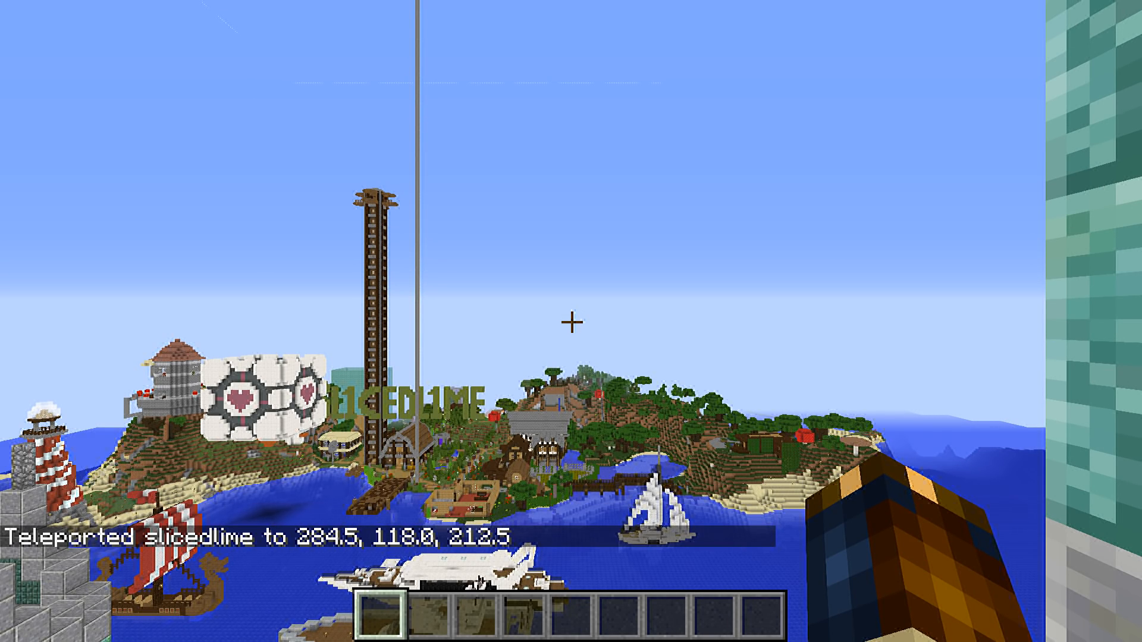
key(F5)
key(F5)
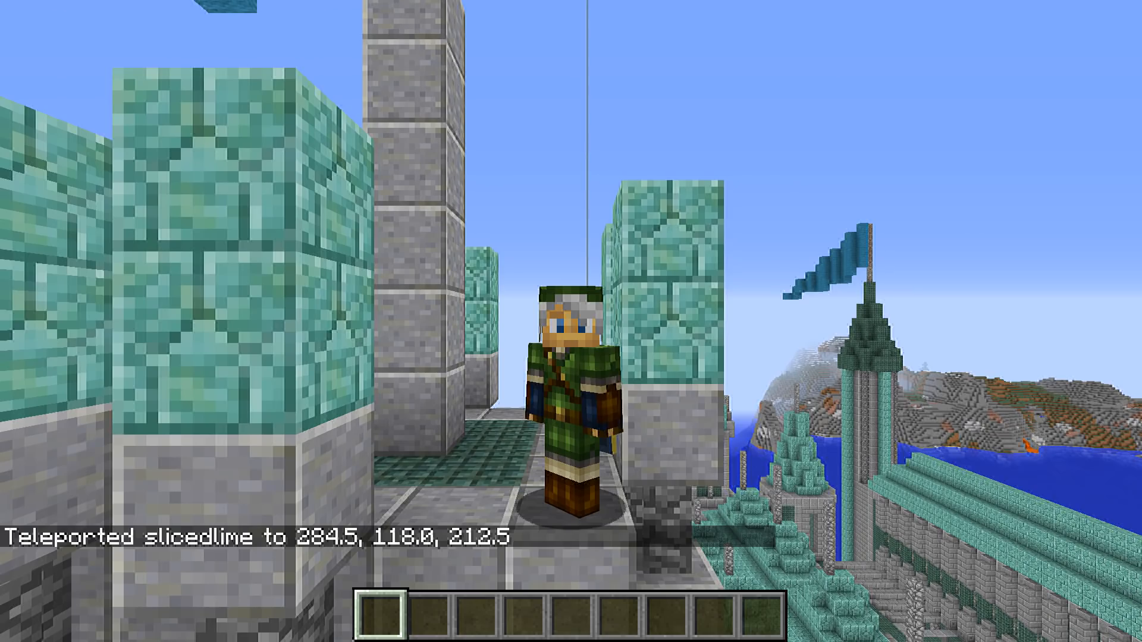
key(F5)
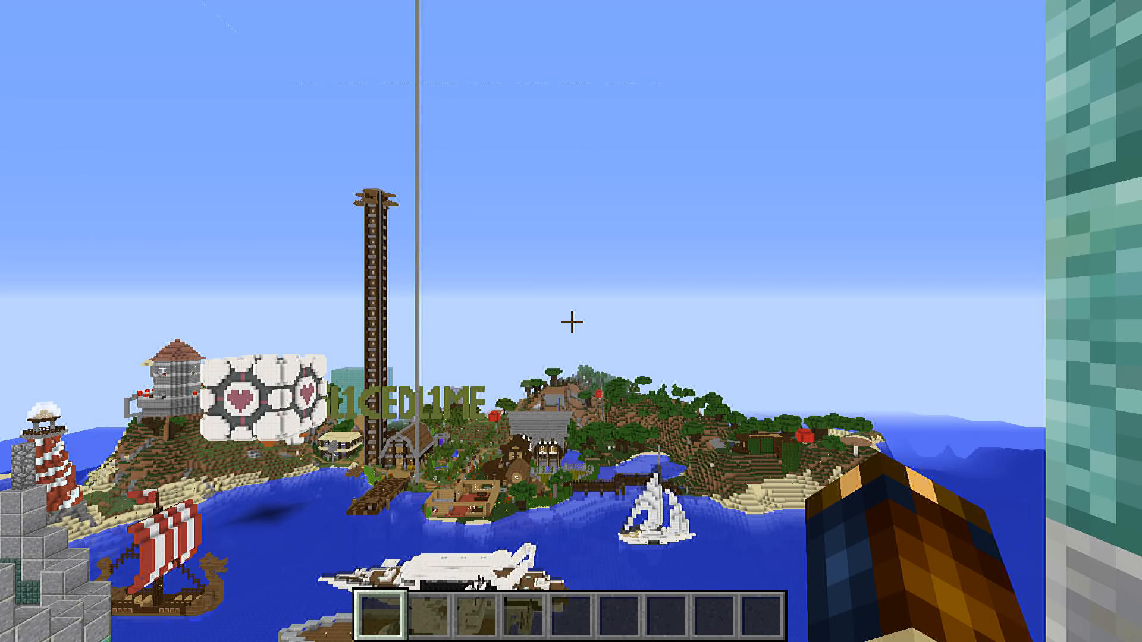
Move off the camera spot, restore the position by rerunning the same teleport, and check it in third person
key(space)
key(s)
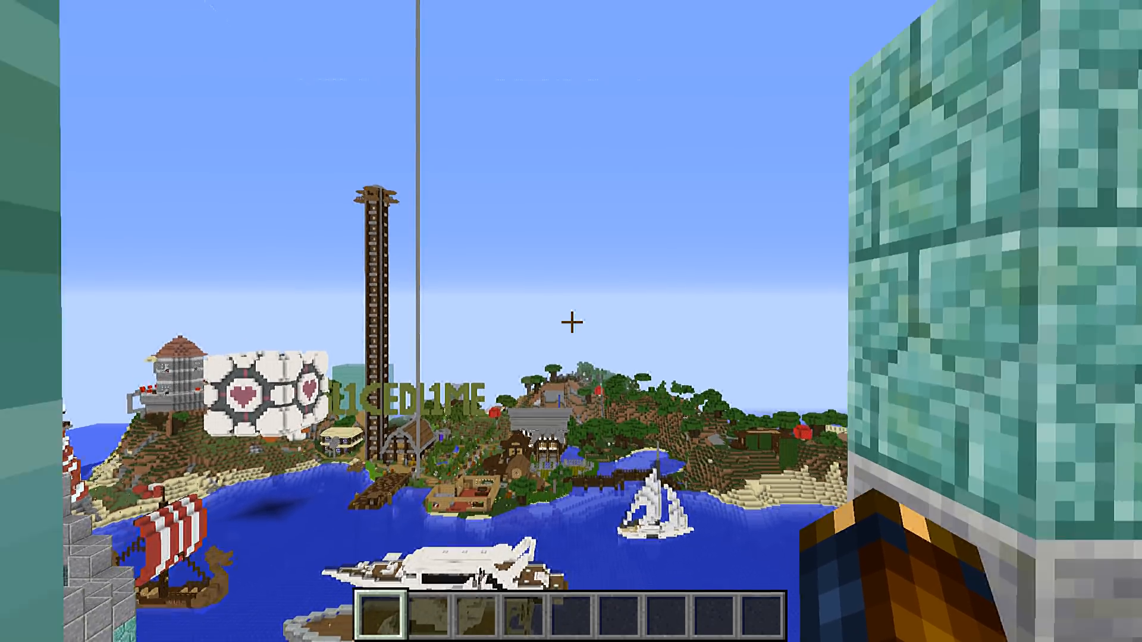
key(w)
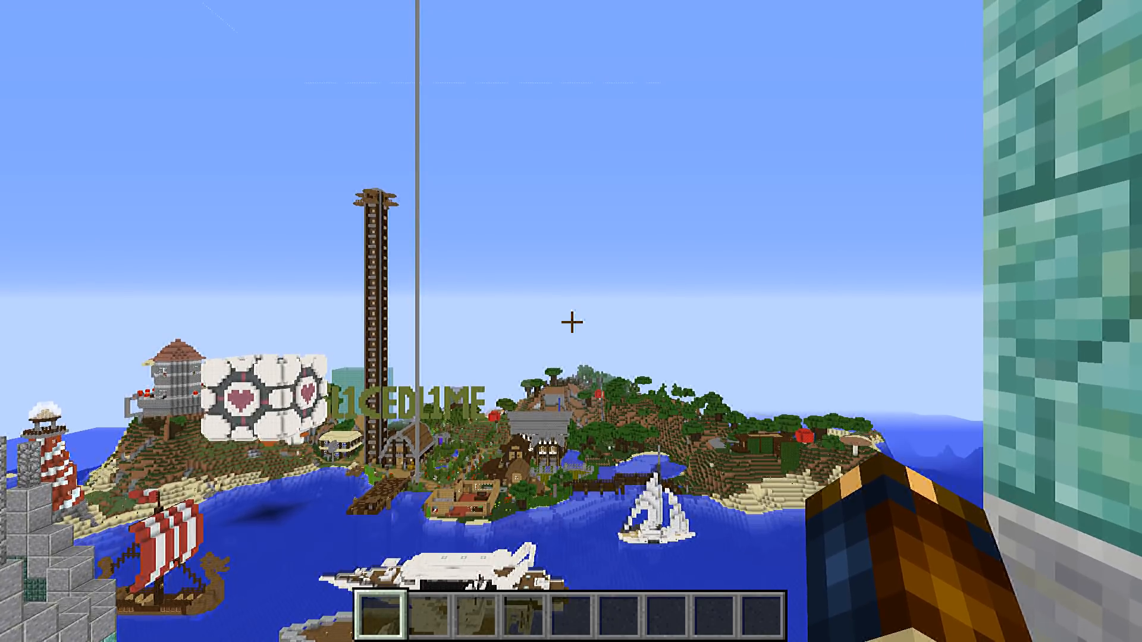
key(F5)
key(F5)
key(t)
key(Up)
key(Return)
key(F5)
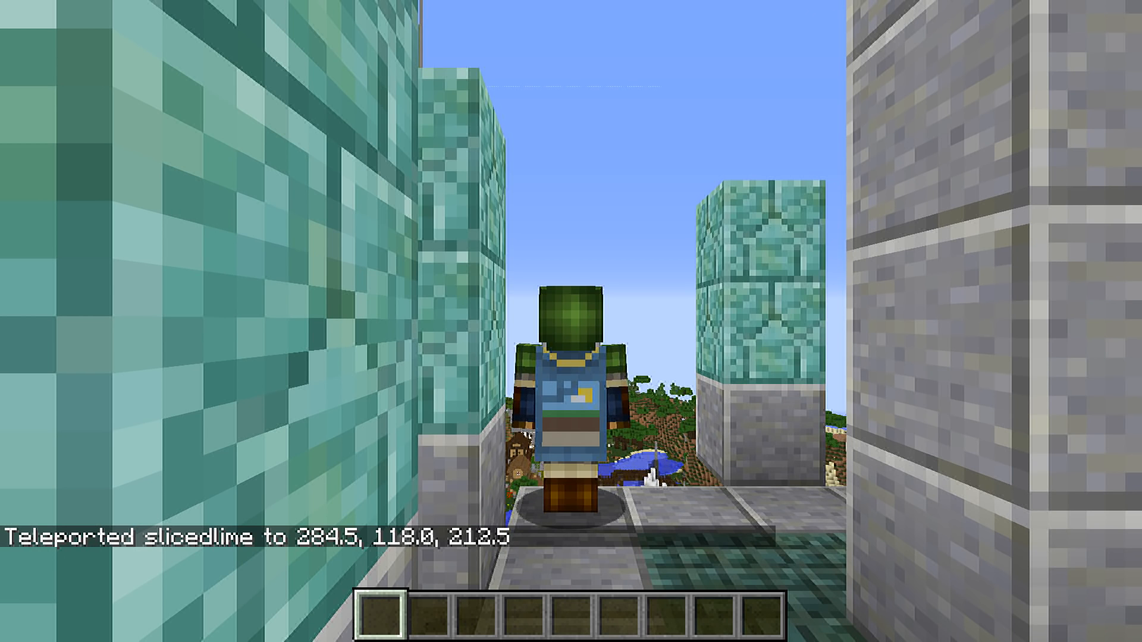
key(F5)
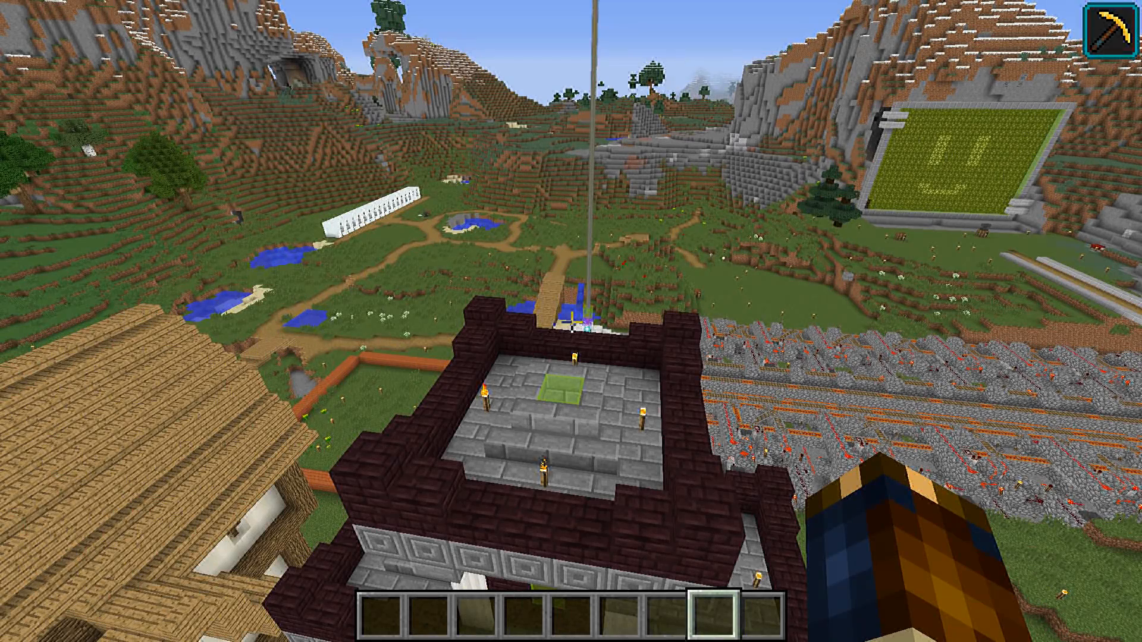
Fly over the dark brick castle and aim straight down at the green-framed block in the centre of its highest roof
key(d)
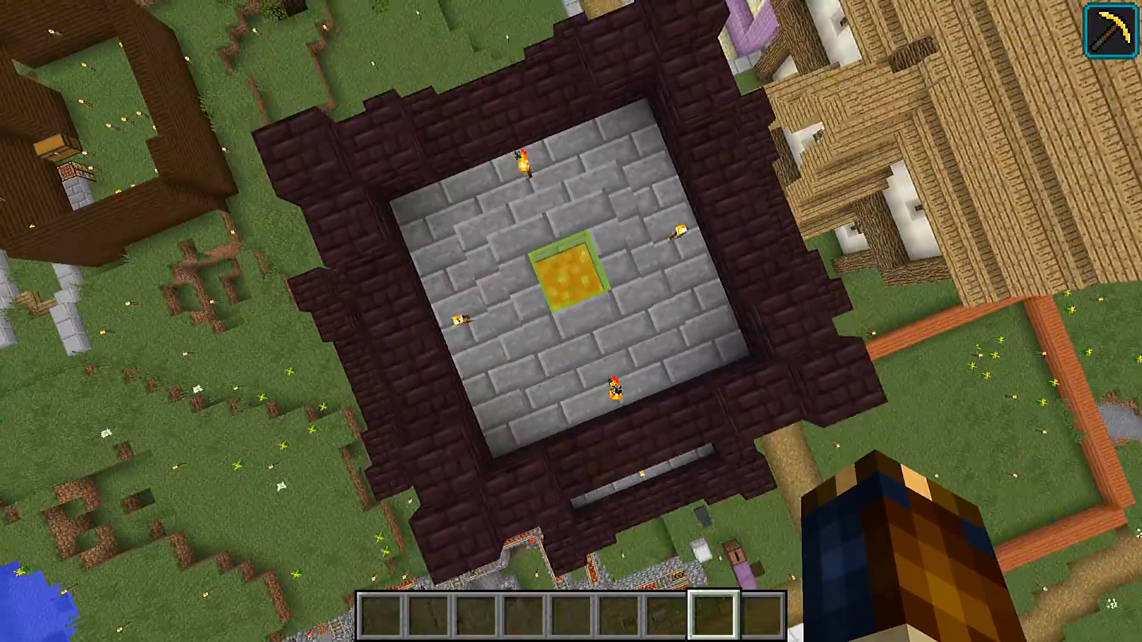
key(s)
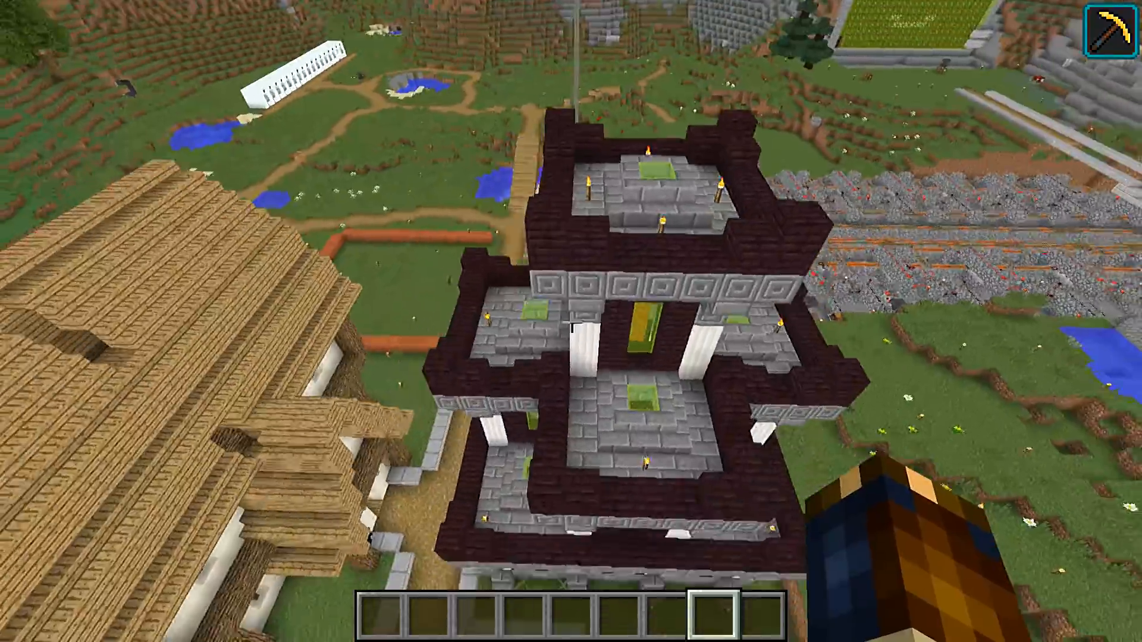
key(w)
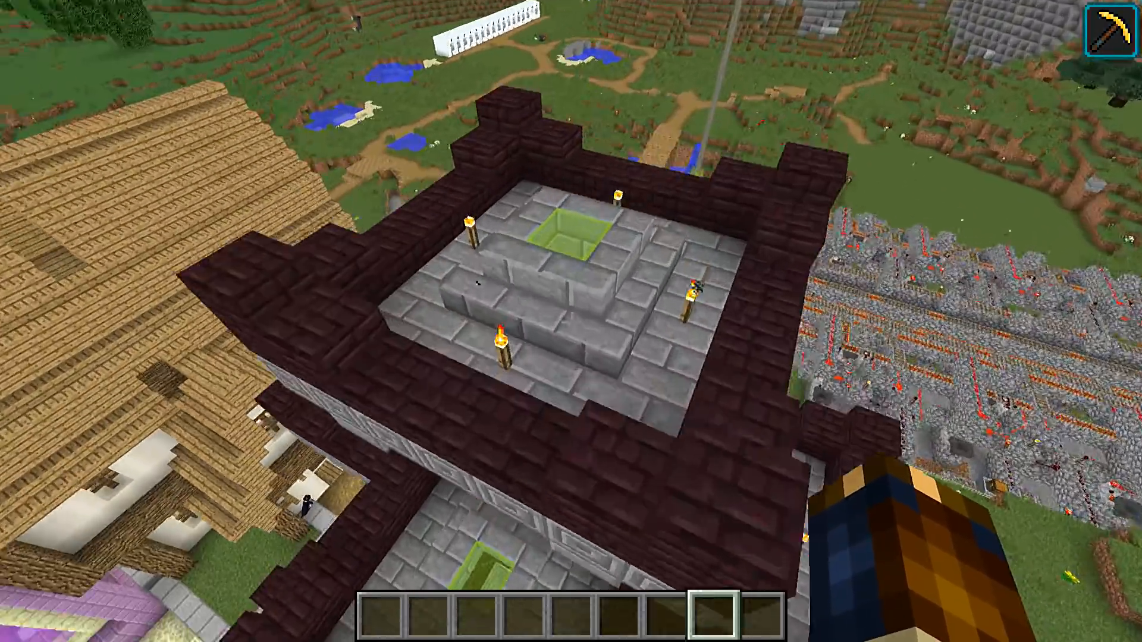
key(w)
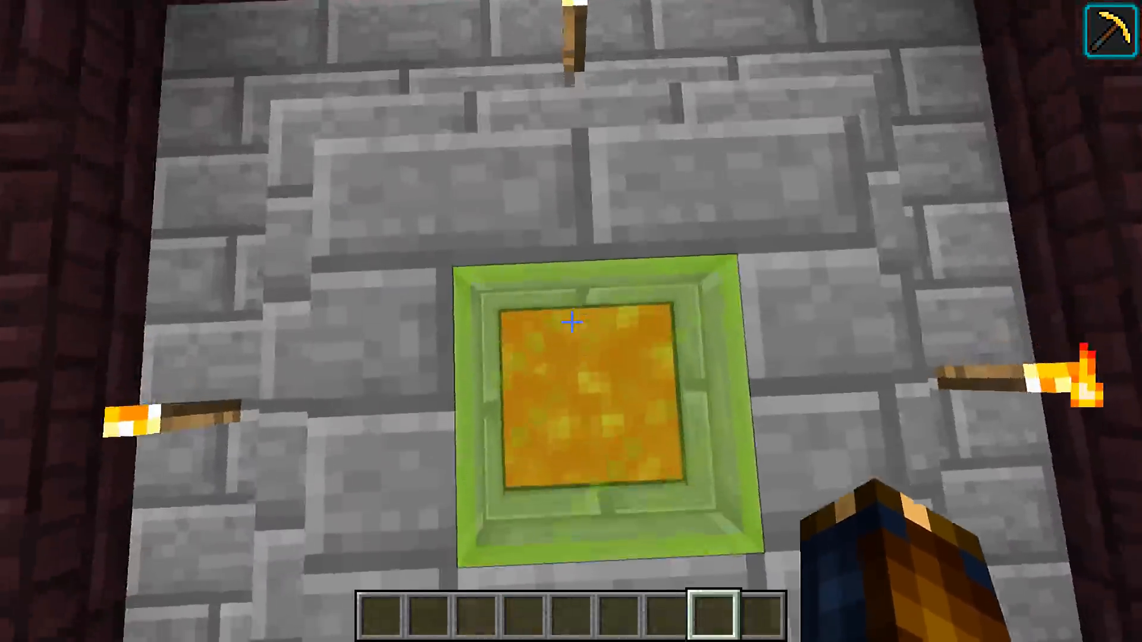
key(w)
key(a)
key(s)
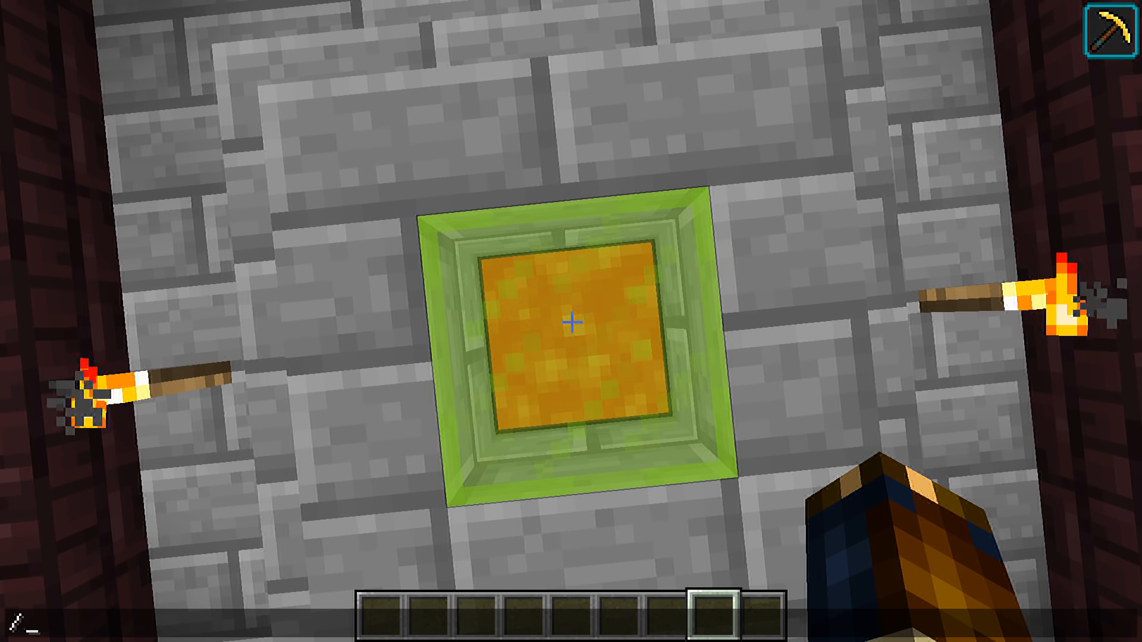
Adapt the targeted block's setblock coordinates into a teleport of the player to 447 85 999 with rotation 180 0 and run it
text(/setblock 447 84 999)
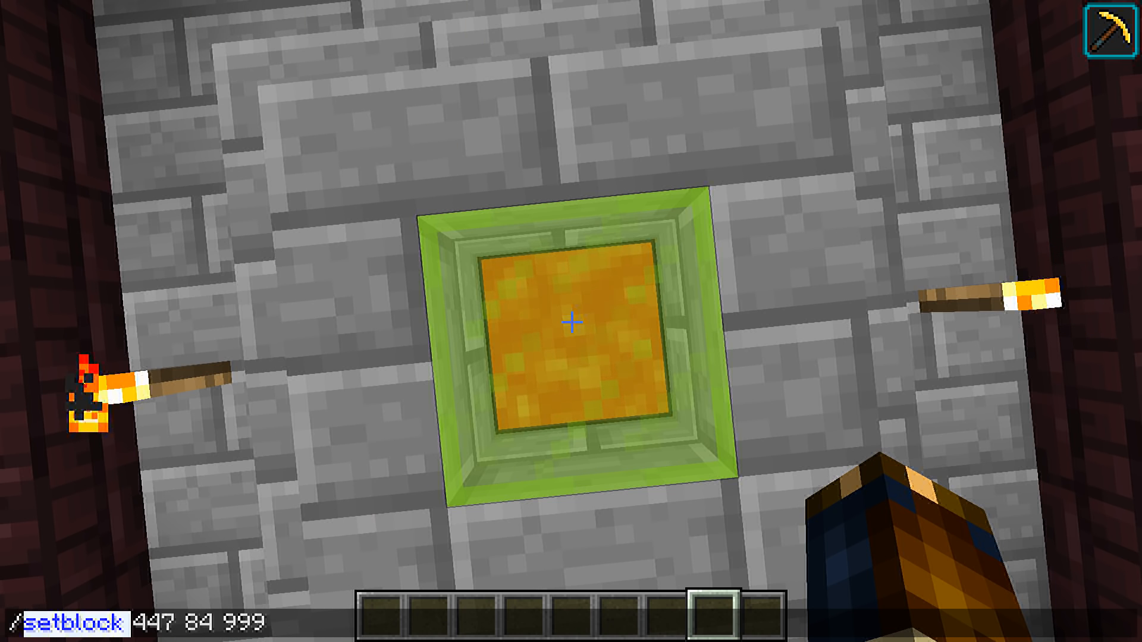
key(Tab)
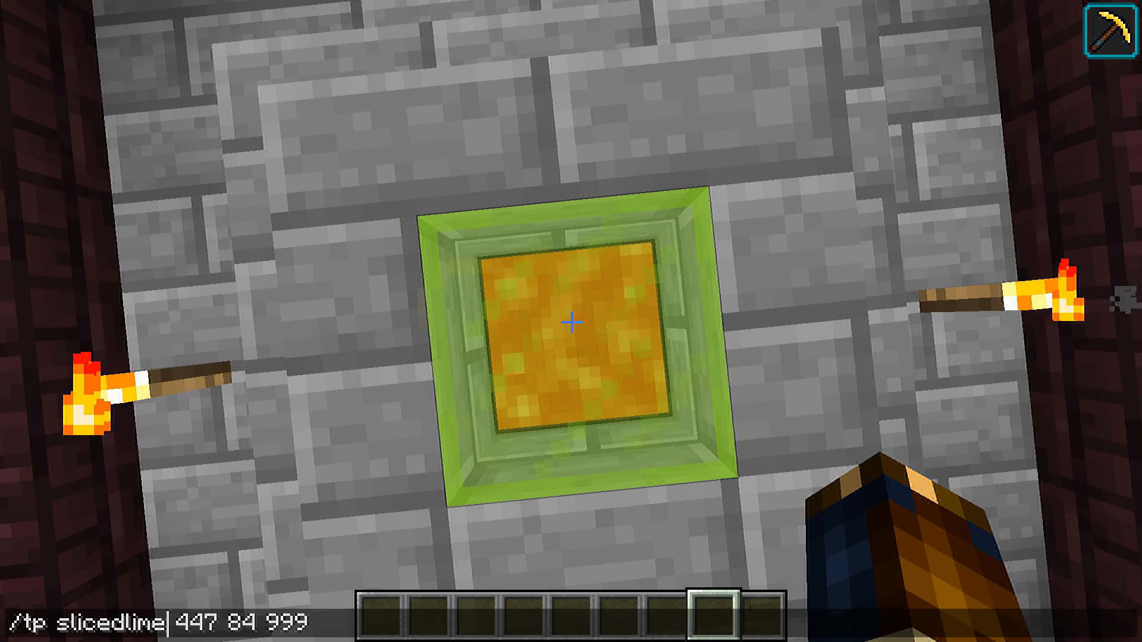
key(ctrl+Right)
key(ctrl+Right)
key(shift+Right)
key(shift+Right)
text(85)
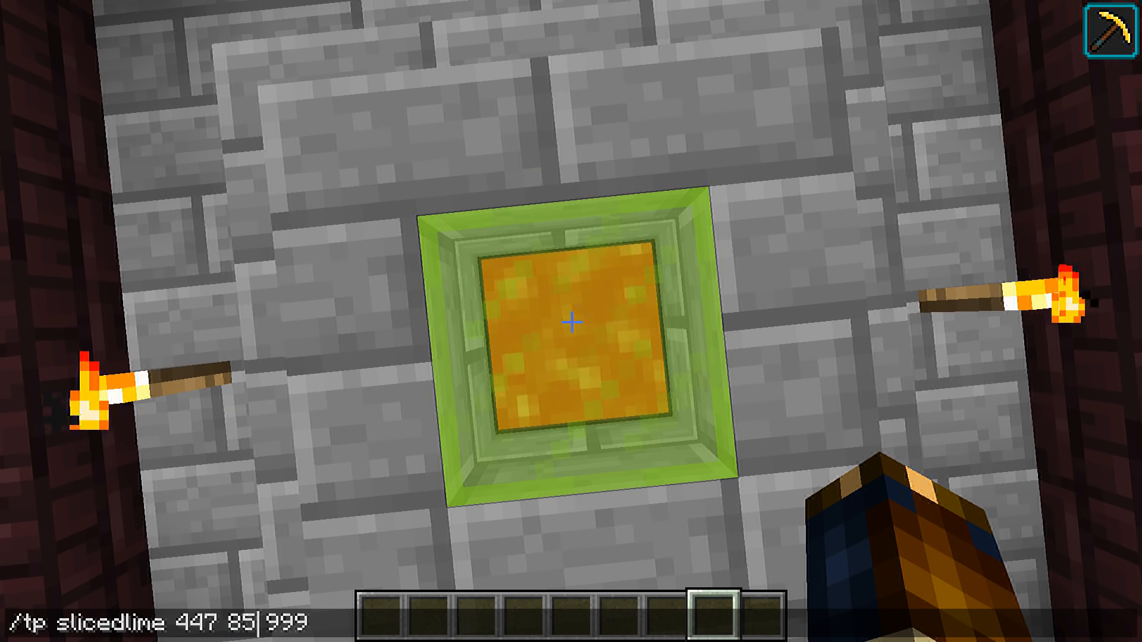
key(End)
text(180 0)
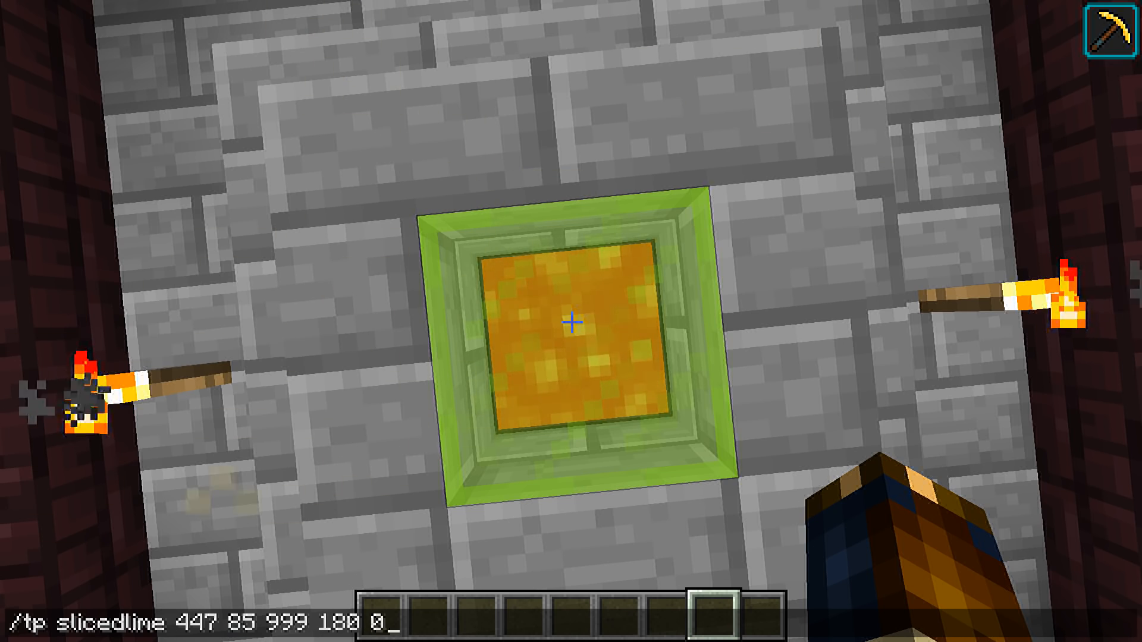
key(Return)
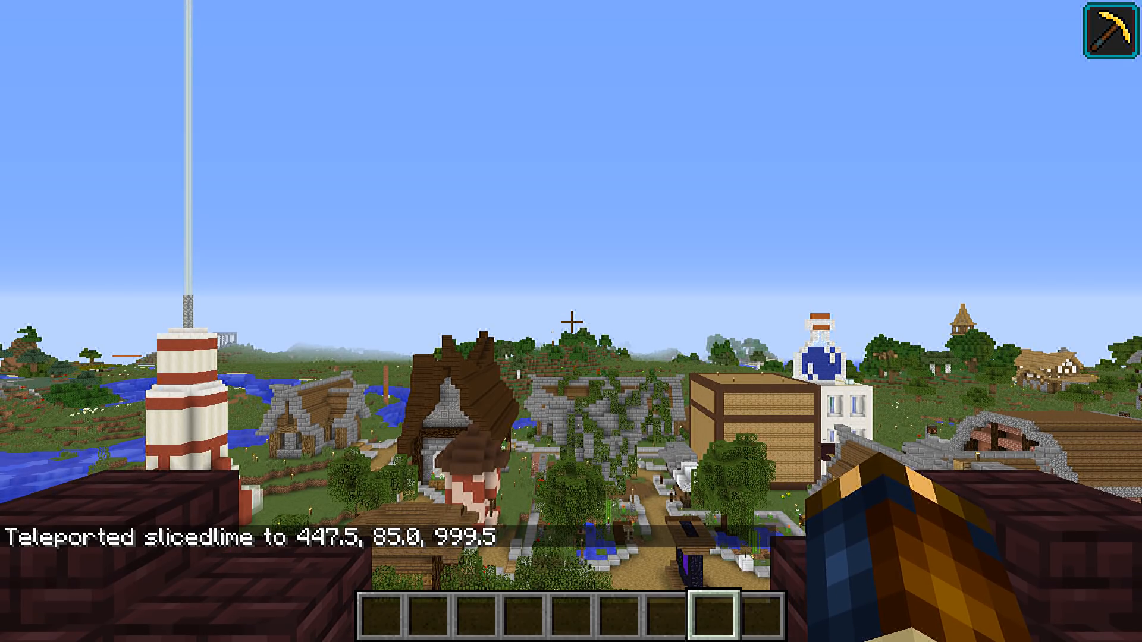
Step away from the castle roof spot, teleport back to 447 85 999 with rotation 180 0, and check the stance in third person
key(s)
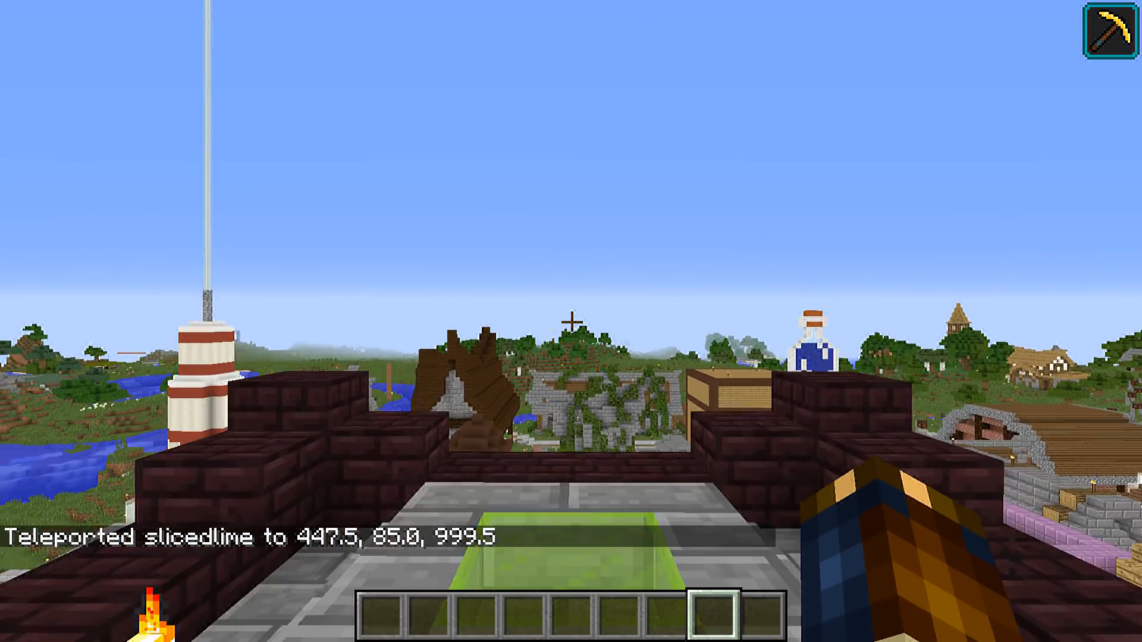
key(w)
key(t)
key(Up)
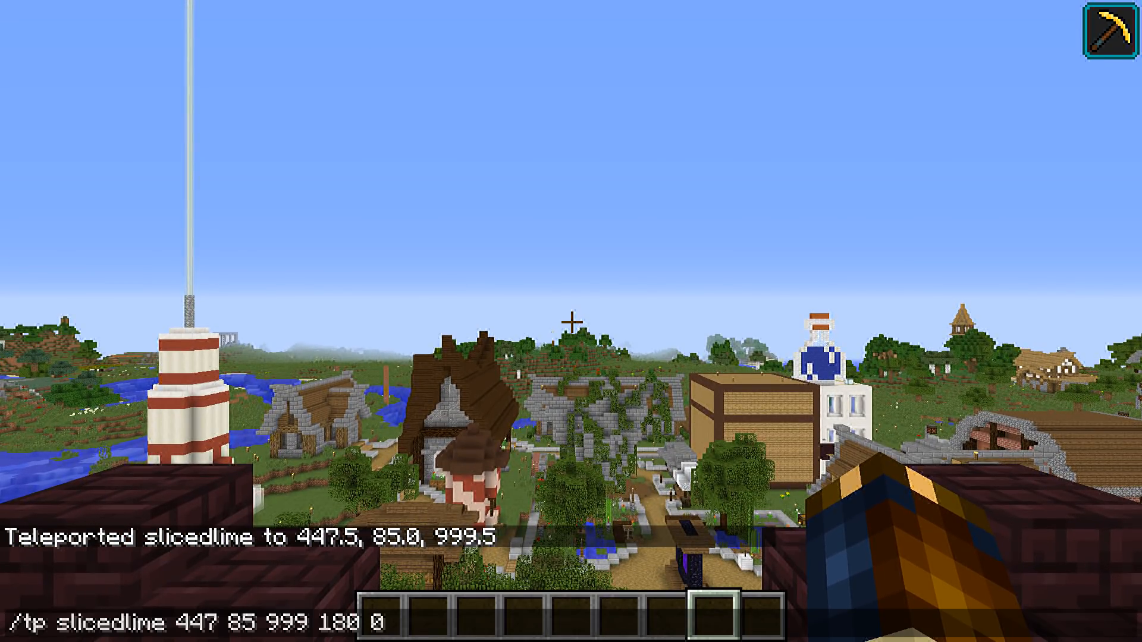
key(Return)
key(F5)
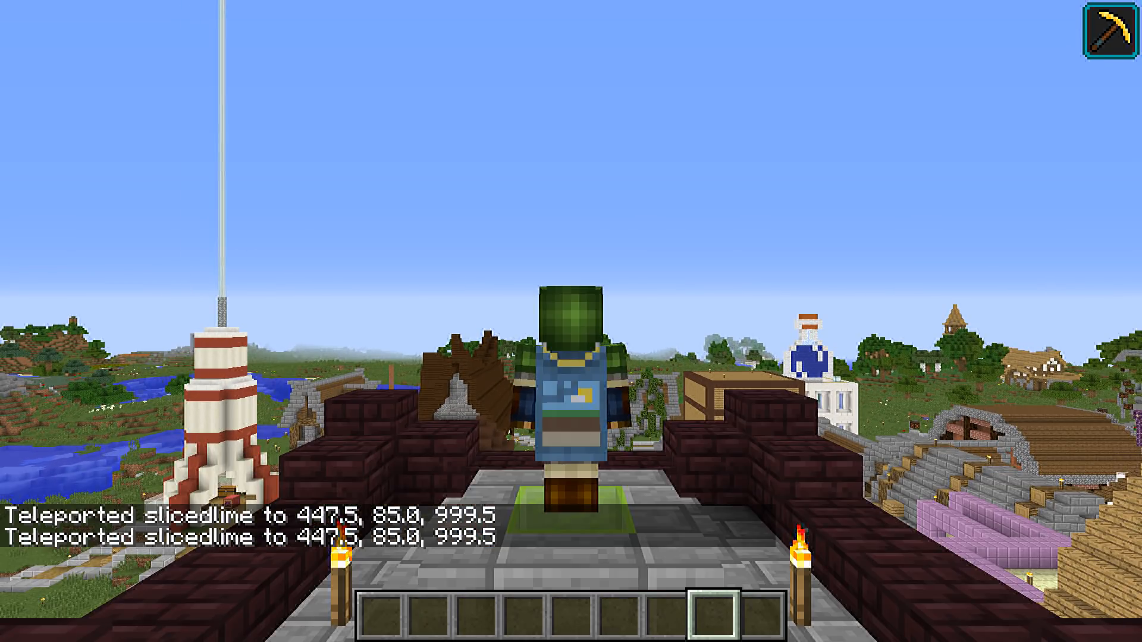
key(F5)
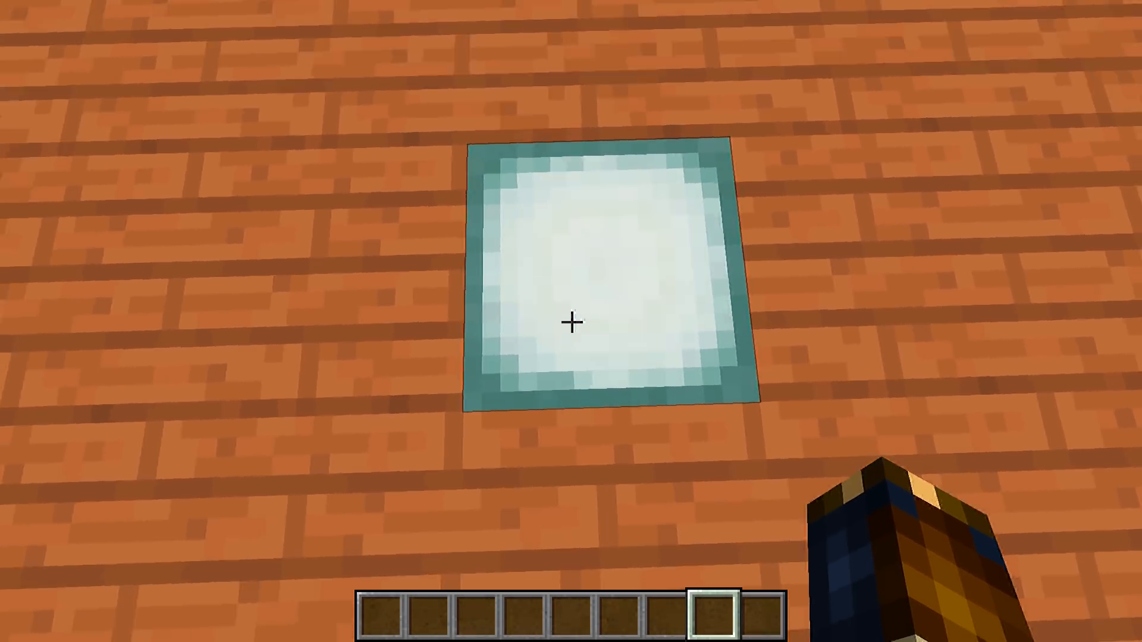
Teleport the player onto the lit dock block at 217 65 -113, move off it and rerun the same teleport
key(t)
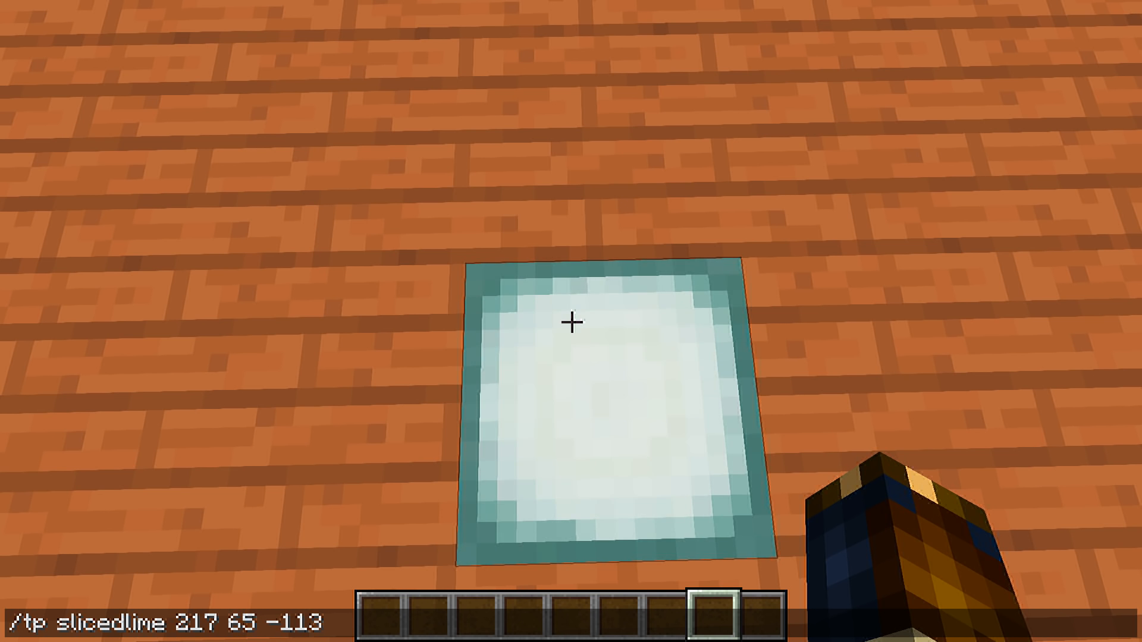
key(Return)
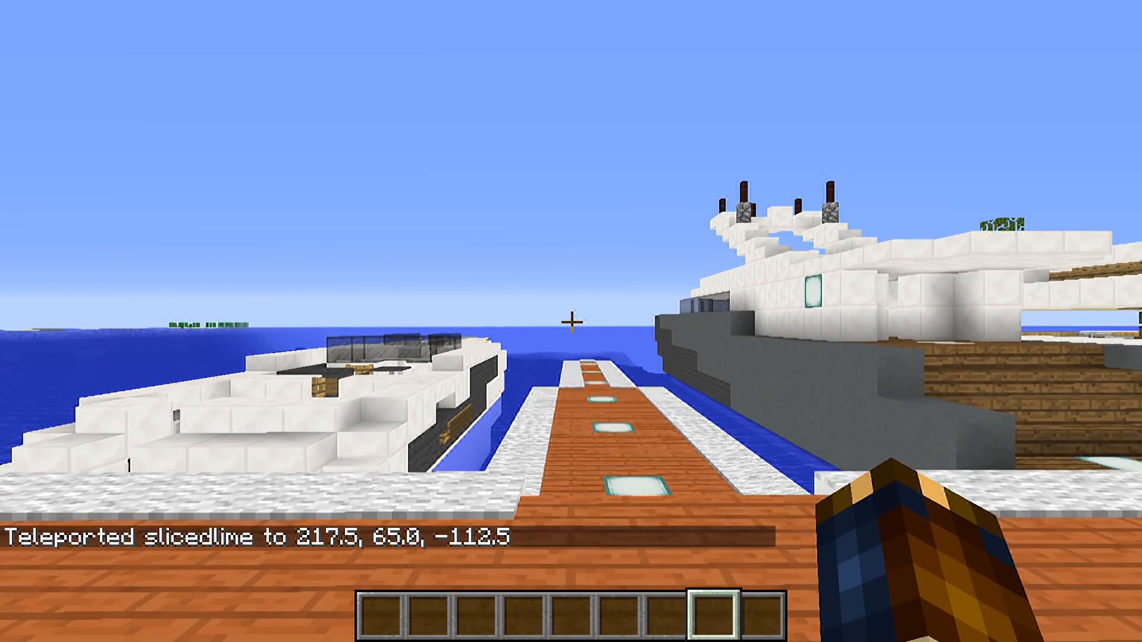
key(w)
key(t)
key(Up)
key(Return)
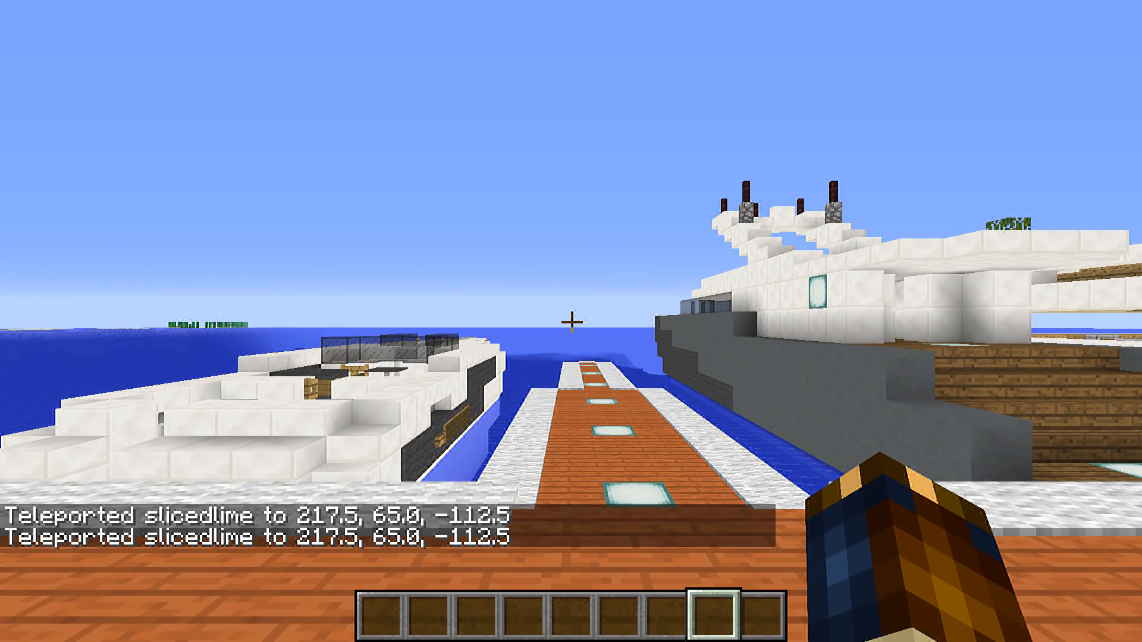
Check the player's stance on the dock block in third person from behind and from the front
key(F5)
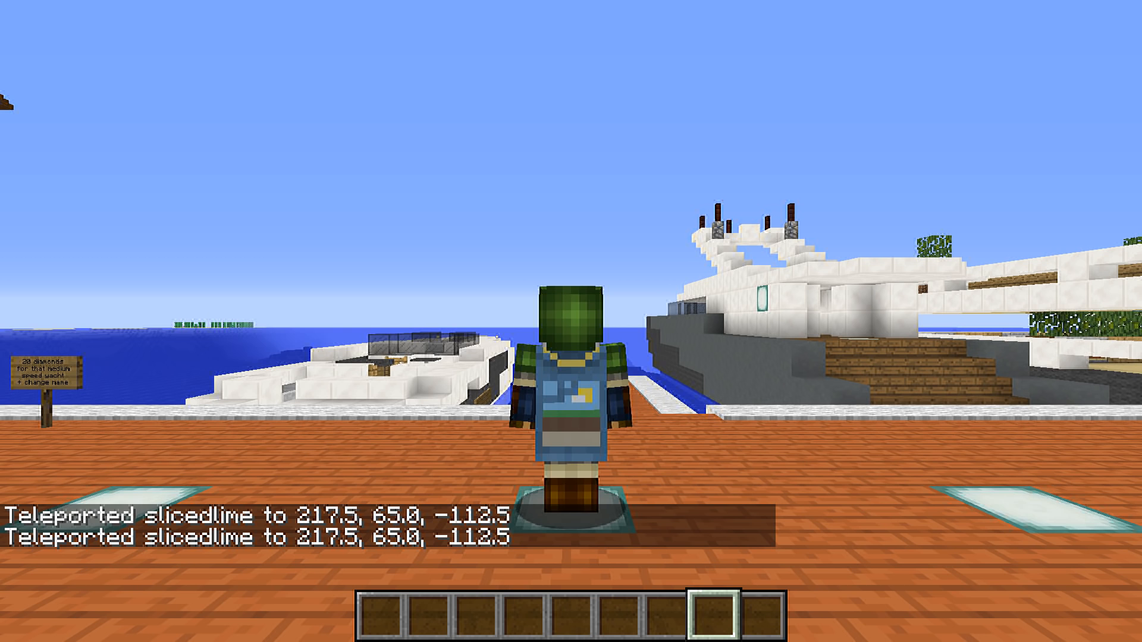
key(F5)
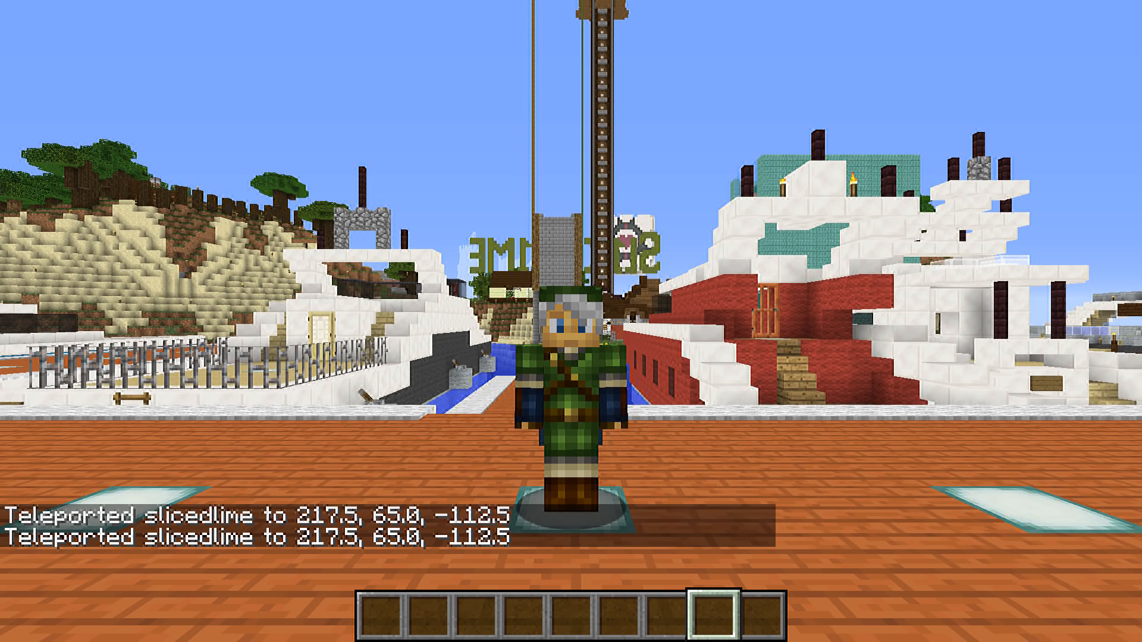
key(F5)
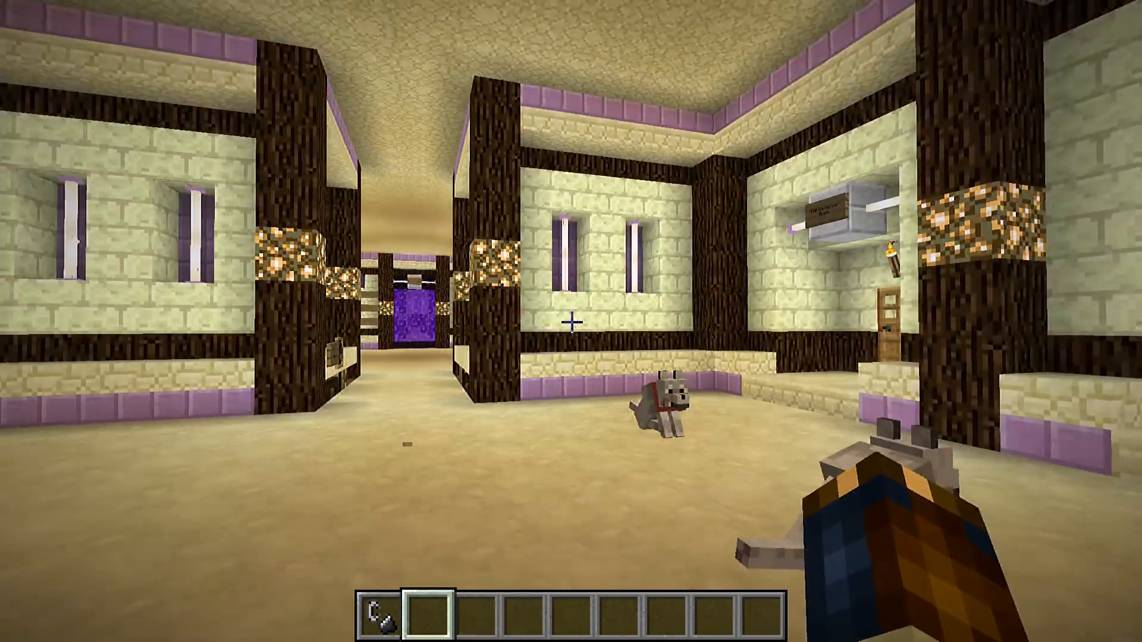
Walk through the passage into the hall with the purple portal and aim down at a floor block in line with the passage
key(w)
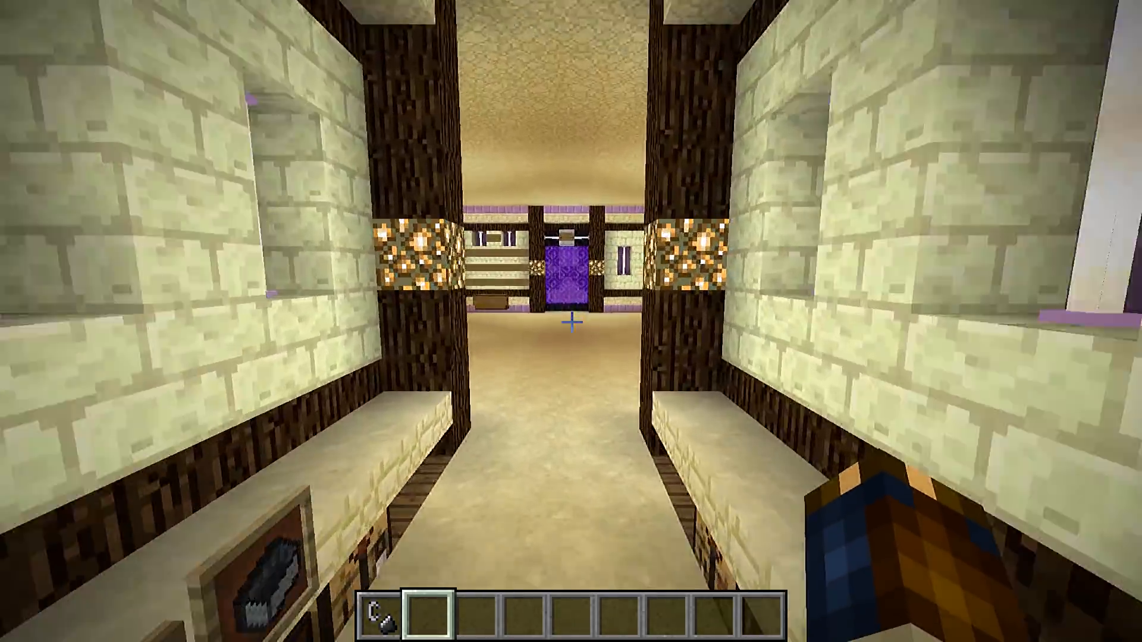
key(w)
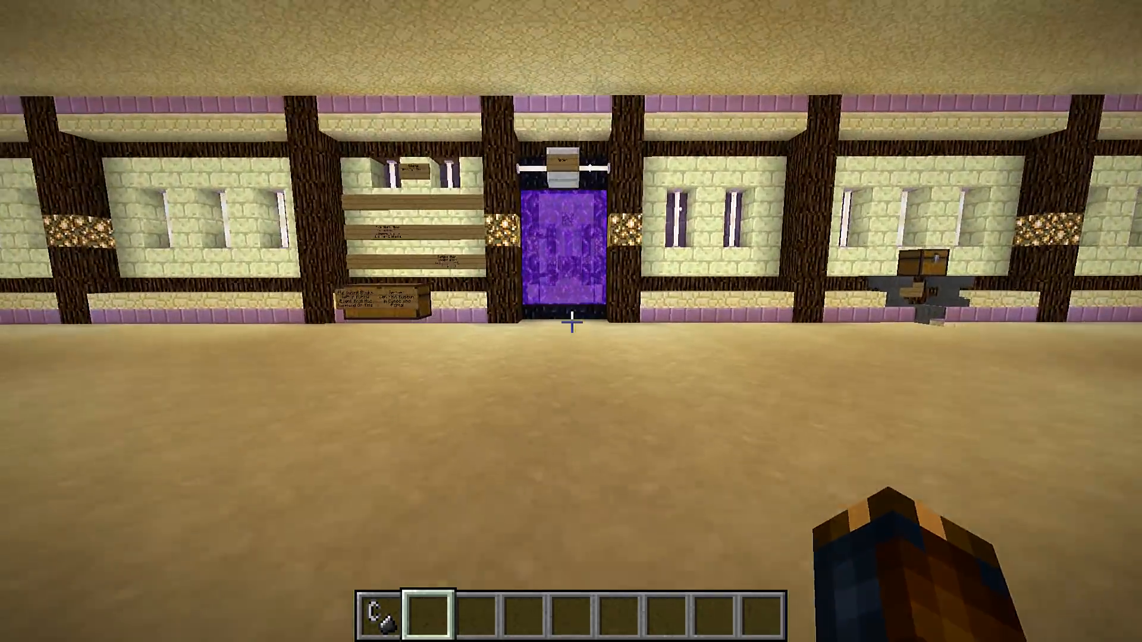
key(w)
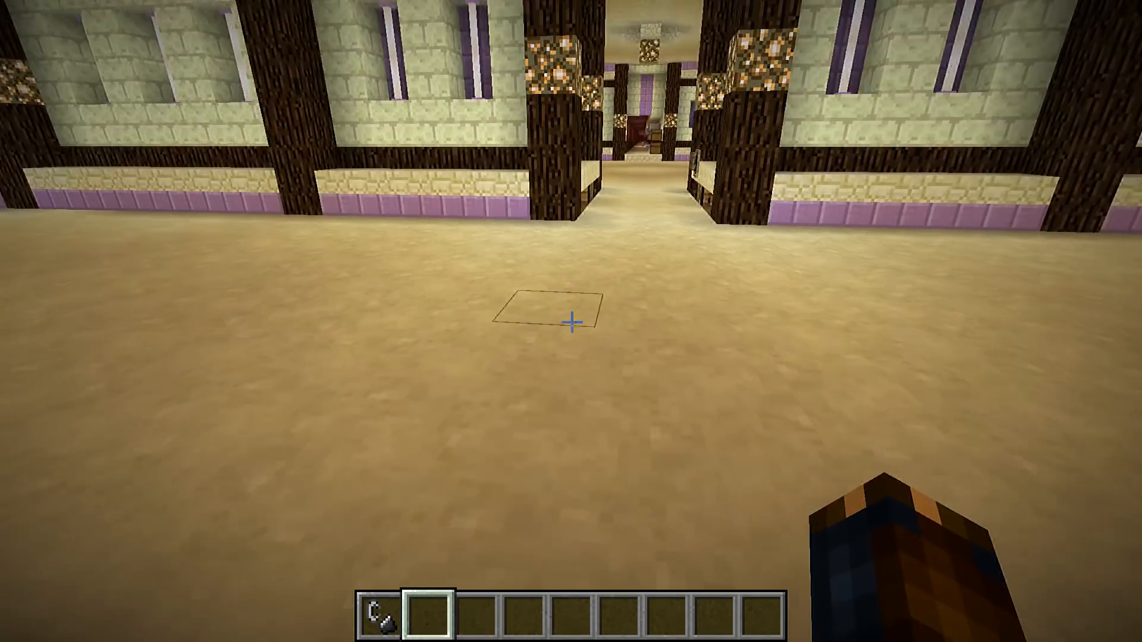
key(s)
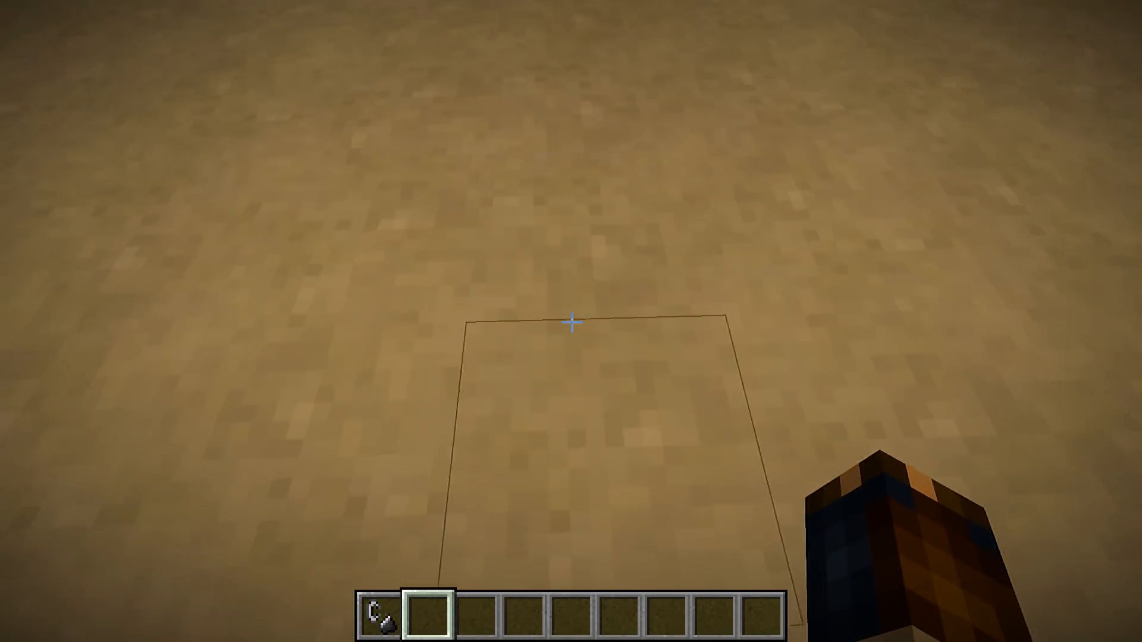
Adapt the targeted floor block's setblock coordinates into a teleport of the player to 29 108 -8 with rotation 180 0 and run it
key(slash)
text(se)
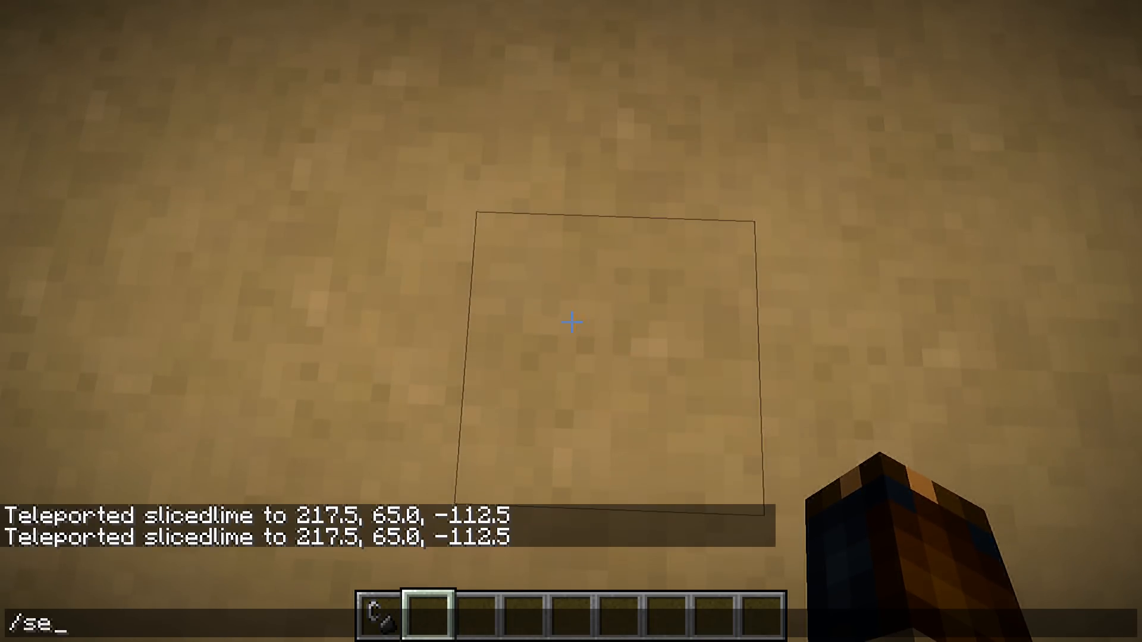
key(Tab)
text(29 107)
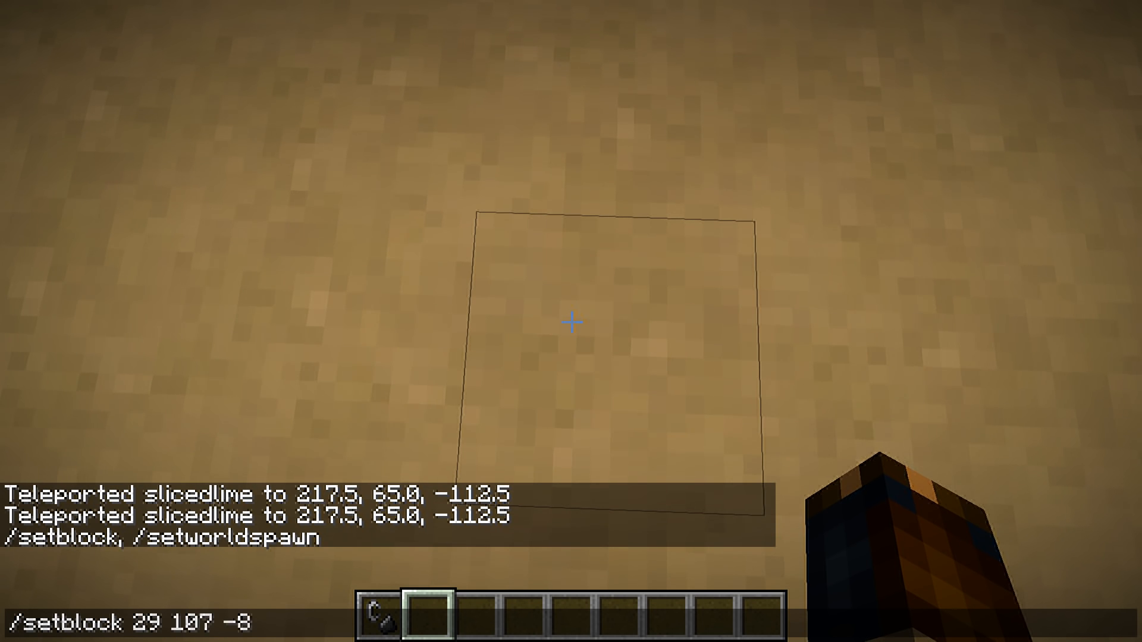
key(ctrl+shift+Right)
text(tp slicedlime)
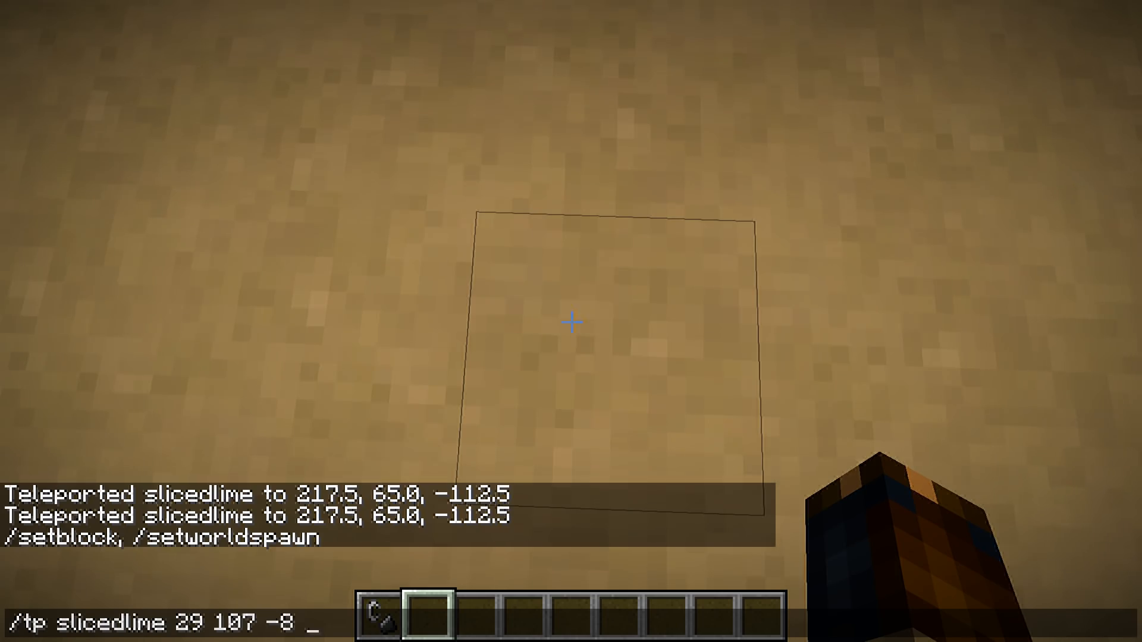
key(shift+Left)
text(8)
key(End)
text(180 0)
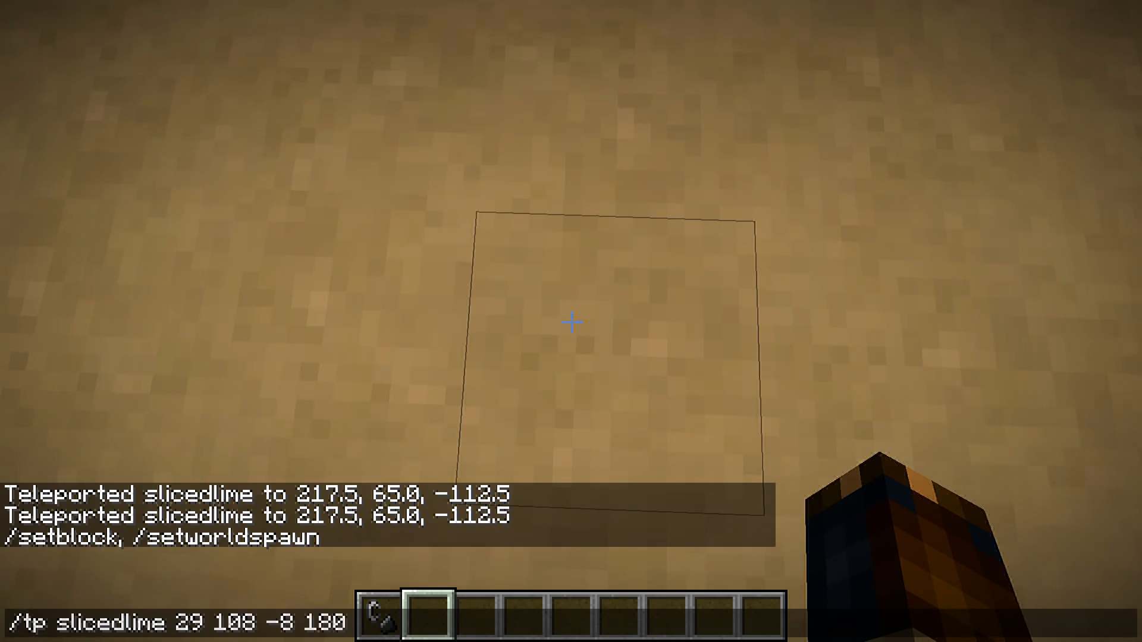
key(Return)
Step away from the hall position, rerun the teleport to 29 108 -8, and check the stance in third person
key(w)
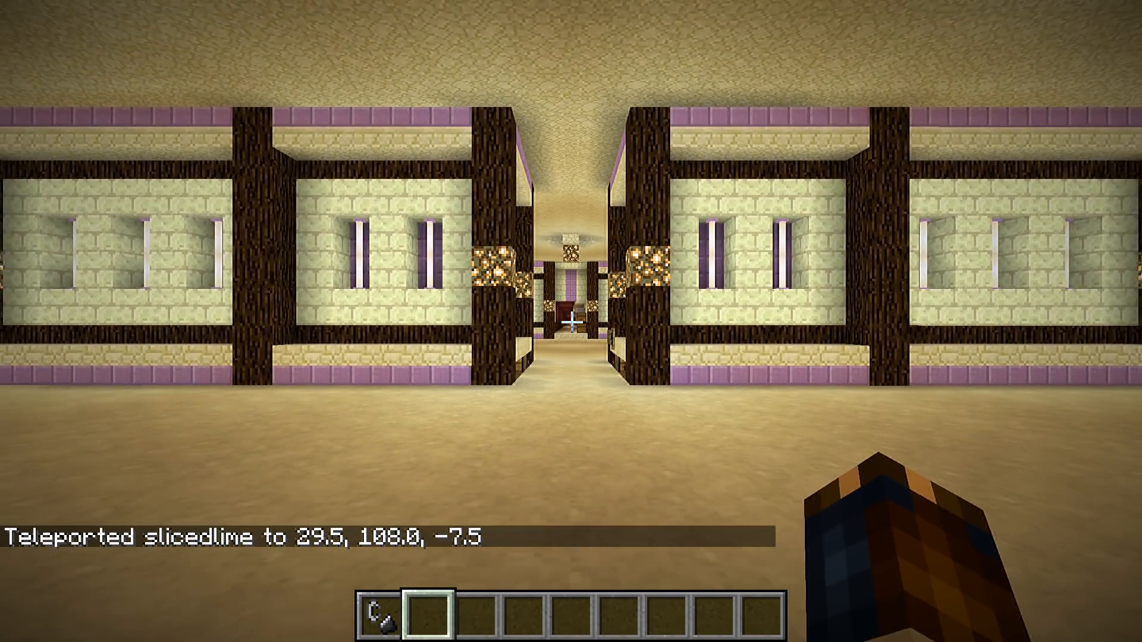
key(t)
key(Up)
key(Return)
key(F5)
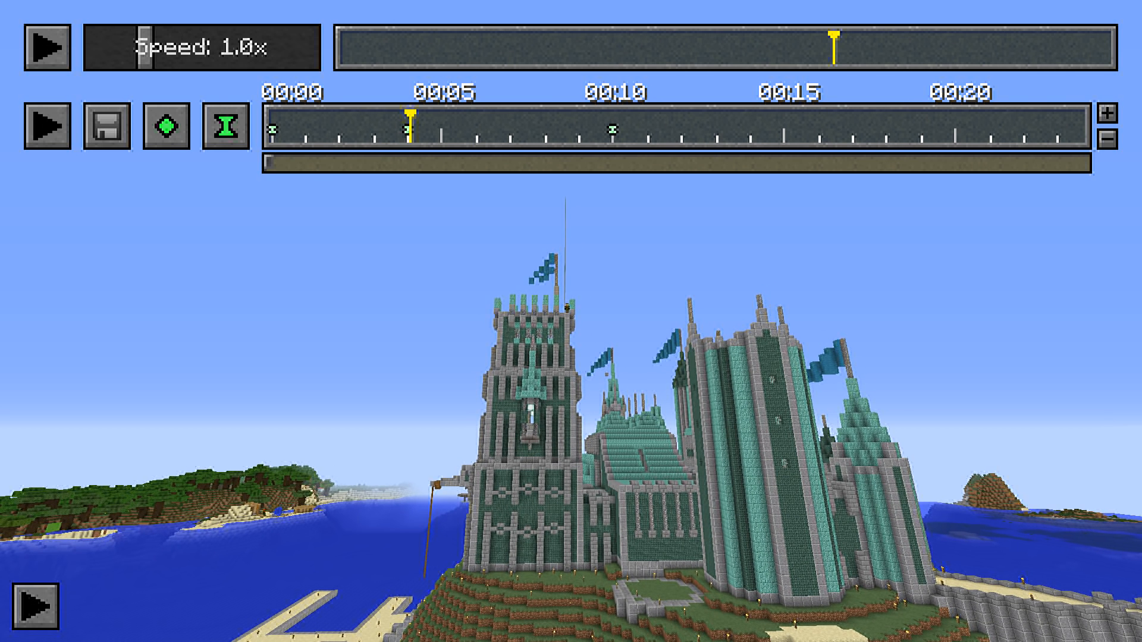
Inspect the time index and timeline position of the second and third time keyframes, leaving both unchanged
click(311, 137)
click(651, 137)
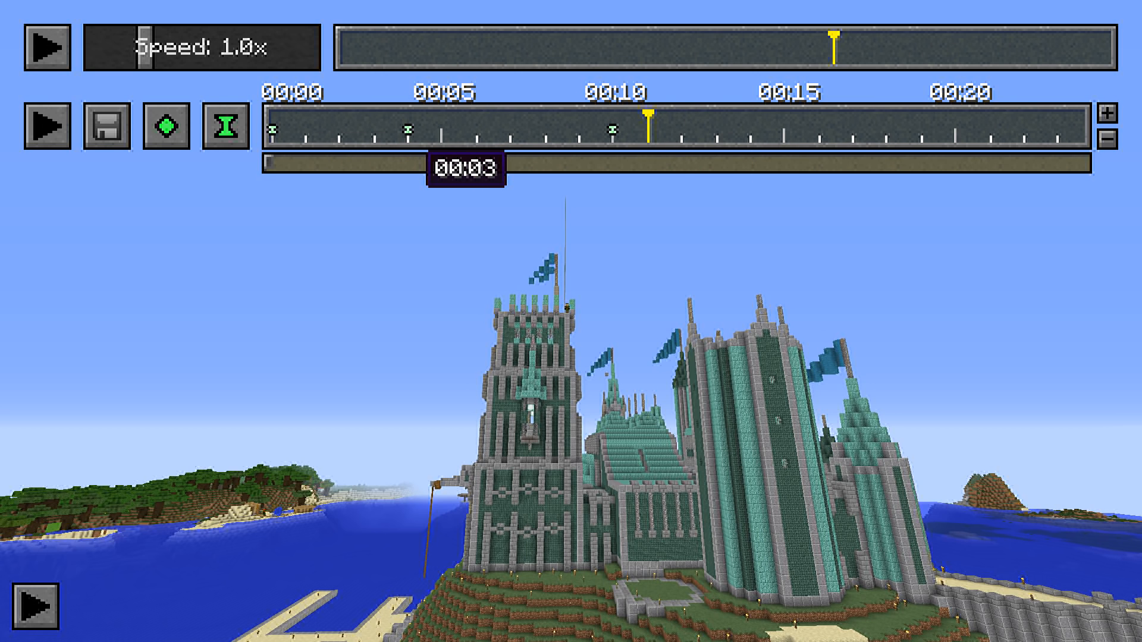
double_click(407, 131)
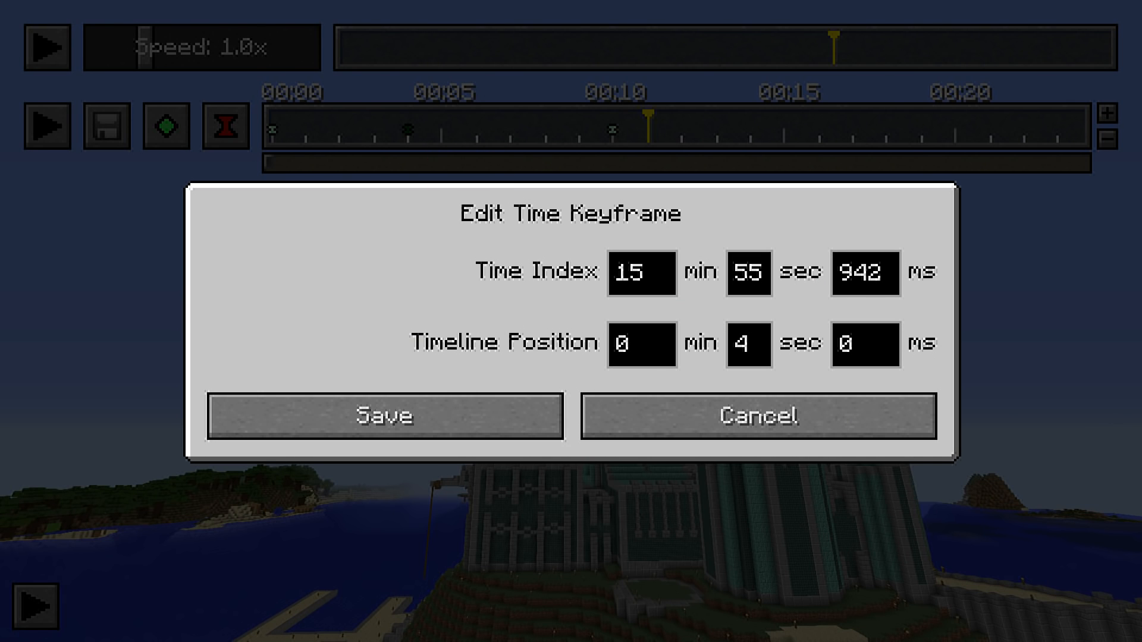
click(672, 416)
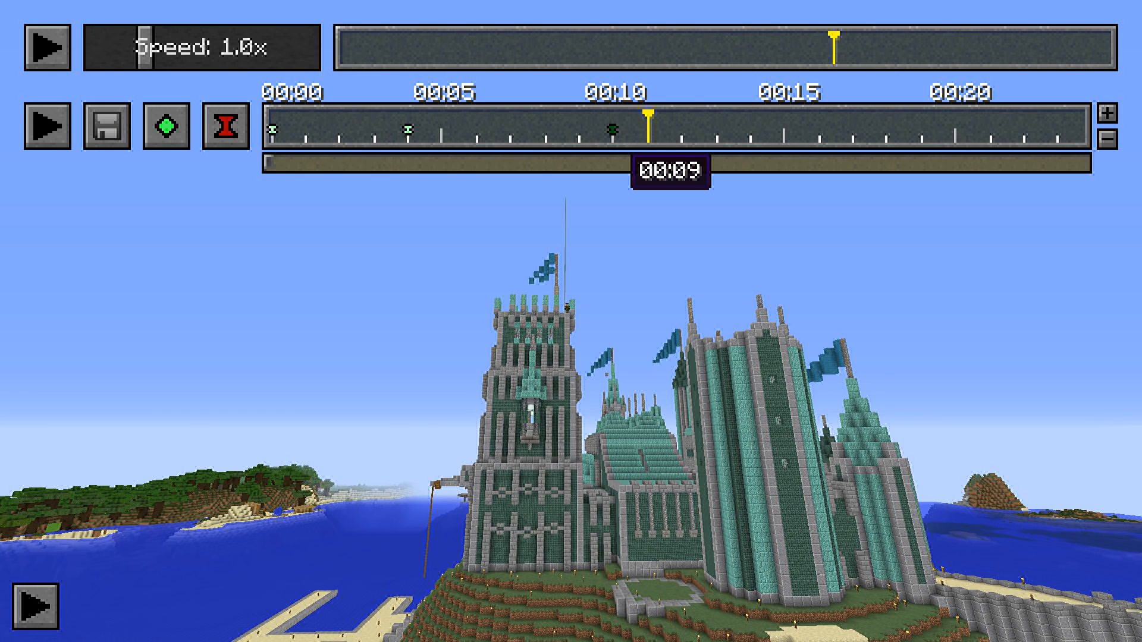
double_click(612, 130)
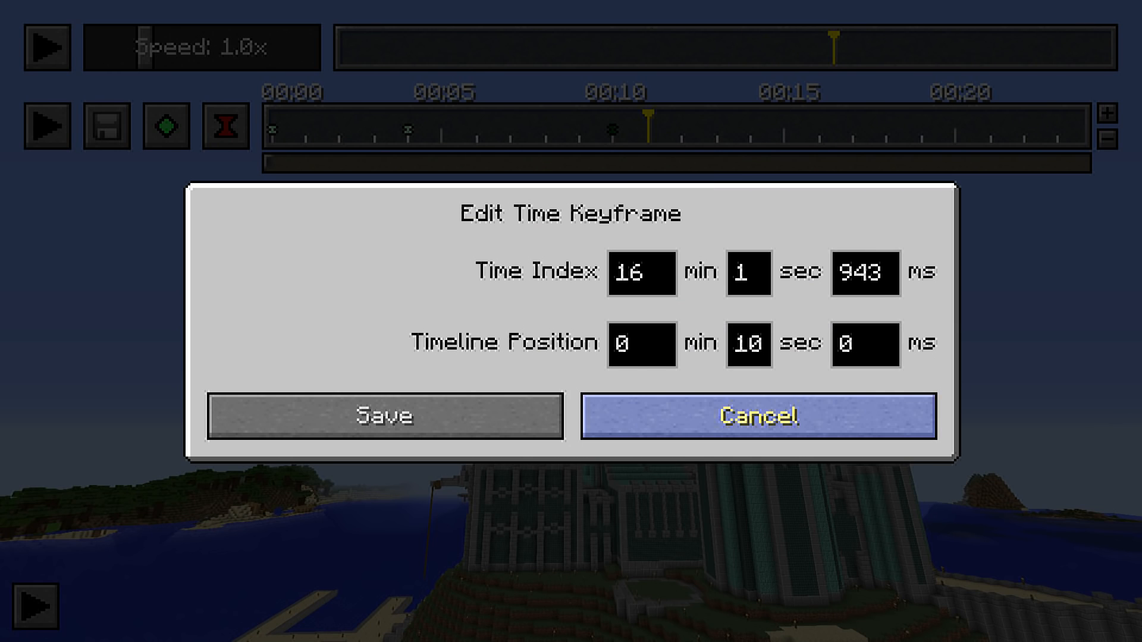
click(759, 416)
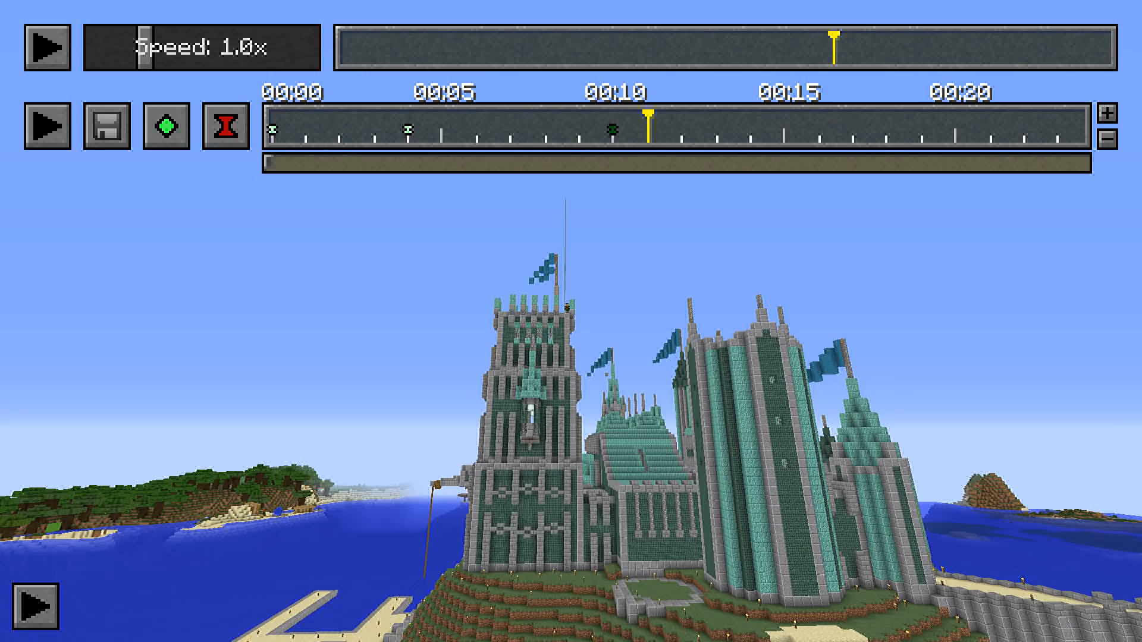
Raise the camera's view of the castle and move the keyframe timeline cursor to the time keyframe at 00:04
key(w)
key(space)
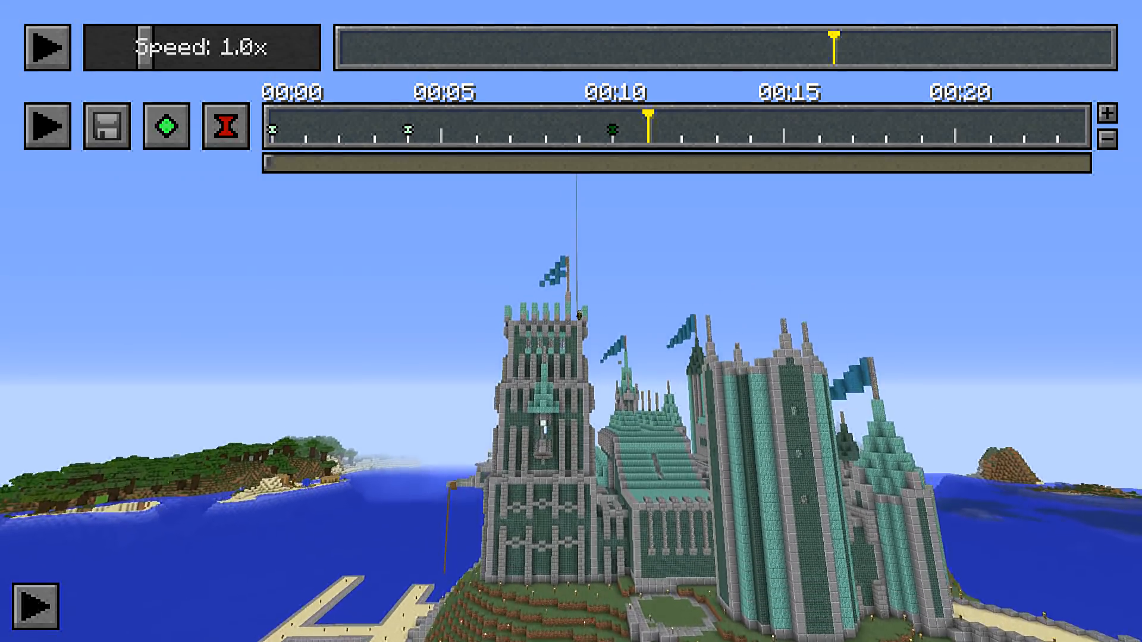
key(shift)
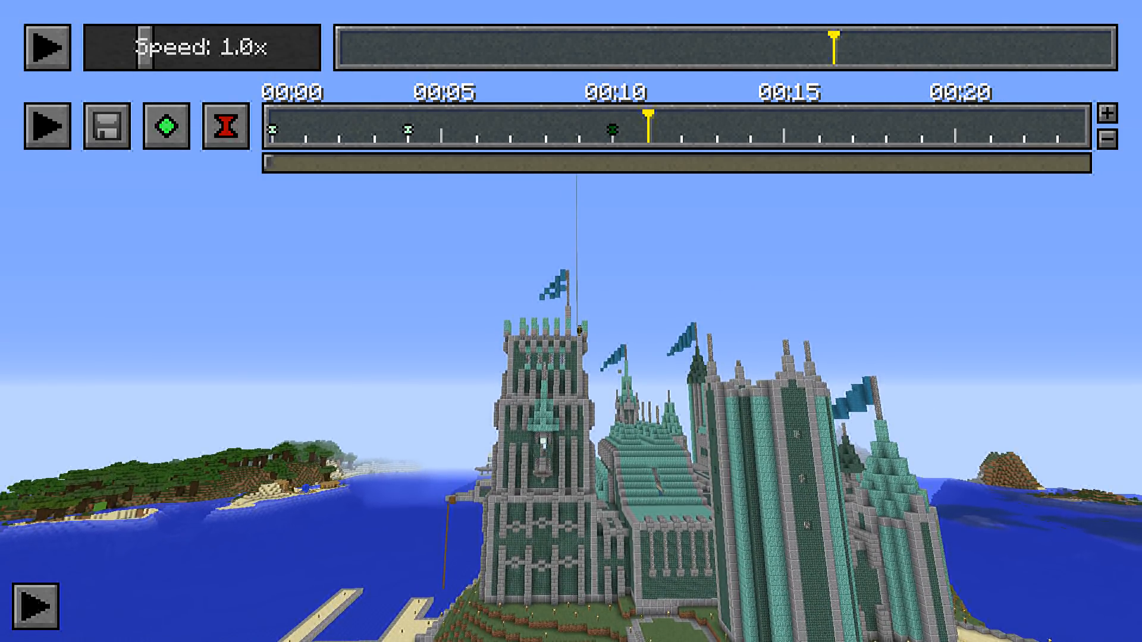
click(405, 118)
click(408, 117)
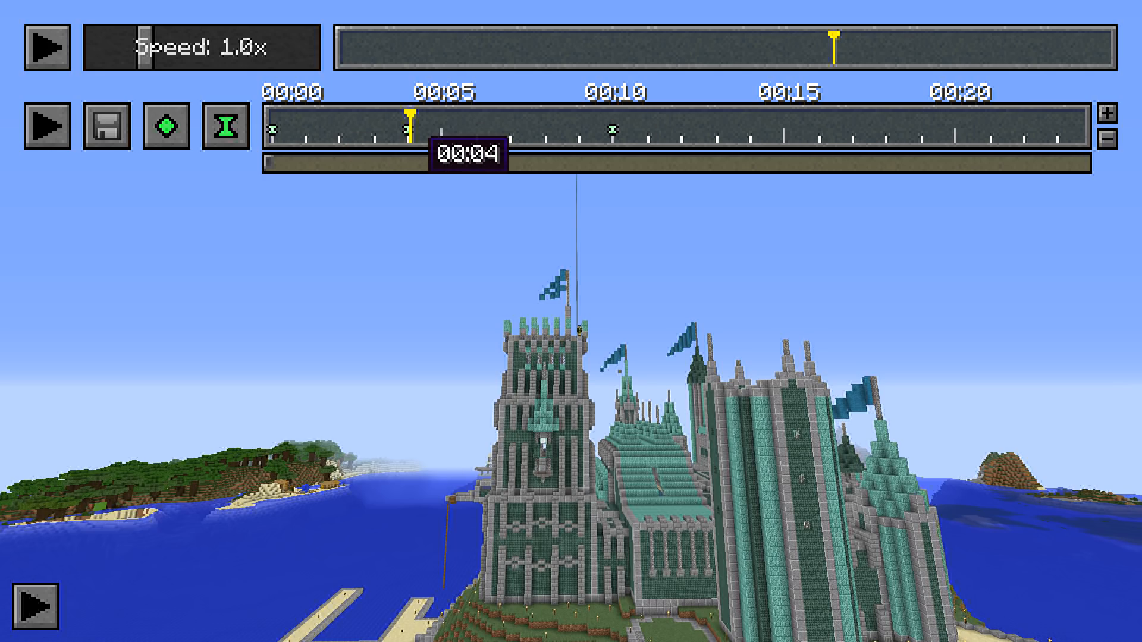
click(411, 115)
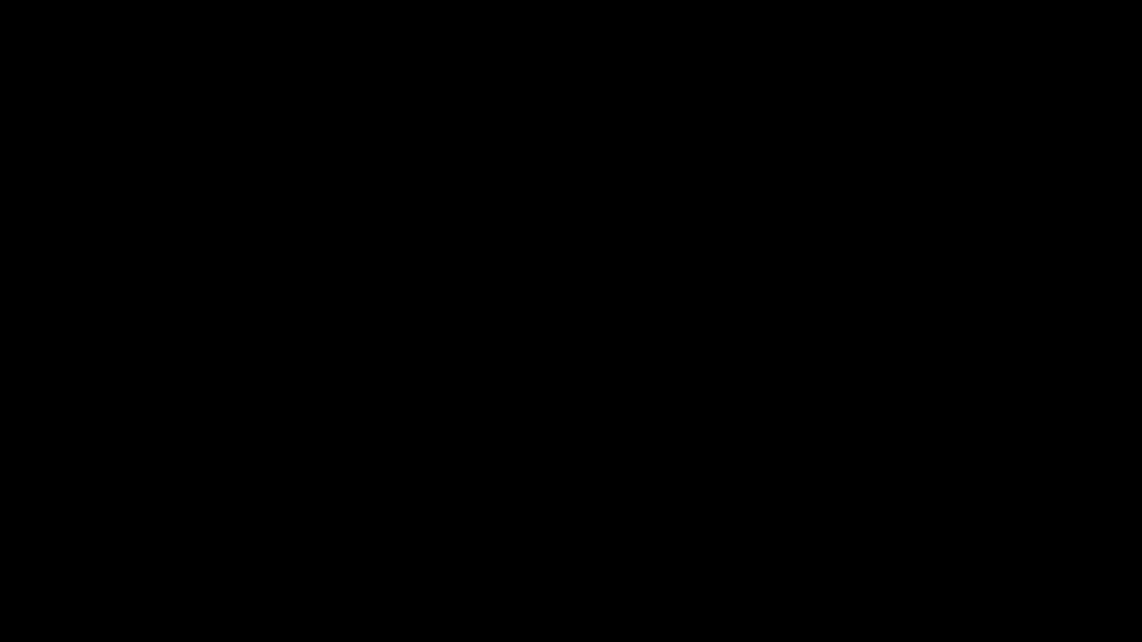
Fly around the castle tower and examine the camera path with its position keyframes, from over the water to the rooftop
key(a)
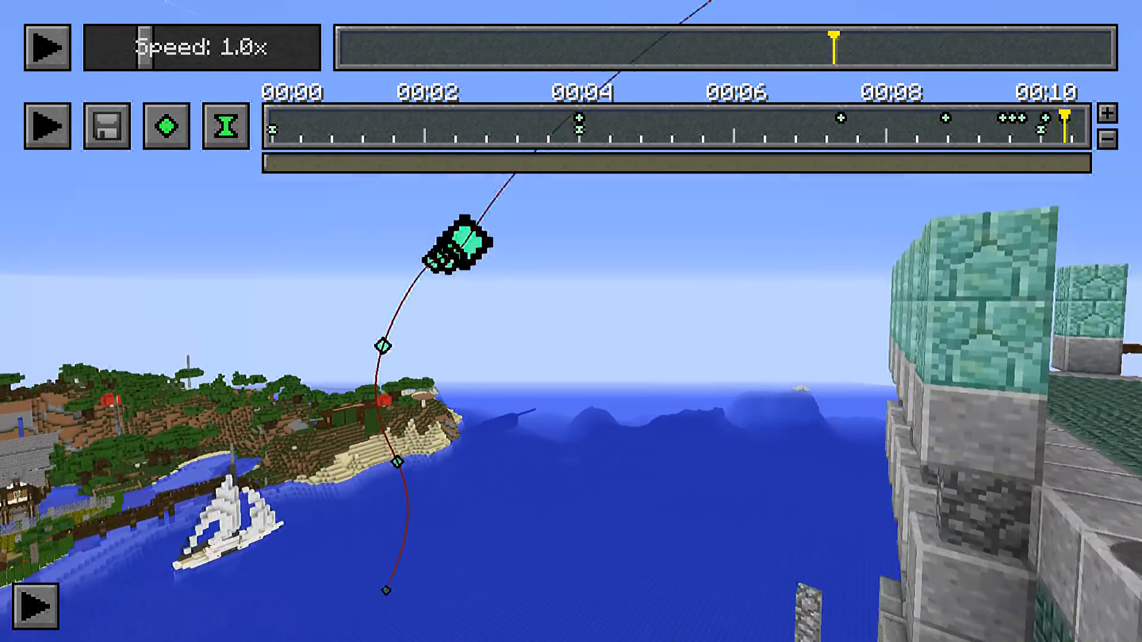
key(w)
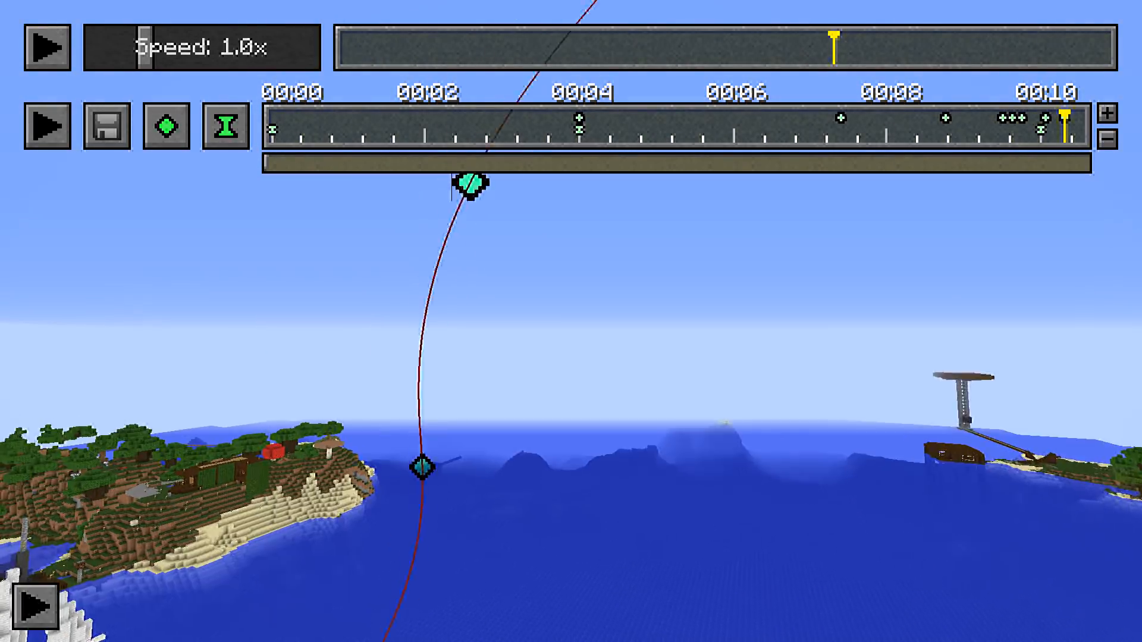
key(s)
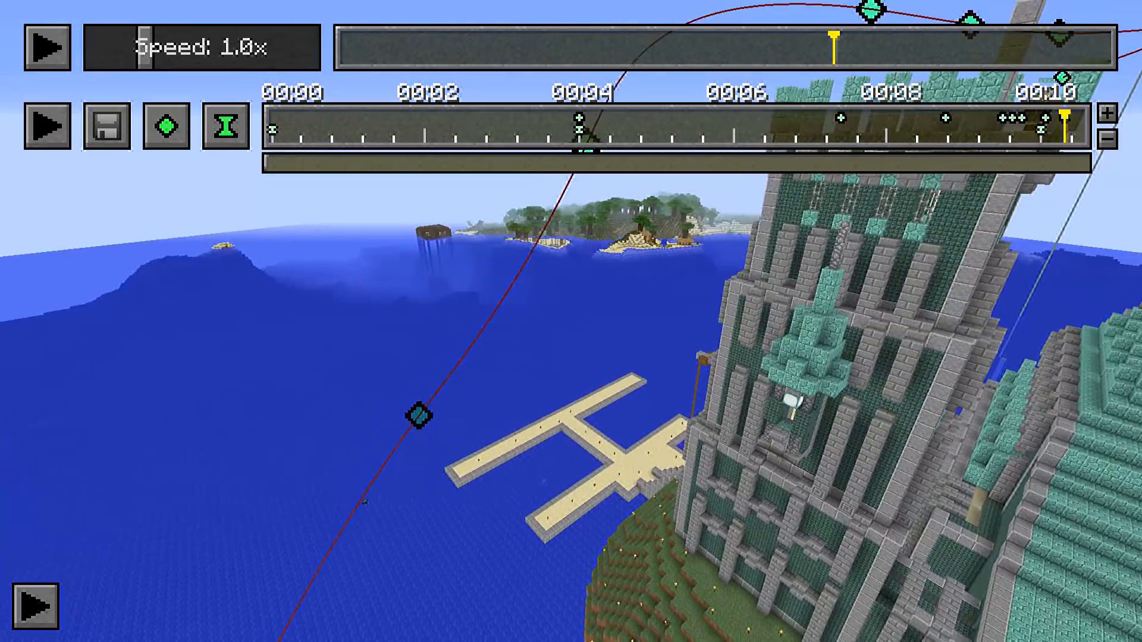
key(s)
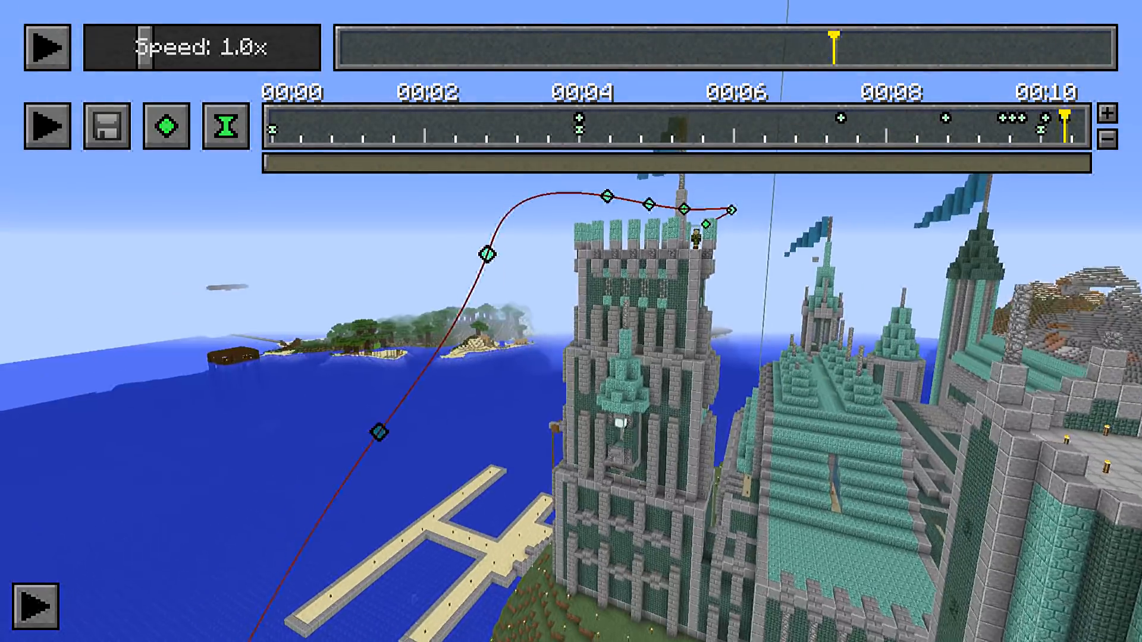
key(a)
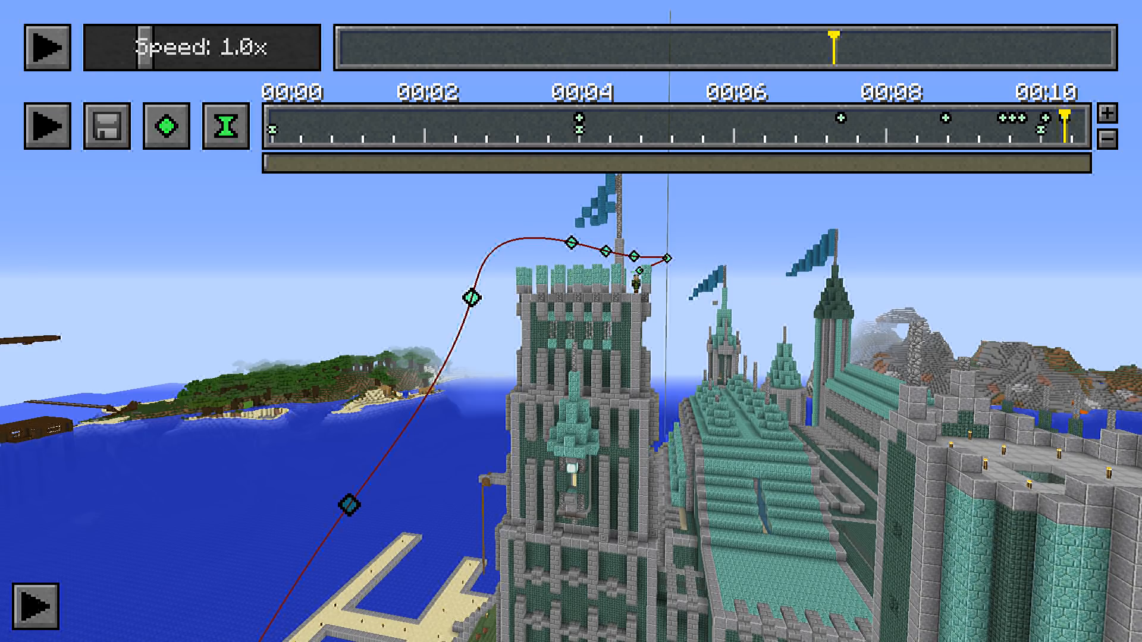
key(d)
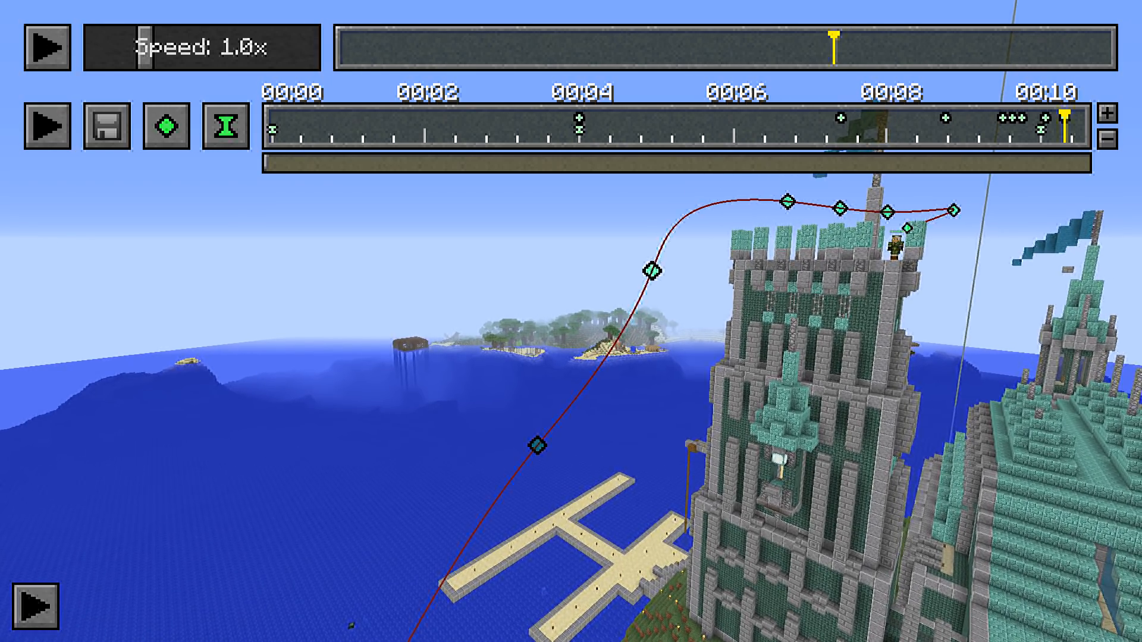
key(w)
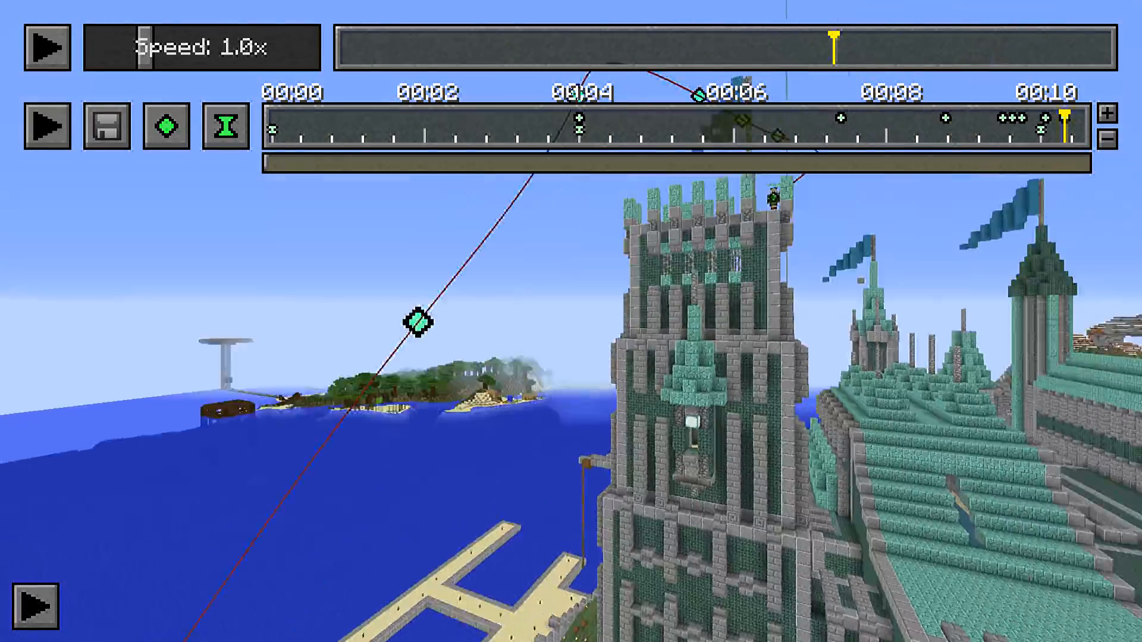
key(space)
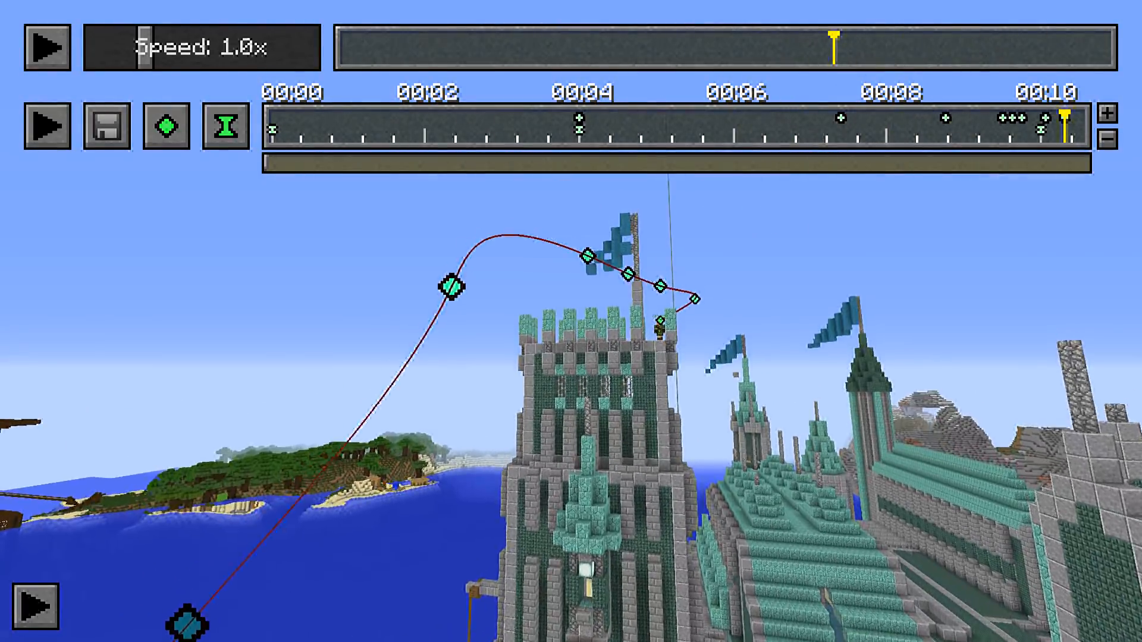
key(w)
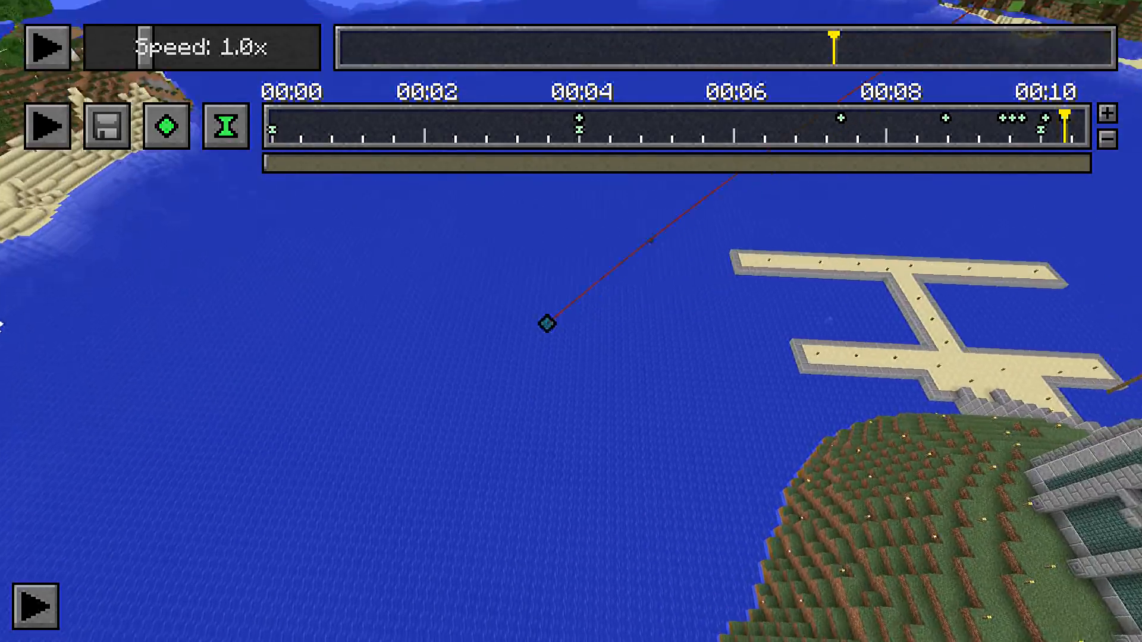
key(w)
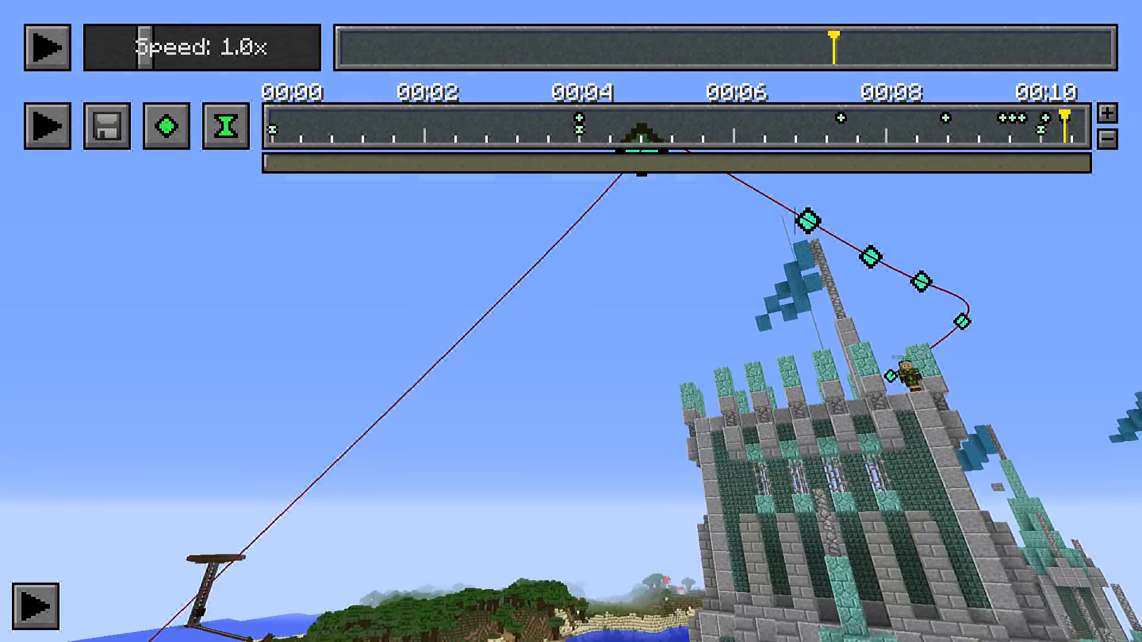
Fly back around the castle tower and play the camera path to the rooftop
key(w)
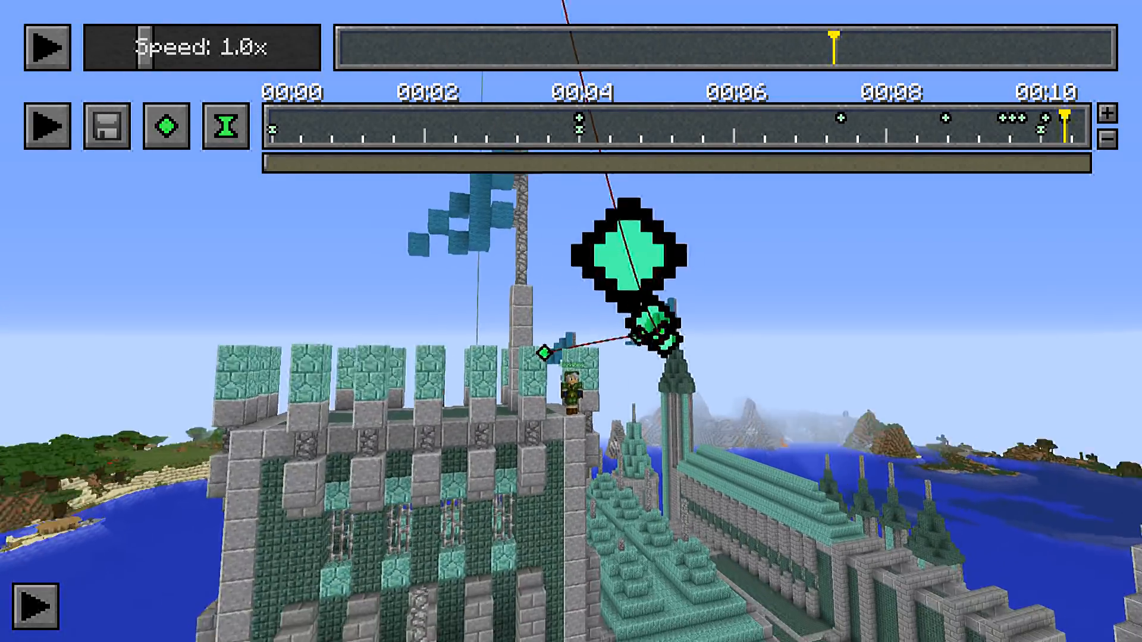
key(d)
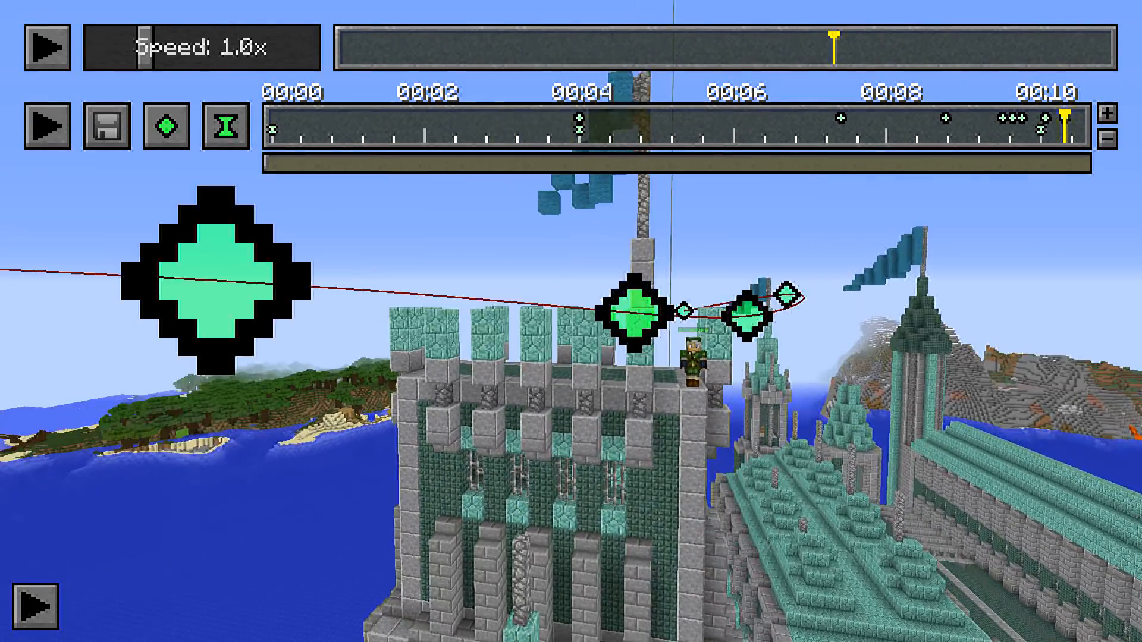
key(s)
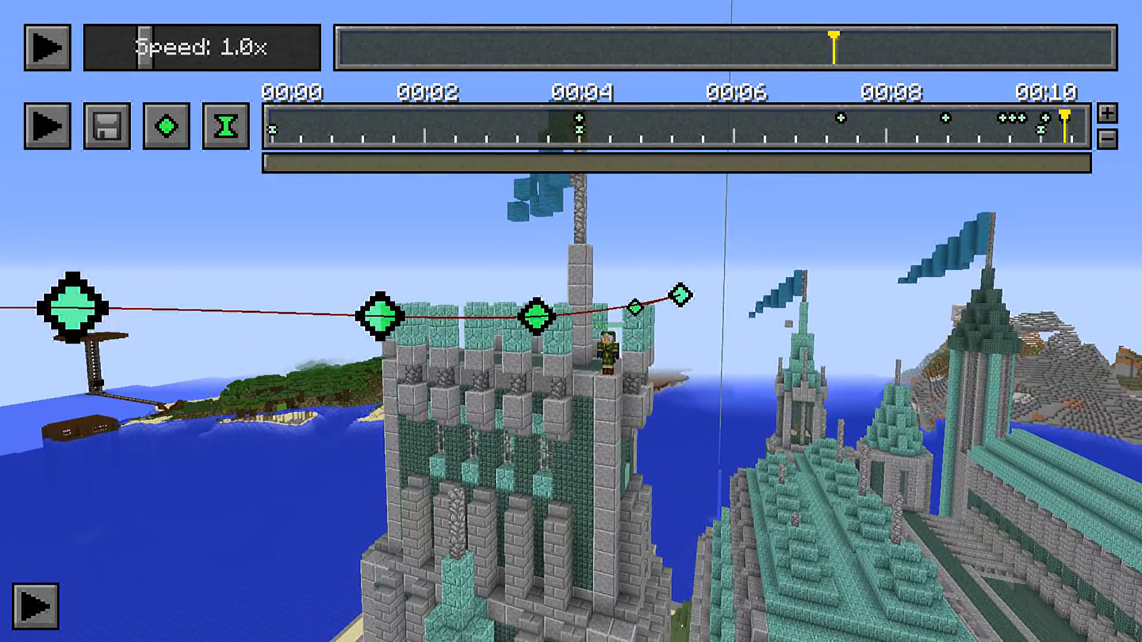
key(t)
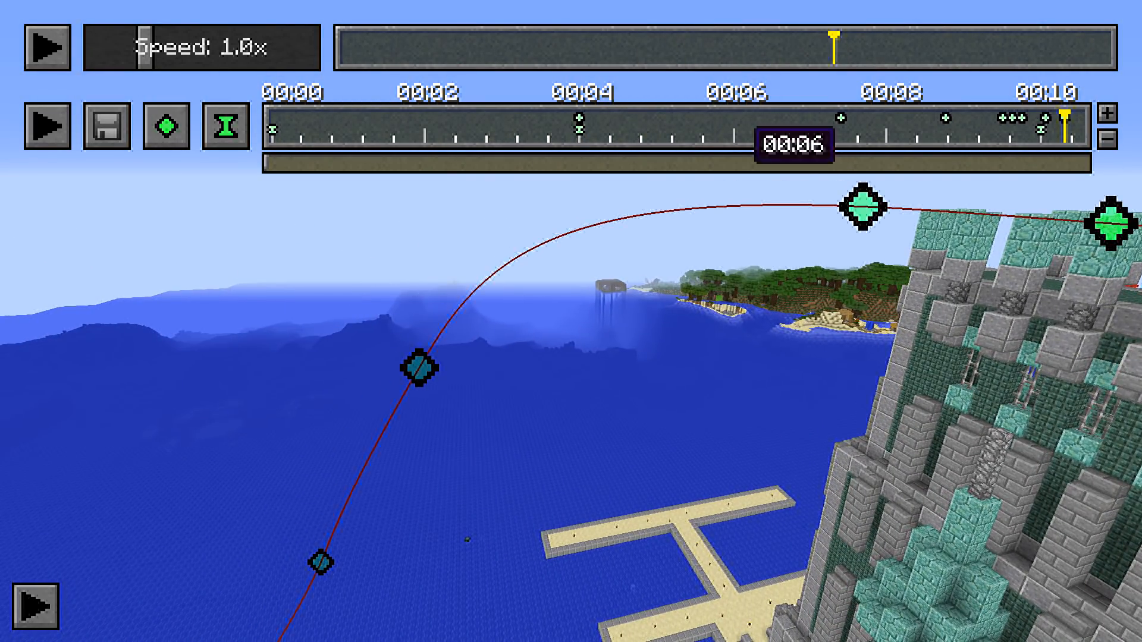
click(547, 134)
click(56, 139)
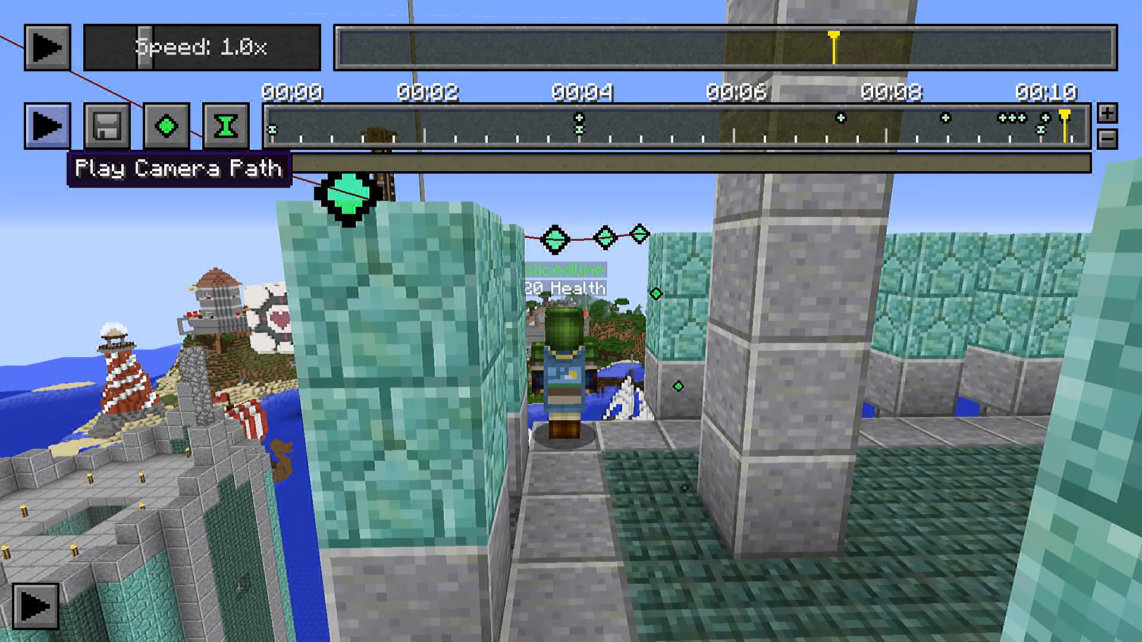
Examine the end of the camera path and its position keyframes from behind the rooftop character and from around the tower
key(a)
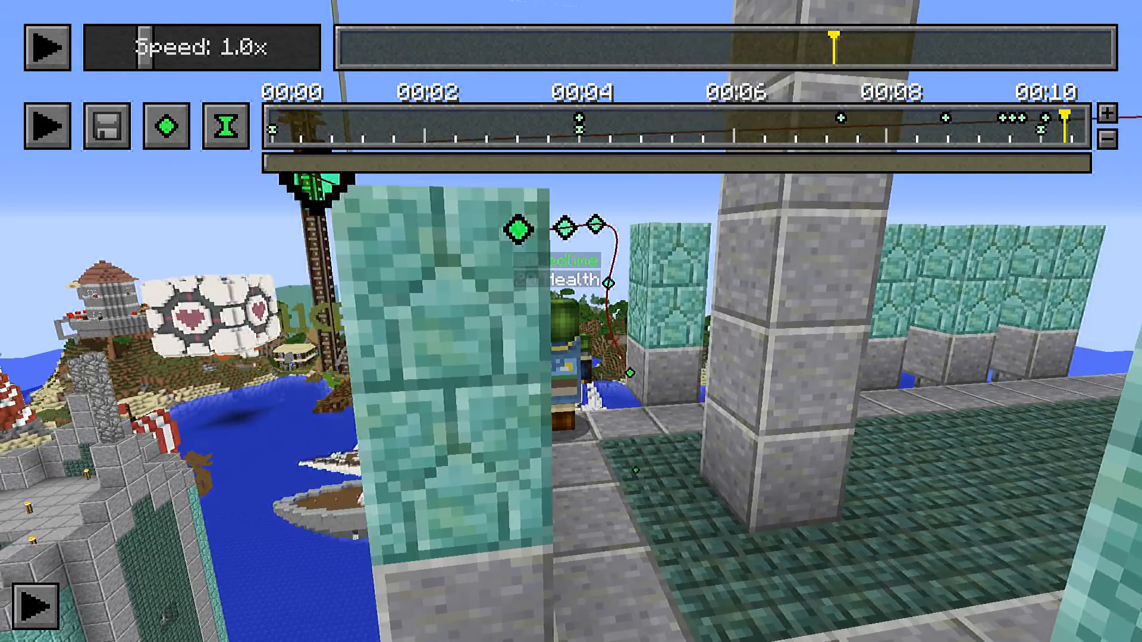
key(d)
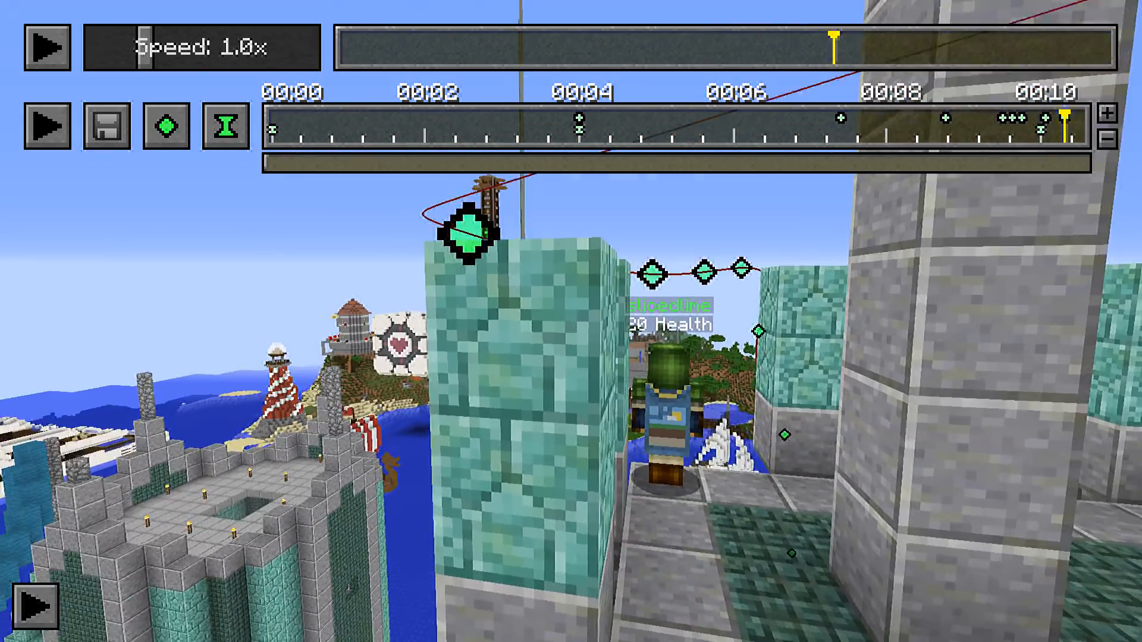
key(a)
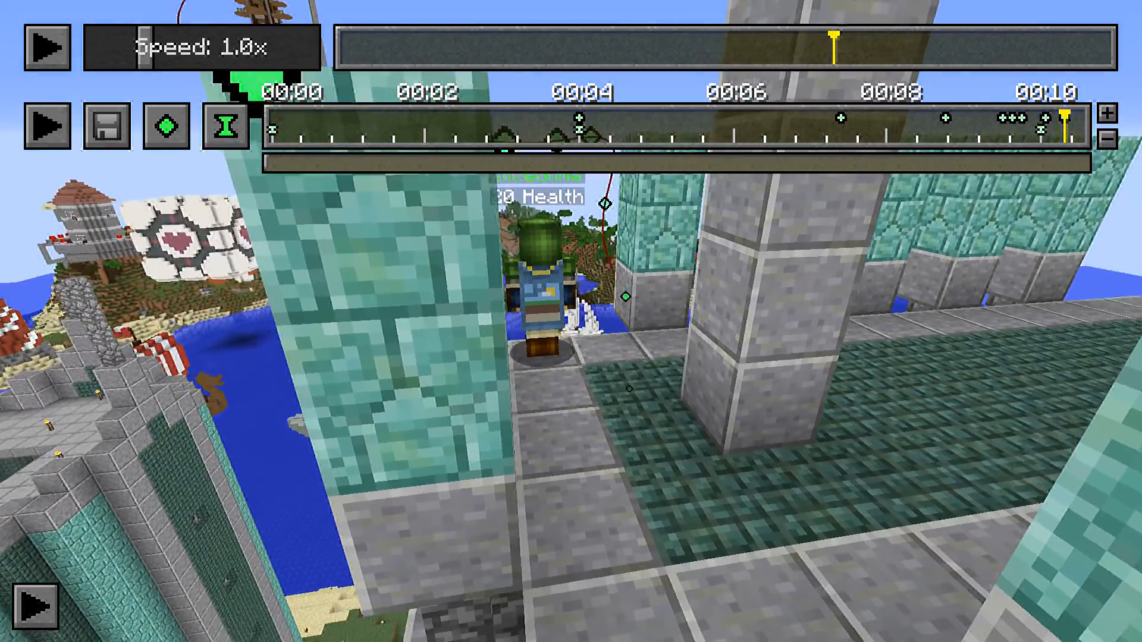
key(a)
key(d)
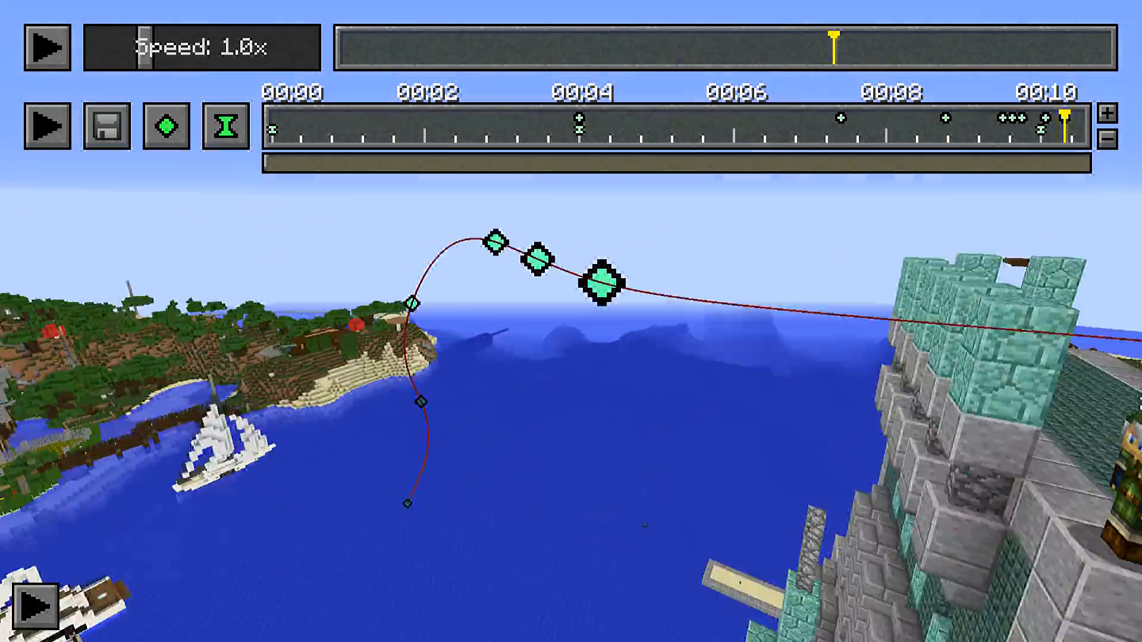
key(a)
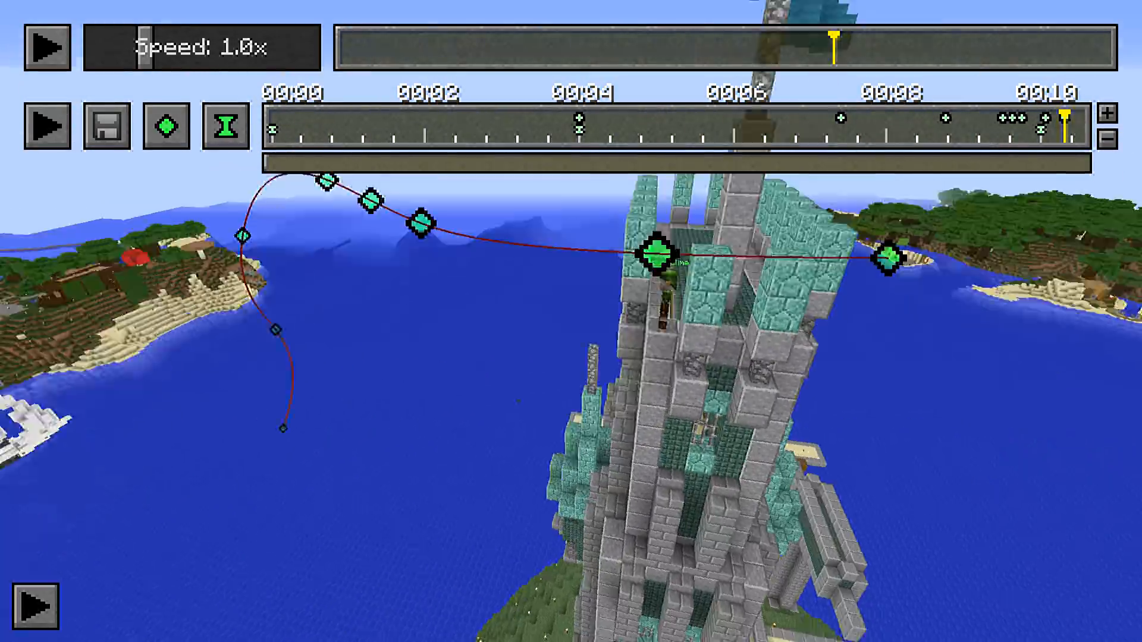
key(d)
key(d)
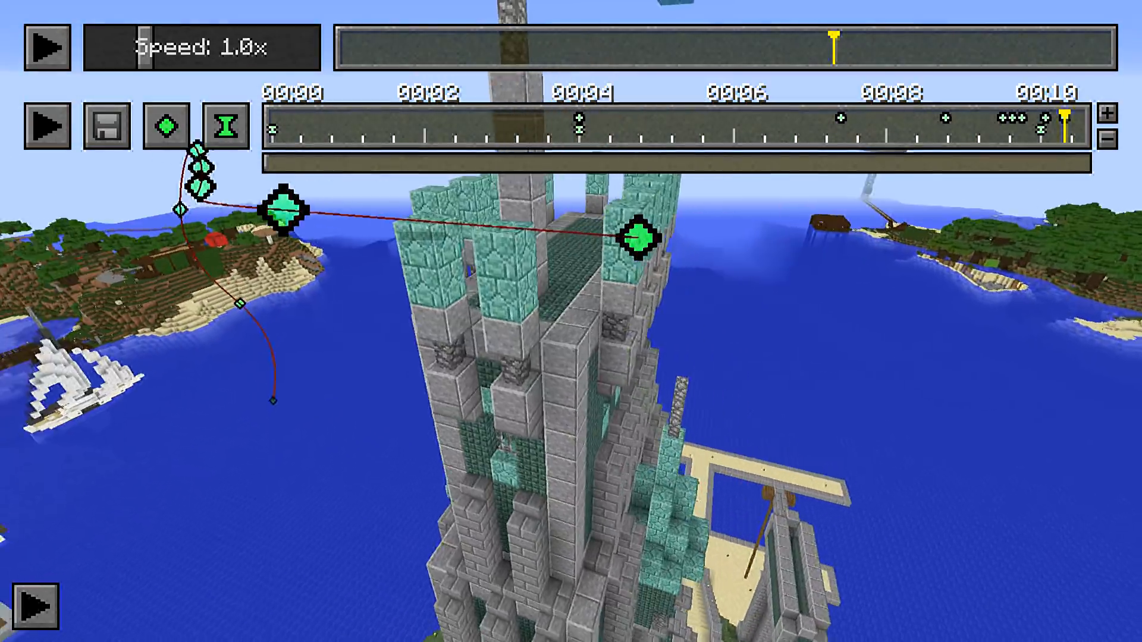
key(d)
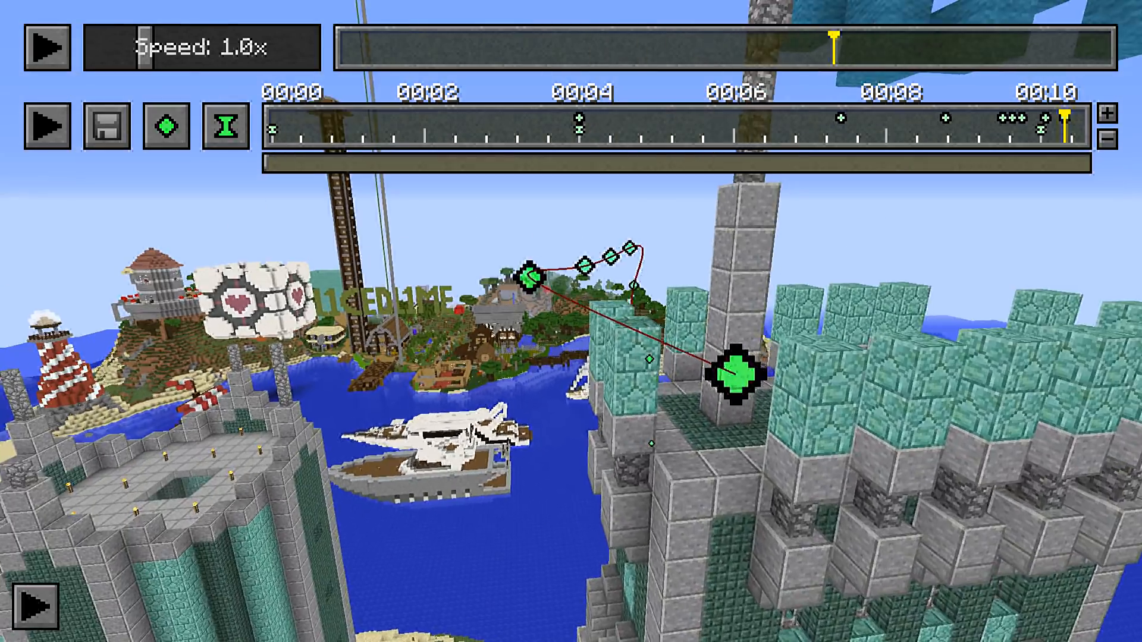
key(w)
key(a)
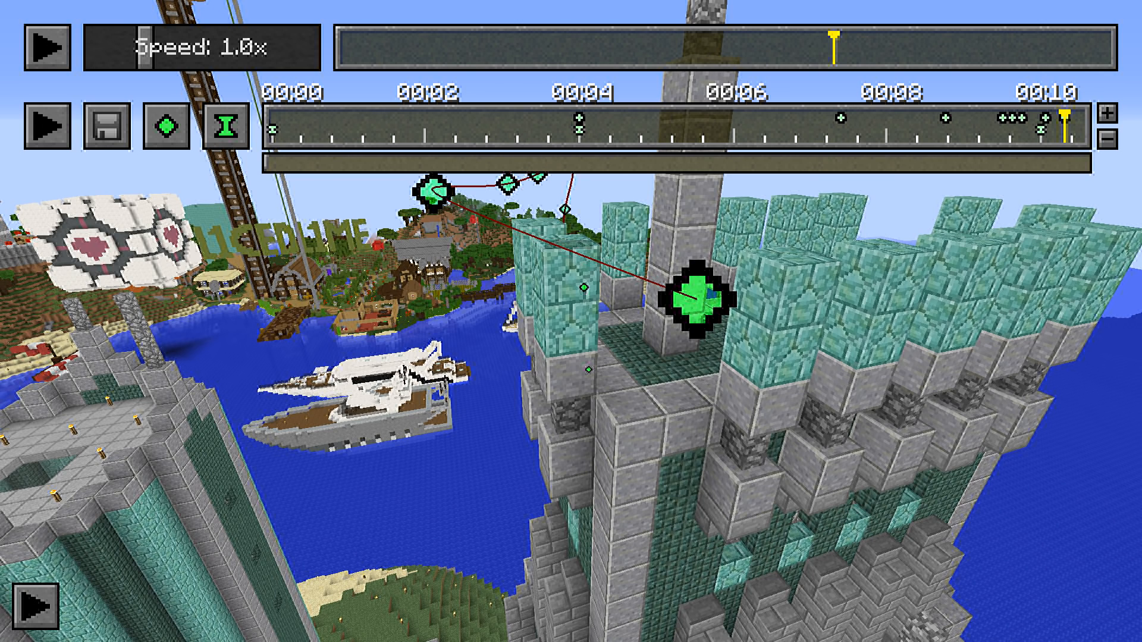
Save the current keyframes in the Keyframe Repository under the name Highlight and return to the replay
key(x)
click(382, 583)
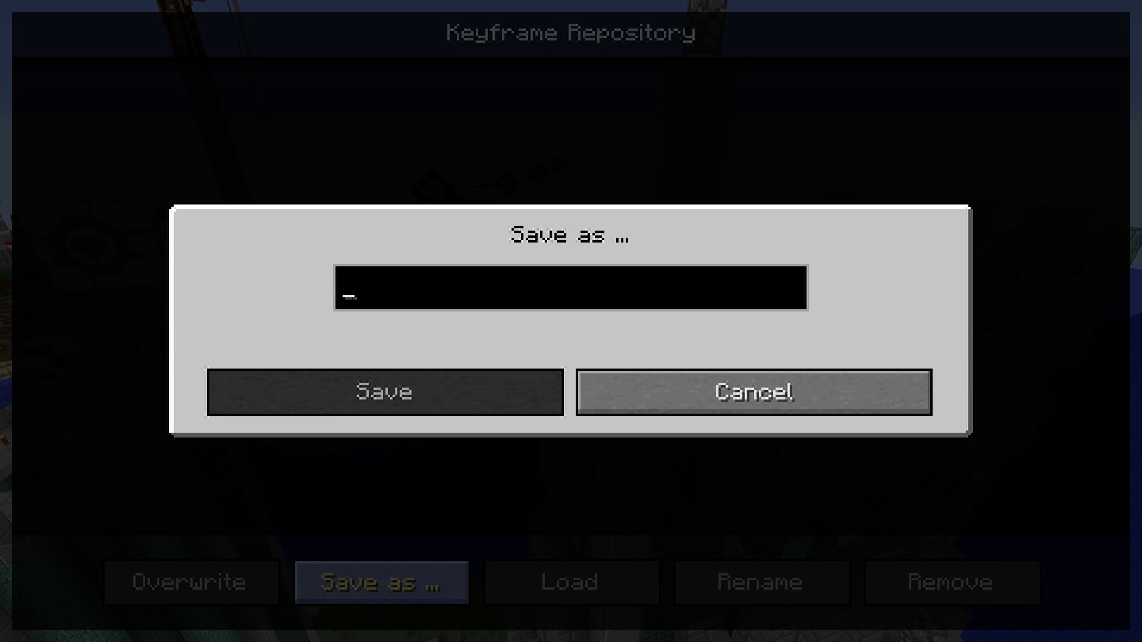
text(Highlight)
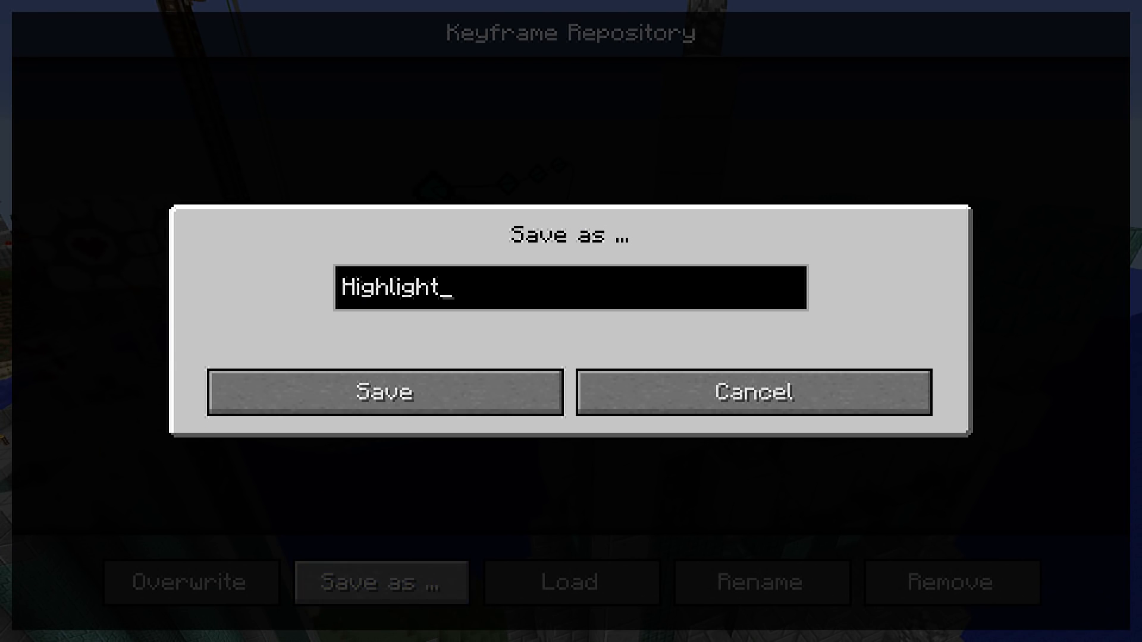
key(Return)
key(Escape)
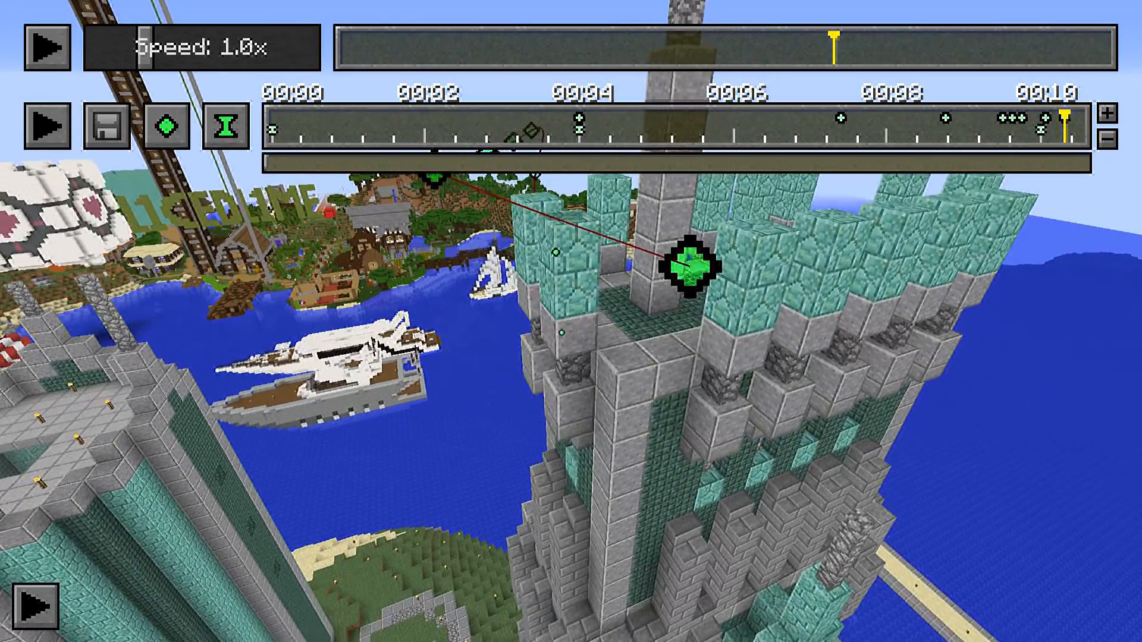
Fly the camera to face the character standing on the dark-brick tower platform
key(w)
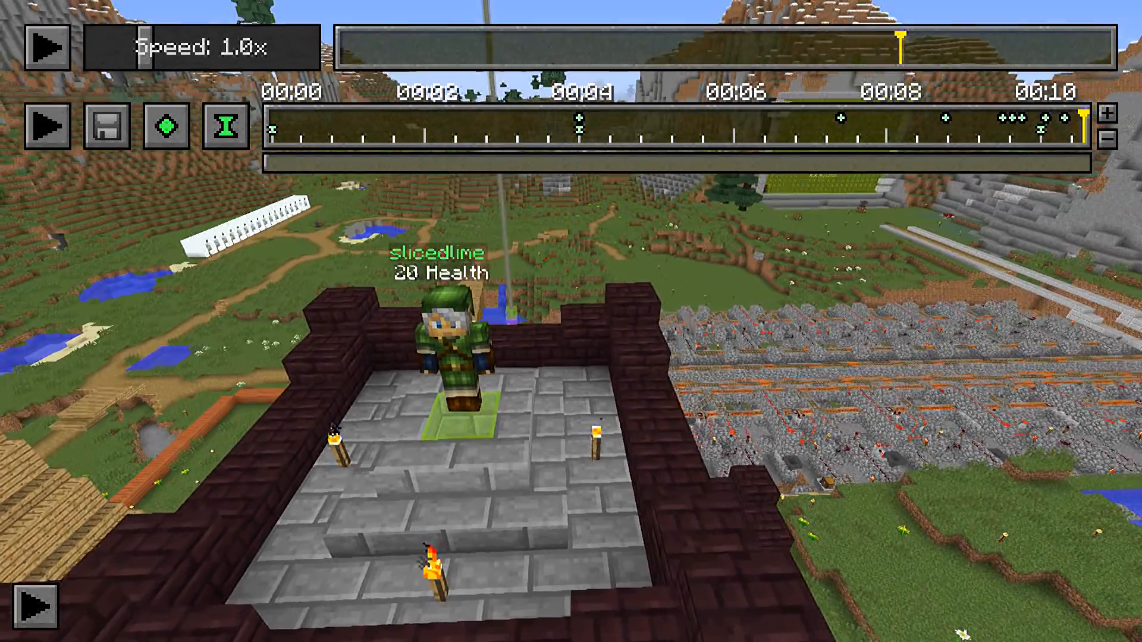
key(a)
key(shift)
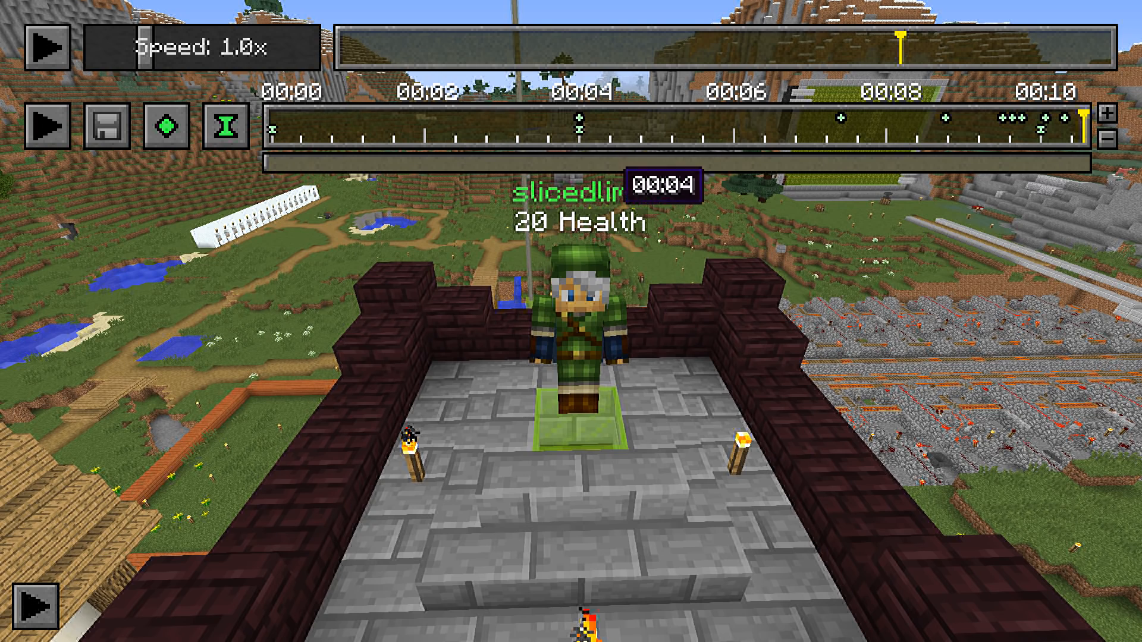
Remove the time keyframe at 00:04 and add a new one there at the current replay position
drag(666, 114, 620, 135)
click(579, 131)
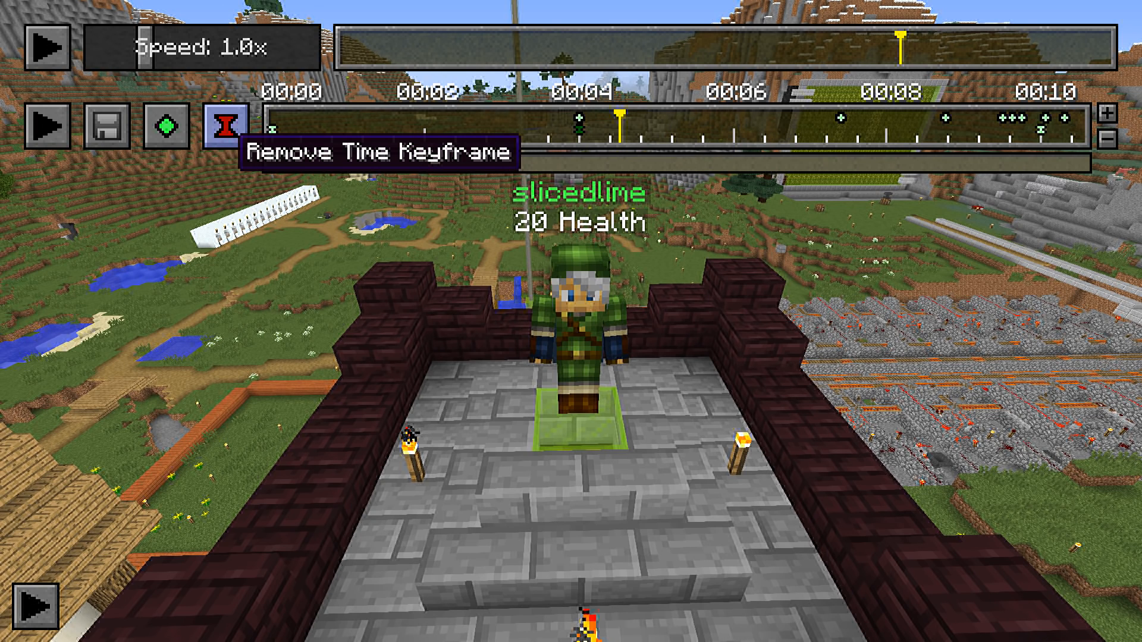
click(226, 125)
click(581, 131)
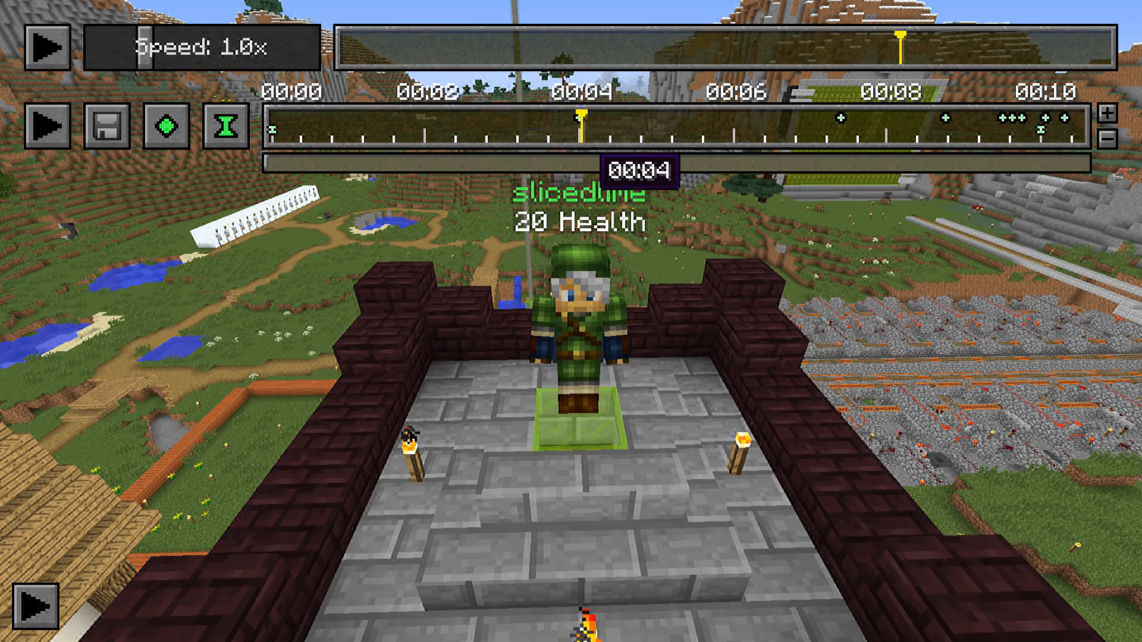
click(225, 125)
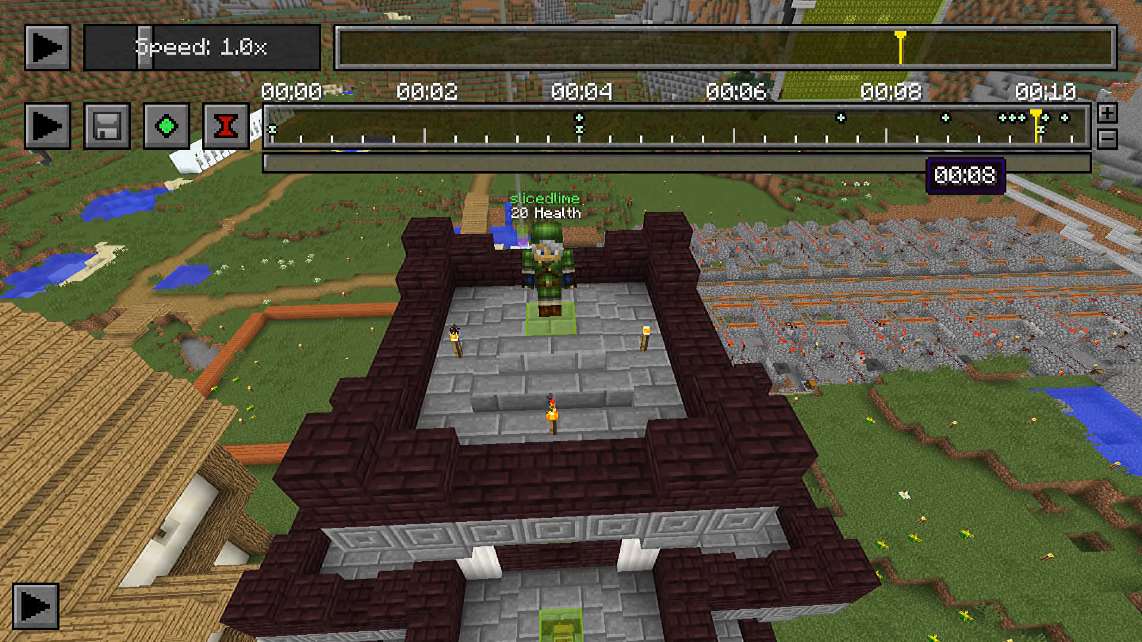
Return the keyframe timeline cursor to 00:04 and view the character on the platform up close
drag(910, 137, 581, 126)
key(Escape)
key(w)
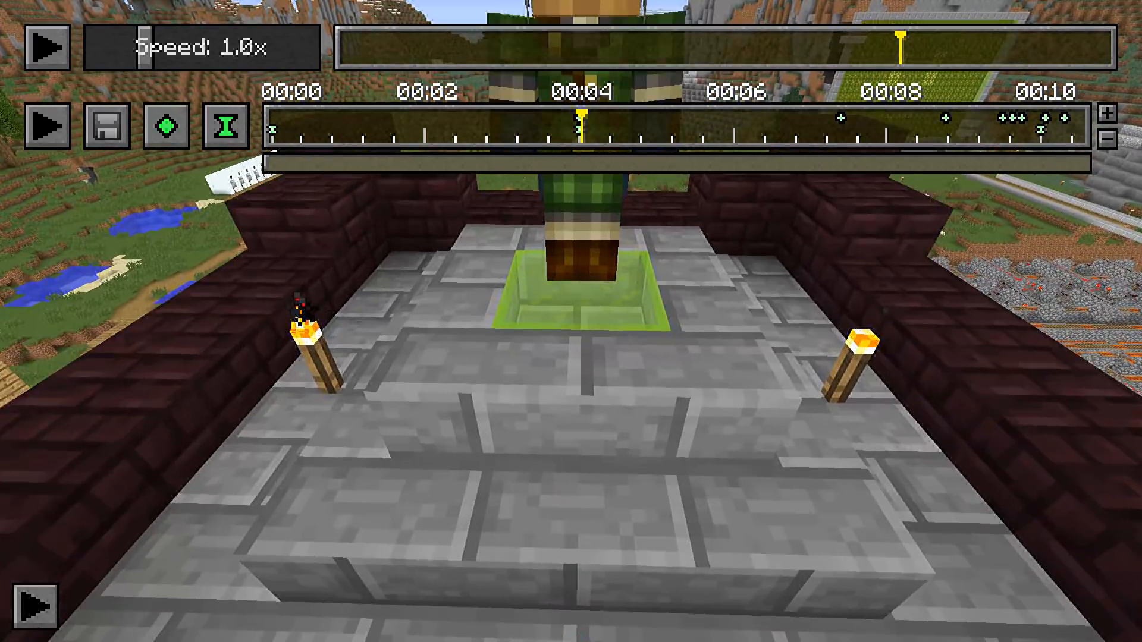
key(s)
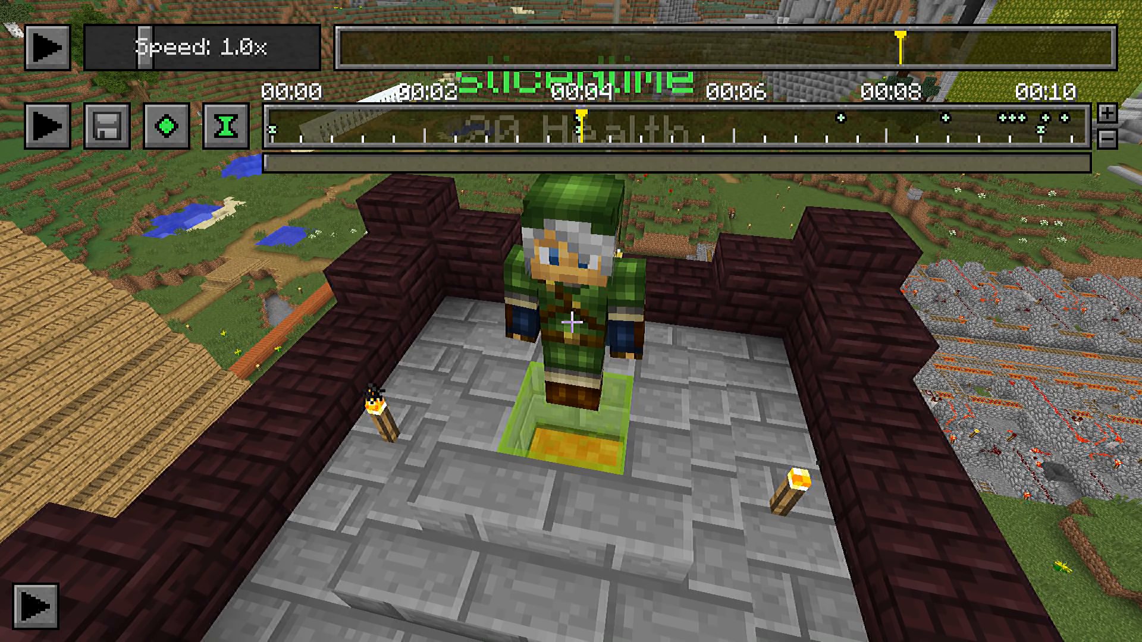
Inspect the coordinates and camera angles of the position keyframe at 00:04
click(639, 127)
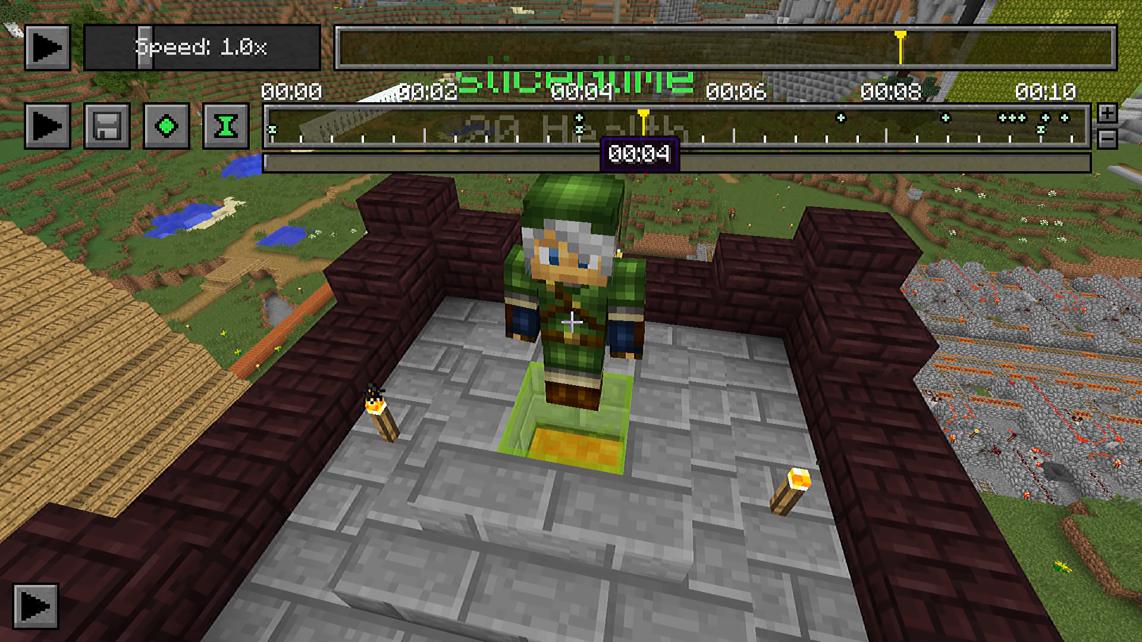
double_click(579, 118)
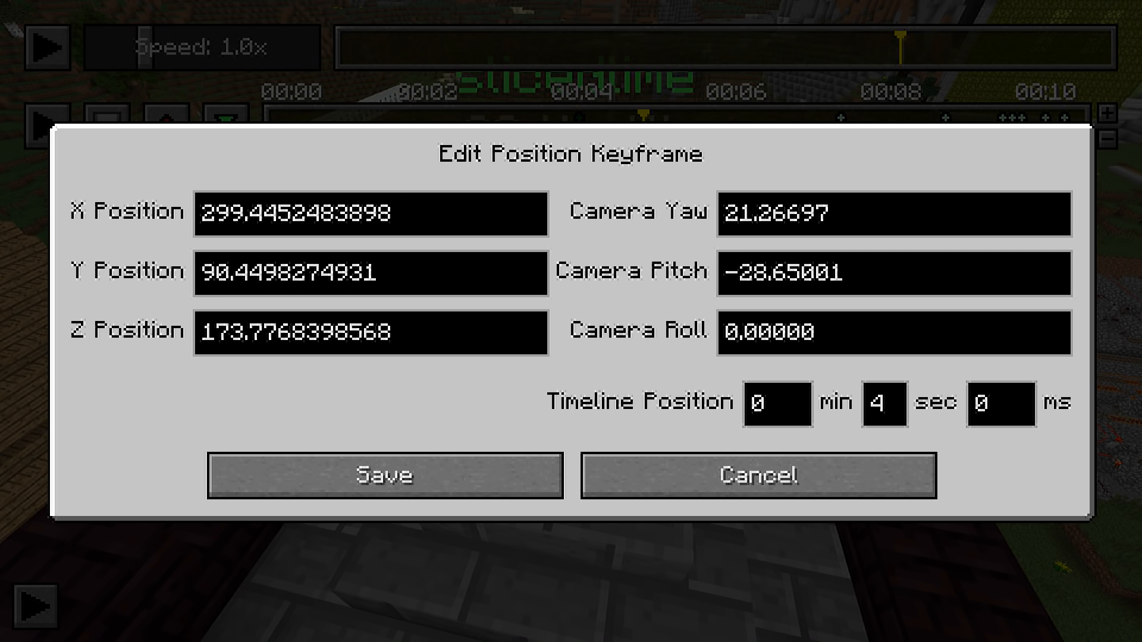
key(Escape)
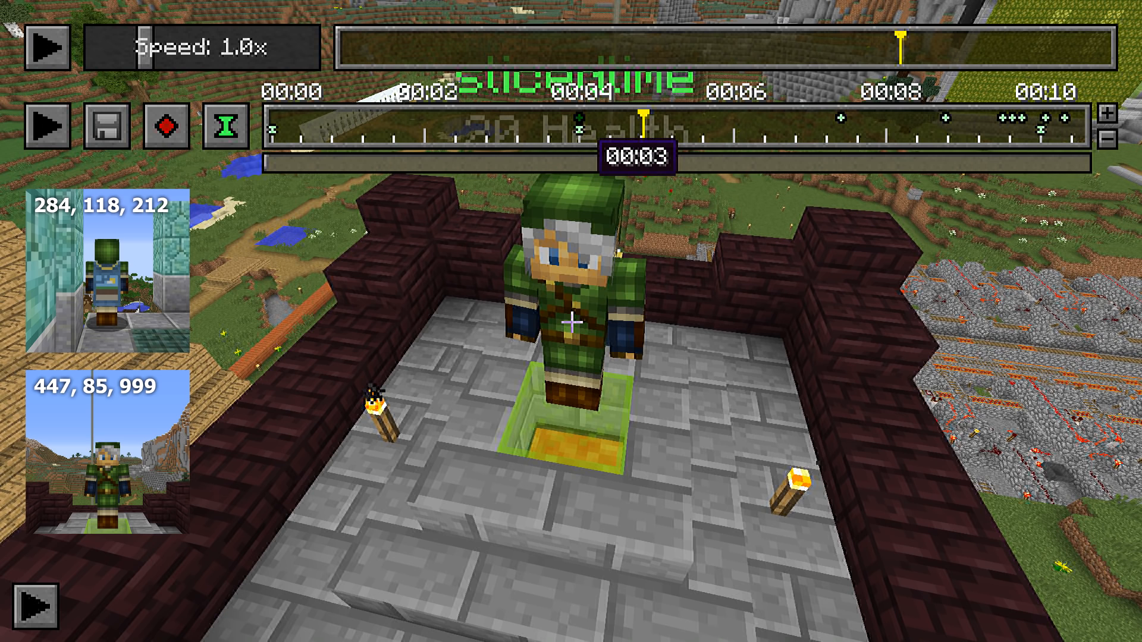
Open the position keyframe at 00:04 for editing and place the cursor after the whole-number part of its X position
double_click(578, 119)
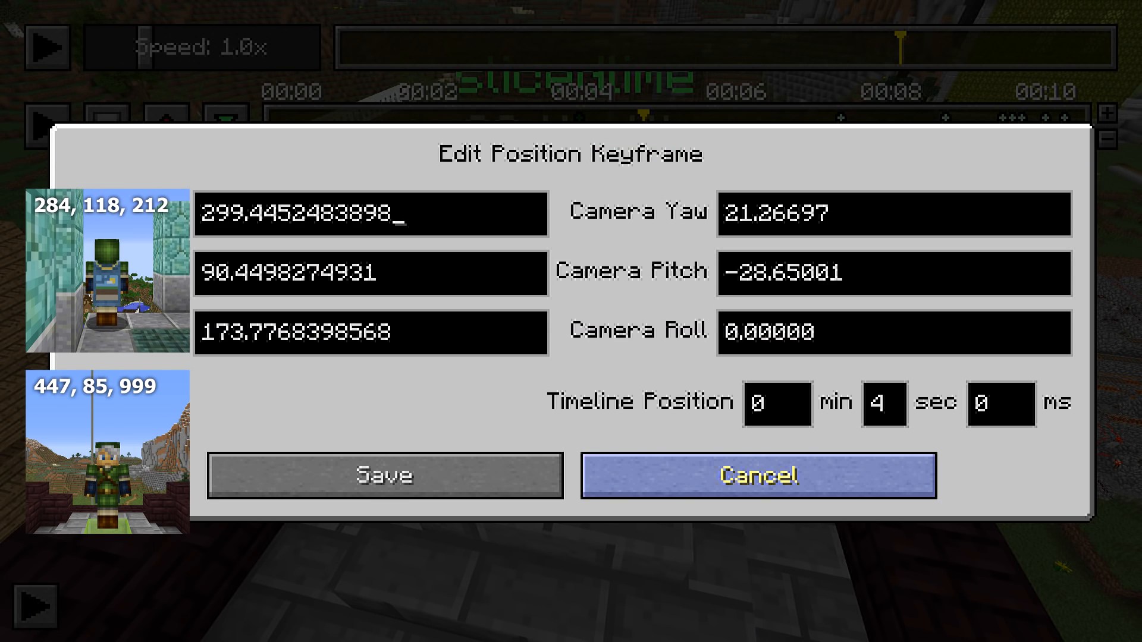
key(Home)
key(shift+Right)
key(shift+Right)
key(shift+Right)
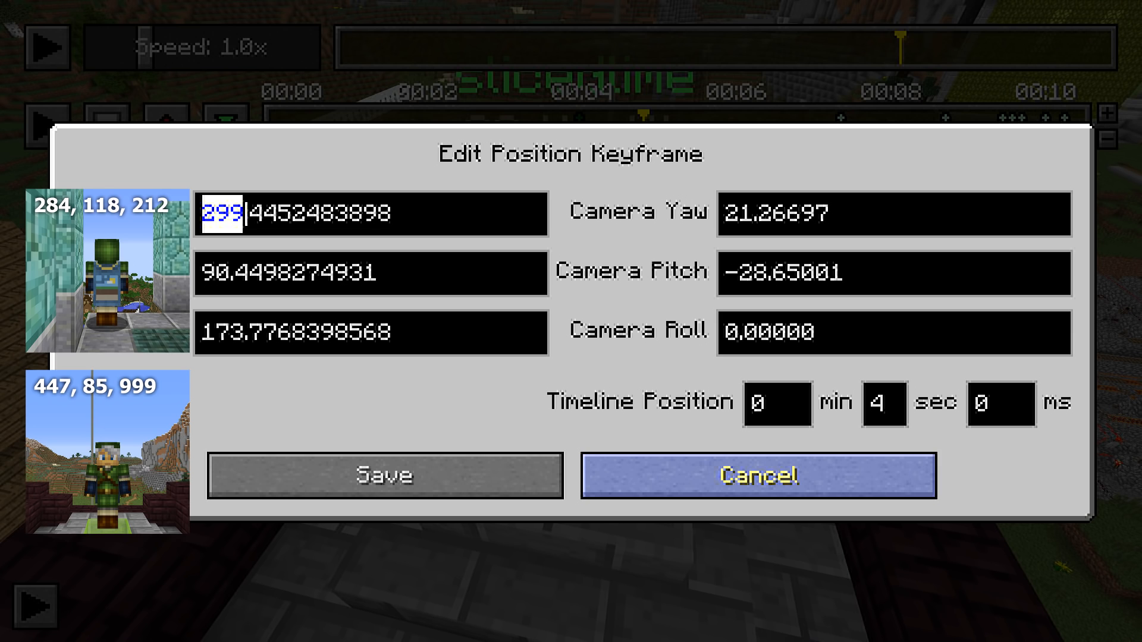
key(Right)
click(220, 213)
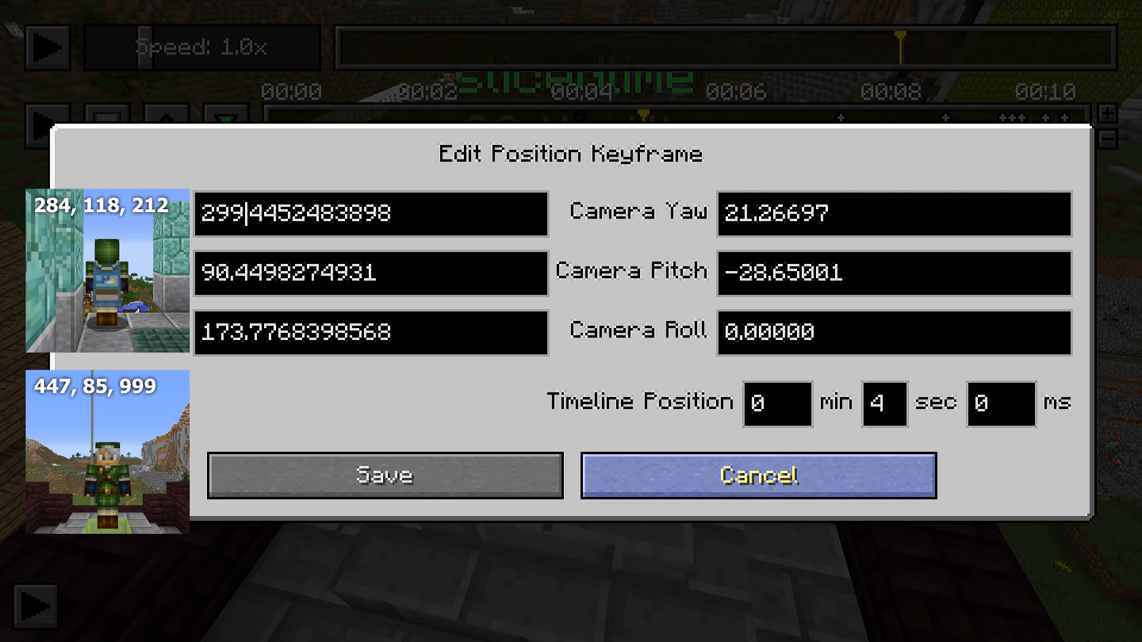
Set the whole-number part of the keyframe's X position to 15, the offset of 299 from 284
key(shift+Home)
key(Right)
key(shift+Left)
key(BackSpace)
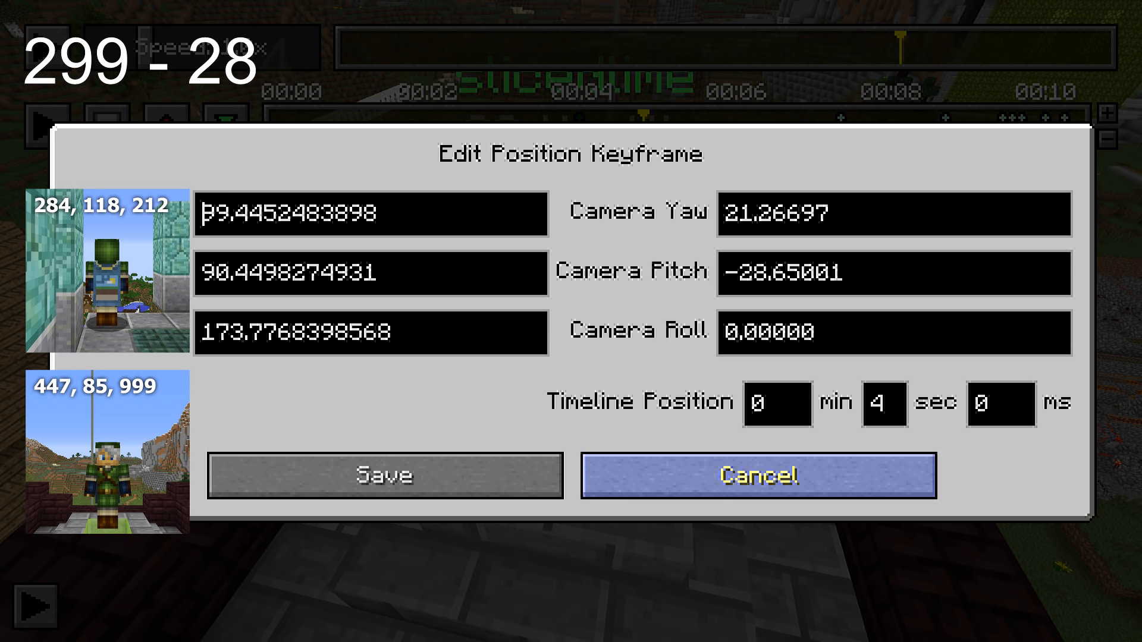
key(shift+Right)
key(shift+Right)
key(shift+Right)
text(15)
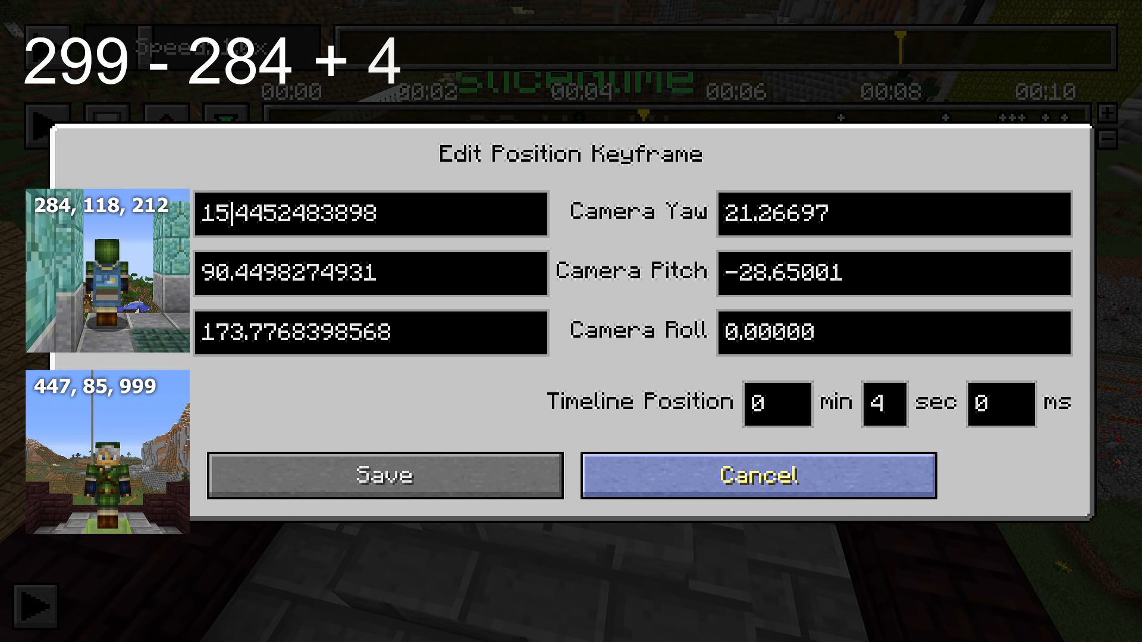
Set the keyframe's X position to 462.4452483898 and its Y position to 57.4498274931
key(shift+Home)
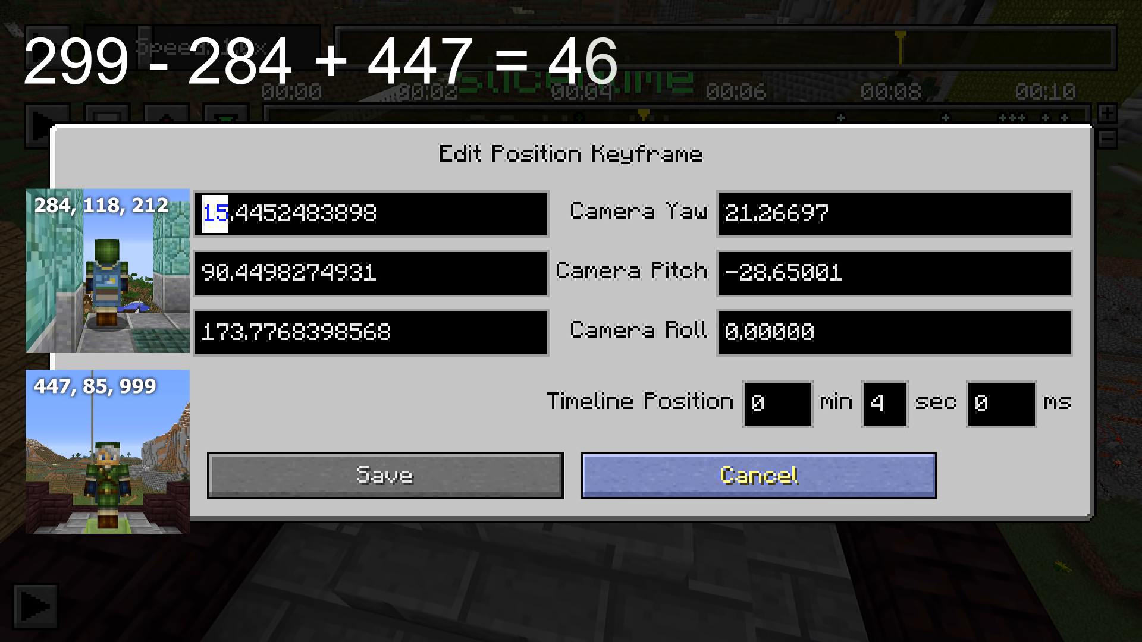
text(462)
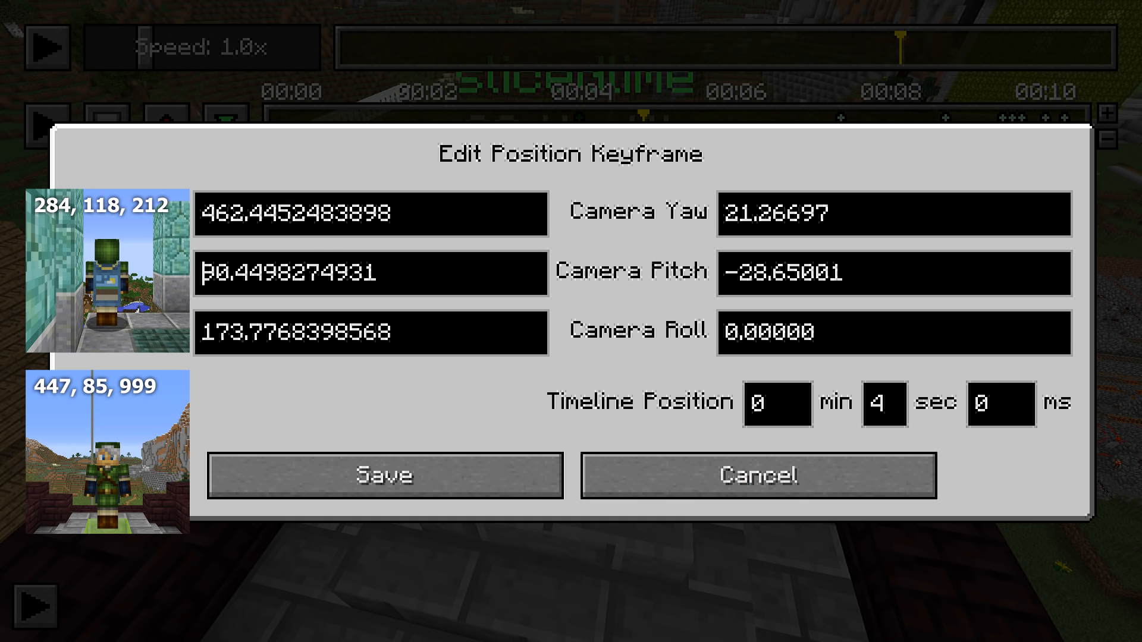
key(shift+Right)
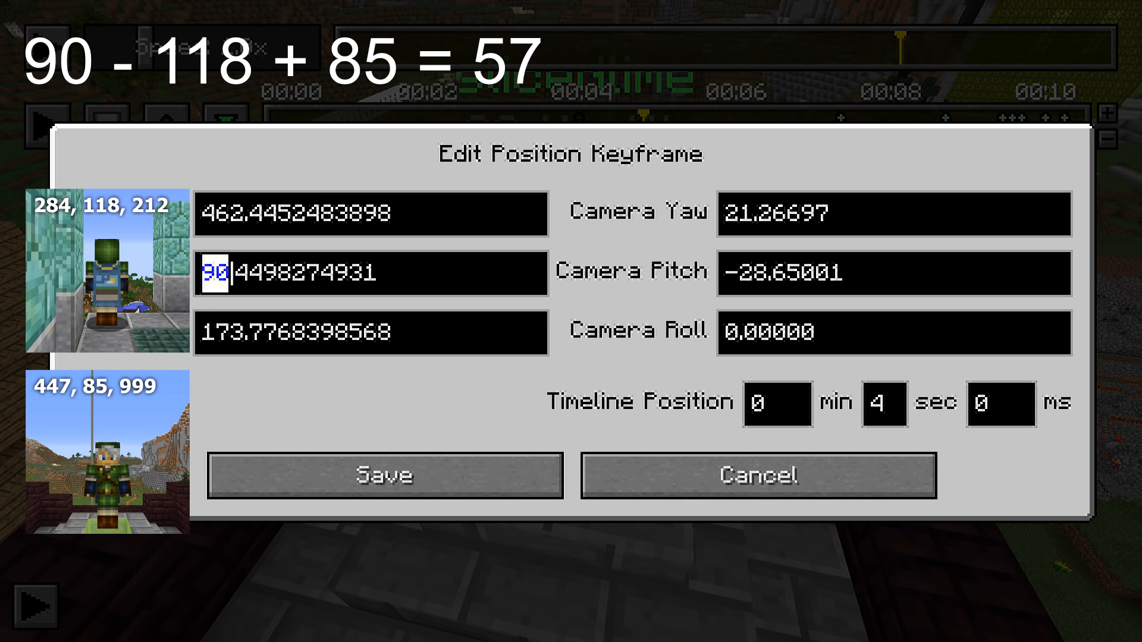
text(57)
key(Tab)
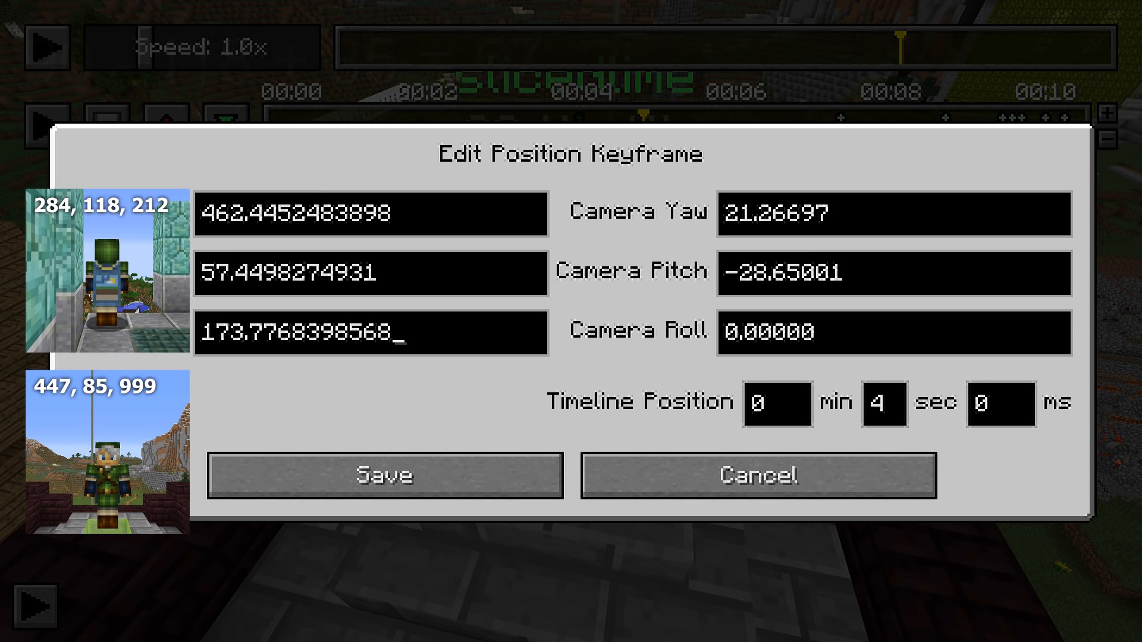
Set the whole-number part of the keyframe's Z position to 960 and save the position keyframe
key(shift+Right)
key(shift+Right)
key(shift+Right)
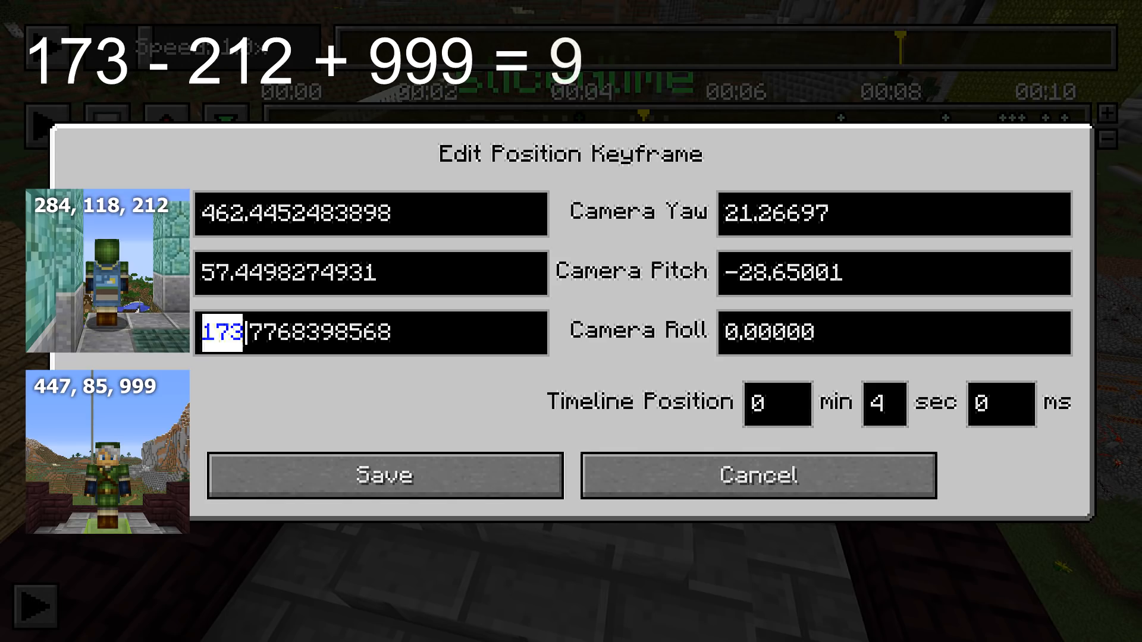
text(960)
click(384, 475)
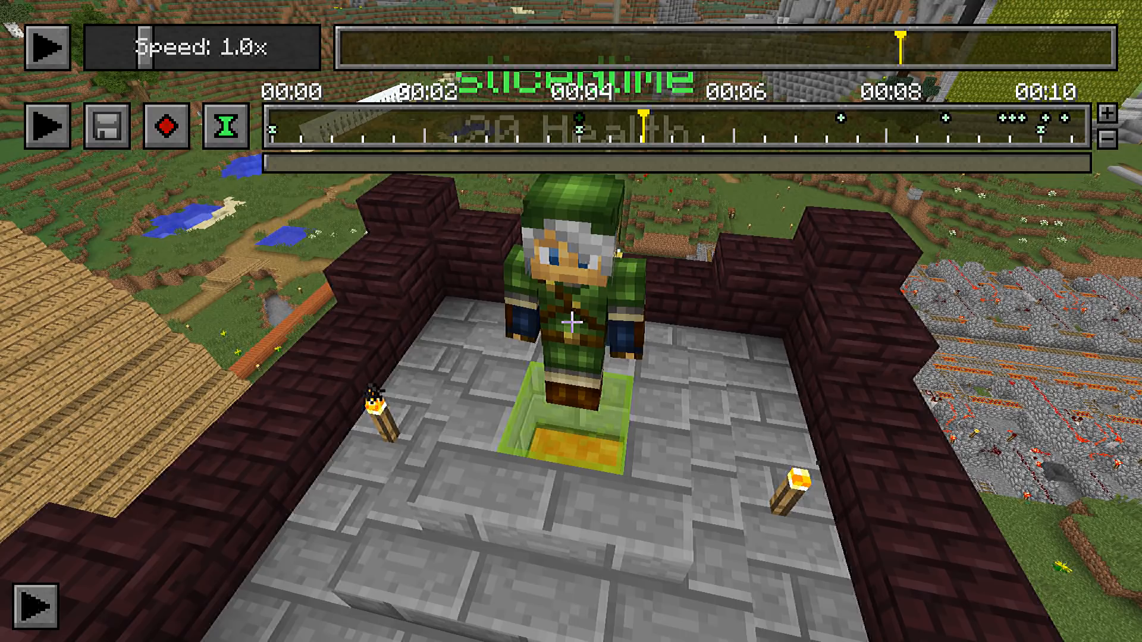
Inspect the new tower location and its surroundings from the tower roof and from the village path
key(d)
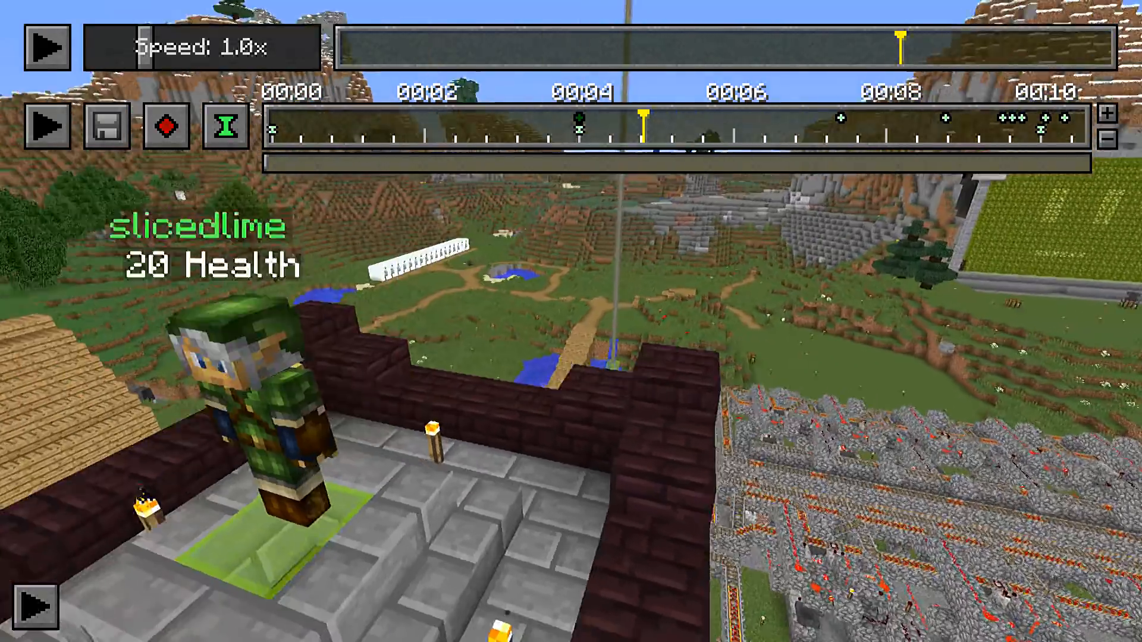
key(shift)
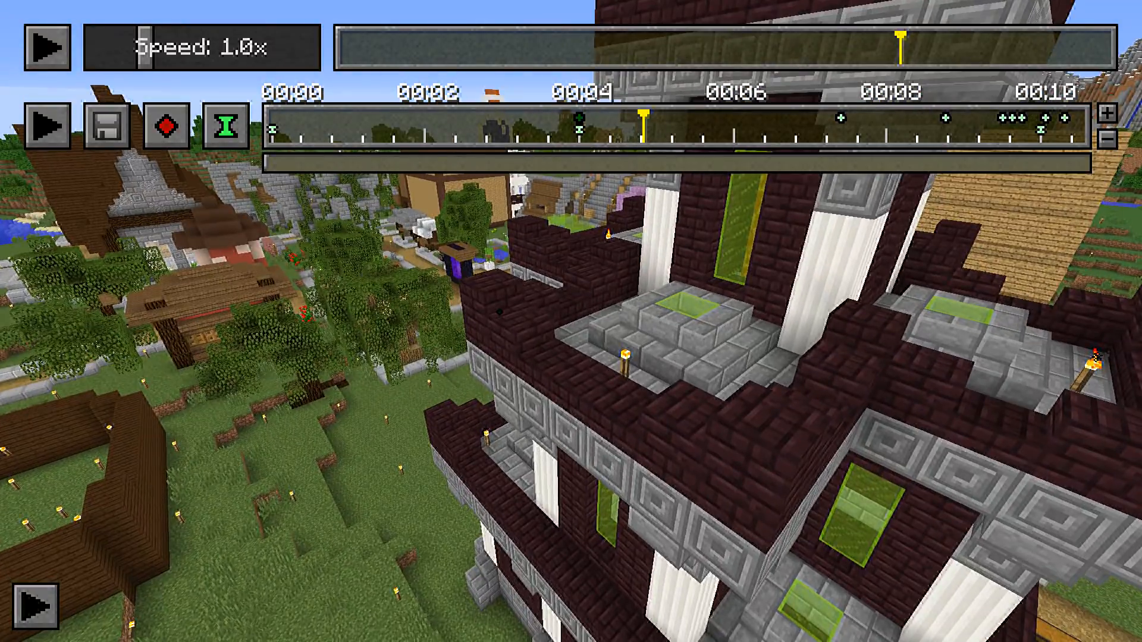
key(a)
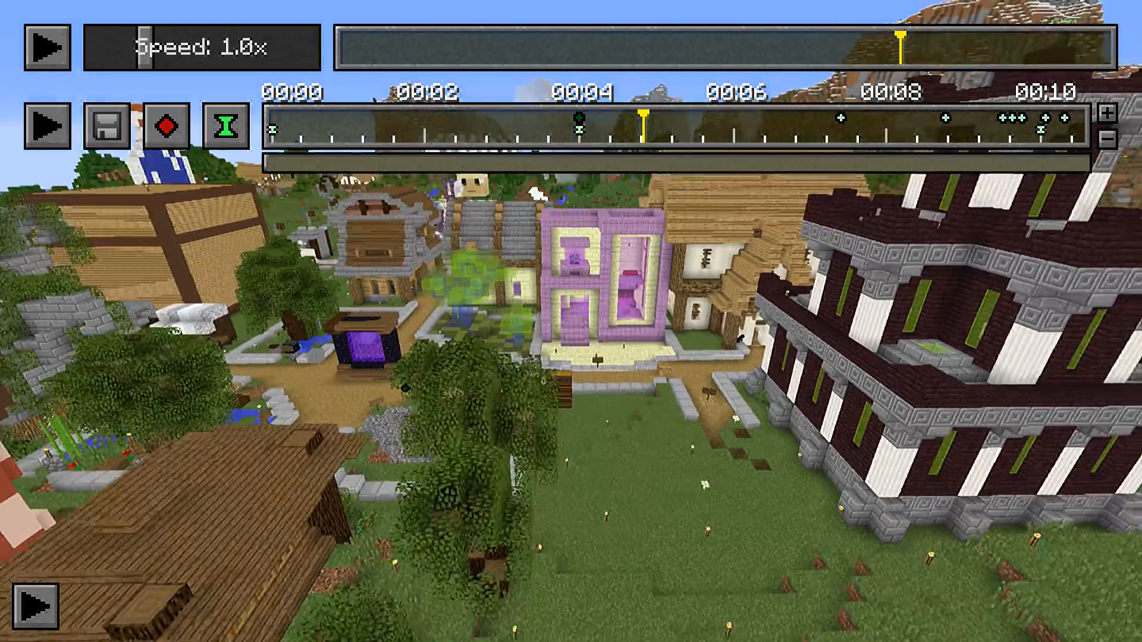
key(s)
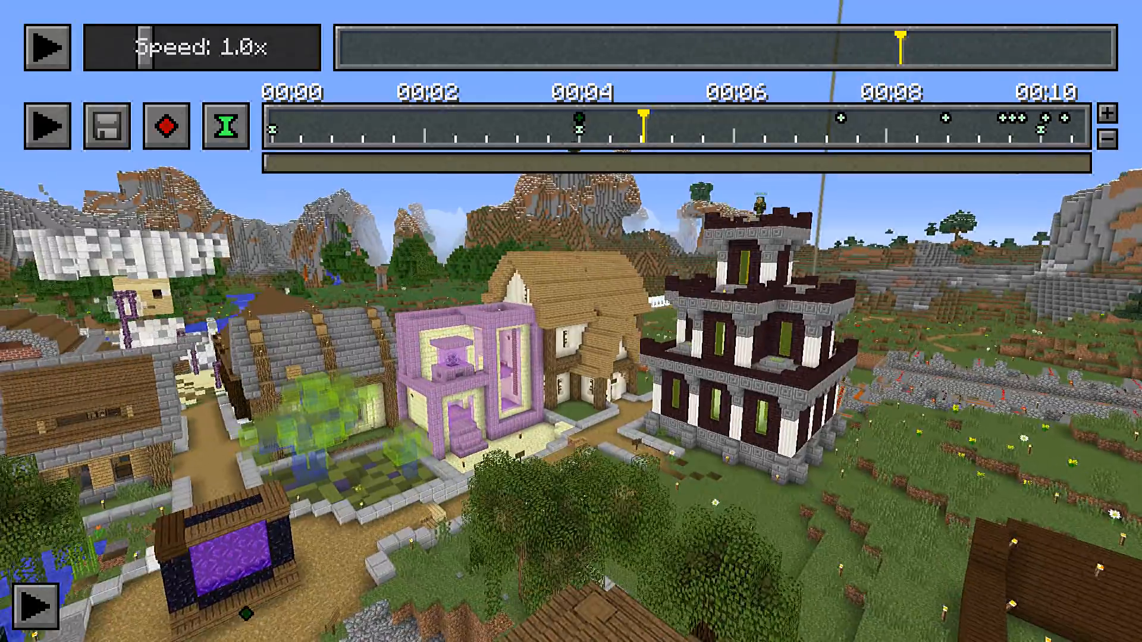
key(shift)
key(space)
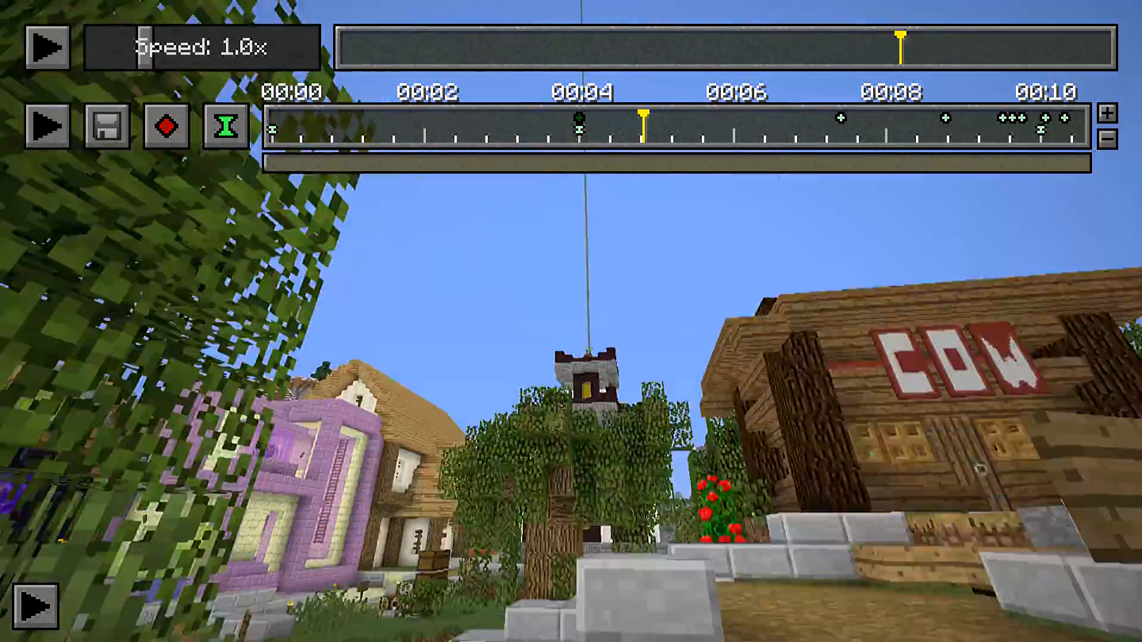
key(w)
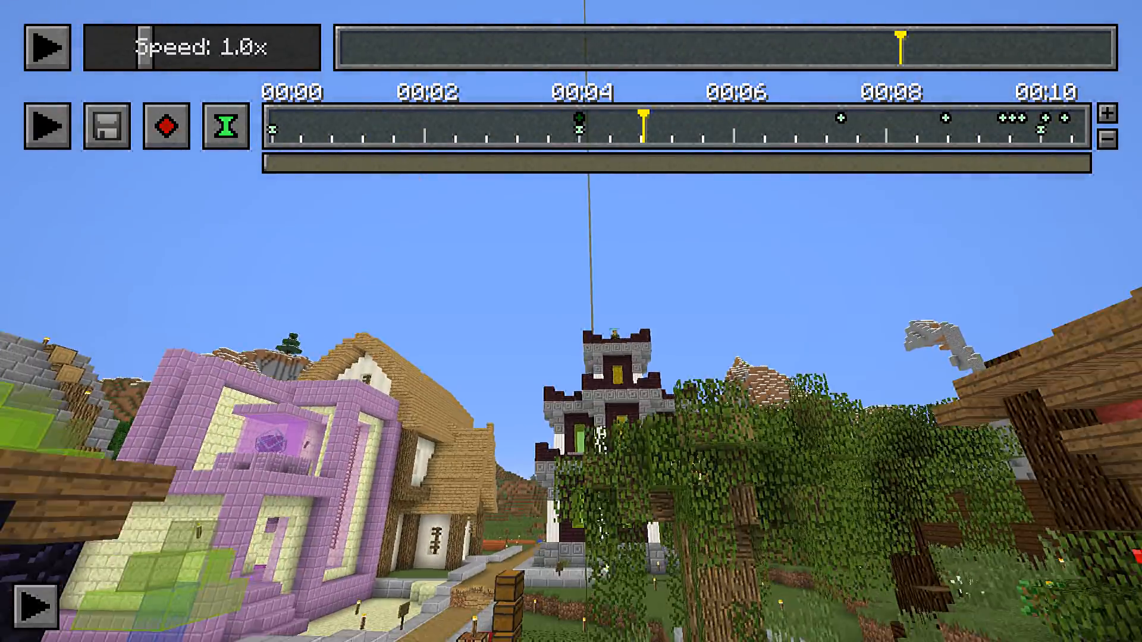
key(shift)
key(space)
View the replay from the moved keyframe's position, and examine the route from there up to the tower top
key(t)
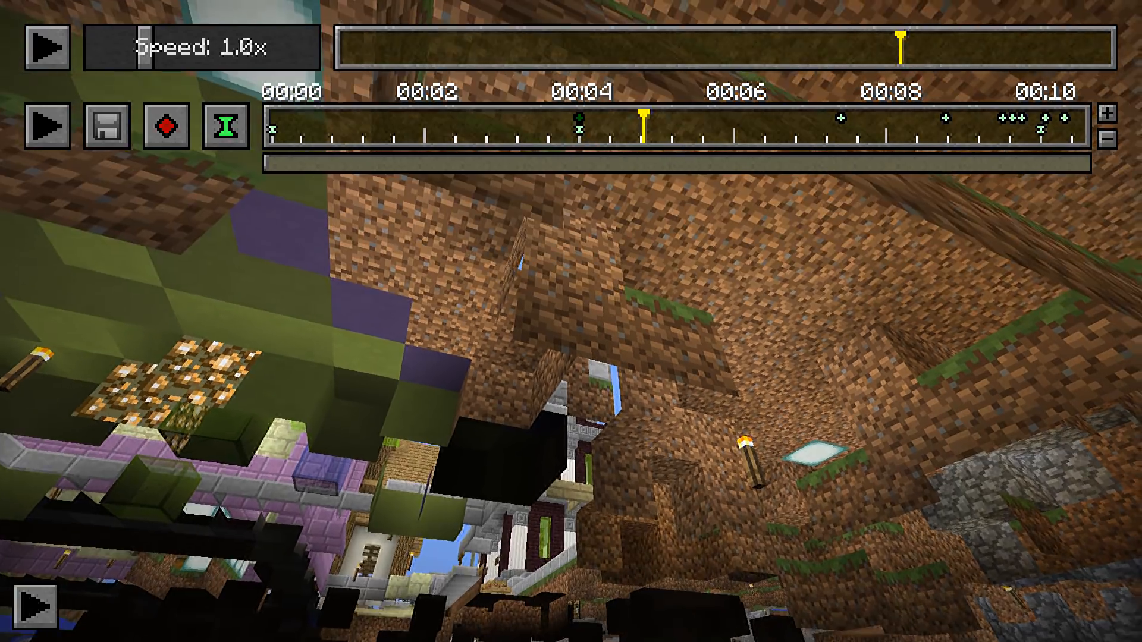
key(space)
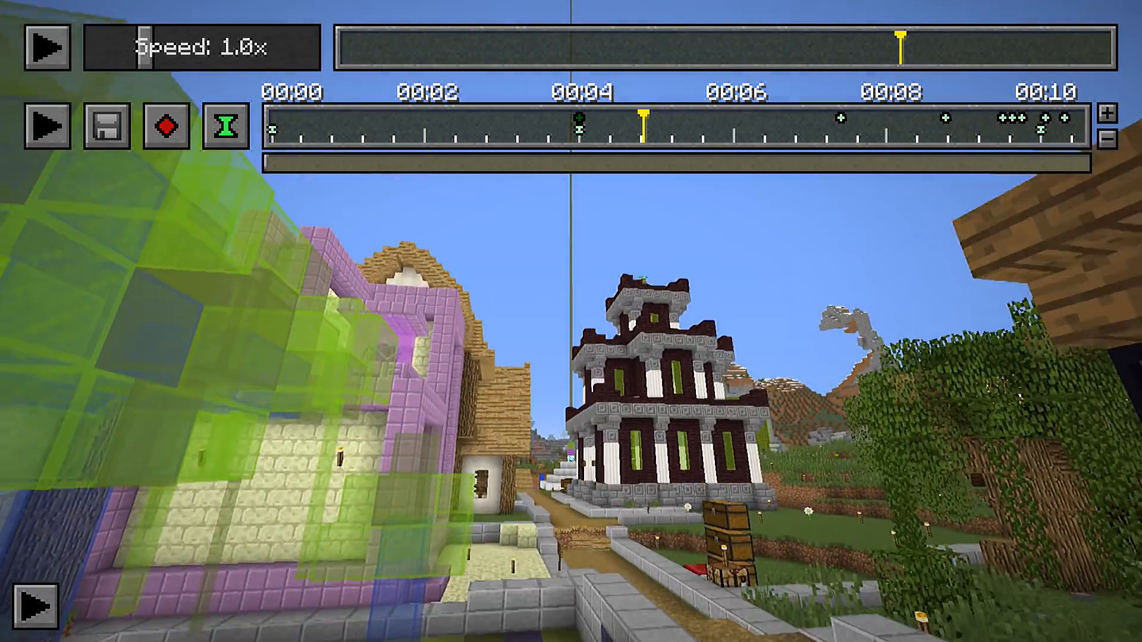
key(w)
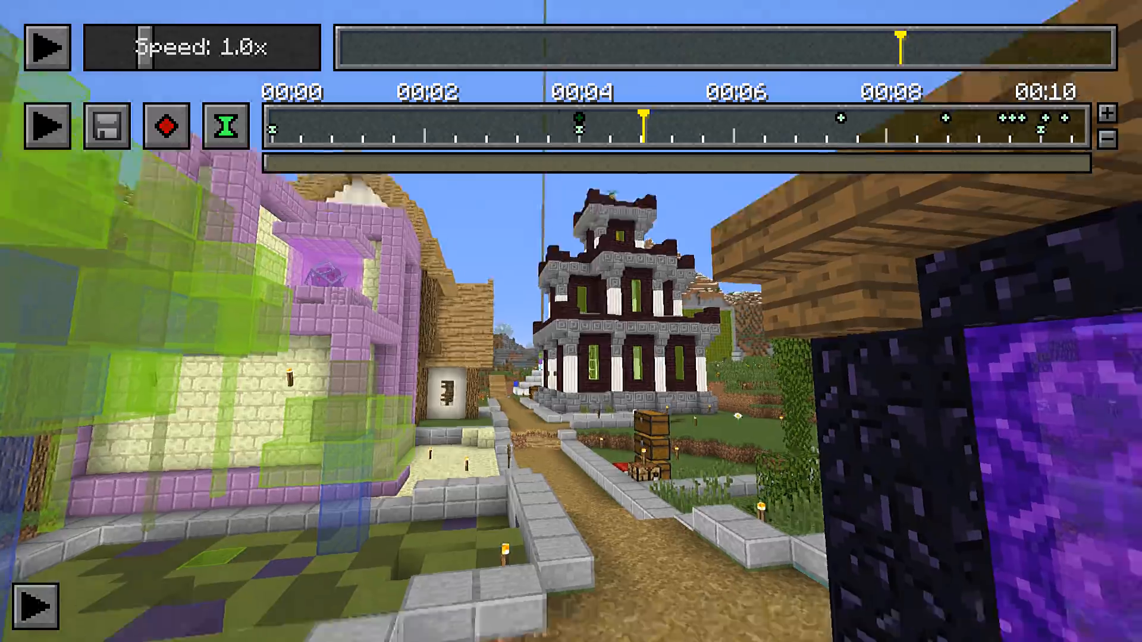
key(space)
key(space)
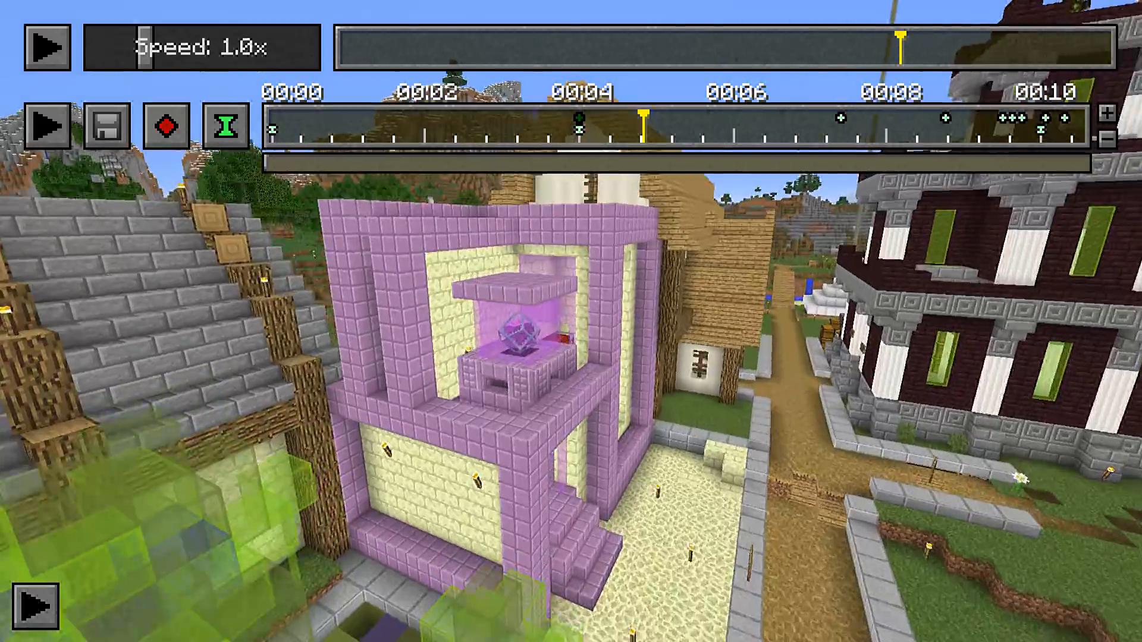
key(w)
key(w)
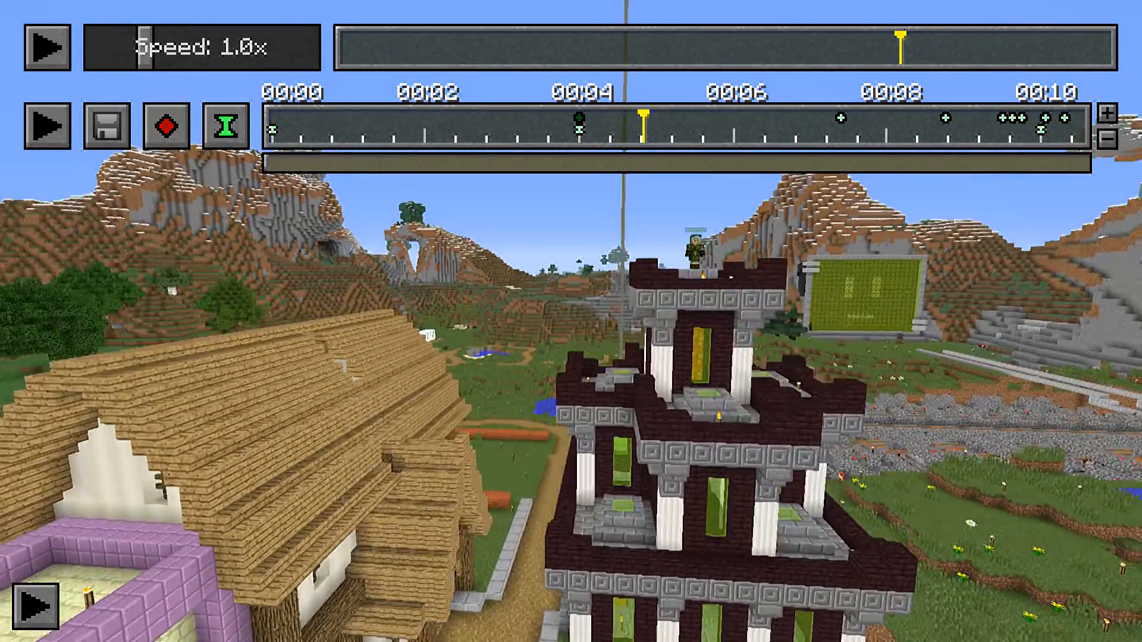
key(d)
key(space)
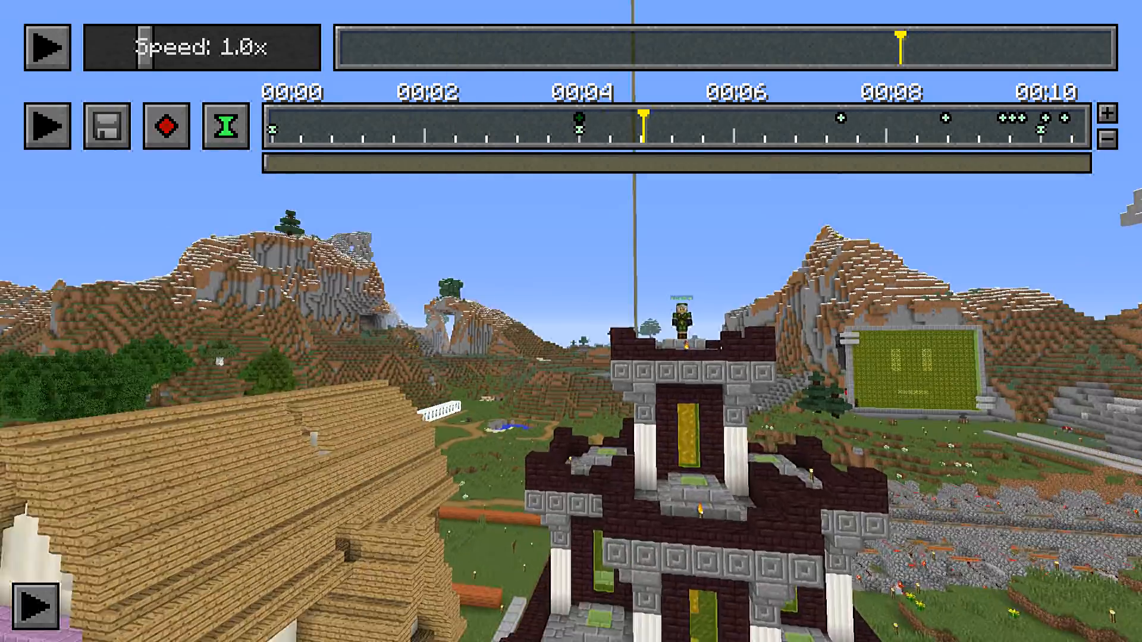
key(w)
key(space)
key(d)
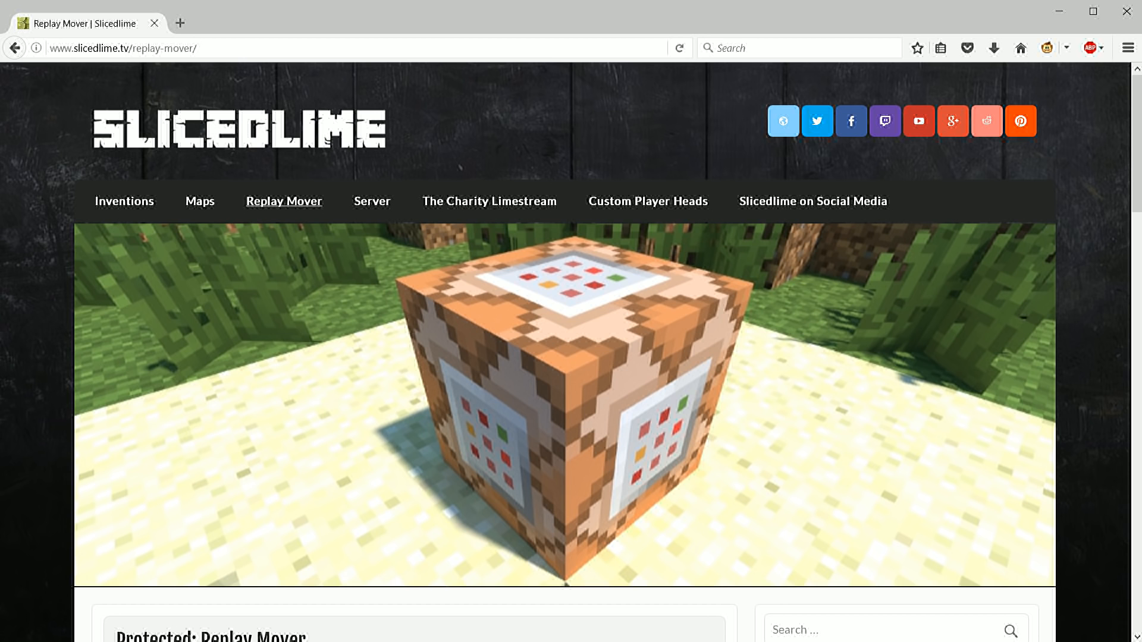
On the Replay Mover web page in the browser, select timelines.json from the replay_recordings folder as the file to upload
scroll(571, 351, down, 10)
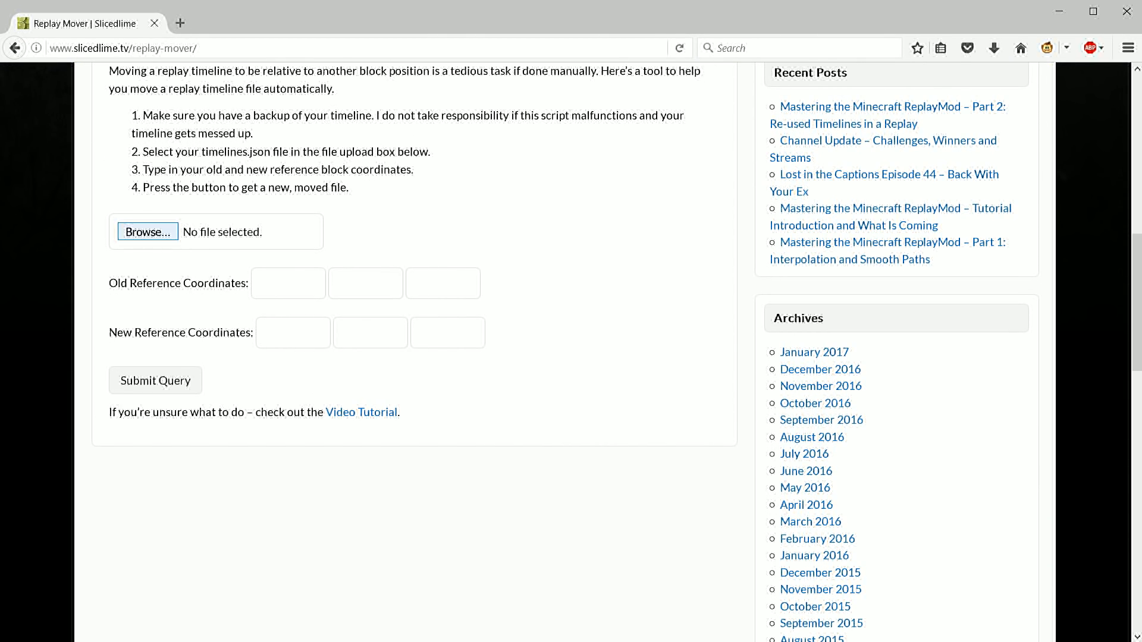
click(148, 232)
click(205, 256)
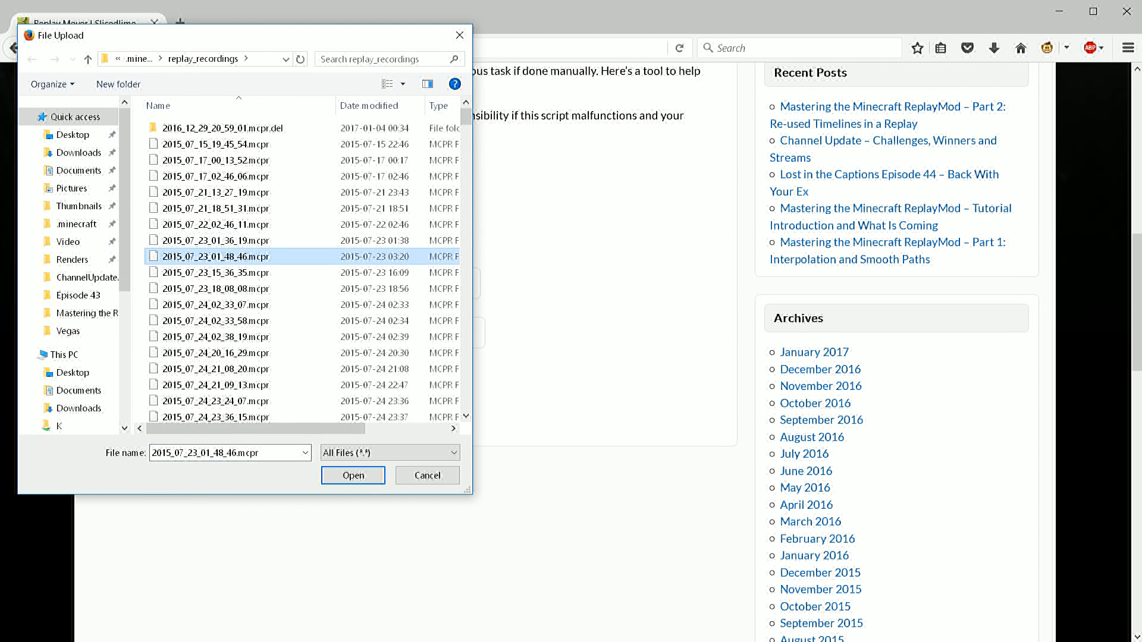
key(End)
key(Return)
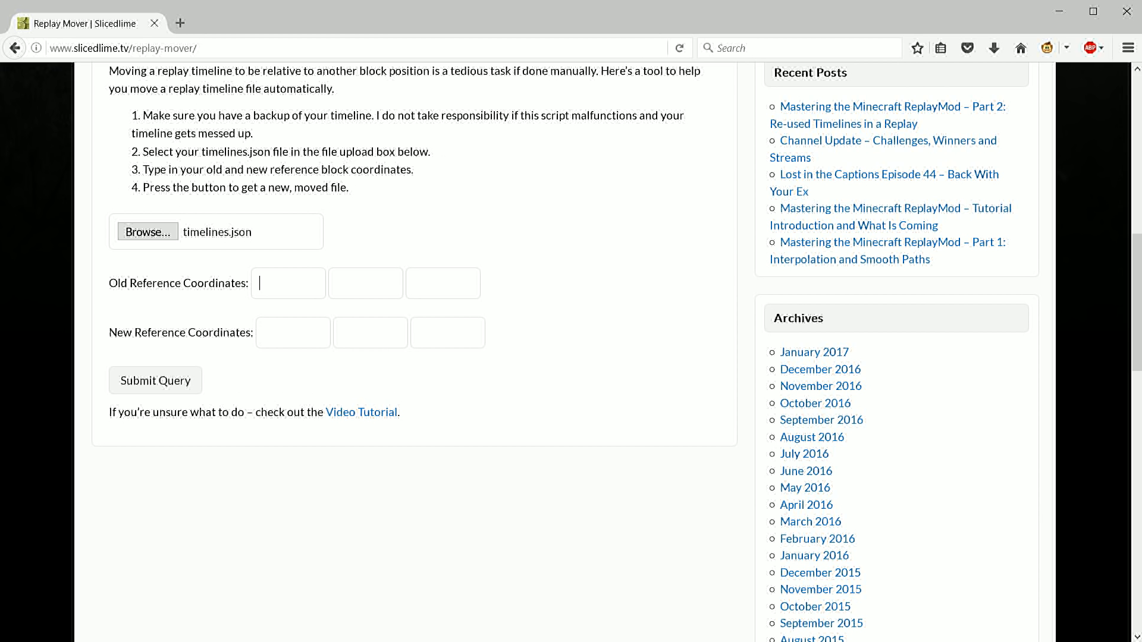
Enter 284, 118, 212 as the old reference coordinates
text(284)
text(118)
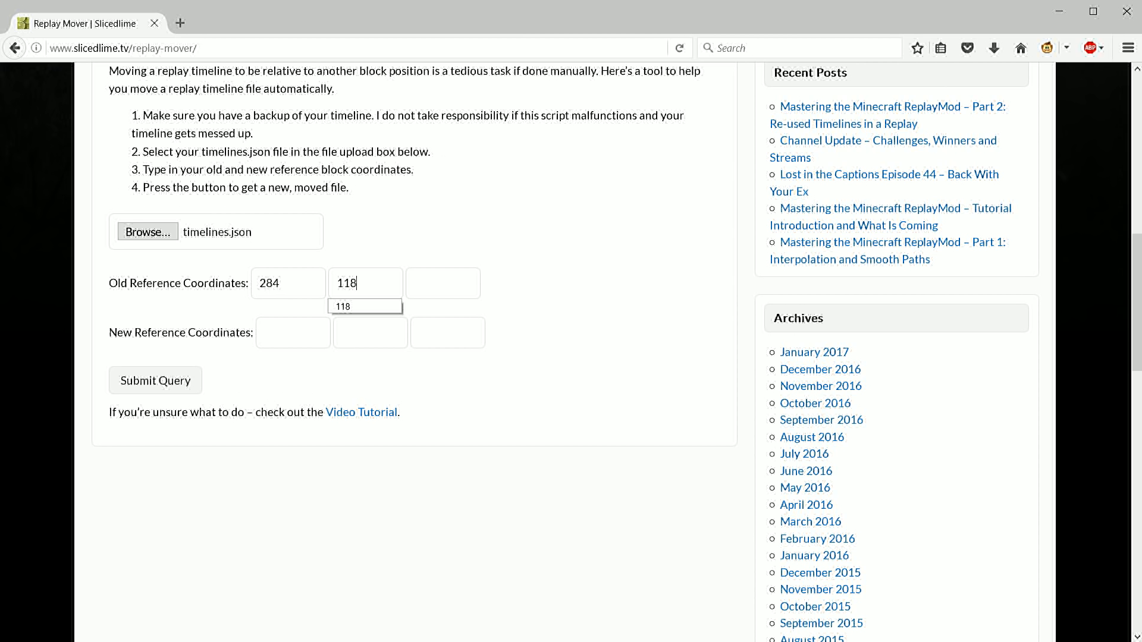
key(Tab)
text(212)
Enter 447, 85, 999 as the new reference coordinates
key(Tab)
text(44)
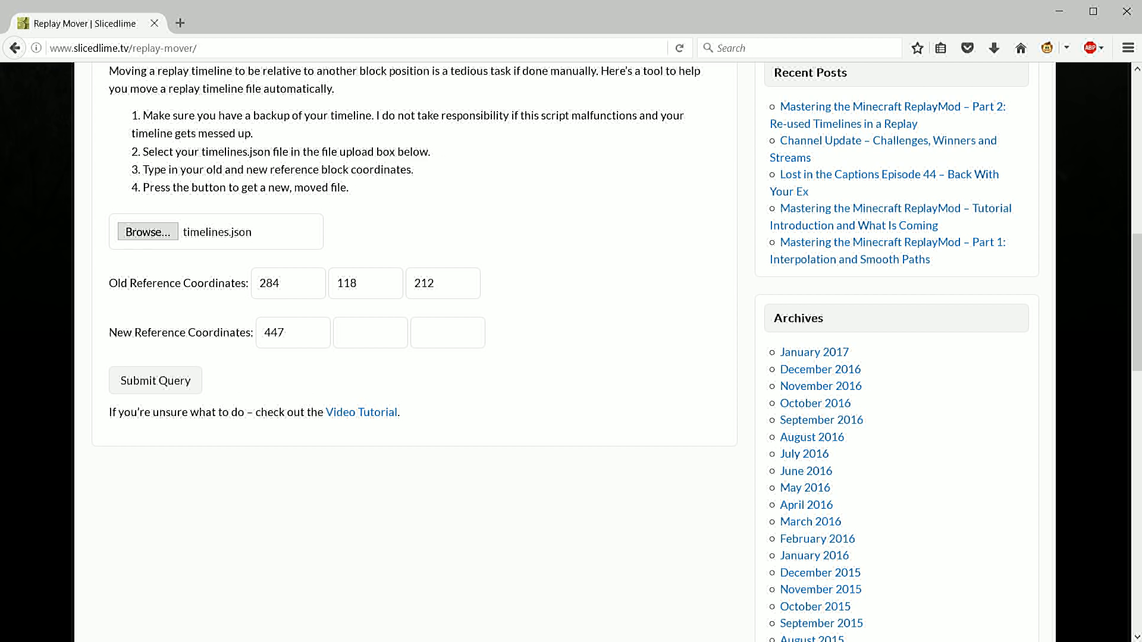
text(85)
key(Tab)
text(99)
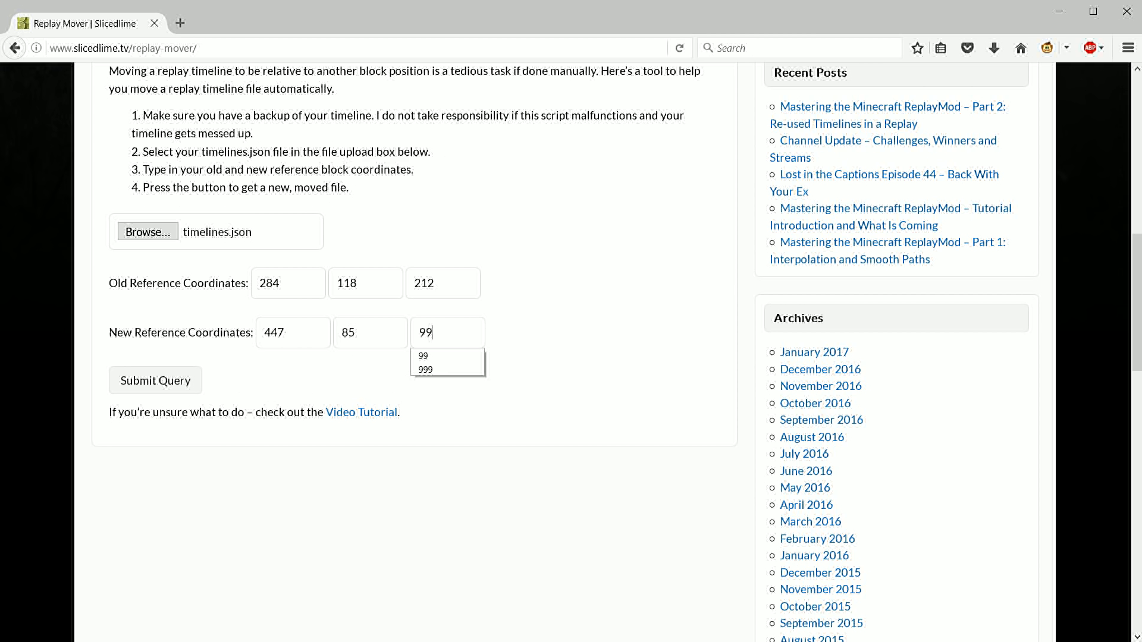
text(9)
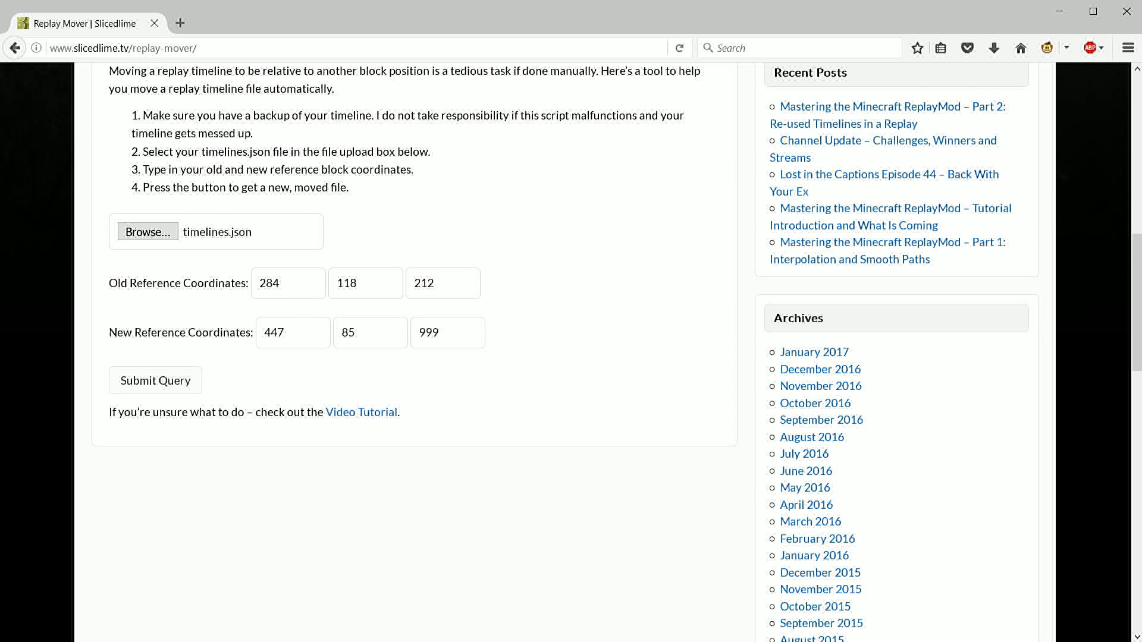
Submit the query and save the returned timelines.json in replay_recordings, replacing the existing file
key(Return)
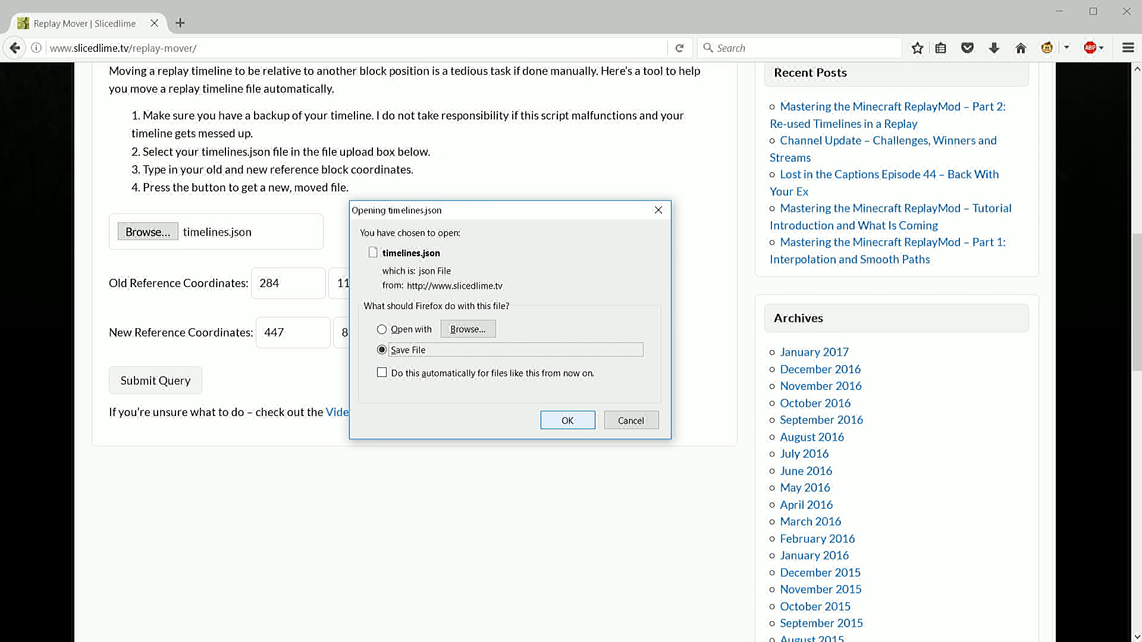
key(Return)
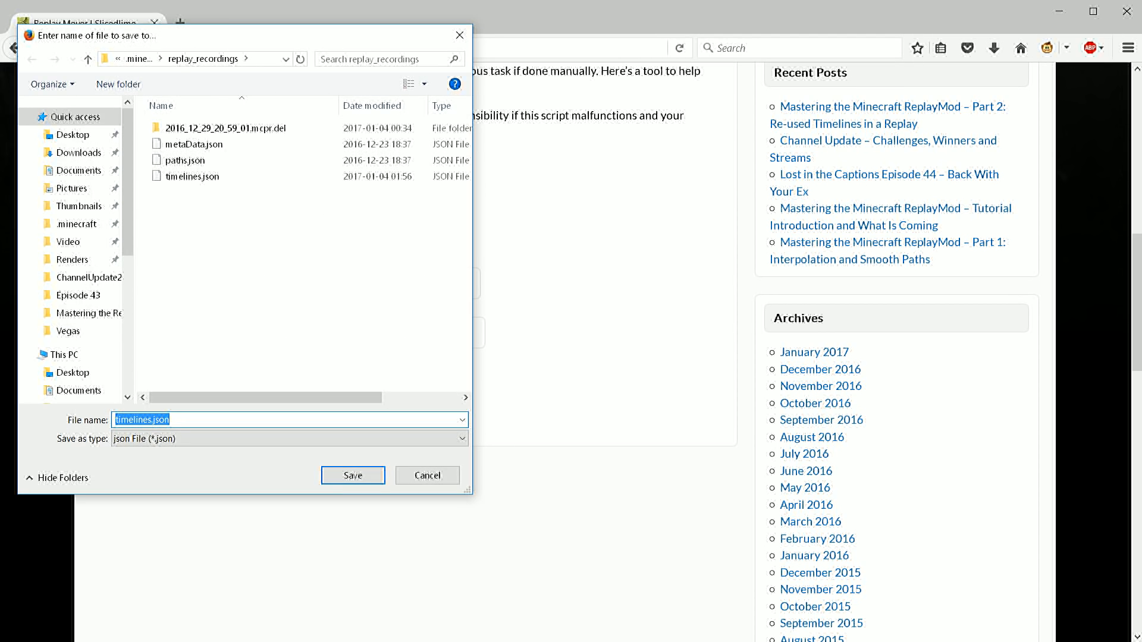
key(Return)
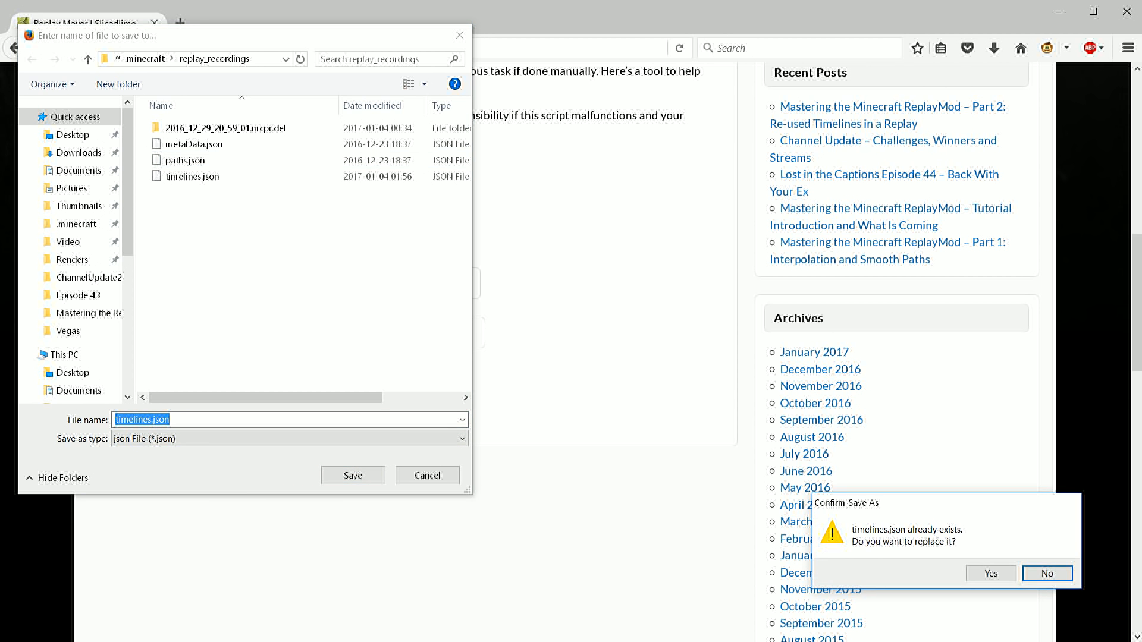
click(991, 573)
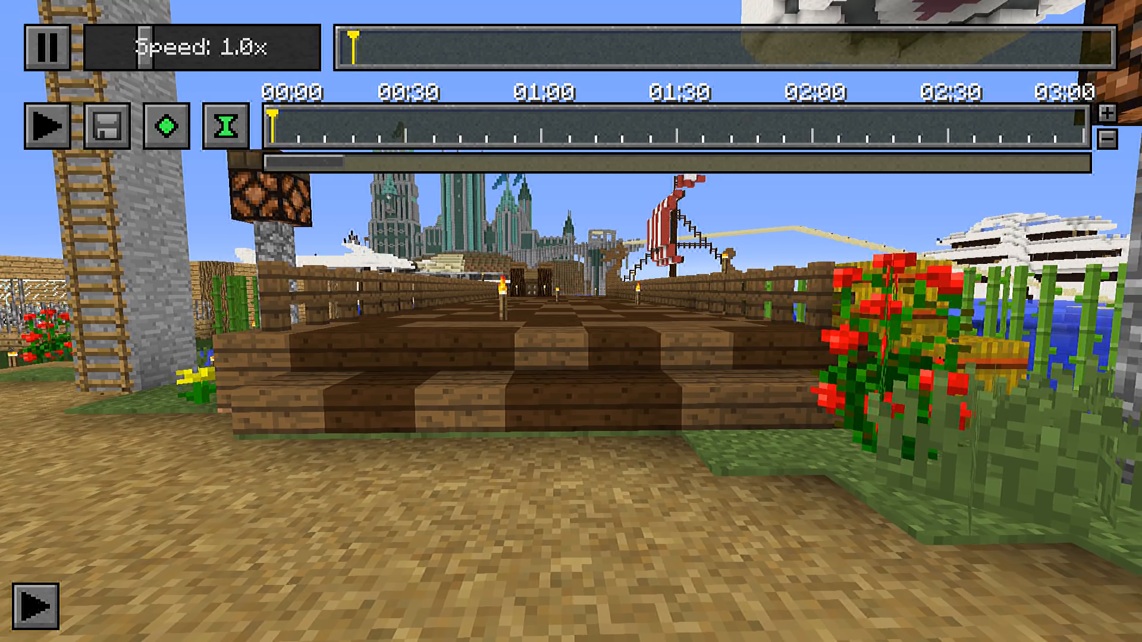
In the Minecraft replay, load the Highlight 2 timeline from the Keyframe Repository and pause the replay
key(x)
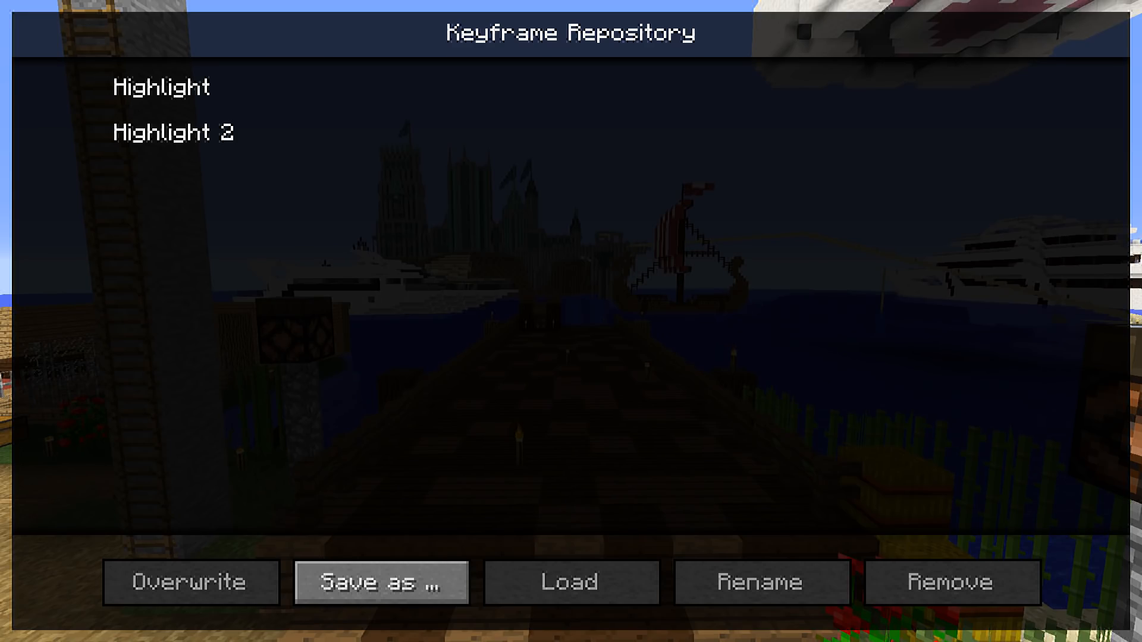
click(173, 132)
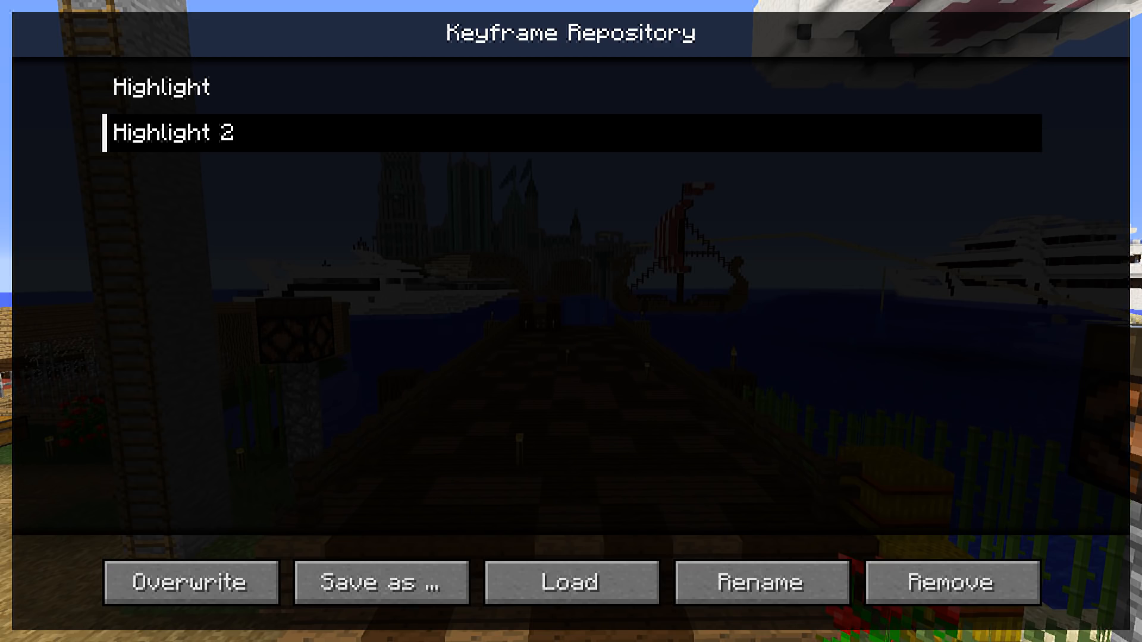
click(571, 582)
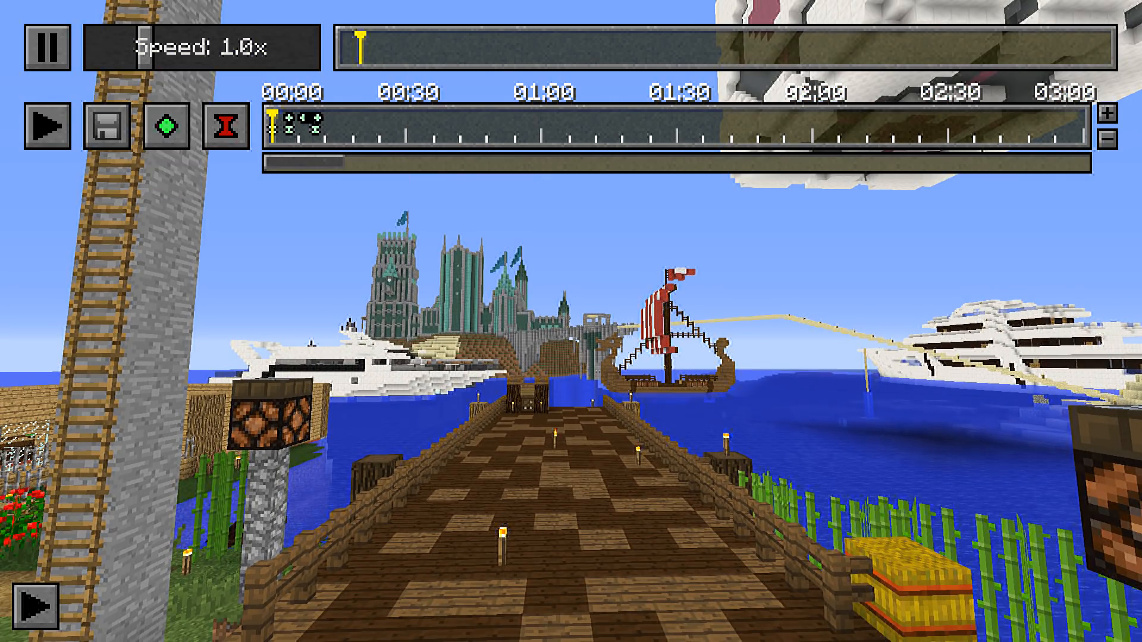
click(60, 60)
Play the moved camera path from just before the 00:04 keyframe, and inspect its course around the tower
click(1107, 113)
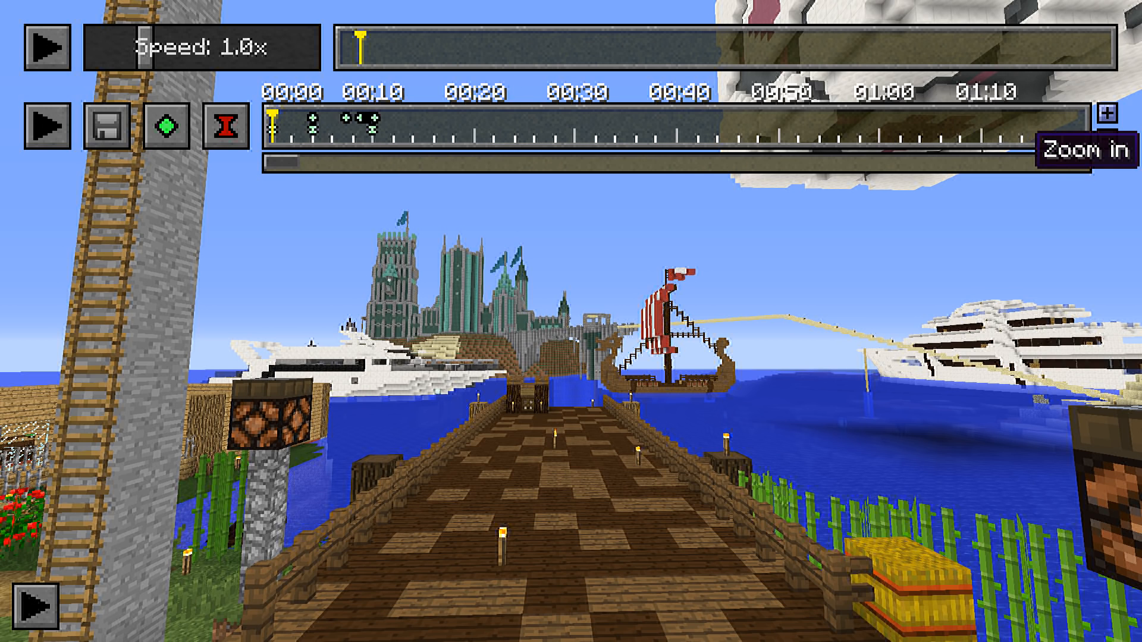
click(1107, 113)
click(1107, 113)
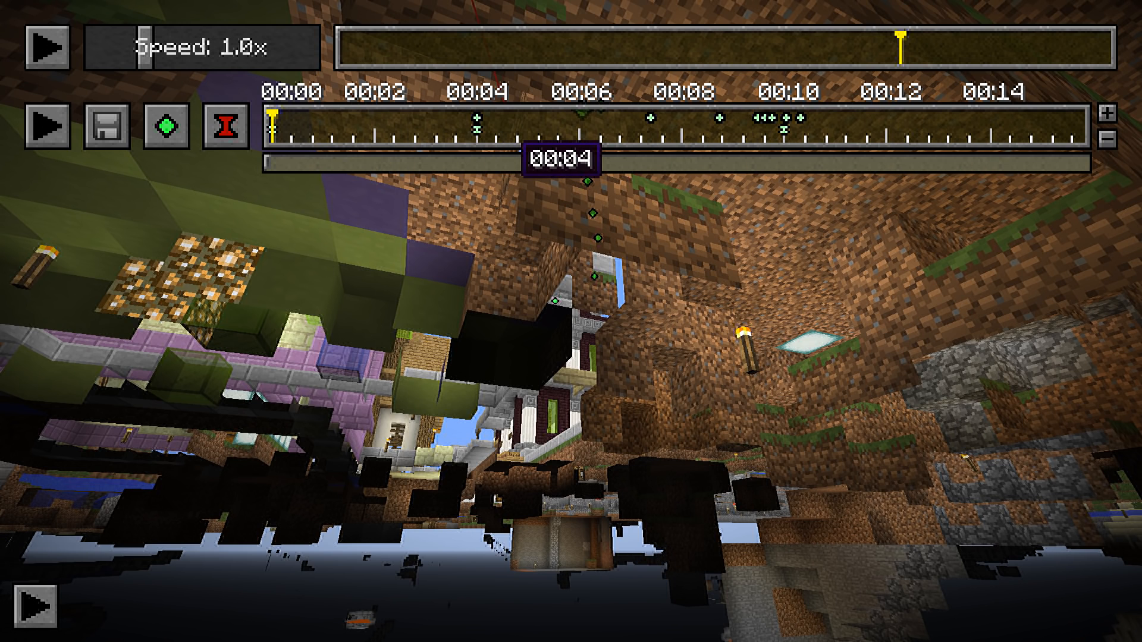
click(460, 128)
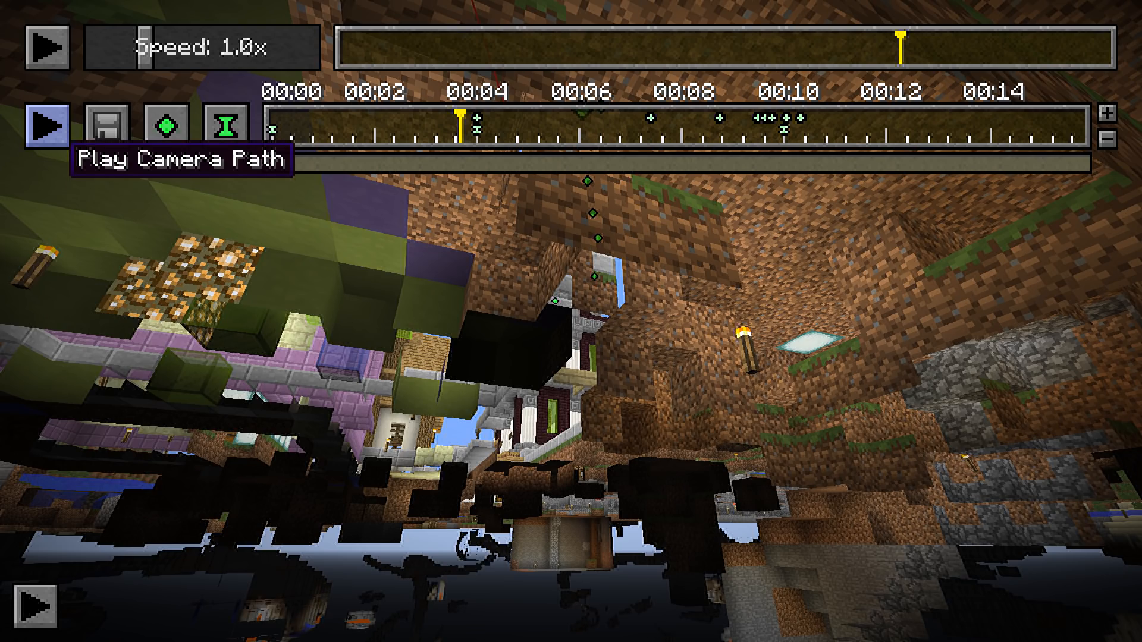
click(47, 125)
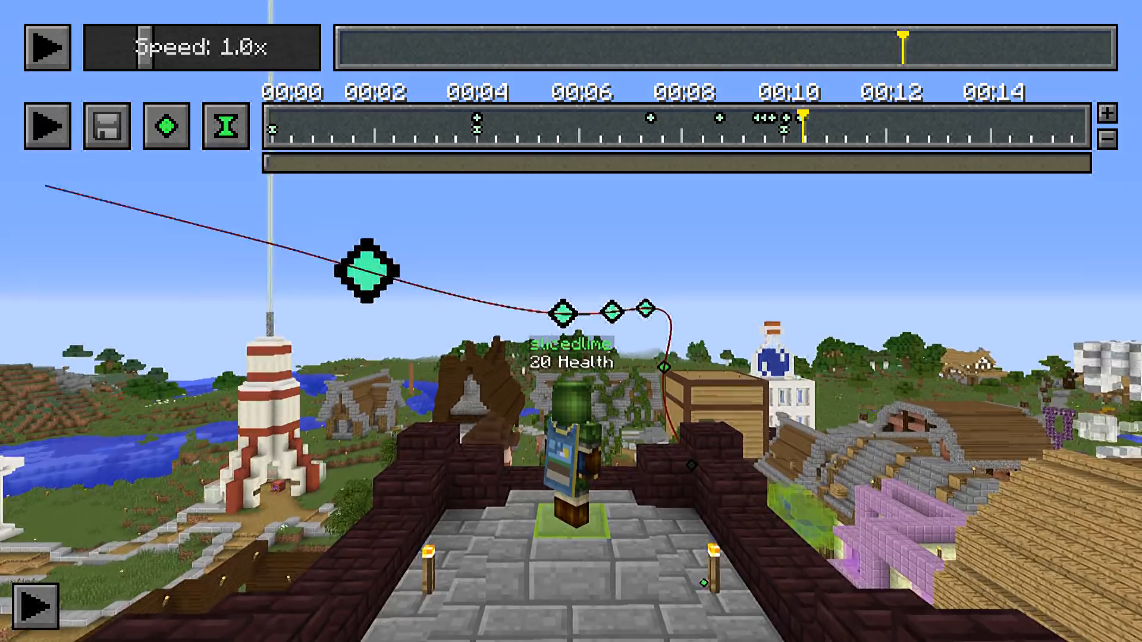
key(s)
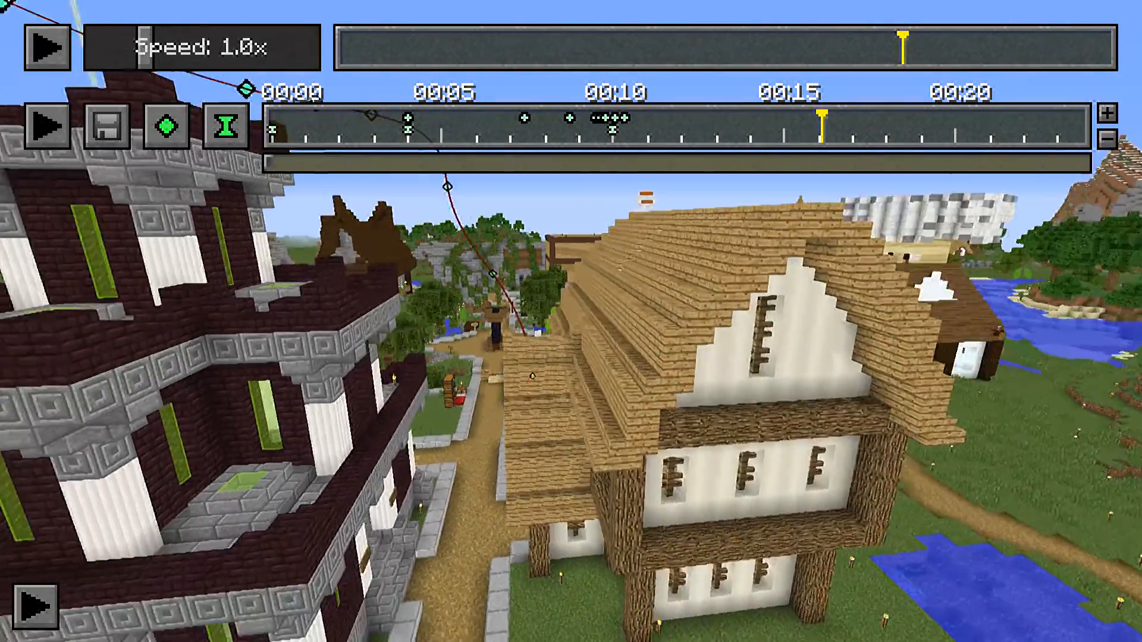
key(d)
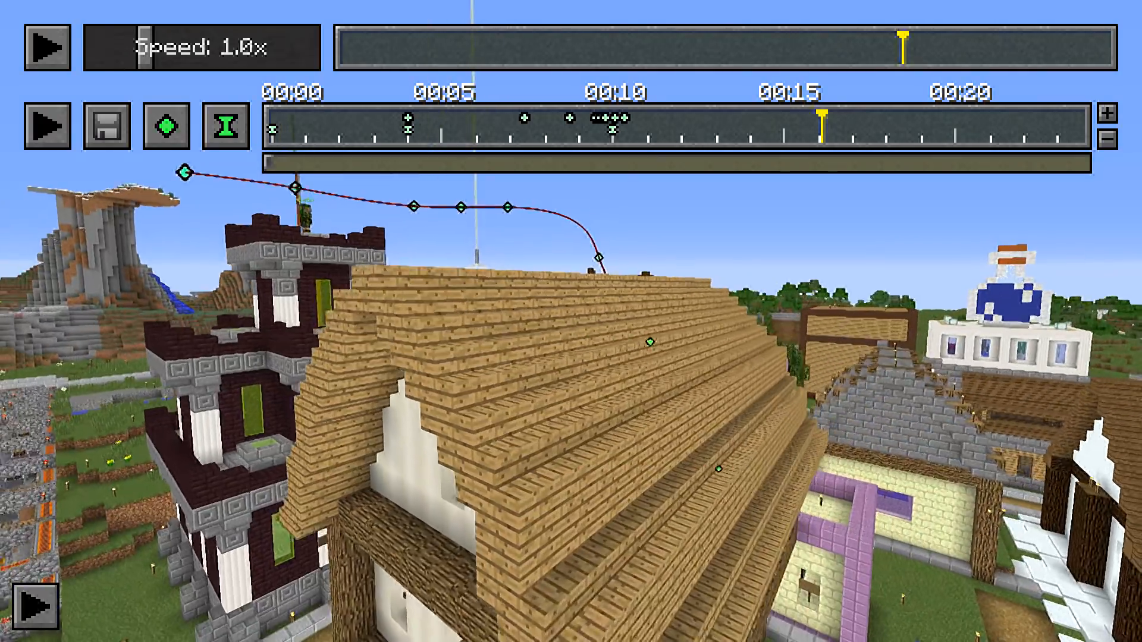
Continue the path with a position keyframe at 00:12, viewing the tower from beside the wooden-roofed house
key(d)
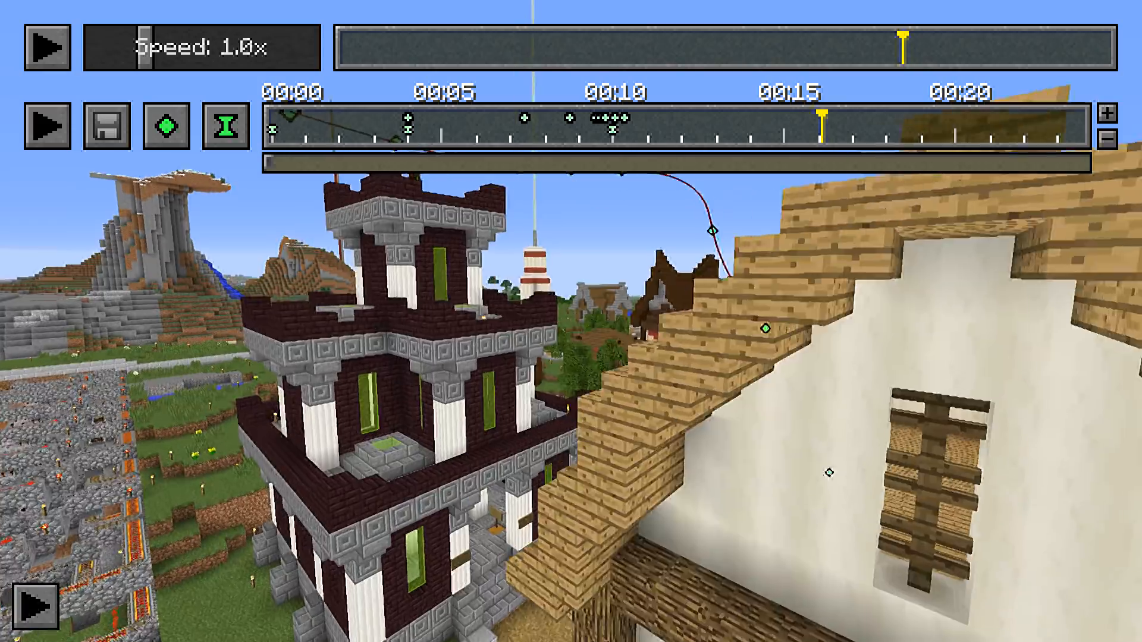
key(a)
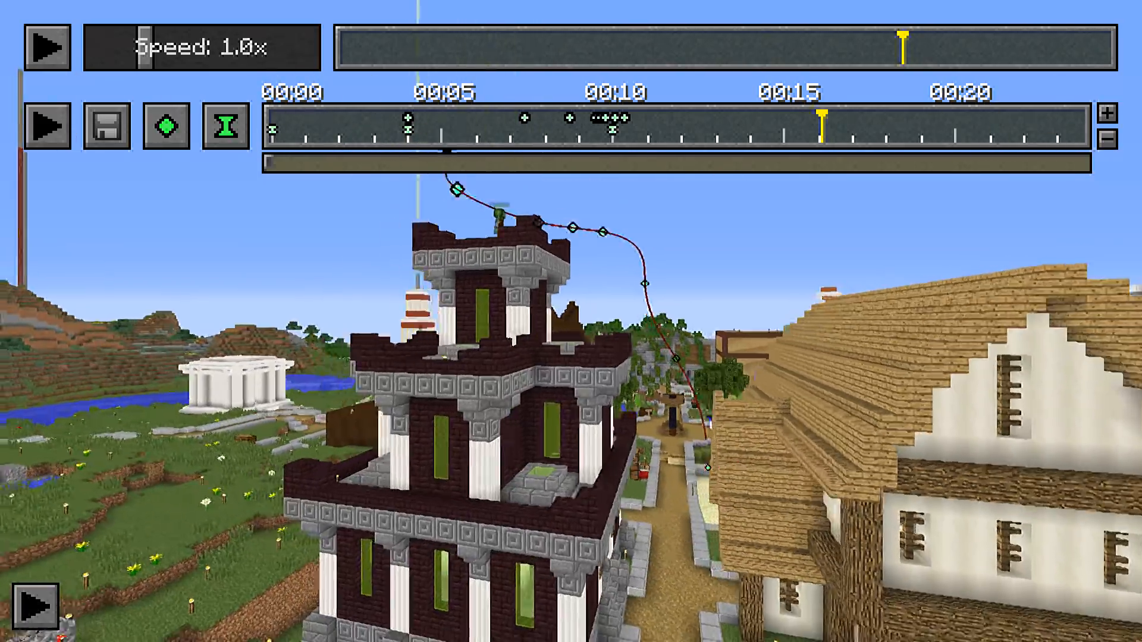
key(a)
key(space)
key(w)
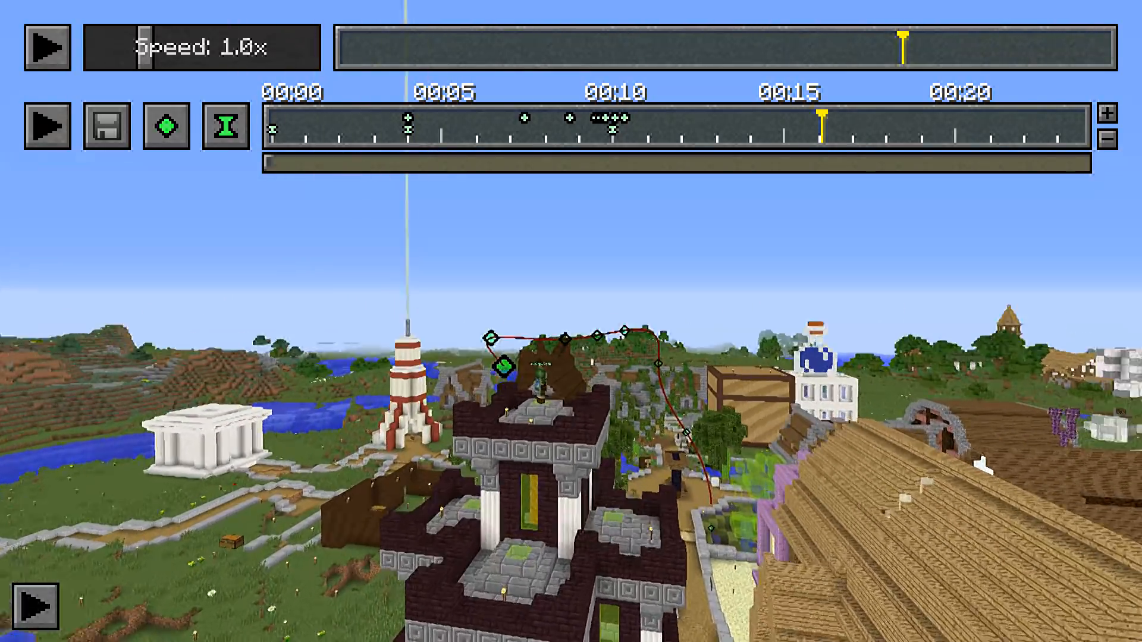
key(s)
key(shift)
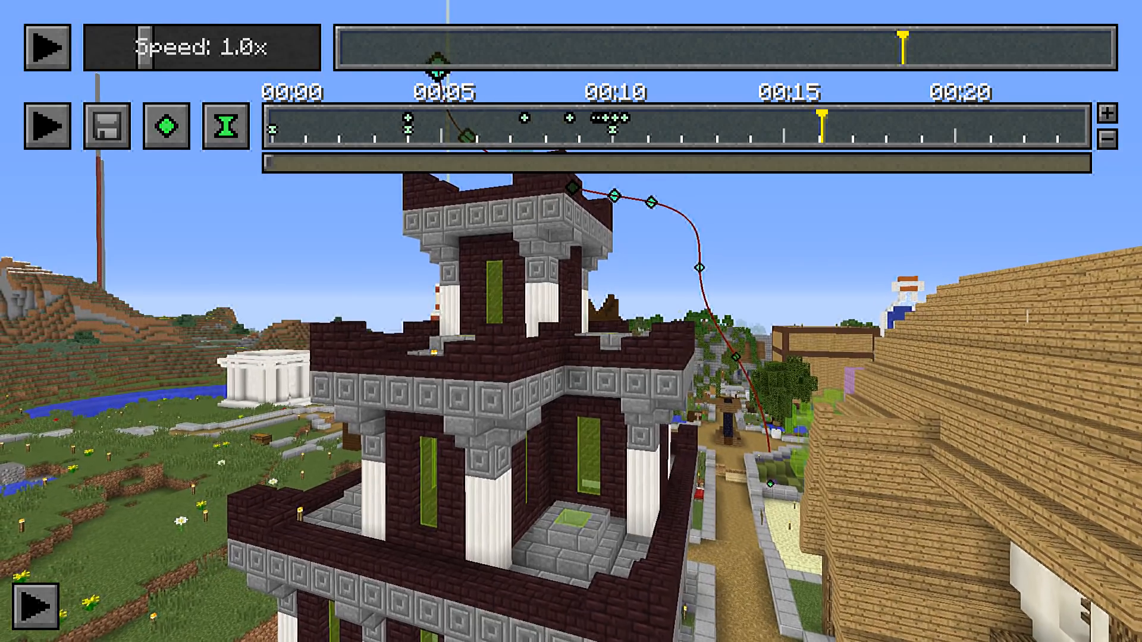
click(686, 134)
click(683, 134)
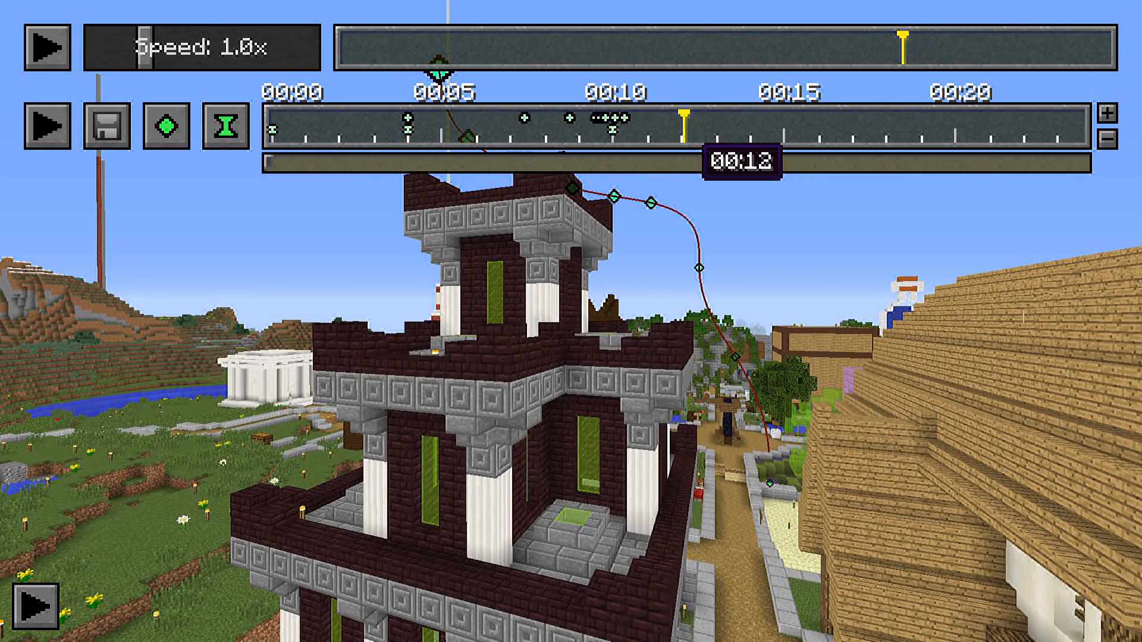
click(167, 126)
Inspect the extended camera path around the castle tower from above and from several sides
key(space)
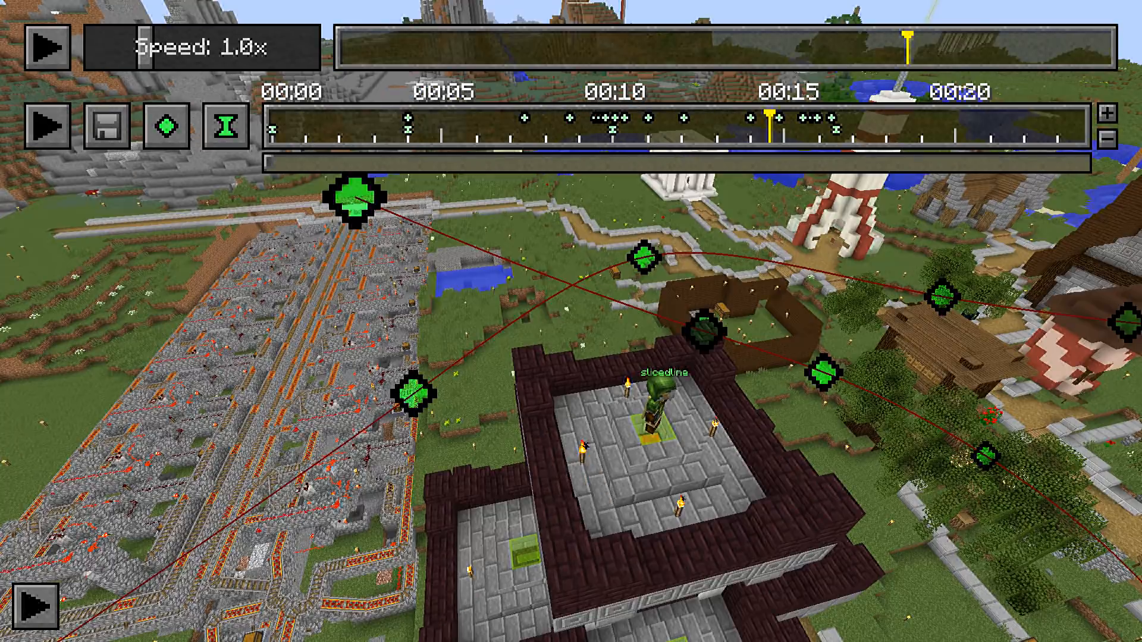
key(w)
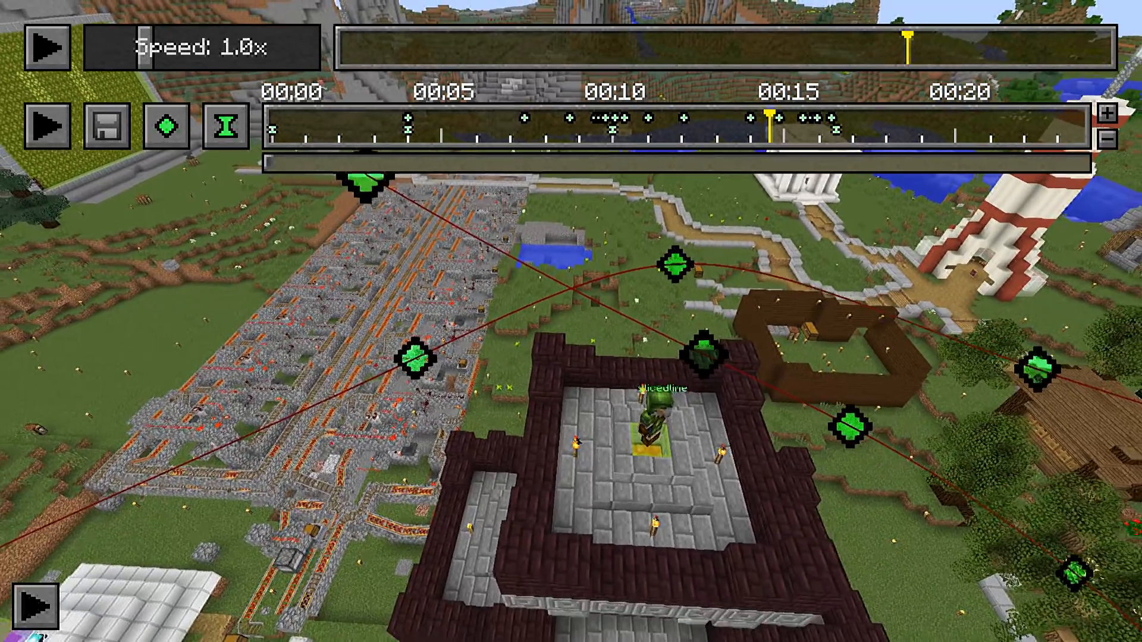
key(s)
key(t)
drag(553, 128, 629, 128)
click(630, 243)
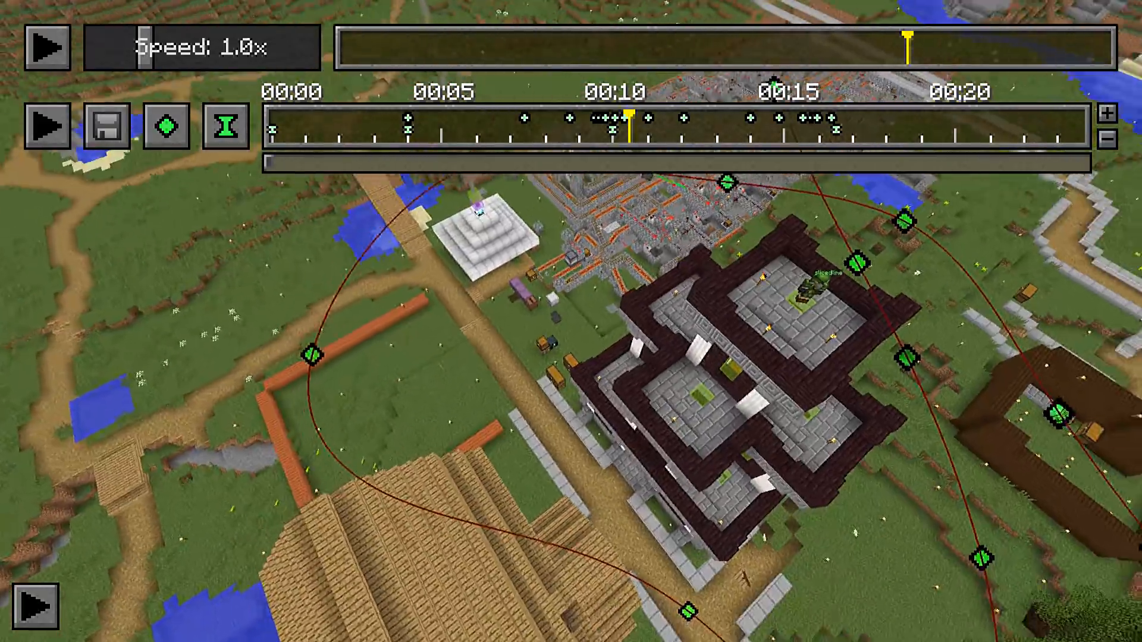
key(a)
key(s)
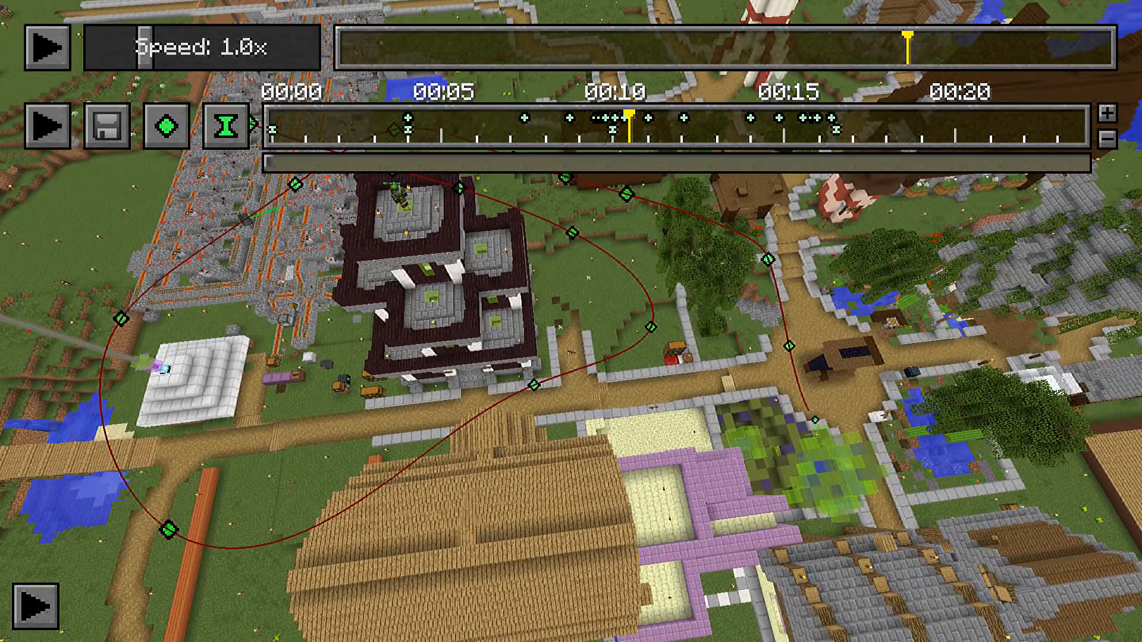
key(w)
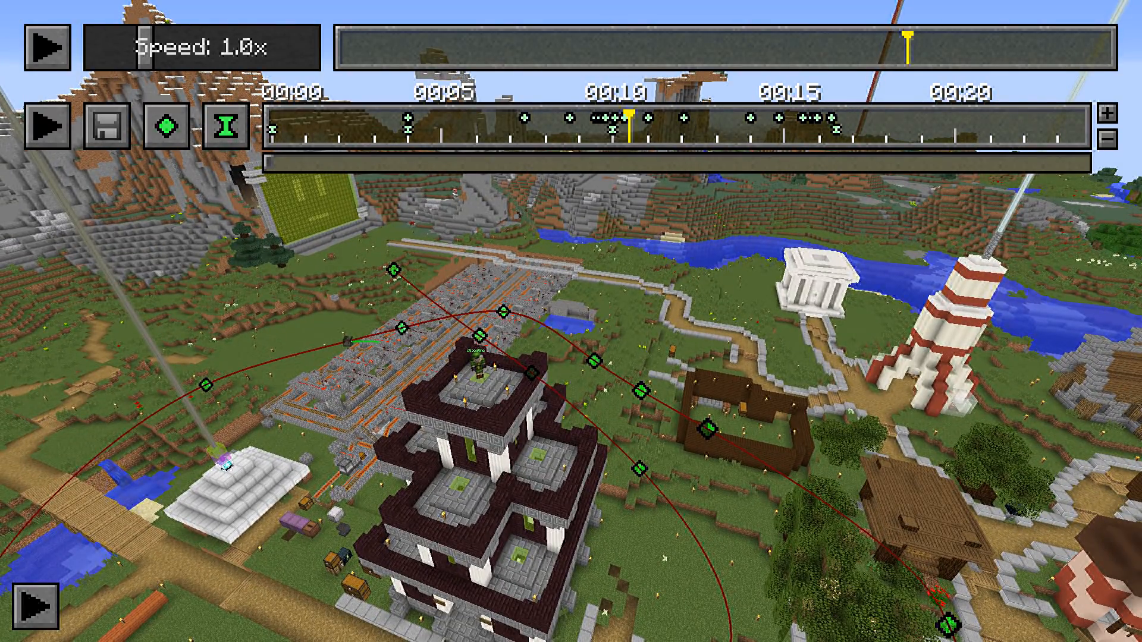
Place the timeline cursor on the last position keyframe and overwrite the saved Highlight 2 timeline in the Keyframe Repository
drag(629, 139, 831, 140)
key(Escape)
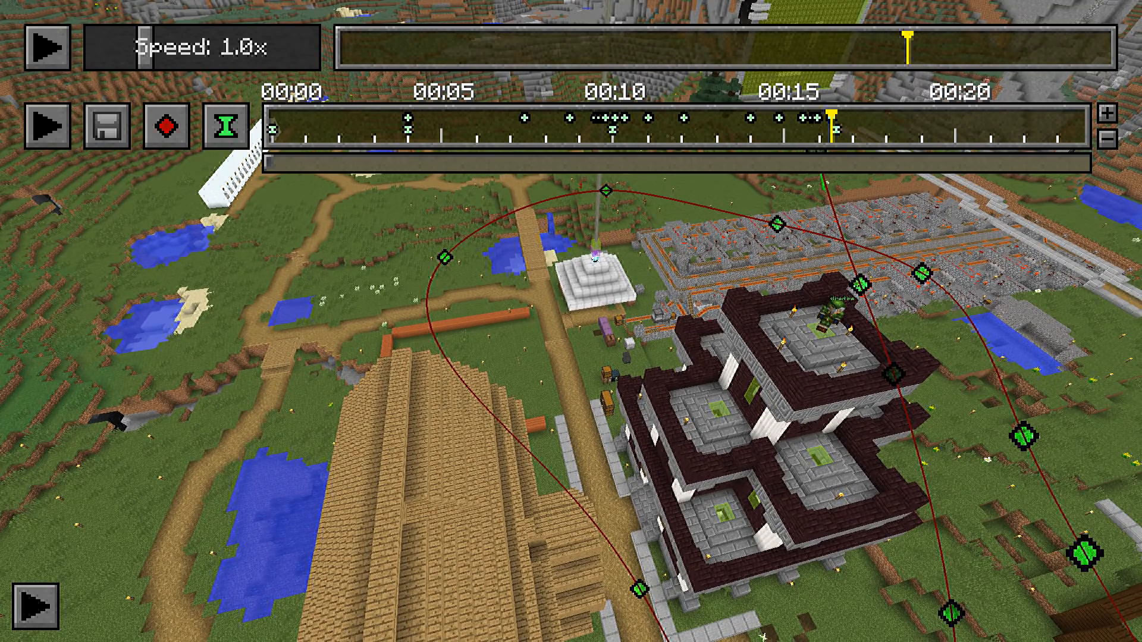
key(x)
click(178, 133)
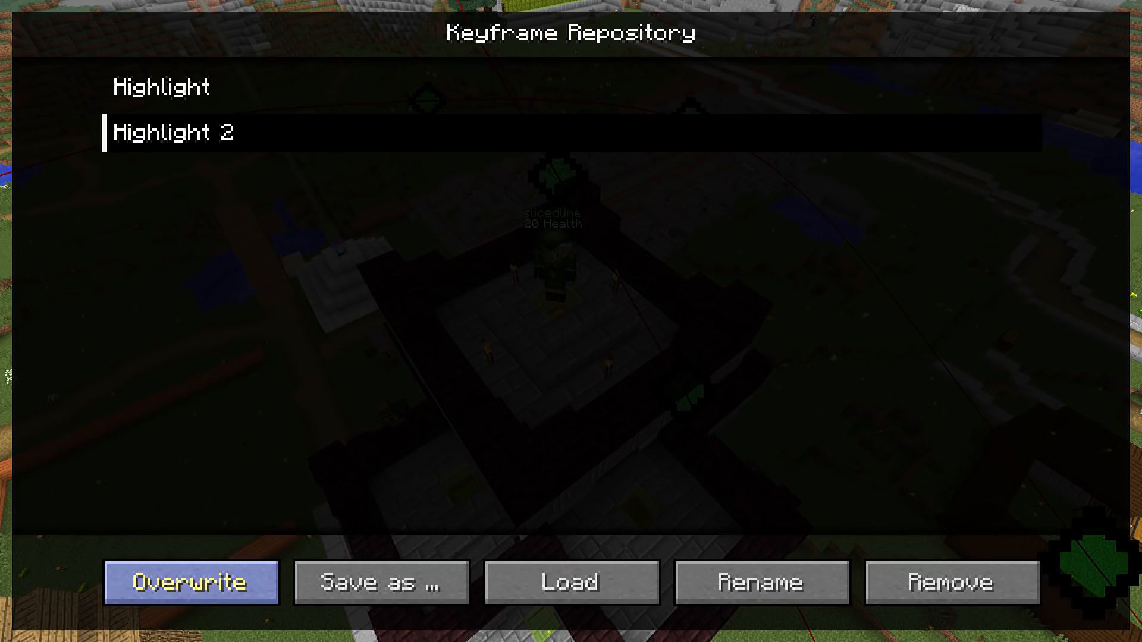
click(191, 582)
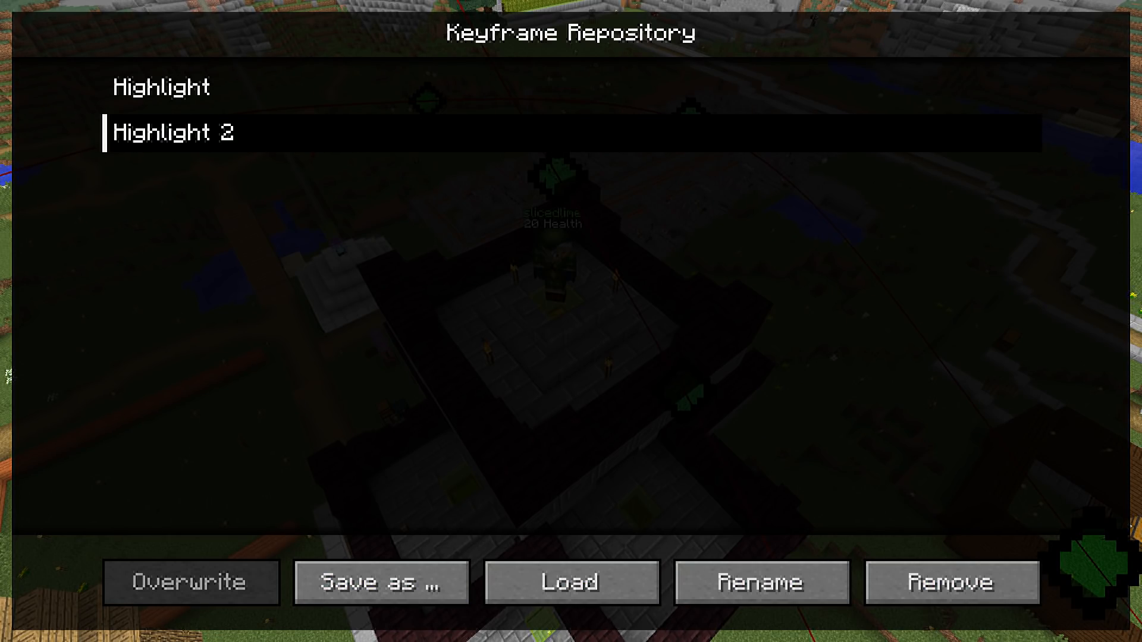
key(Escape)
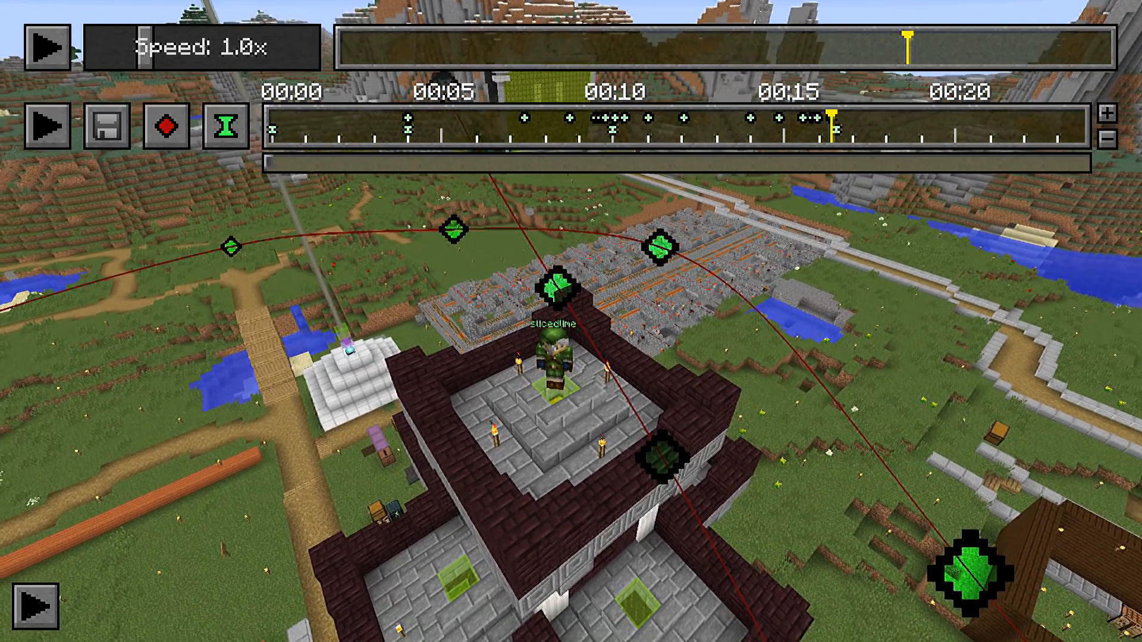
Switch to the Replay Mover page and choose timelines.json from the replay_recordings folder as the file to move
double_click(202, 305)
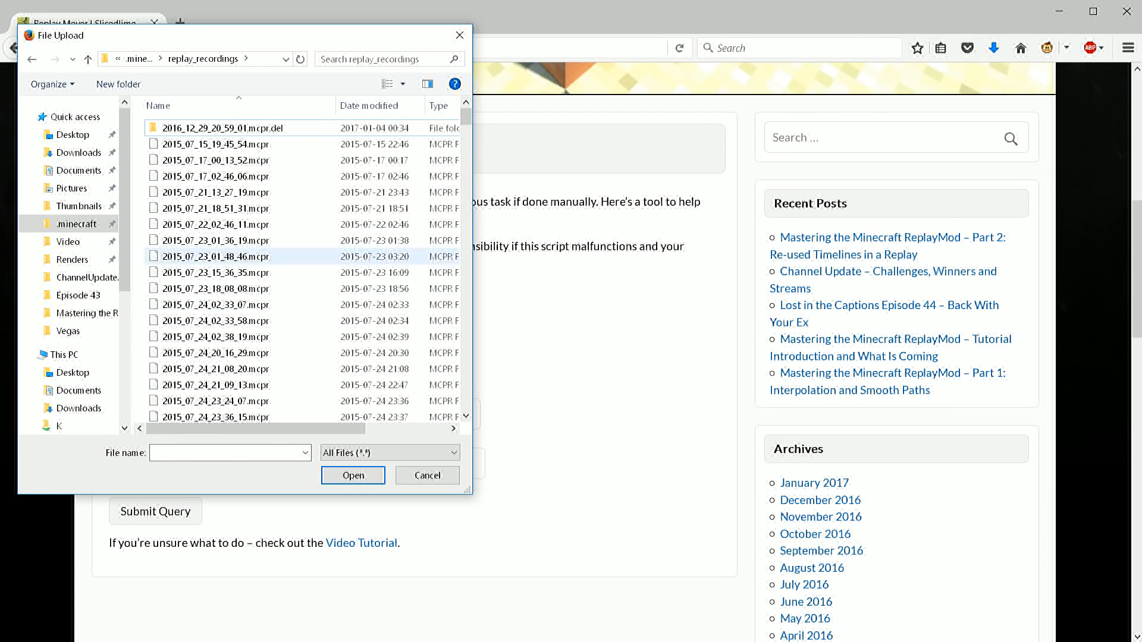
click(215, 240)
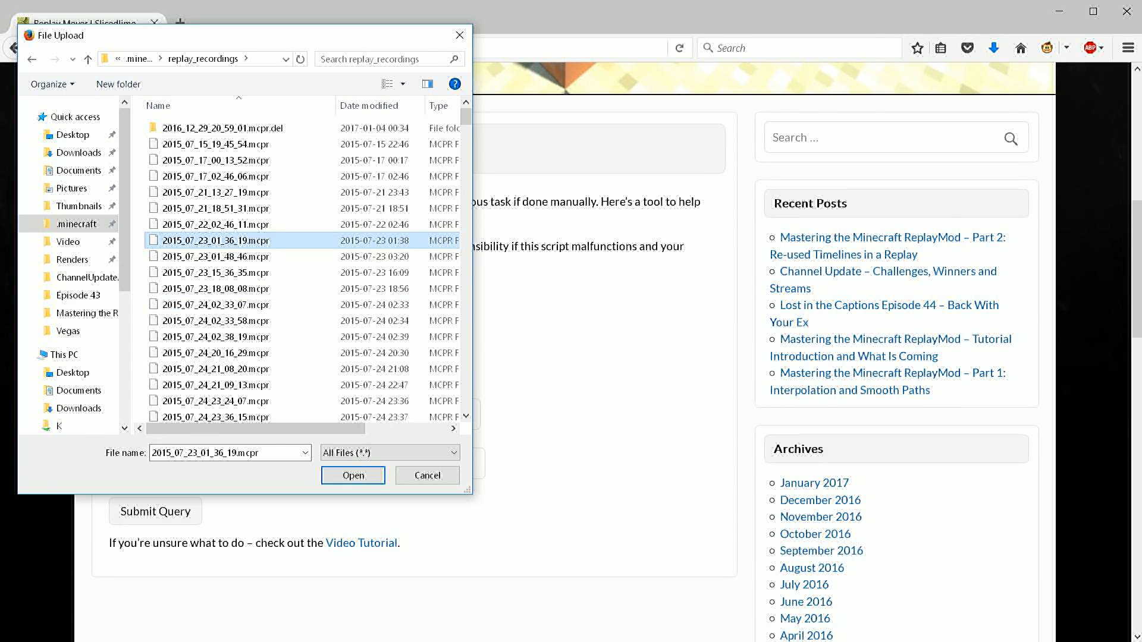
key(End)
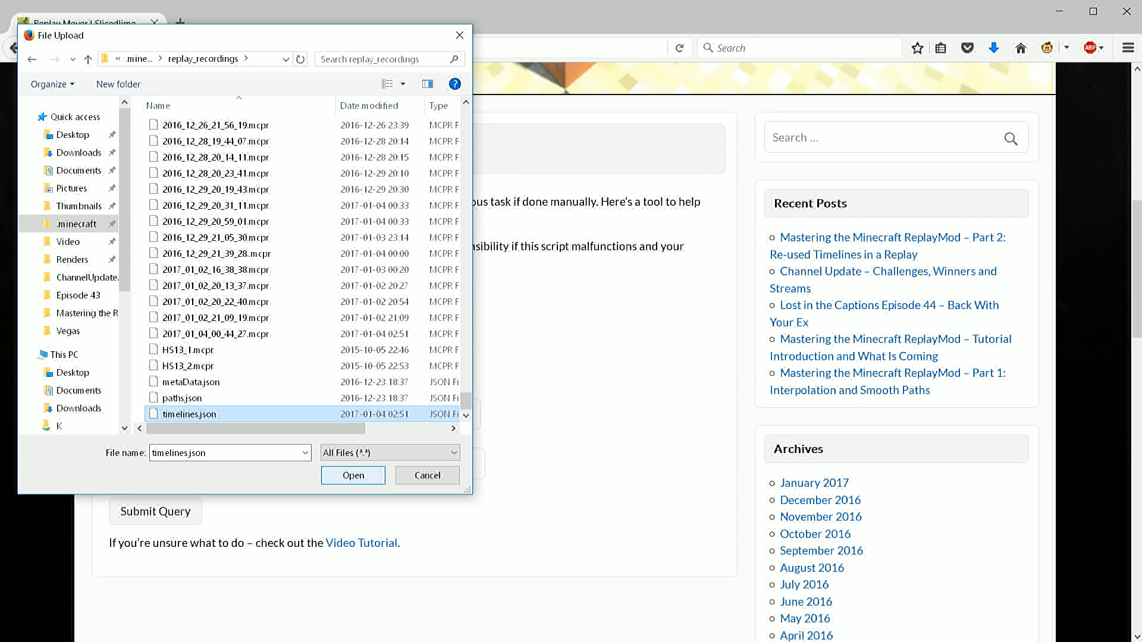
click(353, 475)
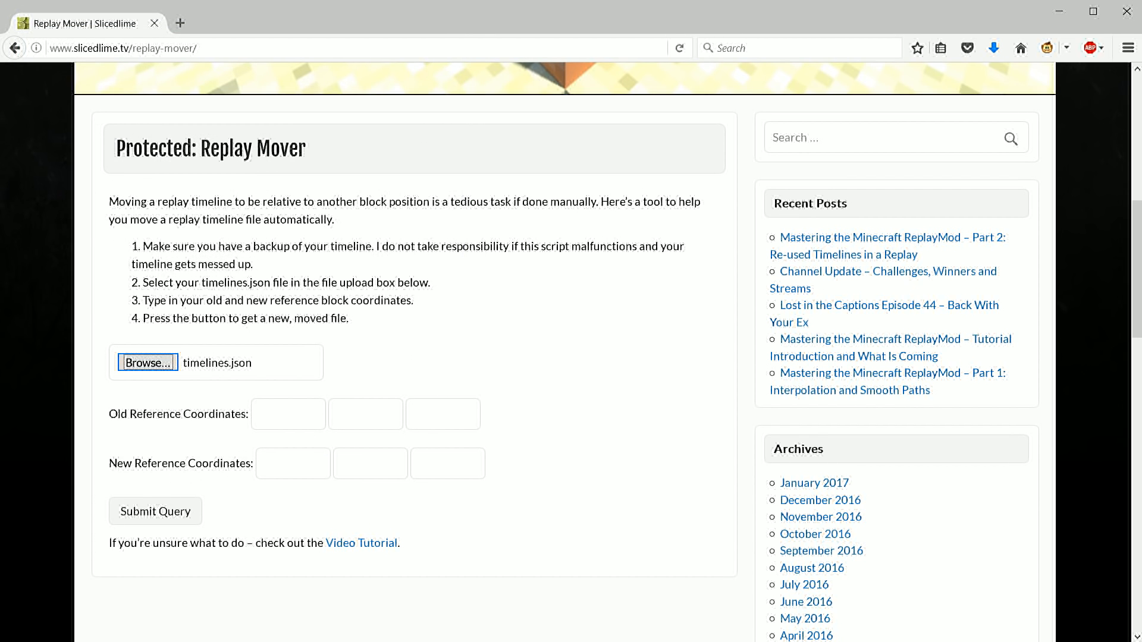
Move the timeline from old reference 447, 85, 999 to new reference 217, 65, -113, and save it over the existing timelines.json
click(288, 414)
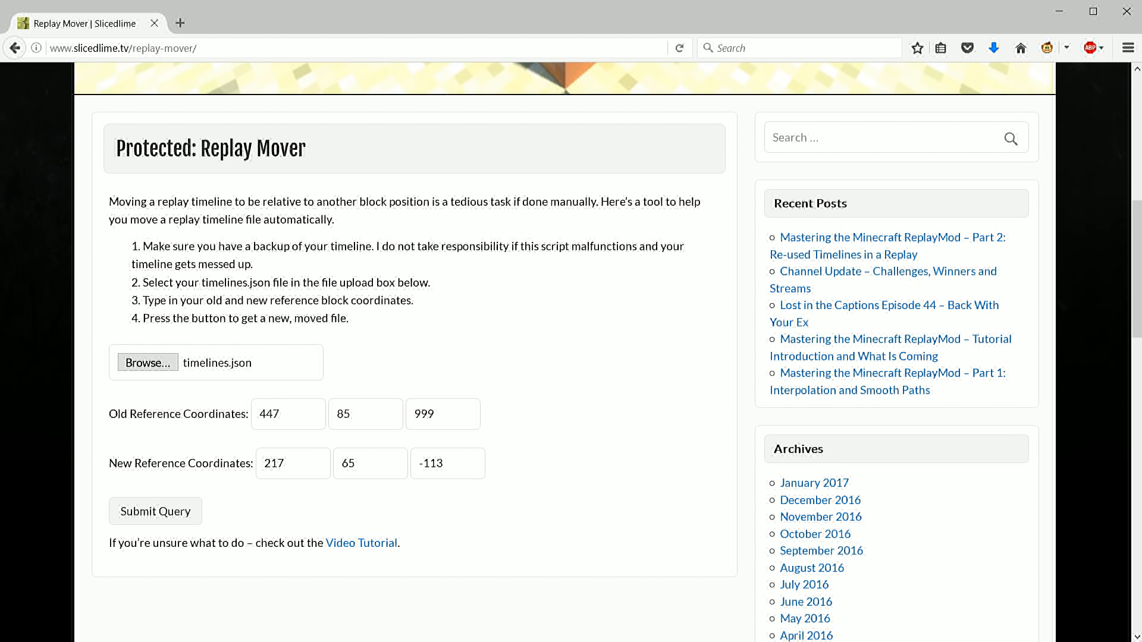
key(Return)
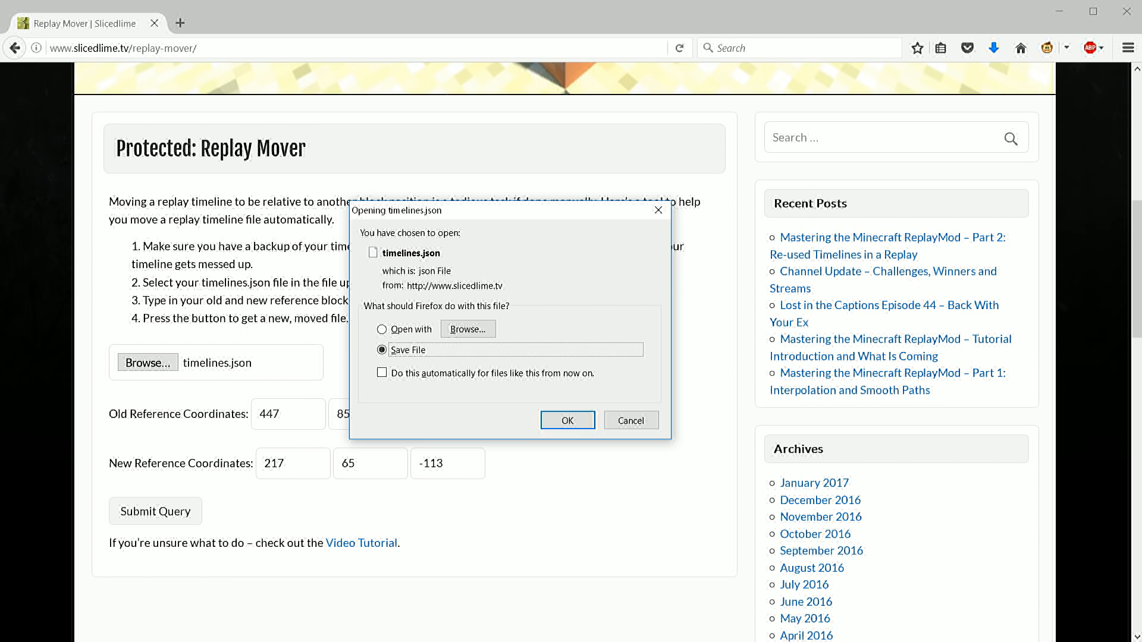
key(Return)
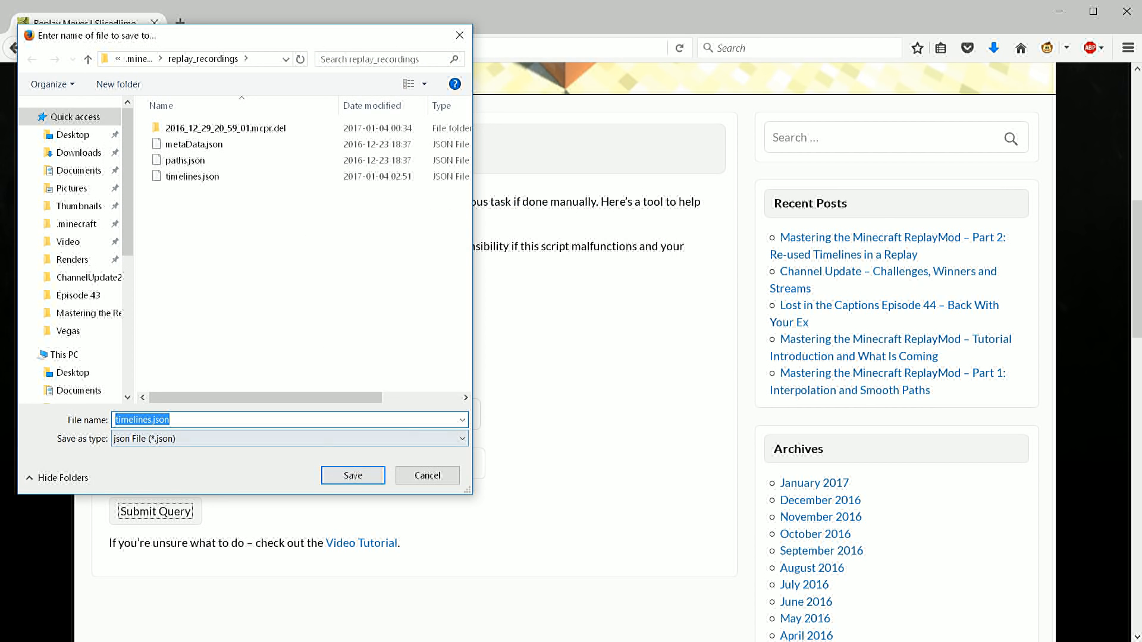
key(Return)
key(y)
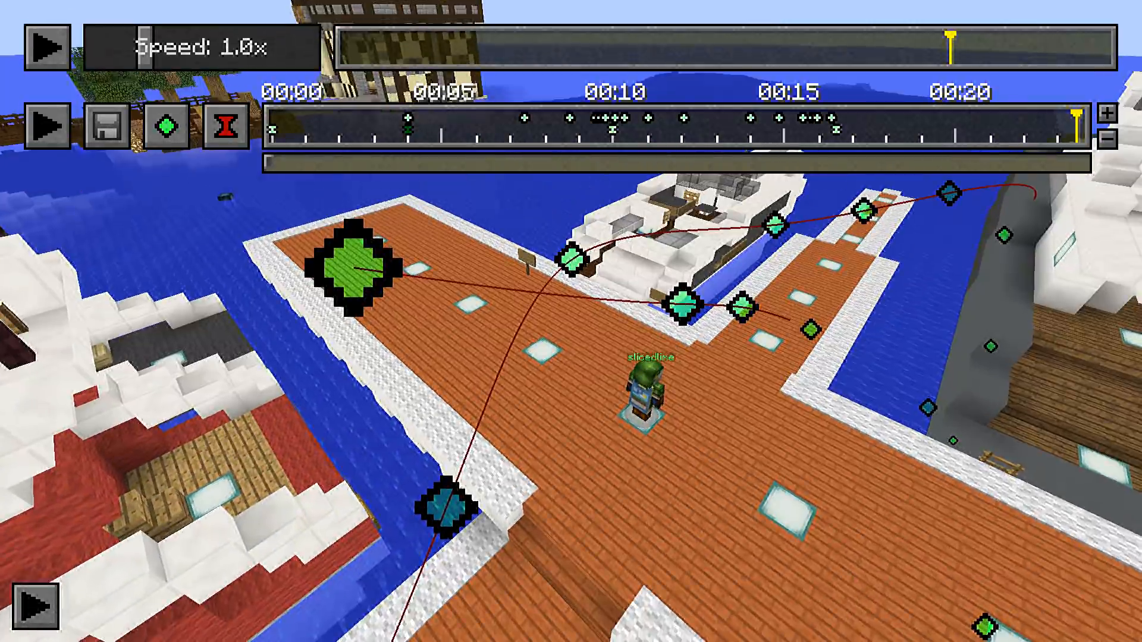
In the Minecraft replay at the harbour, examine how the moved camera path runs around the pier and boats
key(d)
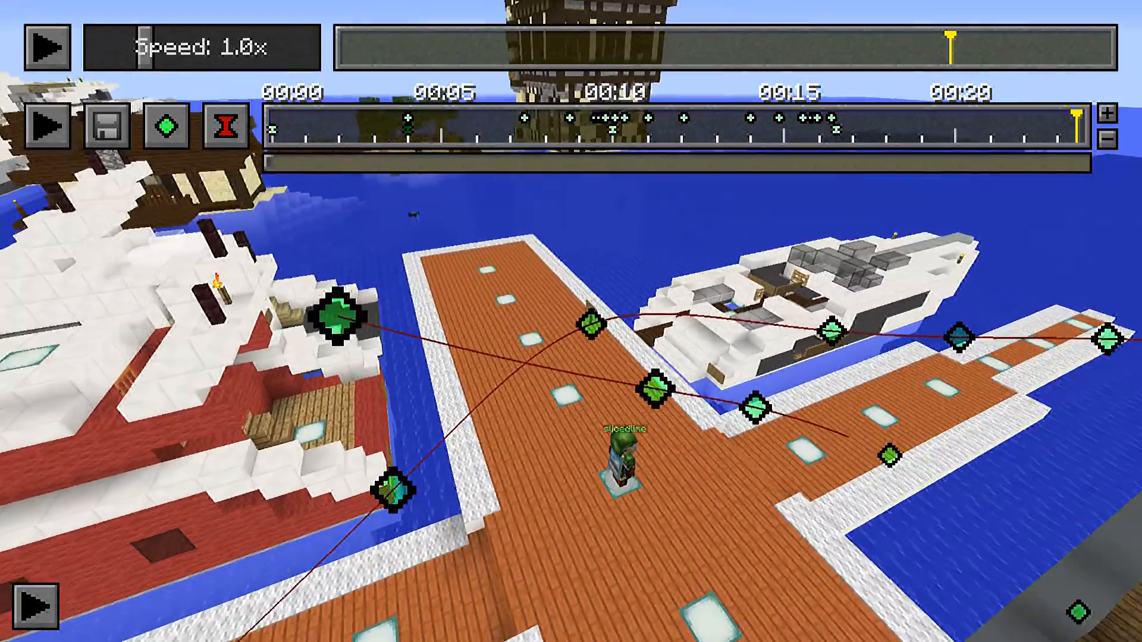
key(d)
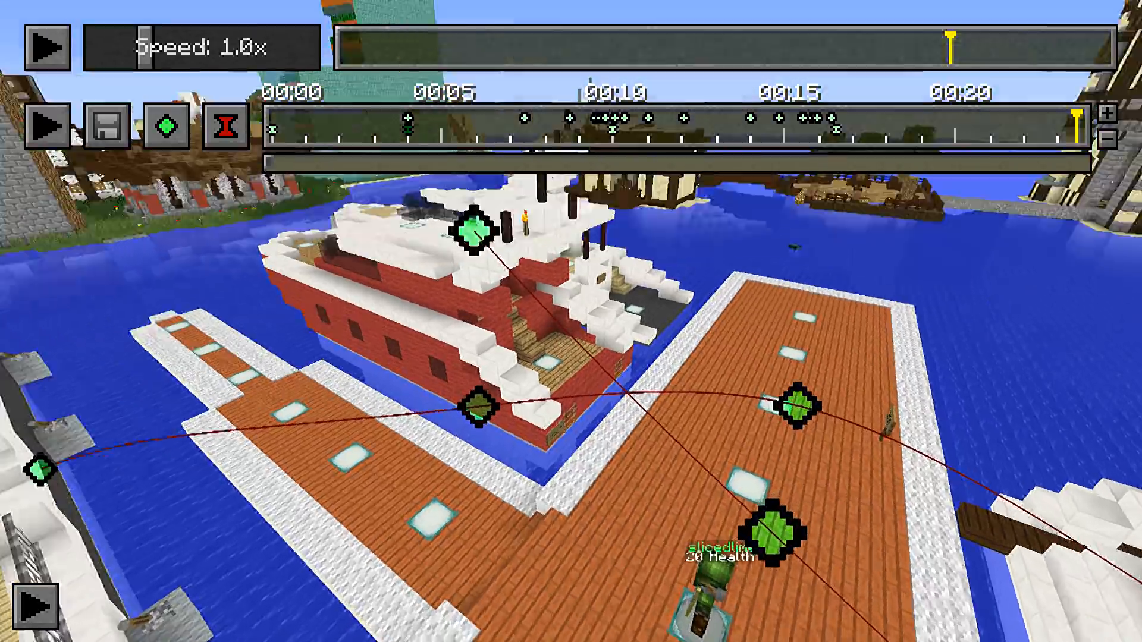
key(w)
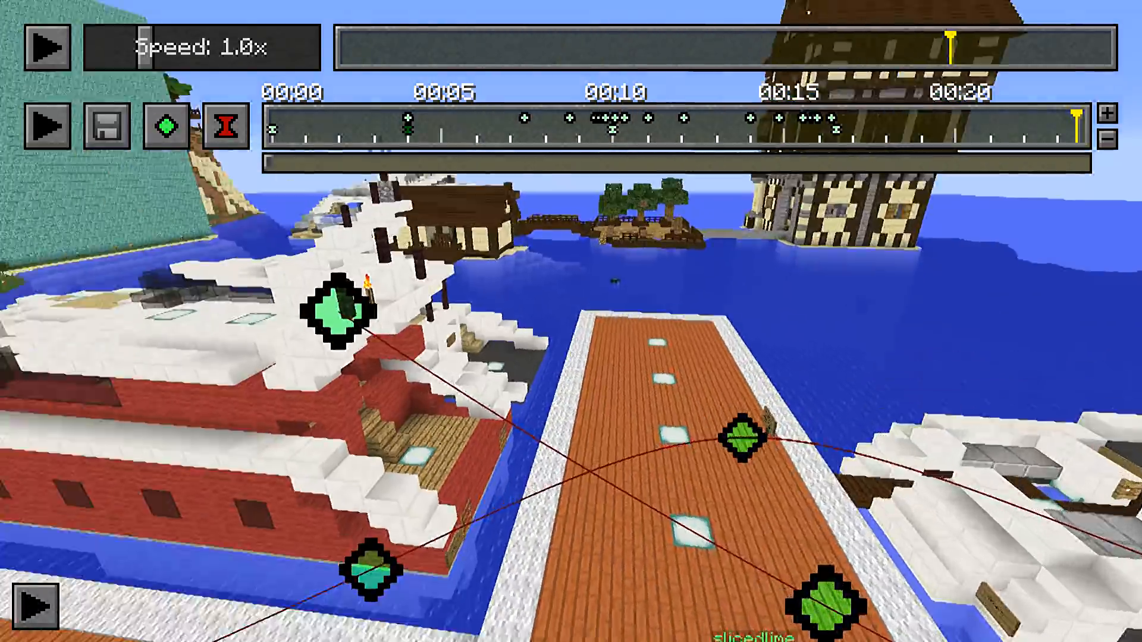
key(s)
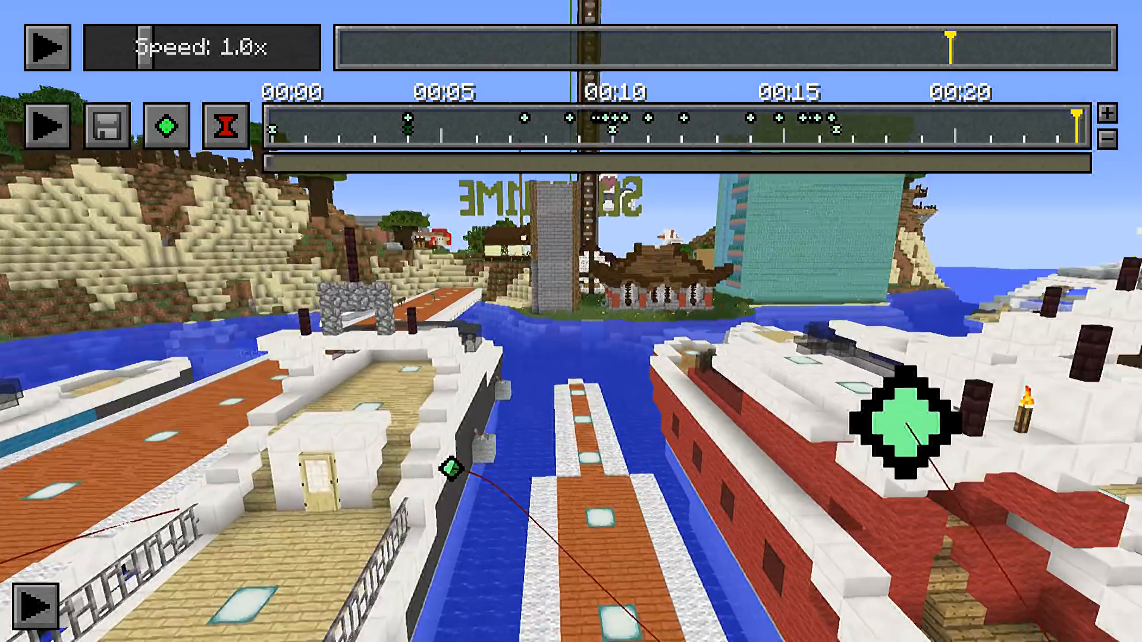
key(w)
key(s)
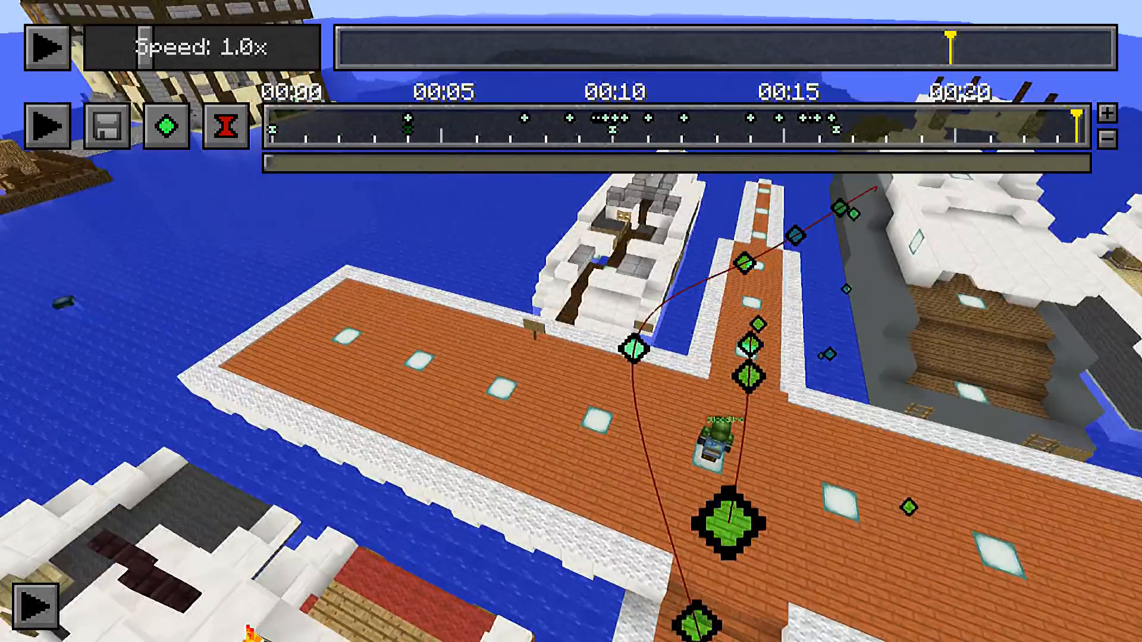
key(s)
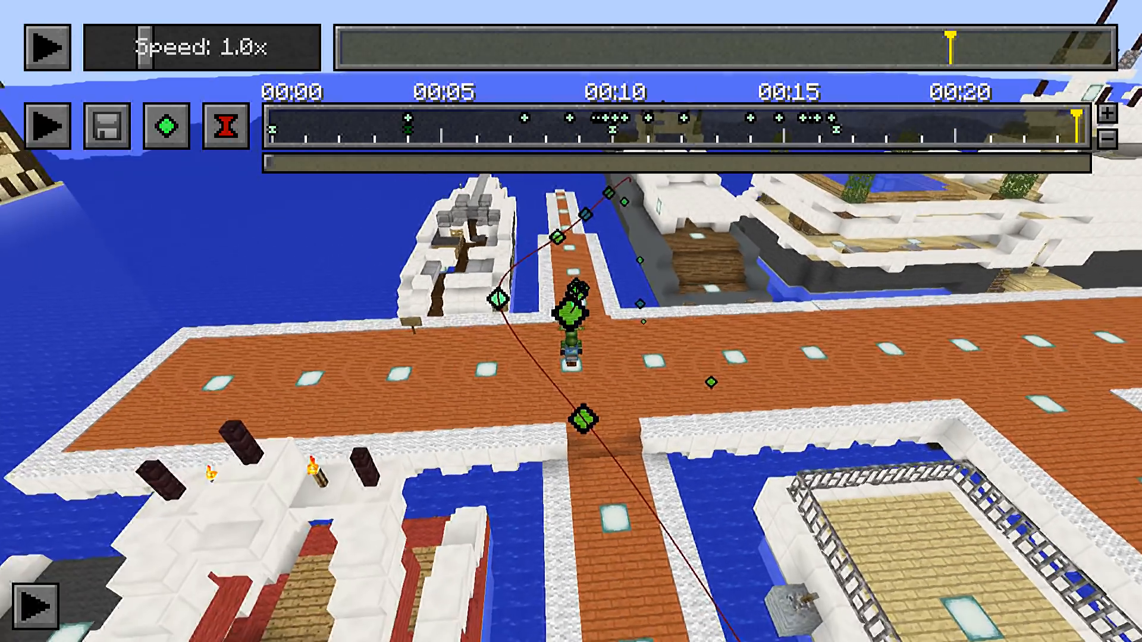
key(s)
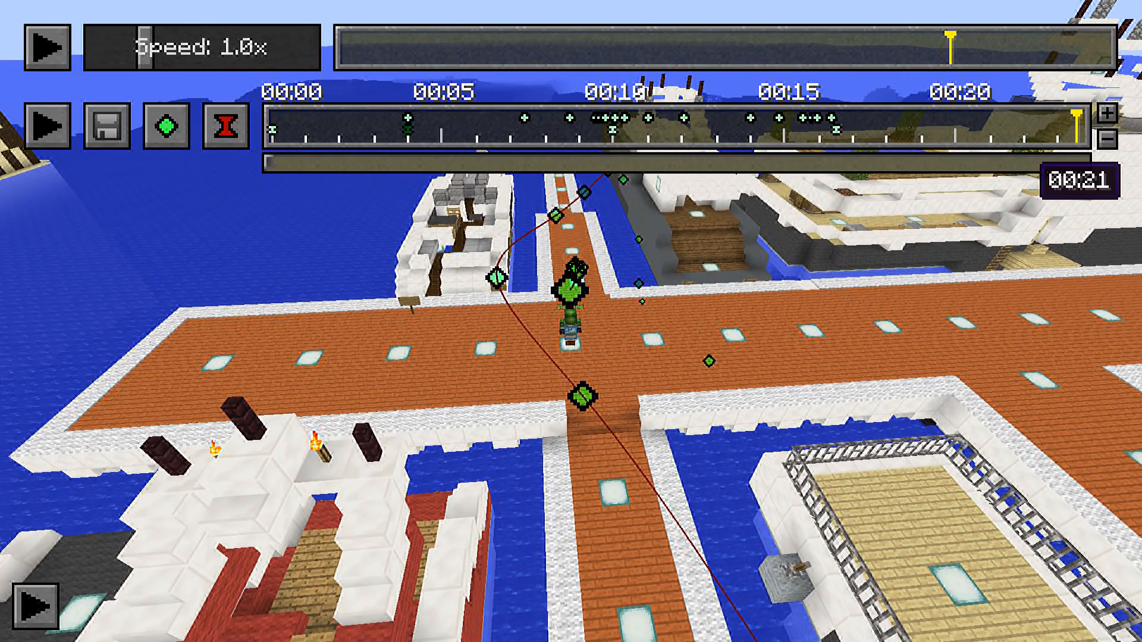
Extend the camera path beyond its last keyframe with position keyframes around the pier up to about 00:22
click(832, 118)
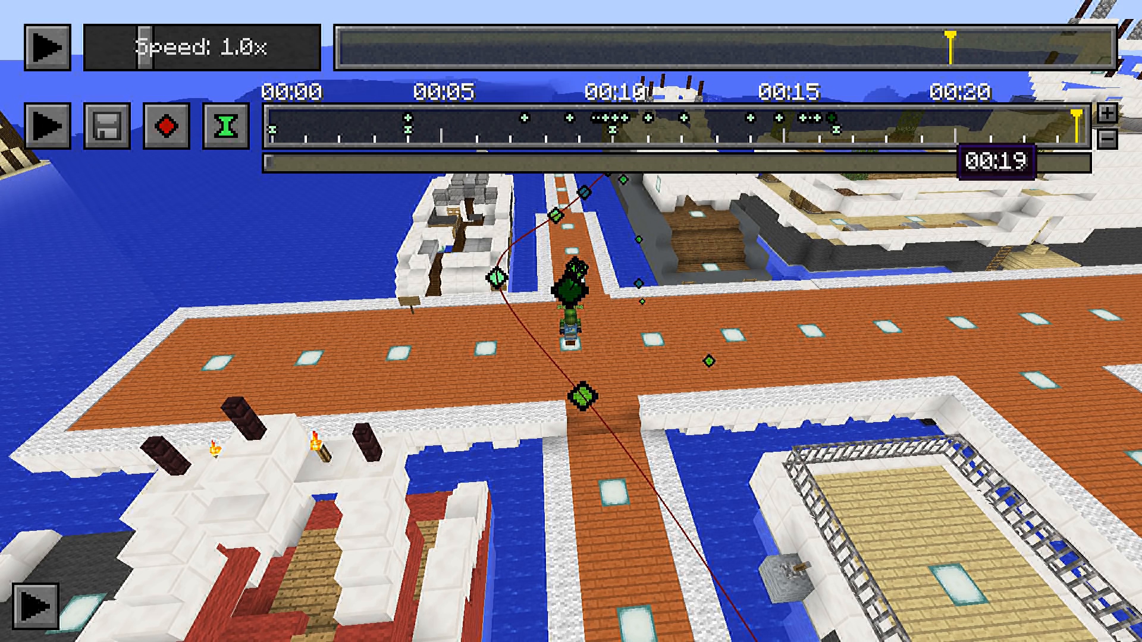
drag(981, 123, 1024, 119)
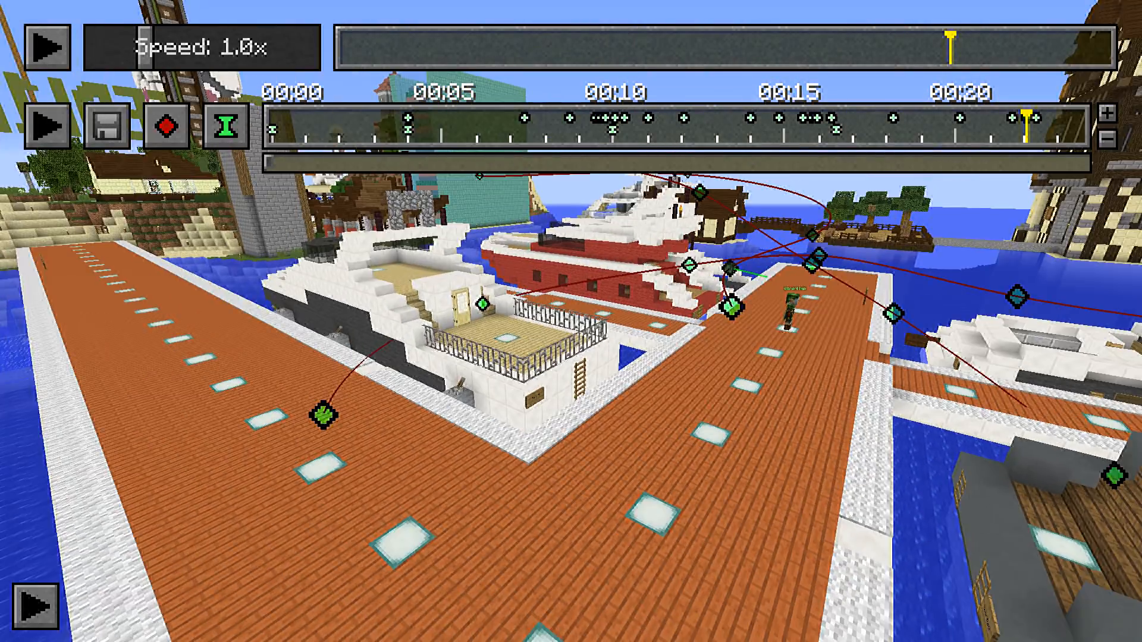
key(w)
key(s)
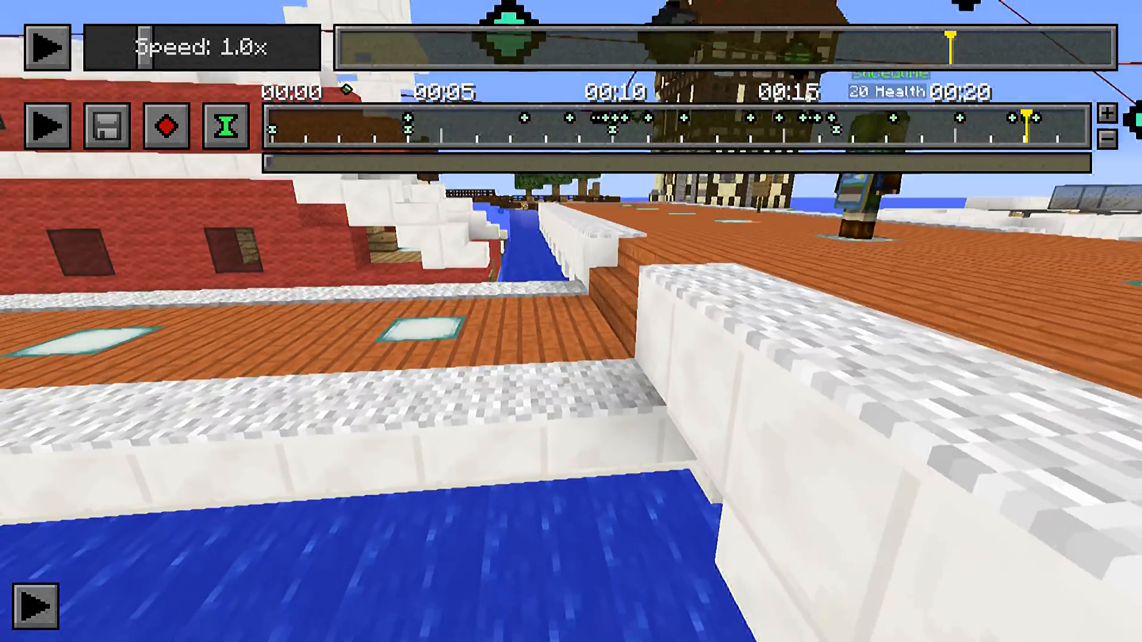
Overwrite the saved Highlight timeline in the Keyframe Repository with the extended harbour path
key(x)
click(571, 134)
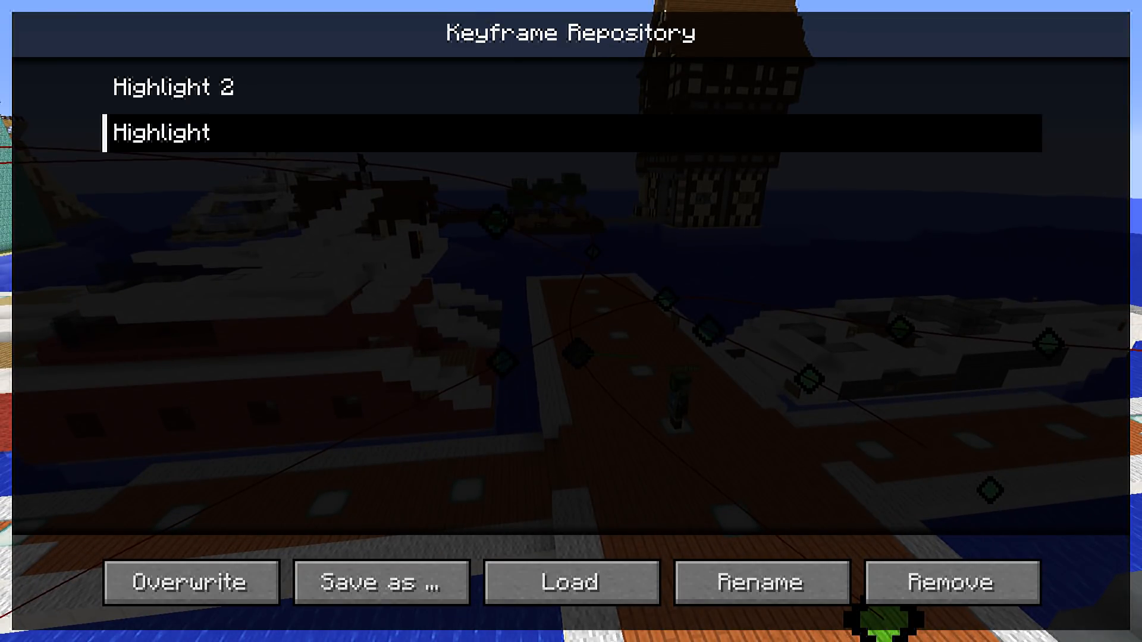
click(191, 582)
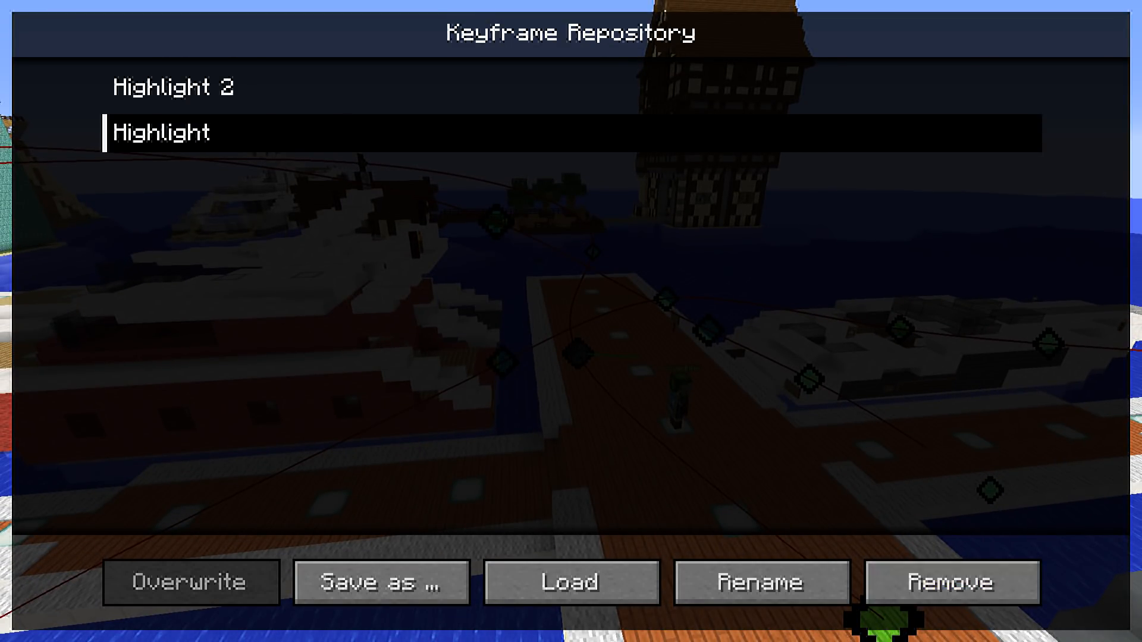
key(Escape)
Extend the moved camera path inside the sandstone hall beside the portal with a position keyframe at about 00:24
key(d)
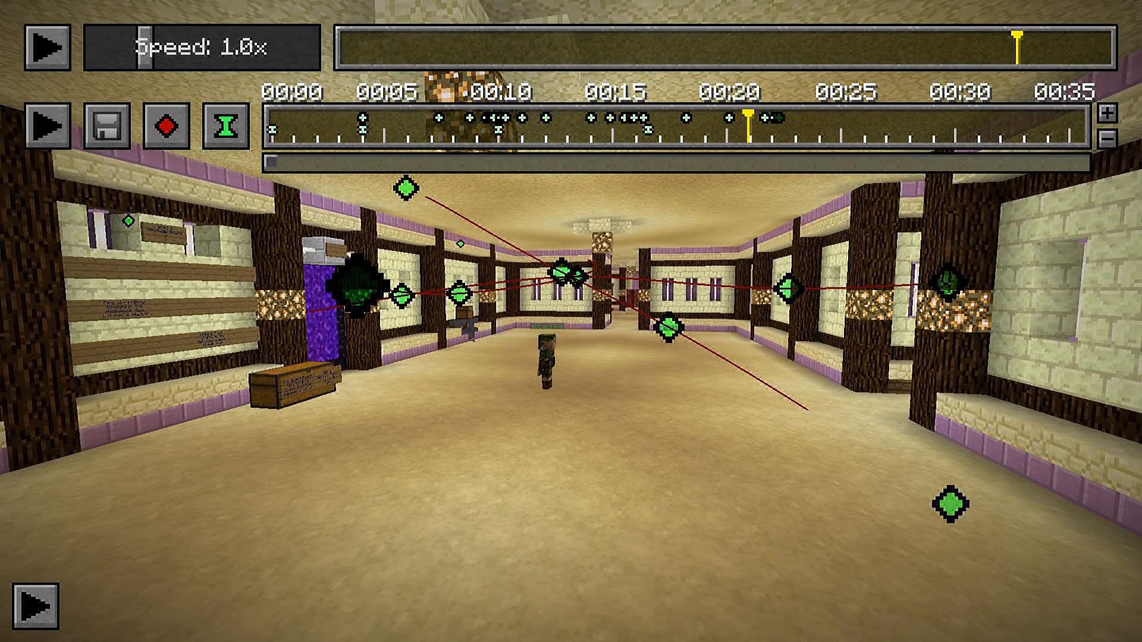
key(w)
key(d)
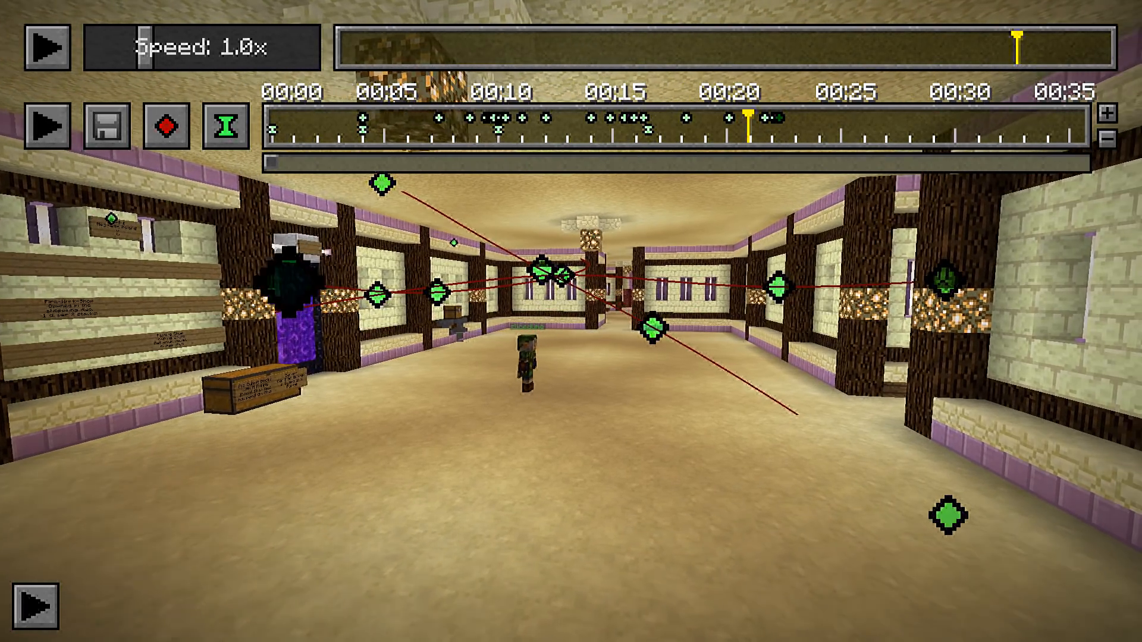
key(t)
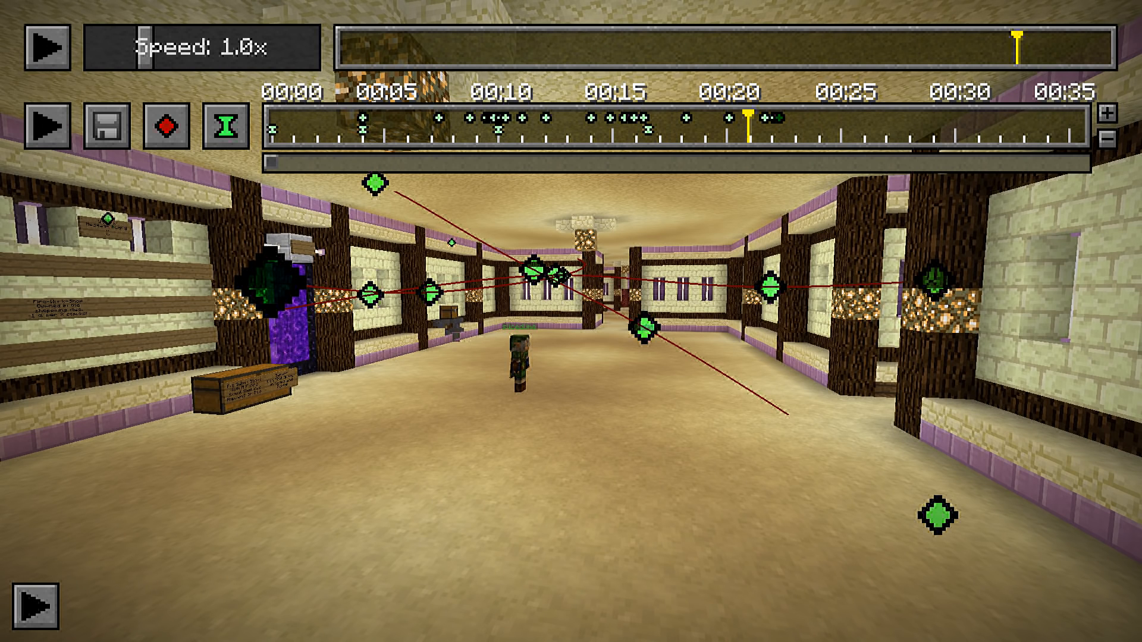
key(a)
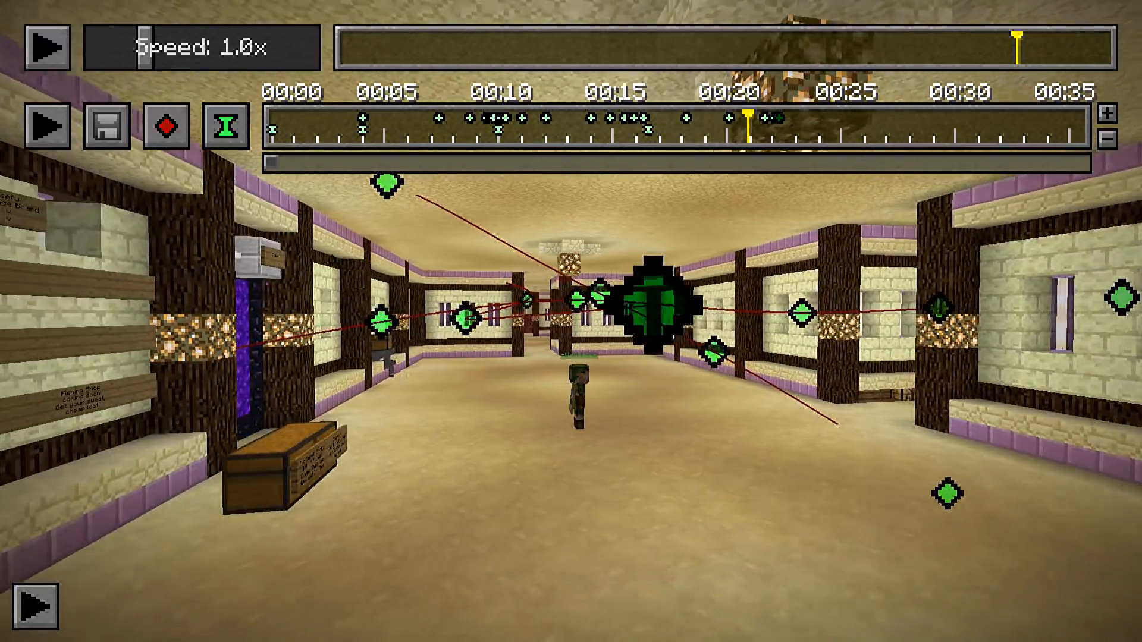
key(a)
key(d)
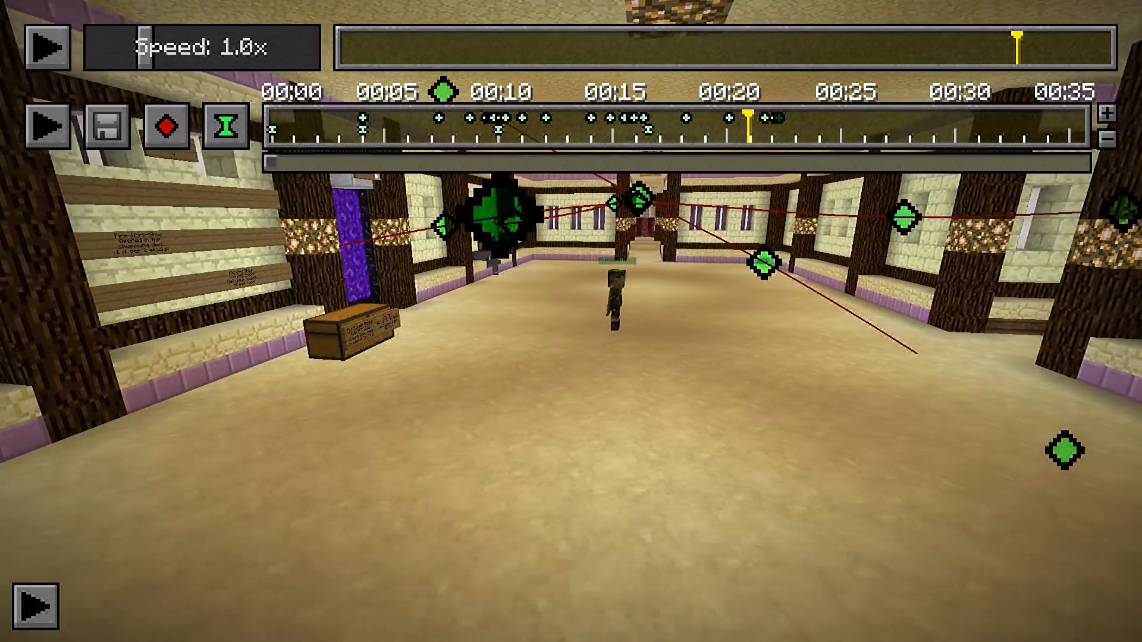
key(d)
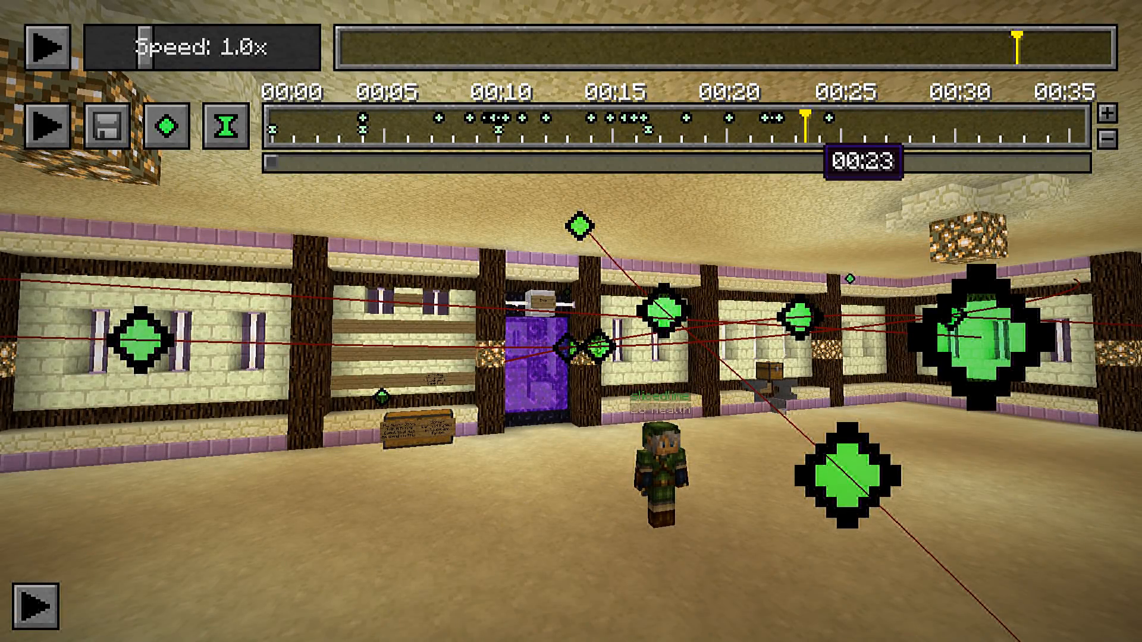
Rework the end of the hall's camera path with closely spaced position keyframes up to about 00:25
key(t)
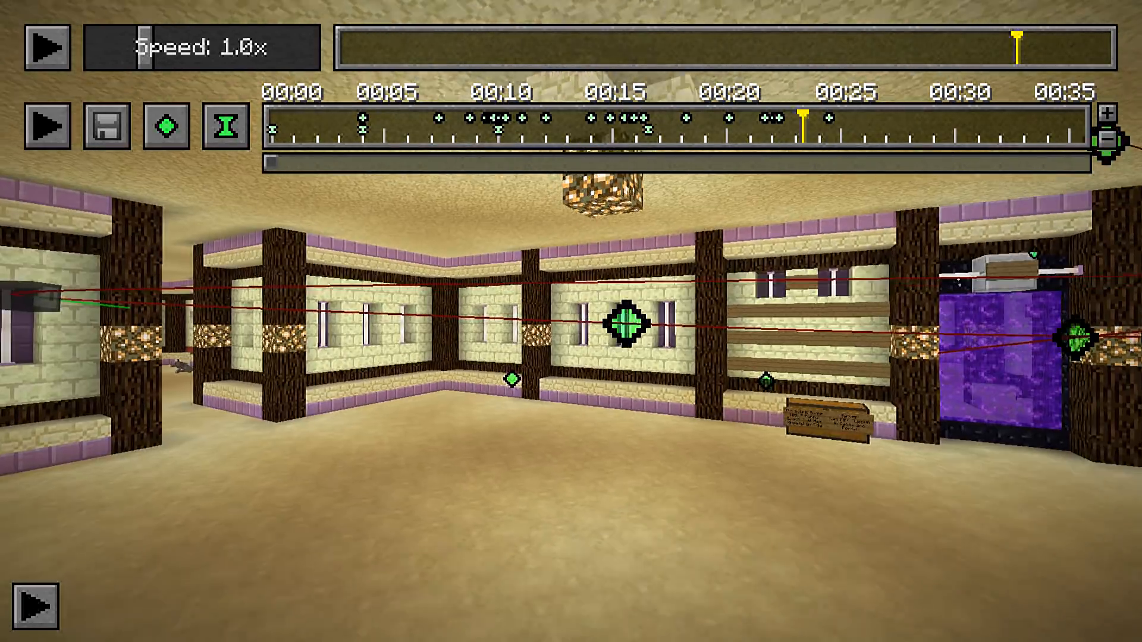
key(s)
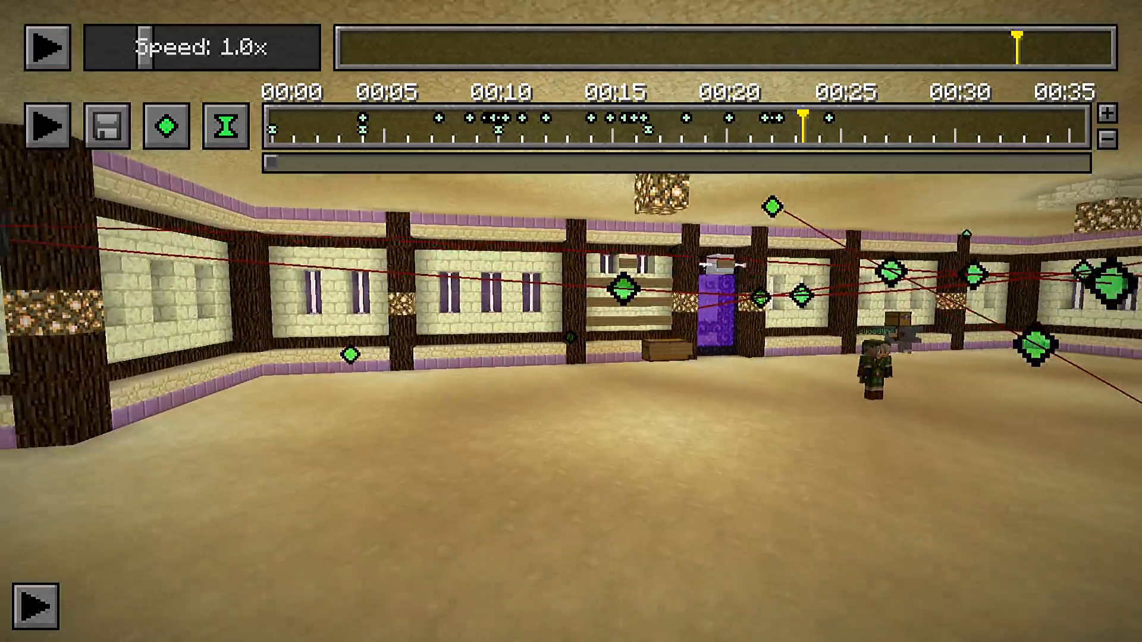
key(w)
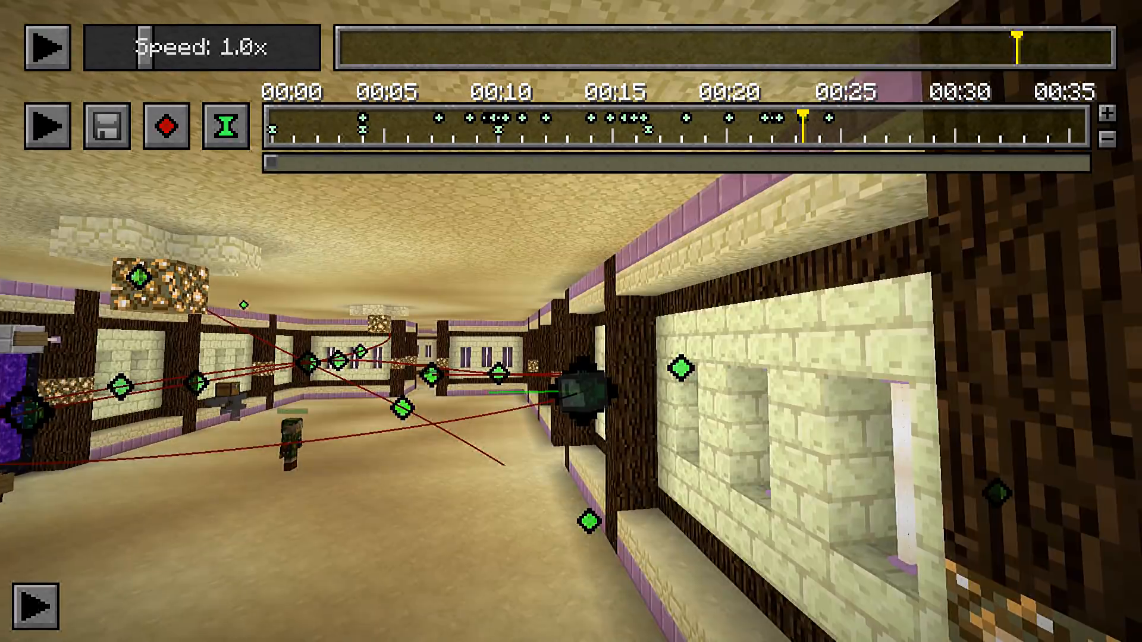
key(w)
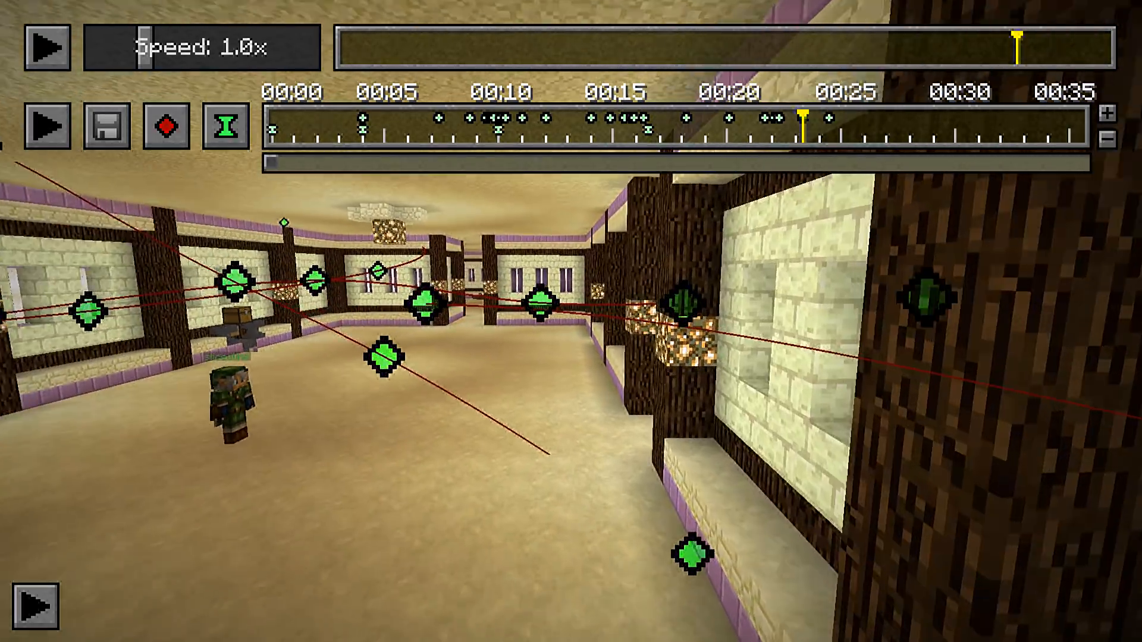
key(w)
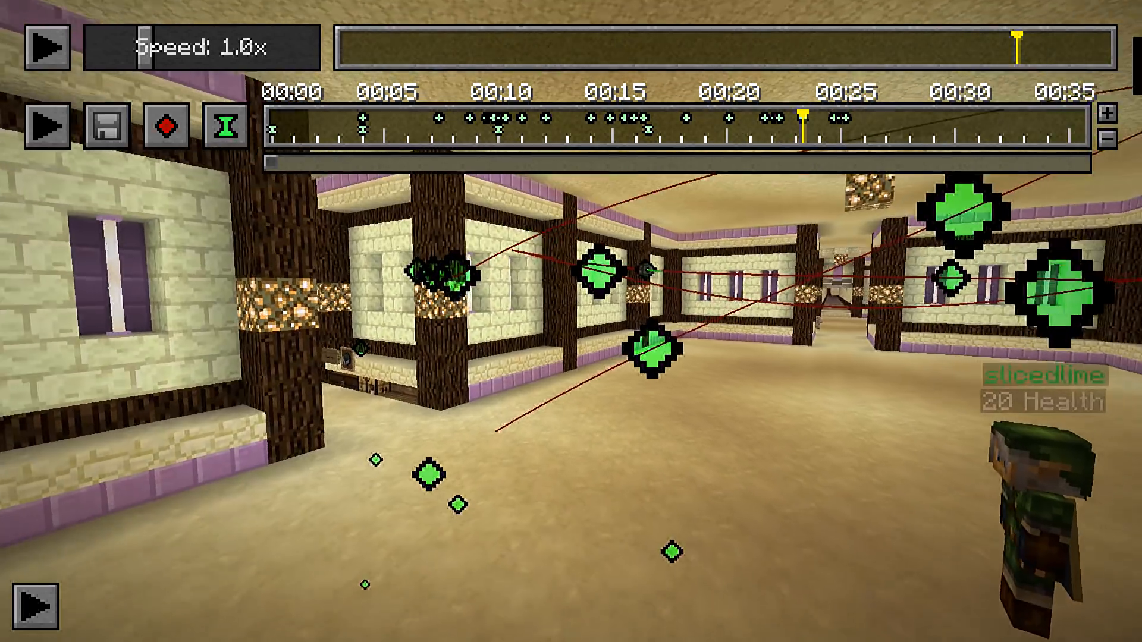
key(w)
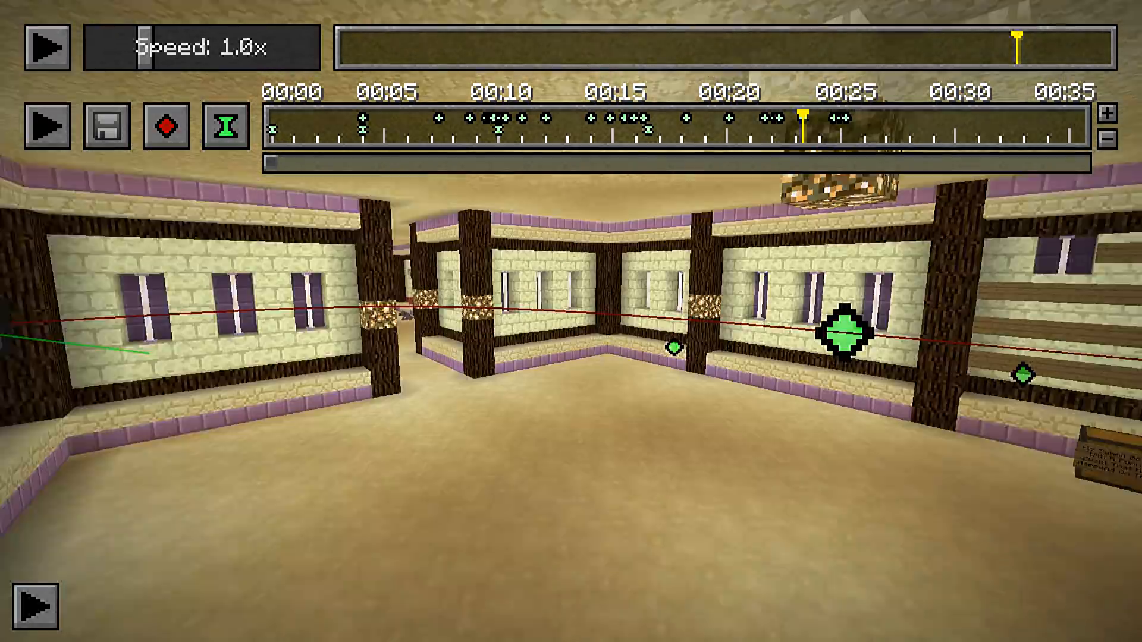
key(w)
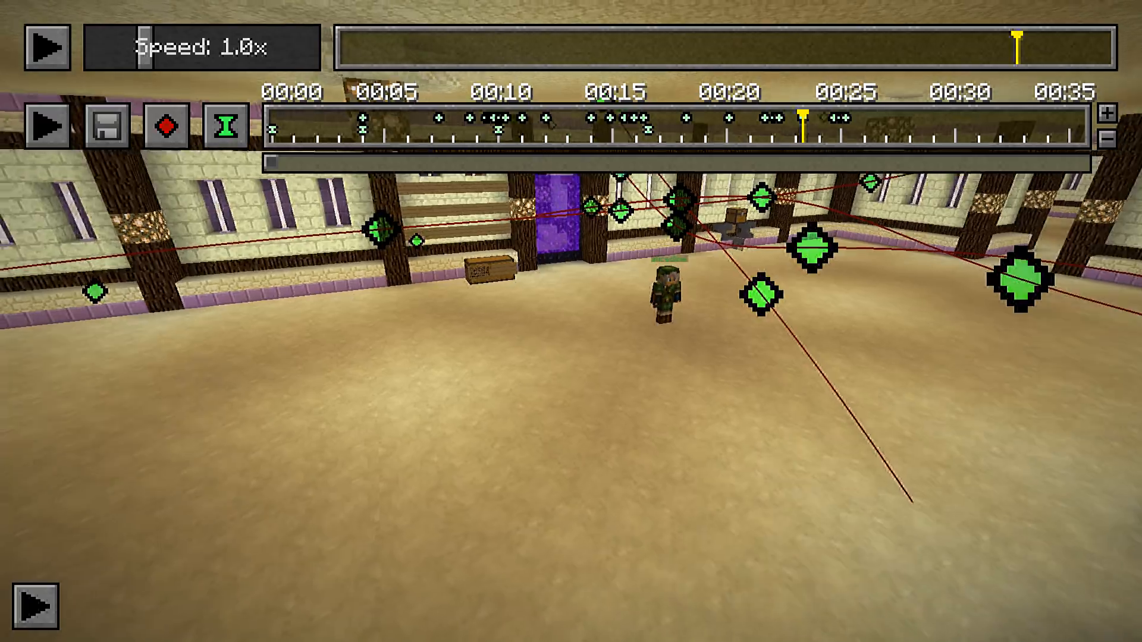
key(w)
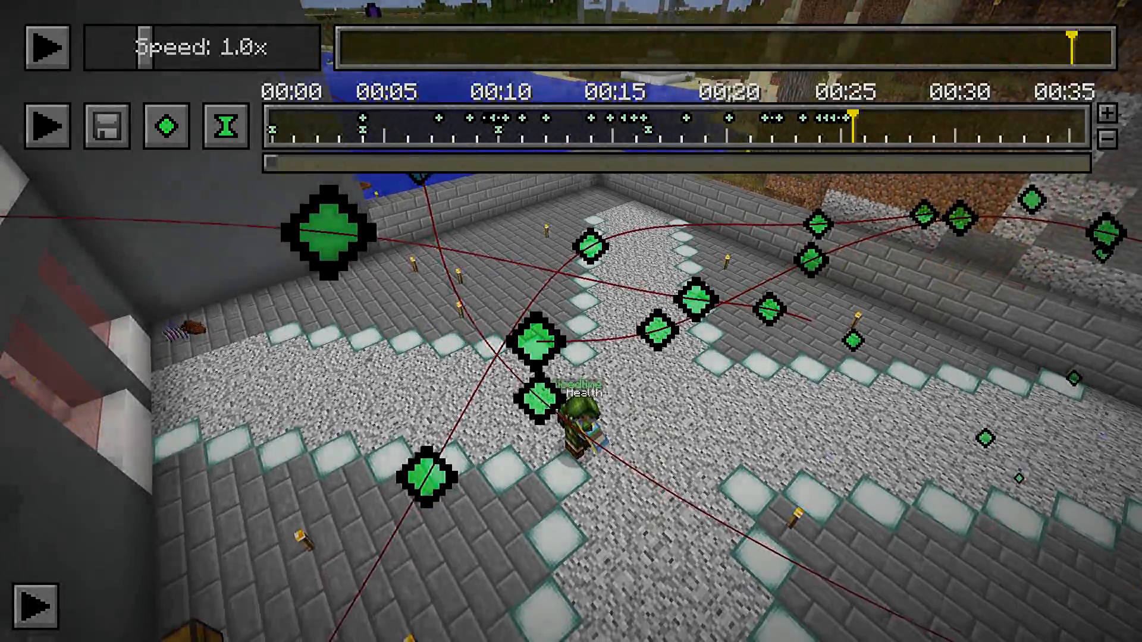
Examine how the moved camera path and its keyframes run around the player in the stone brick courtyard
key(d)
key(a)
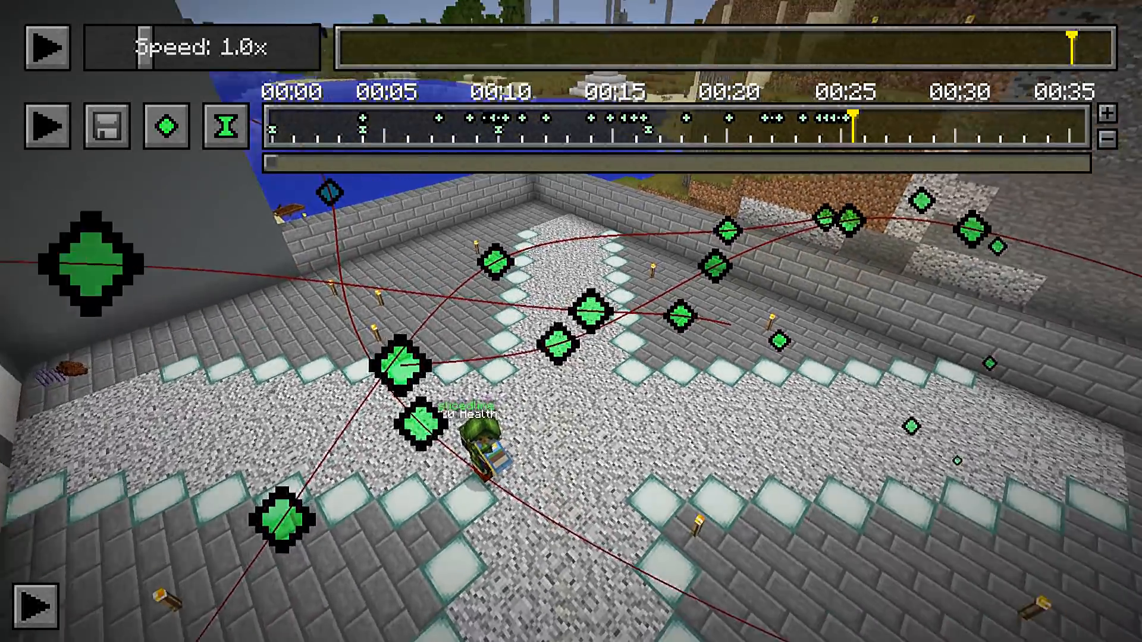
key(a)
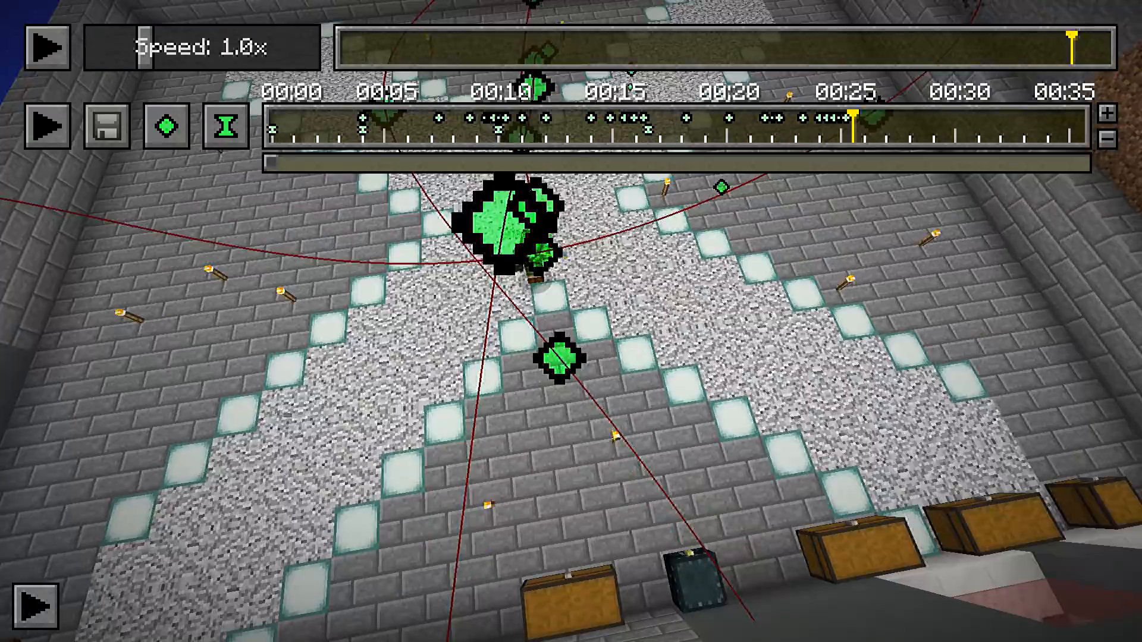
key(d)
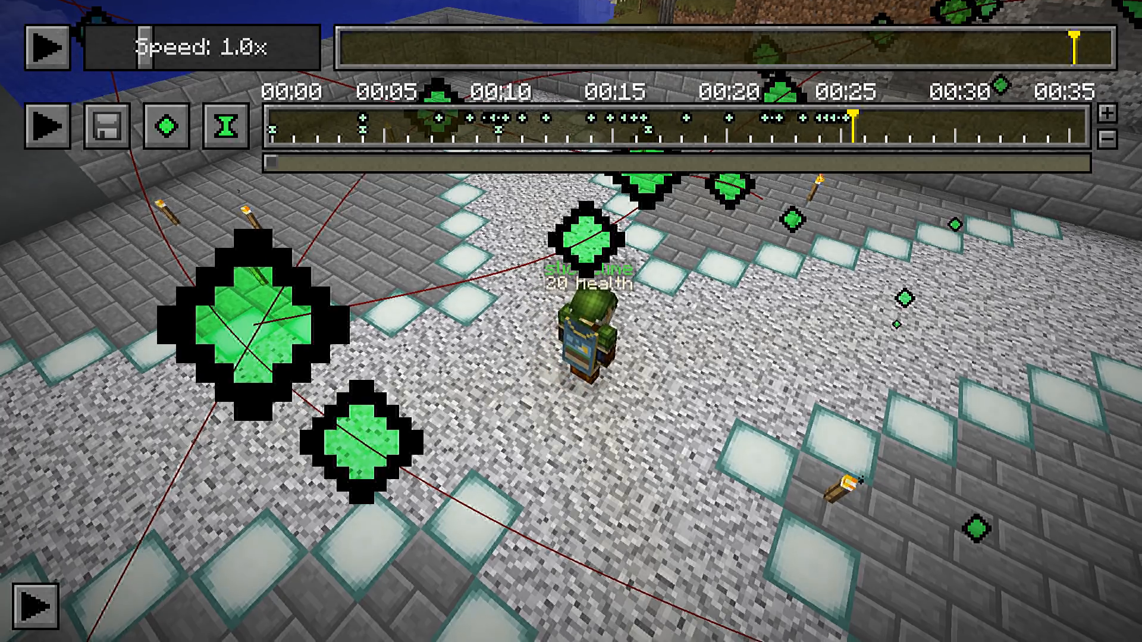
key(a)
key(s)
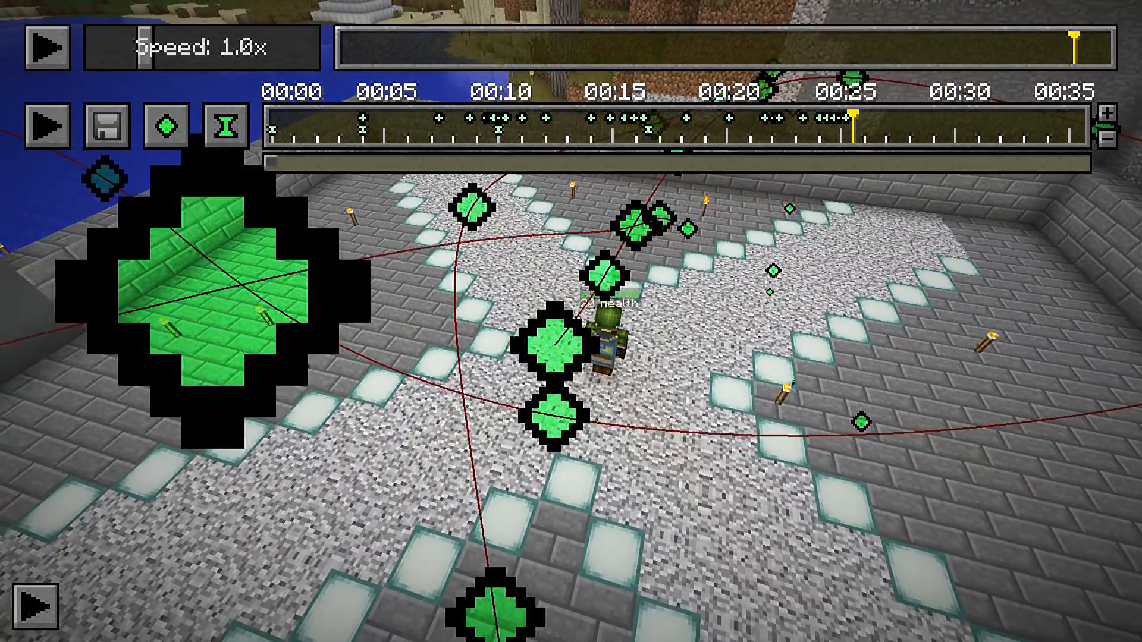
key(a)
key(s)
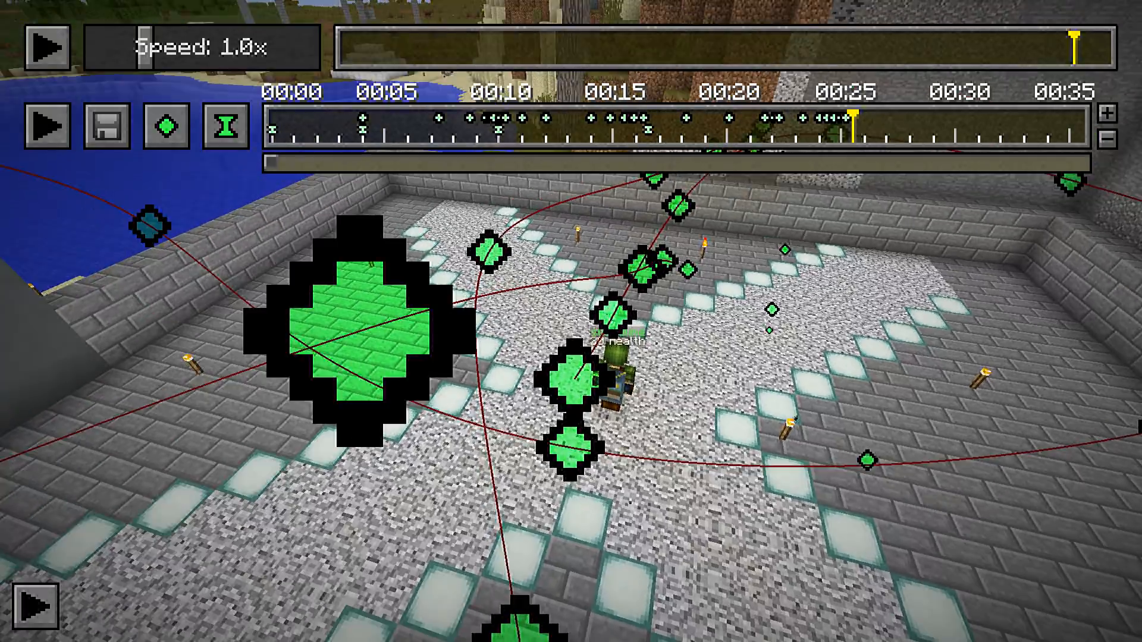
key(s)
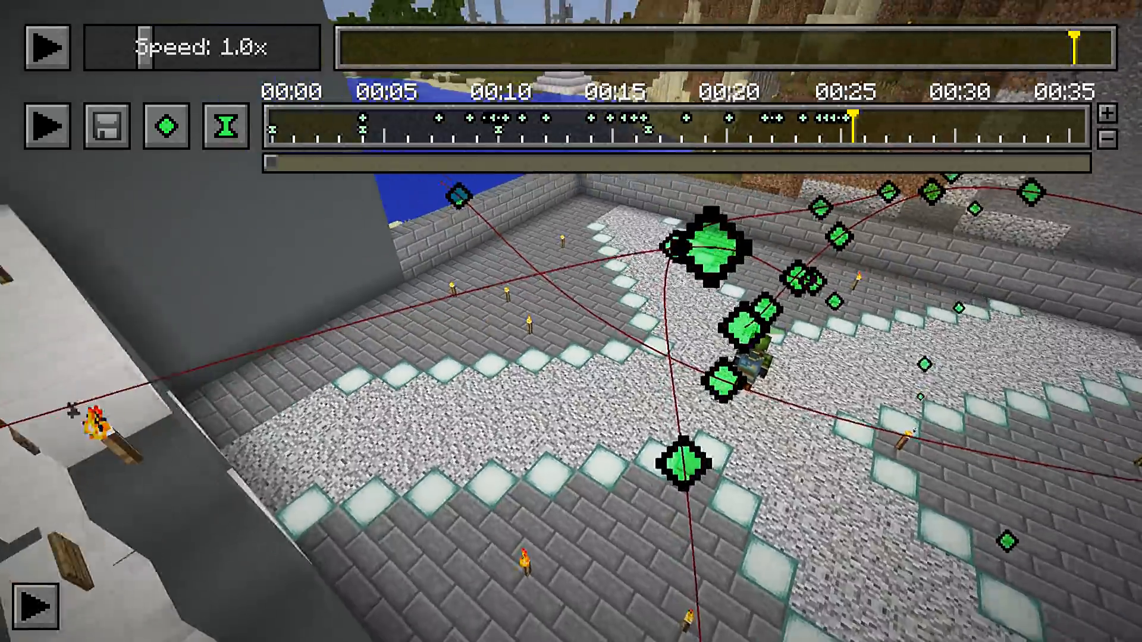
key(s)
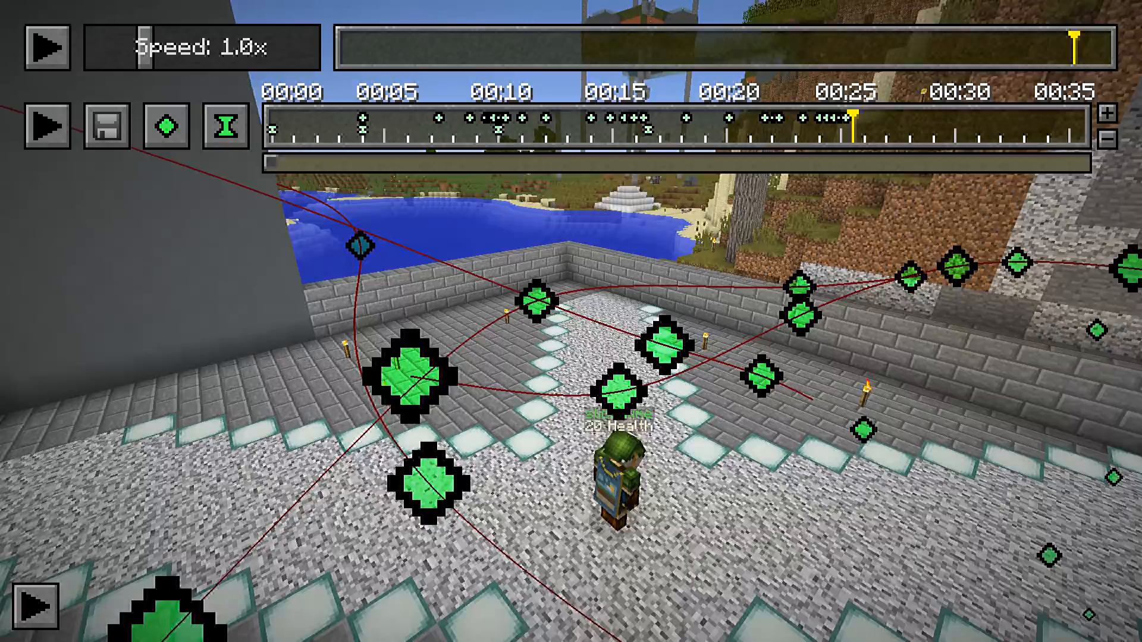
key(a)
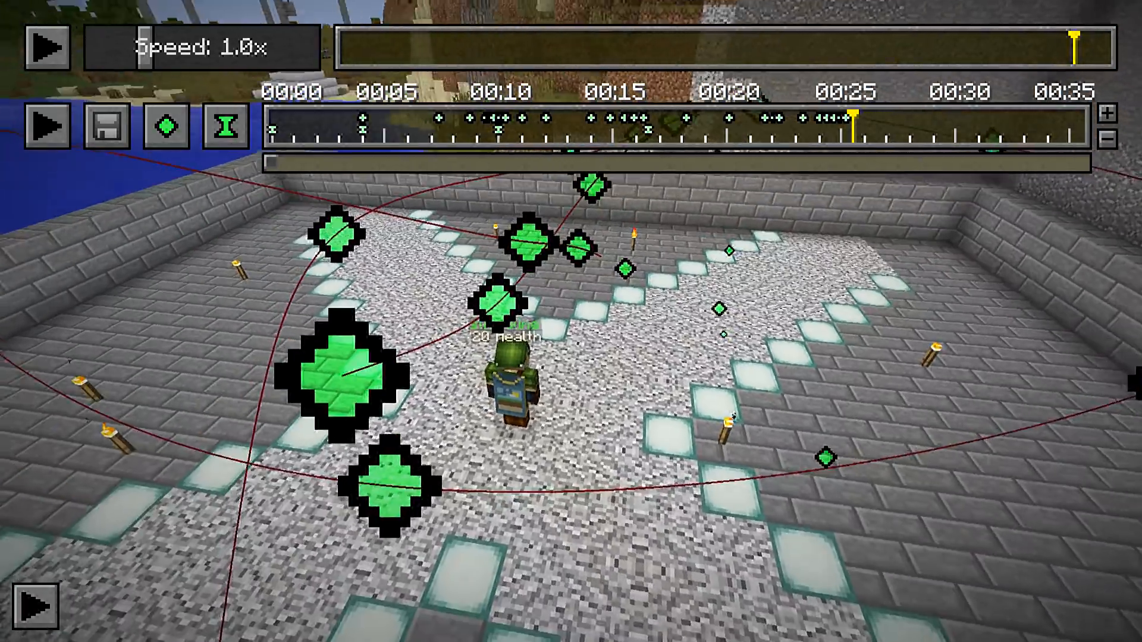
key(a)
key(a)
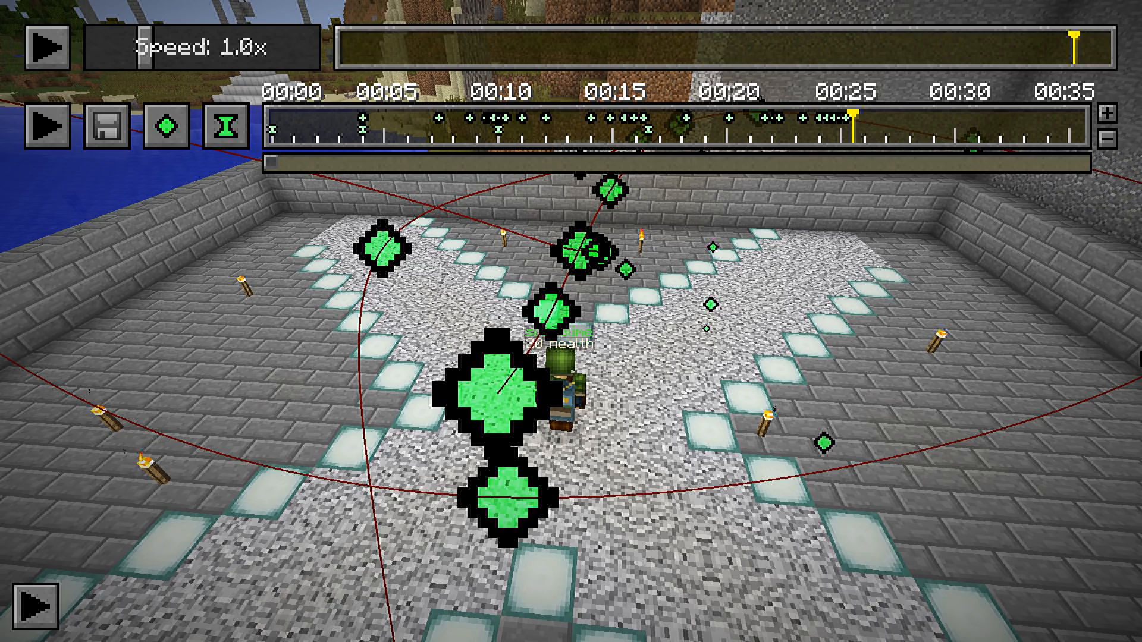
Add a final position keyframe at about 00:32 with a distant view of the base from beyond the lighthouse
key(s)
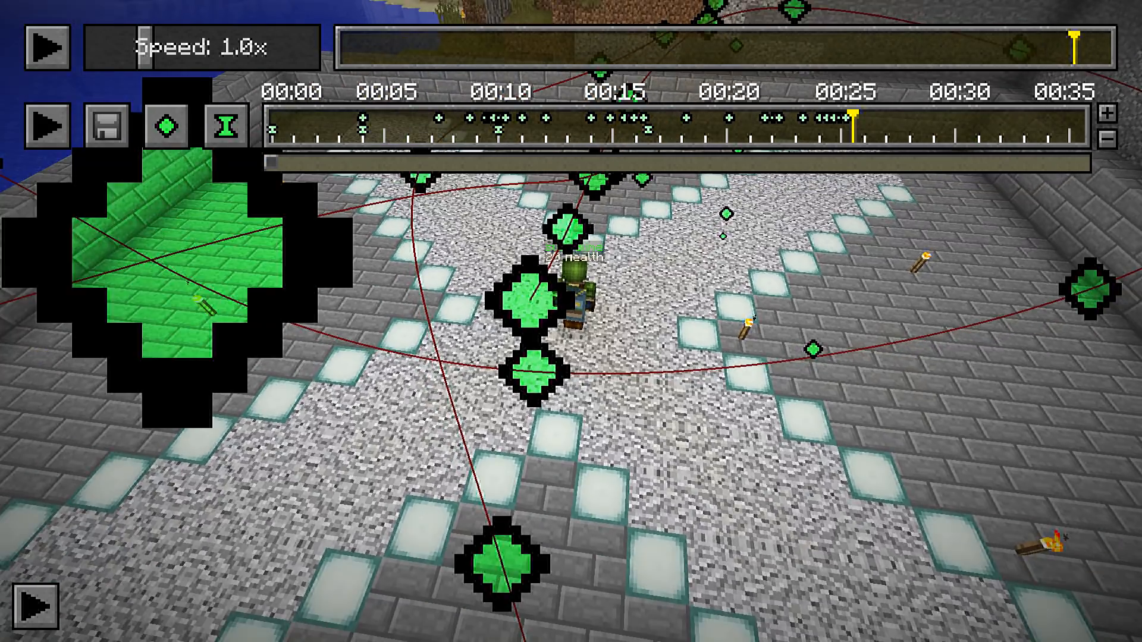
key(s)
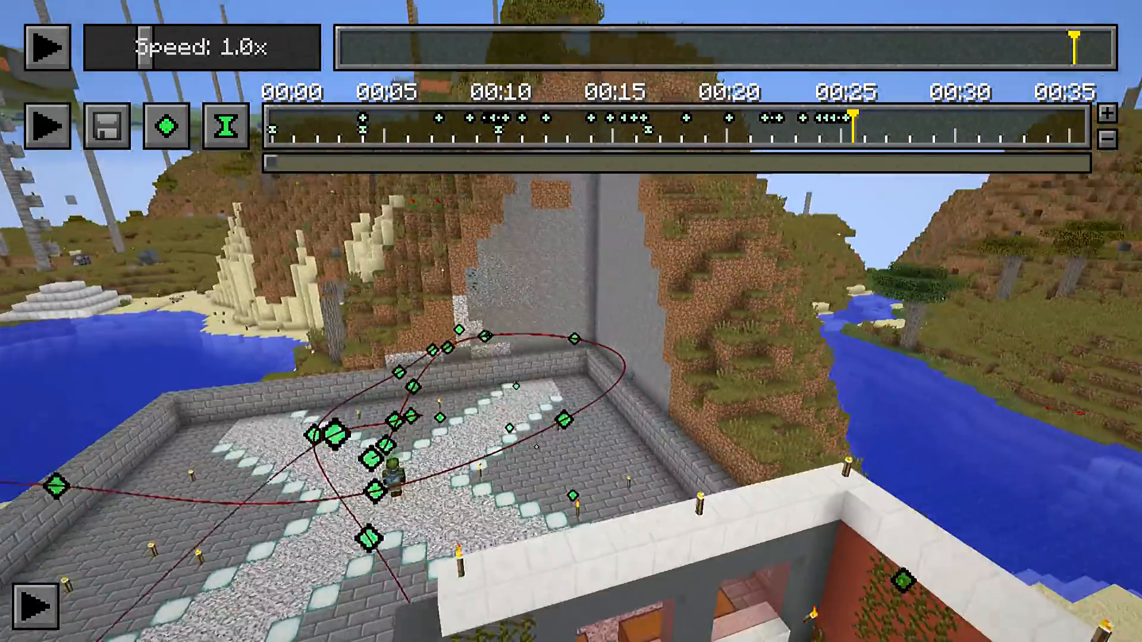
key(s)
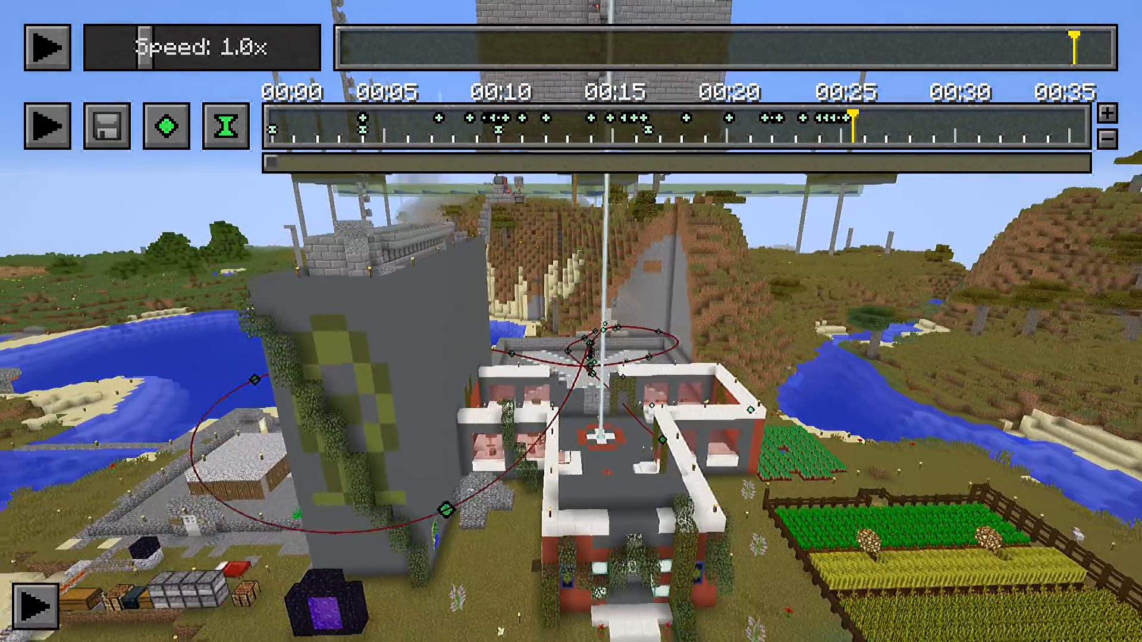
key(s)
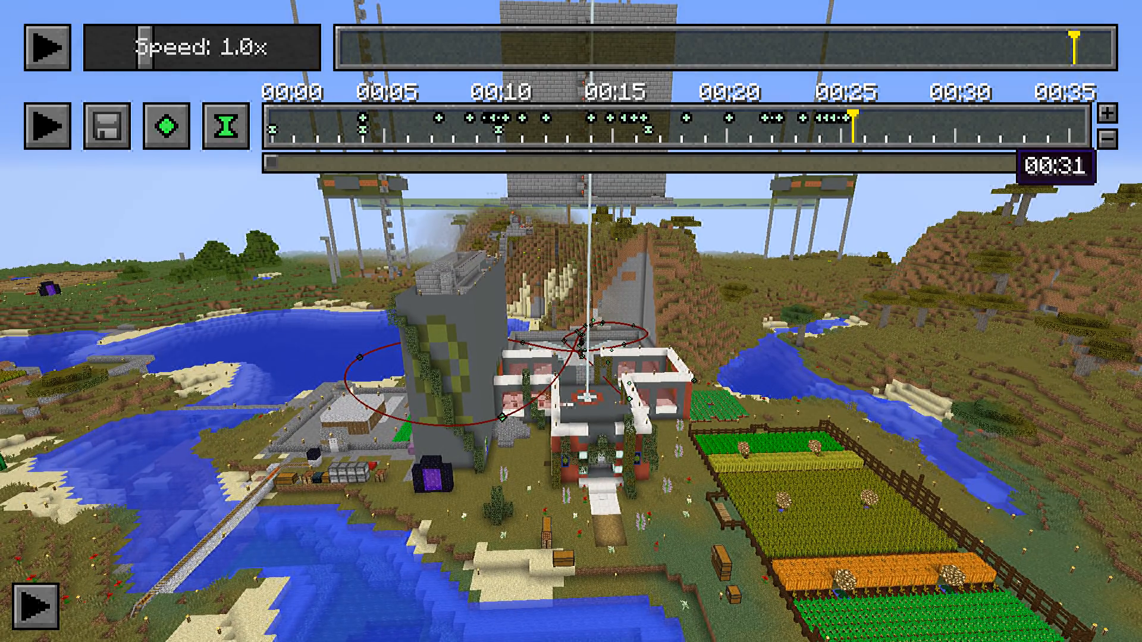
click(975, 127)
drag(981, 127, 1000, 130)
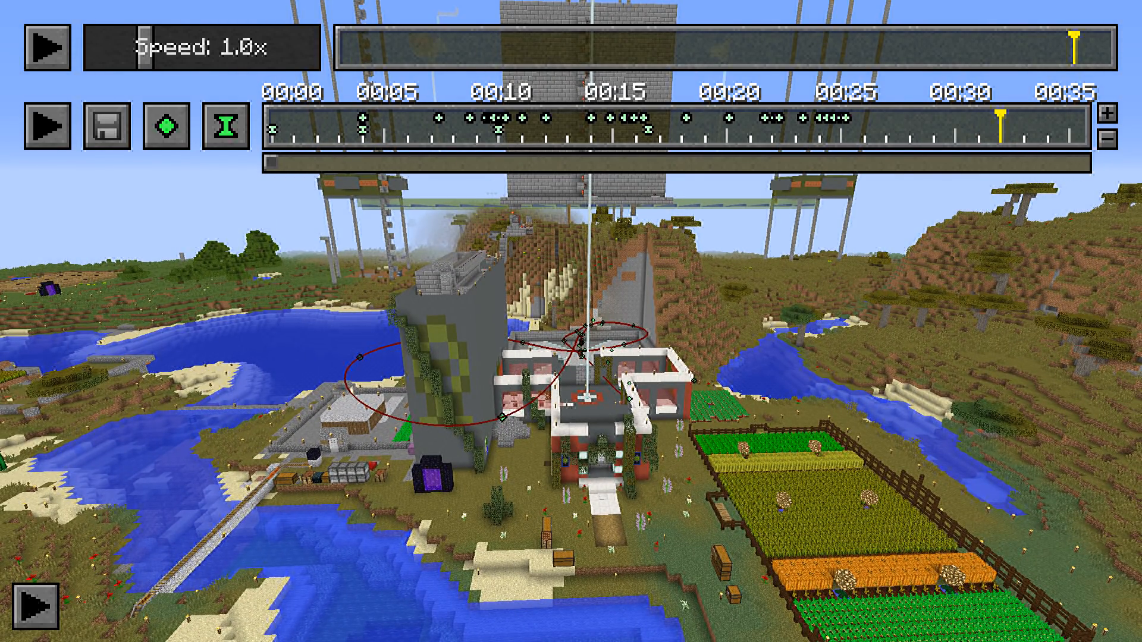
key(a)
key(s)
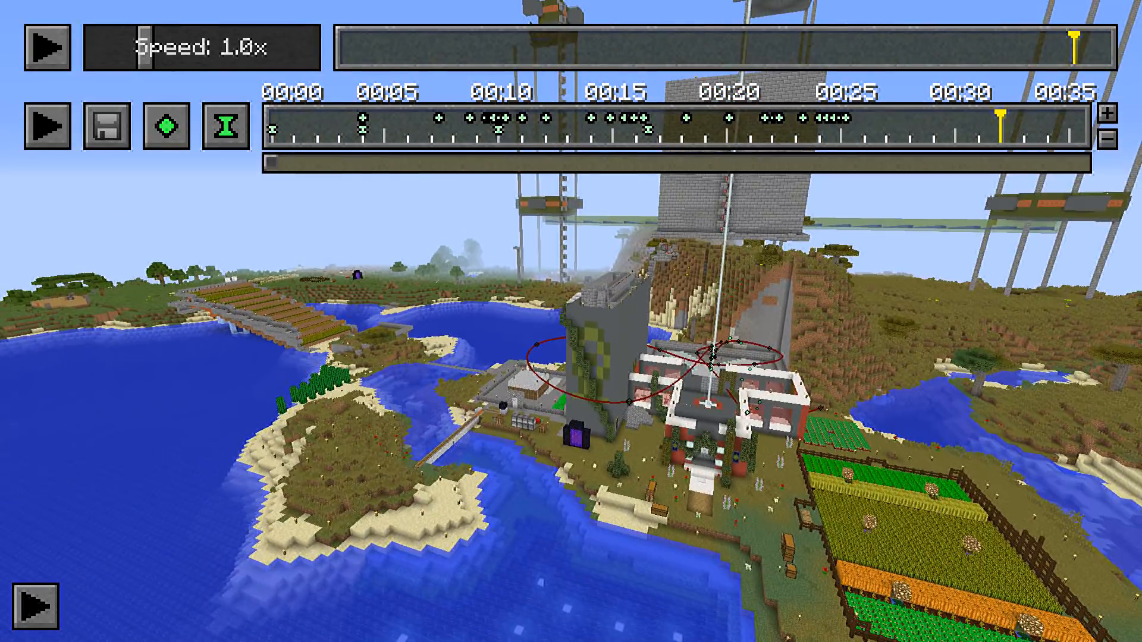
key(s)
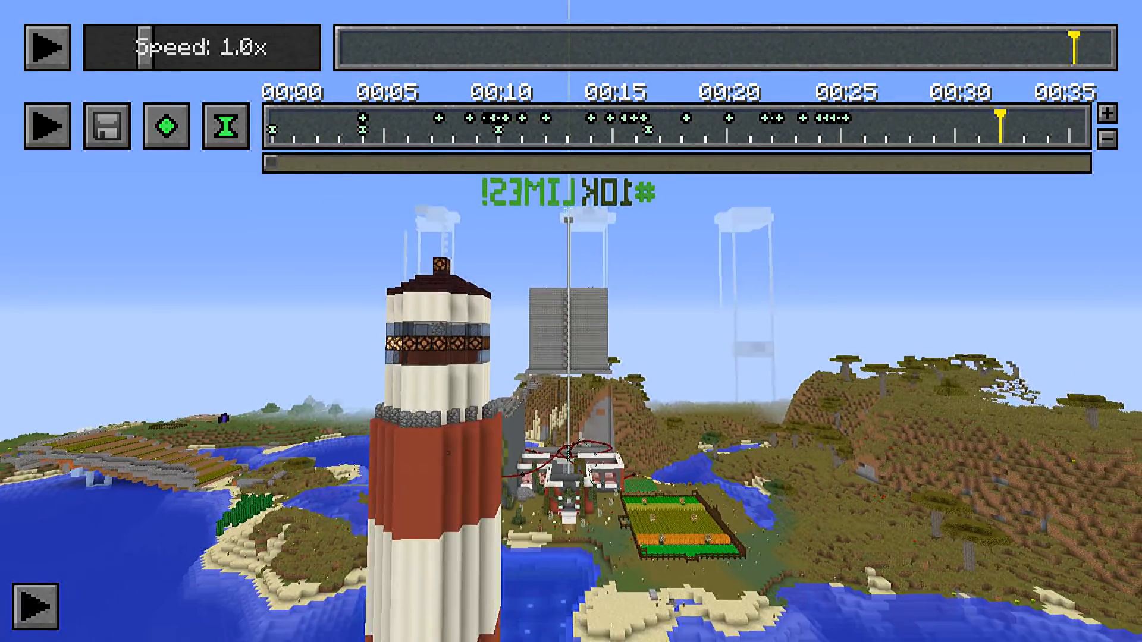
key(s)
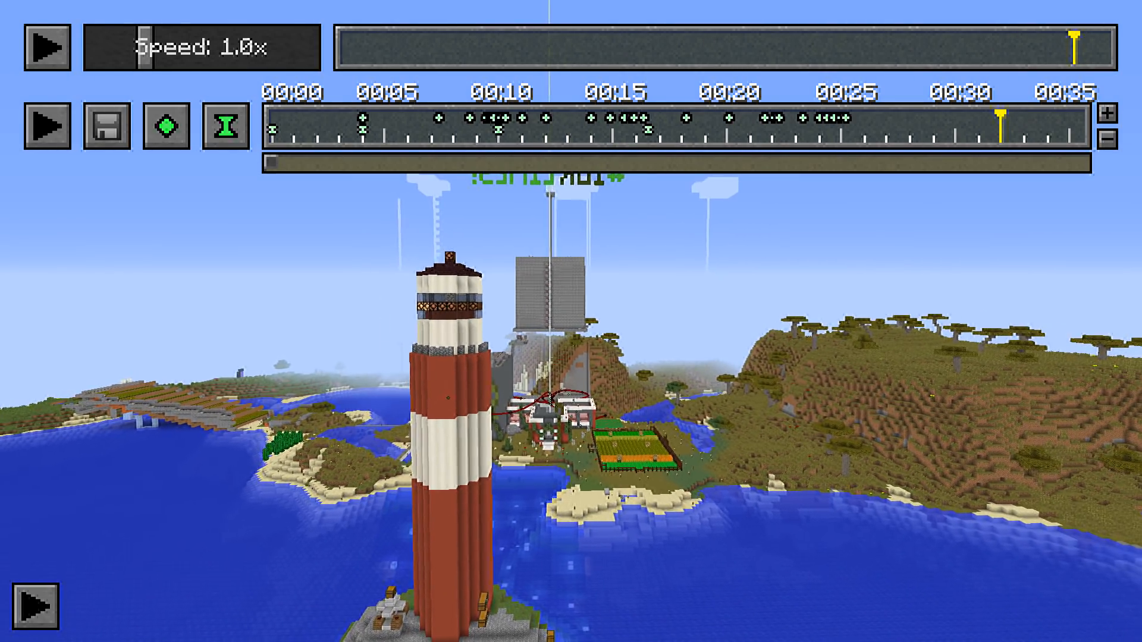
click(167, 126)
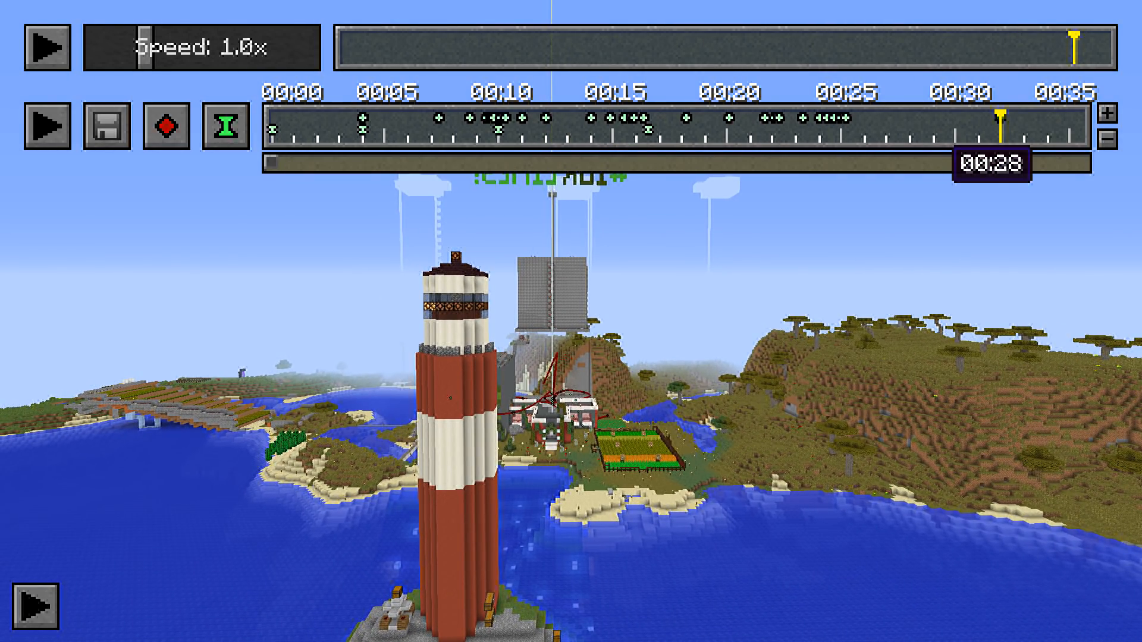
Add intermediate position keyframes between about 00:26 and 00:30 to lead the camera path from the courtyard out past the lighthouse
drag(881, 122, 890, 122)
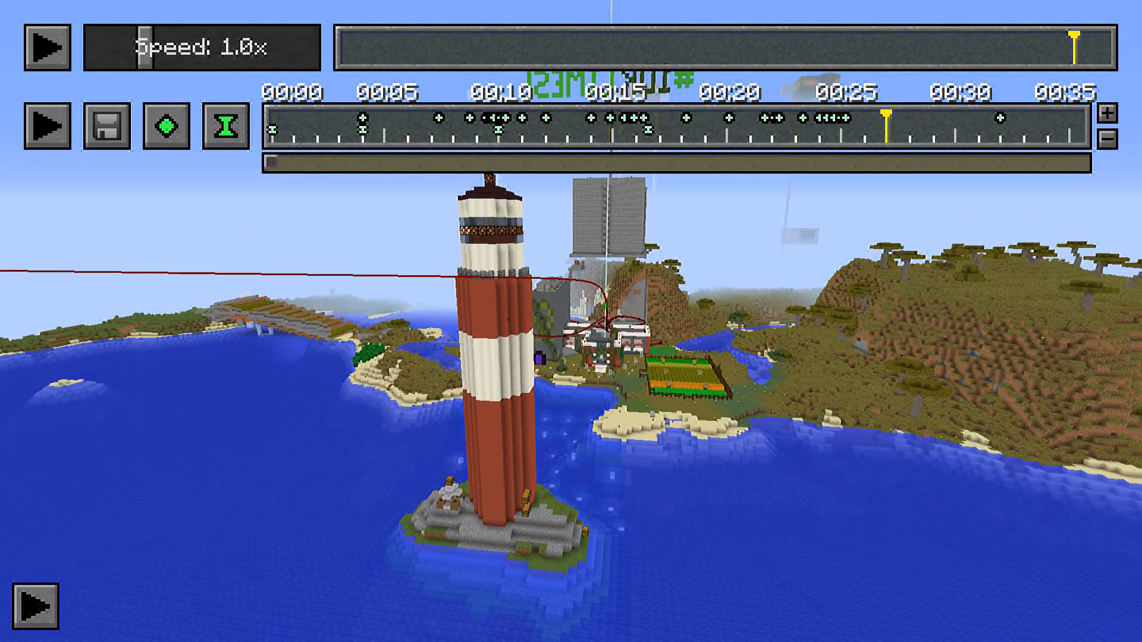
key(w)
key(d)
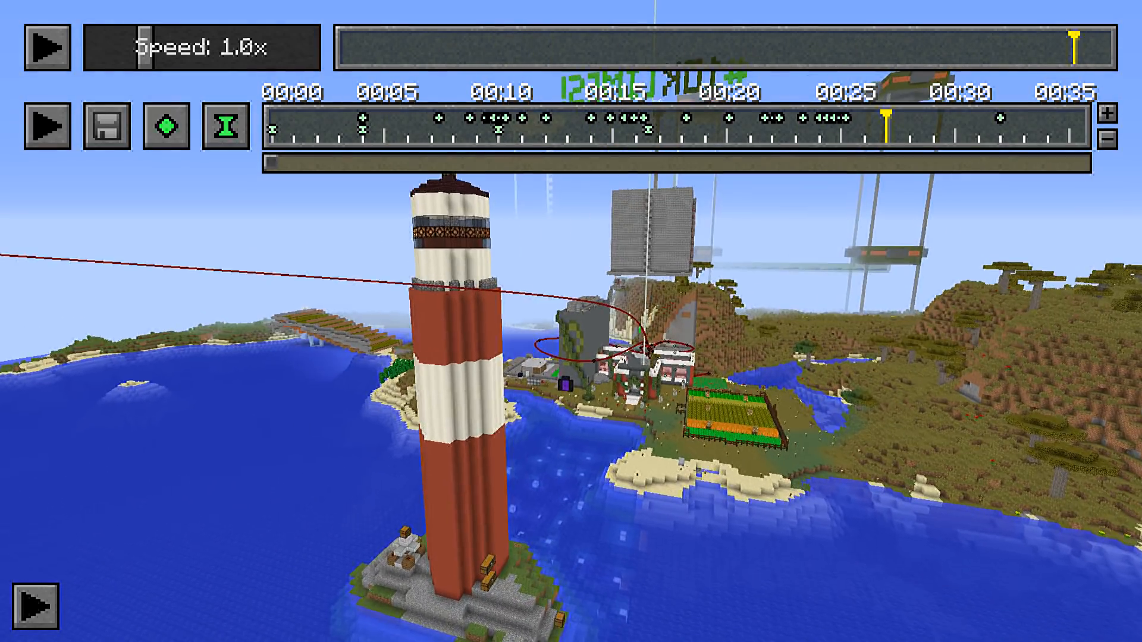
key(w)
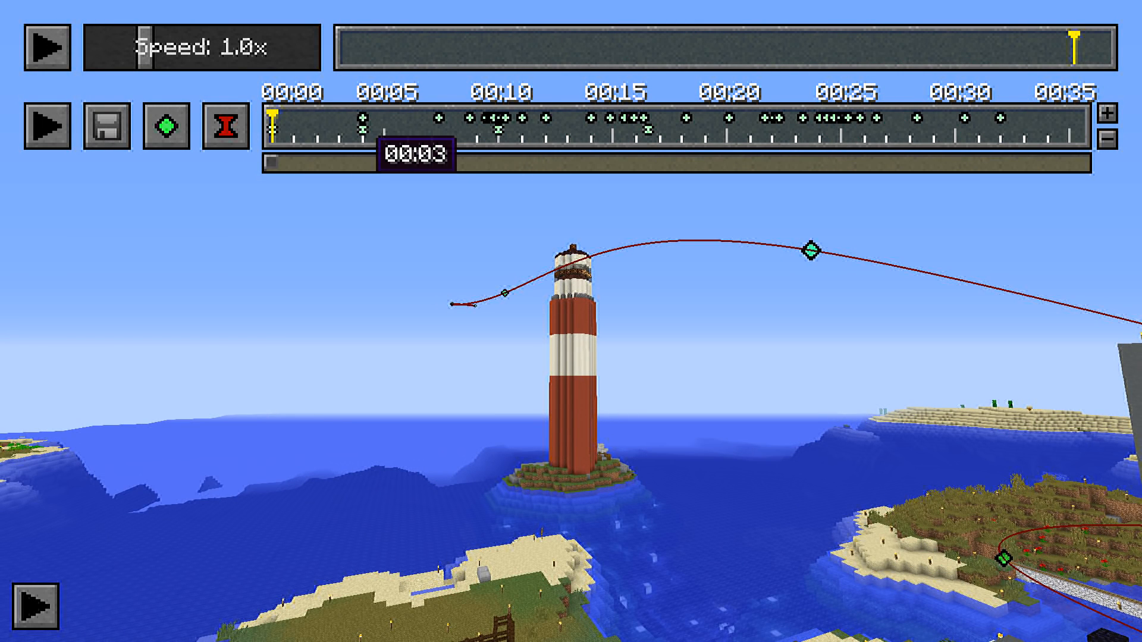
Play back the extended camera path up to about 00:20 and examine its keyframes around the buildings and the courtyard
click(47, 126)
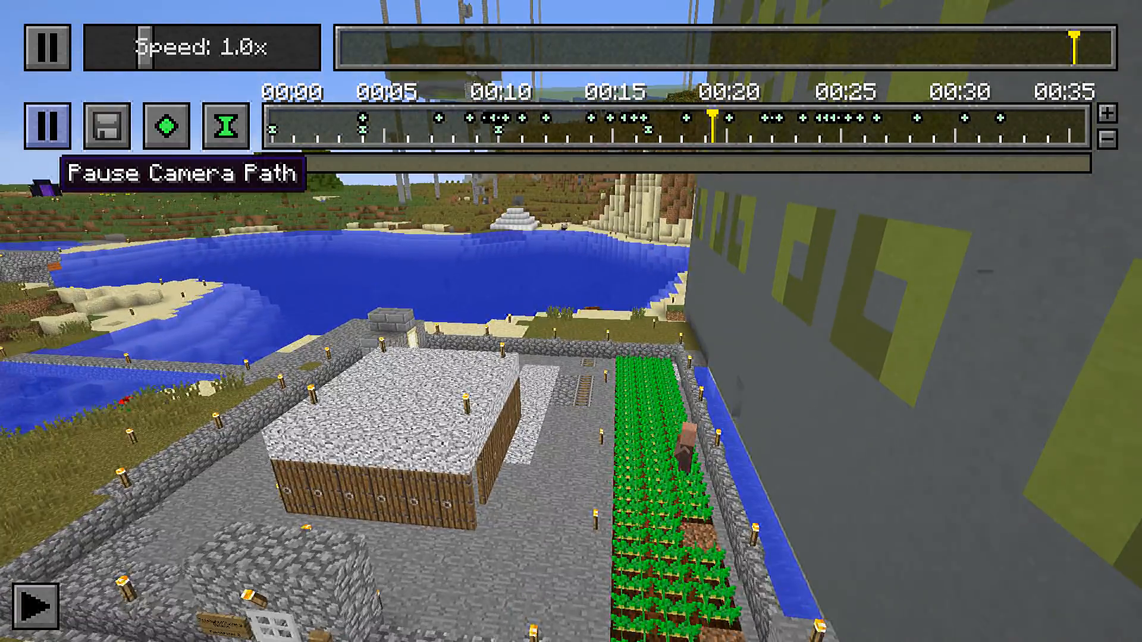
click(47, 126)
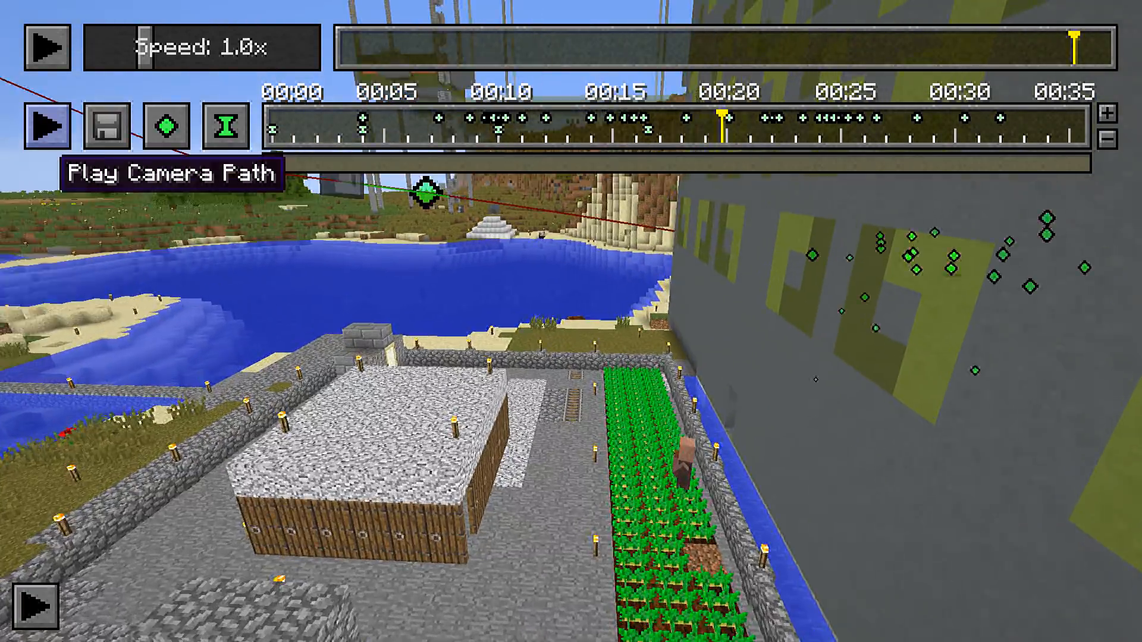
click(130, 226)
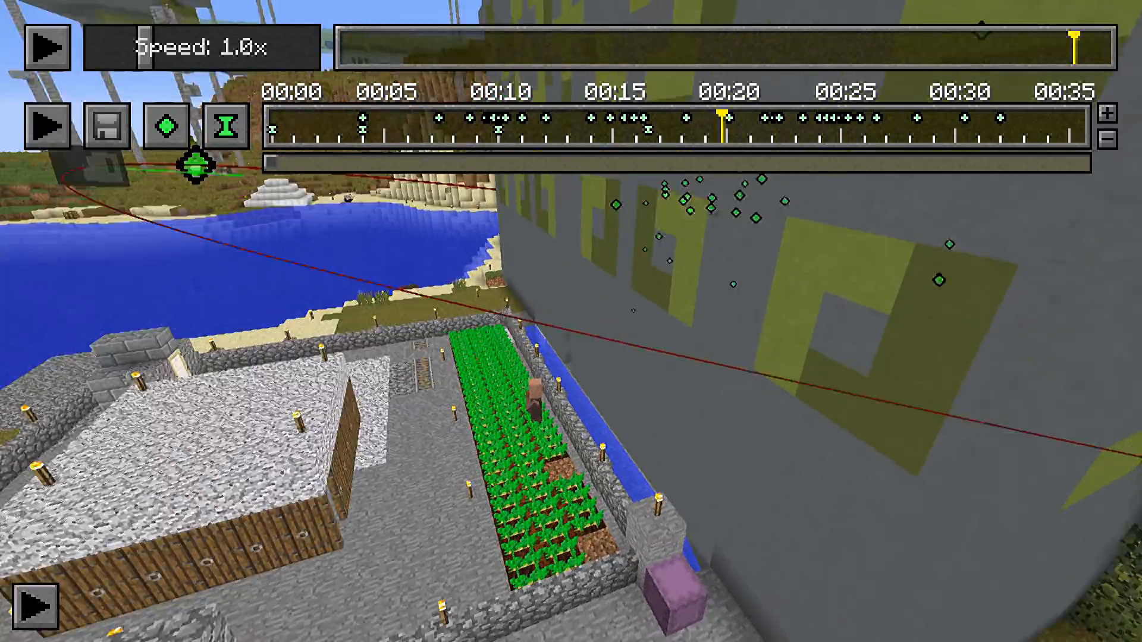
key(s)
key(d)
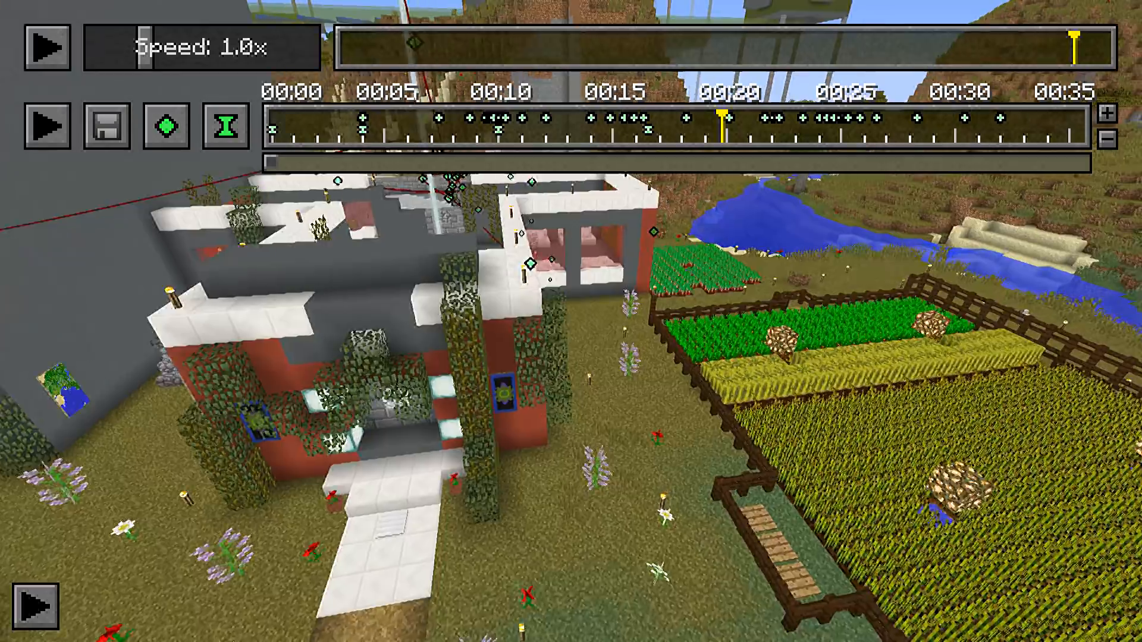
key(w)
key(space)
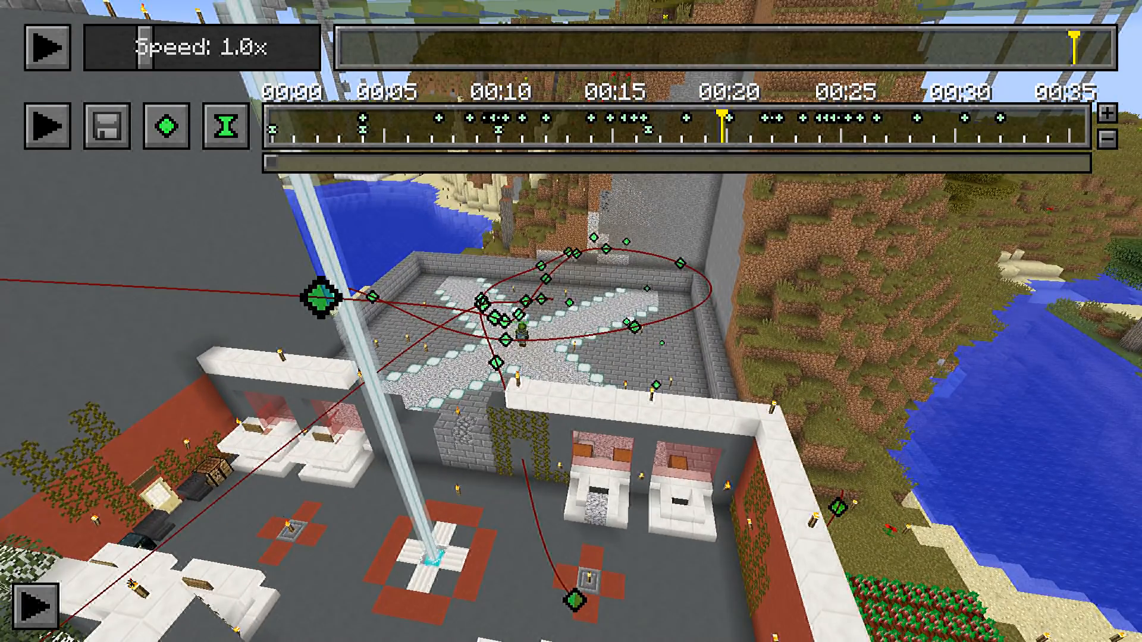
Overwrite the saved "Highlight" preset in the Keyframe Repository with the current camera path
key(x)
click(571, 134)
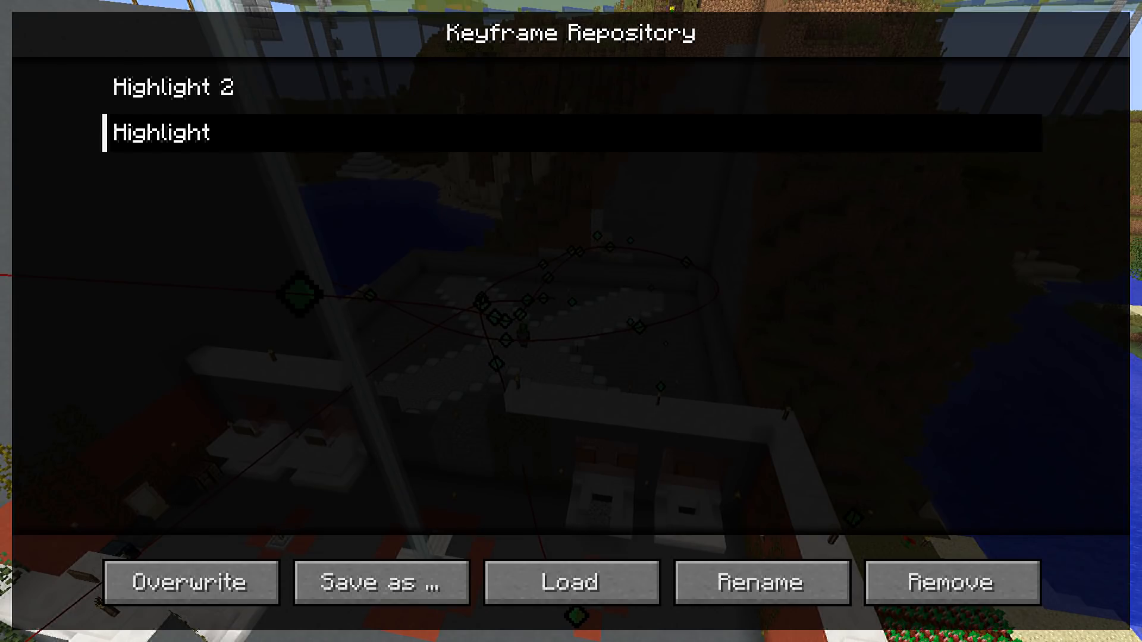
click(191, 583)
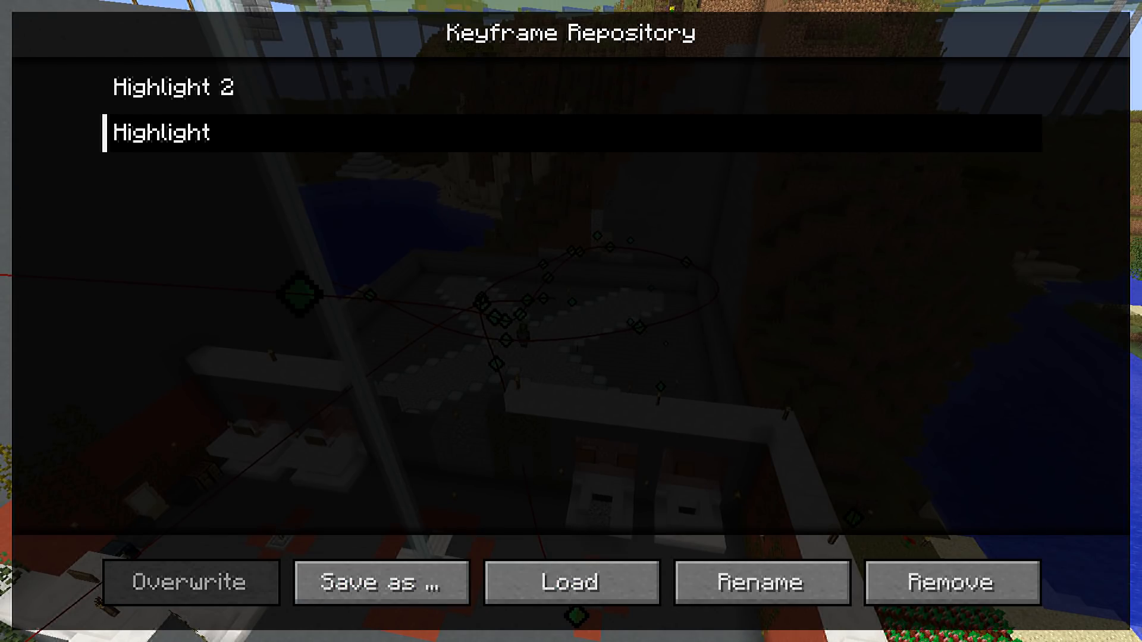
key(Escape)
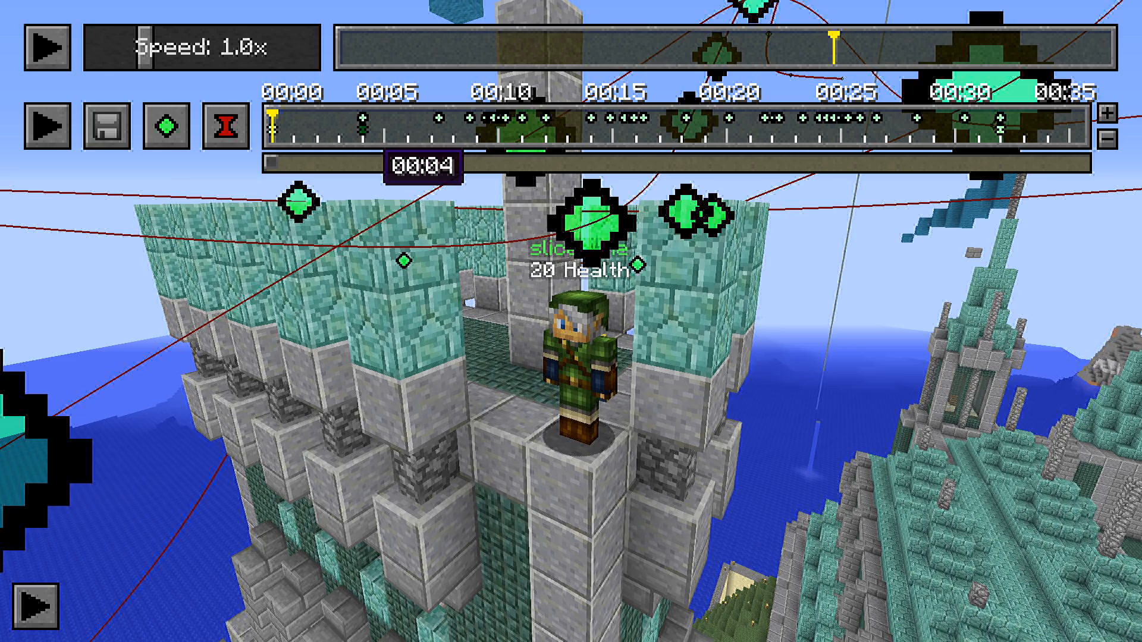
Check the time index and timeline position of the time keyframes at 00:04 and 00:32 without changing them
double_click(363, 130)
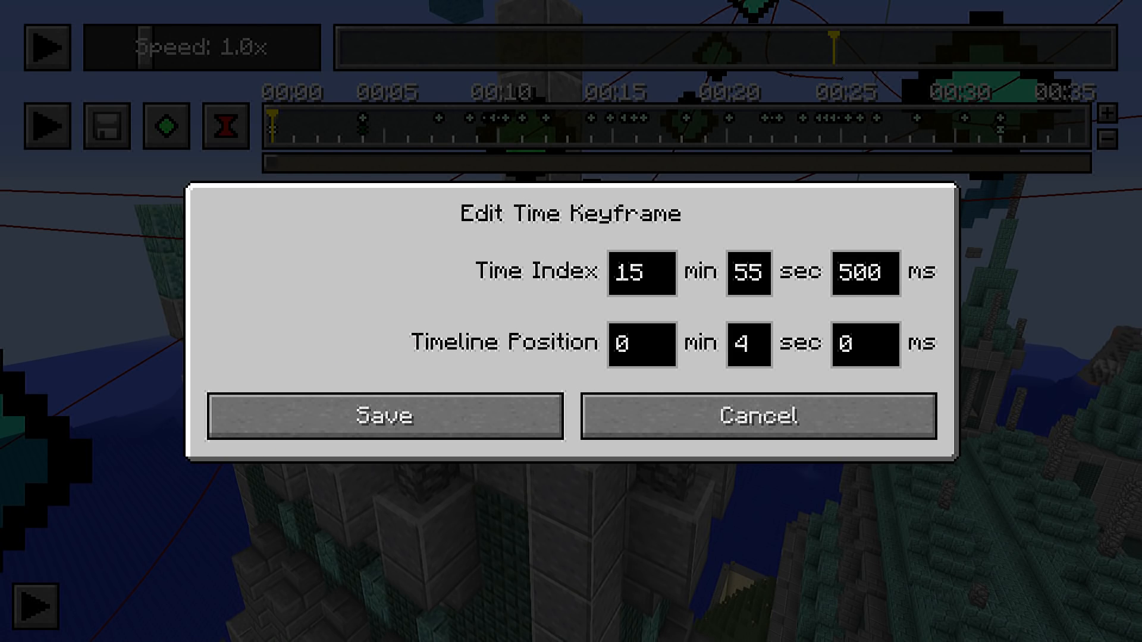
click(758, 416)
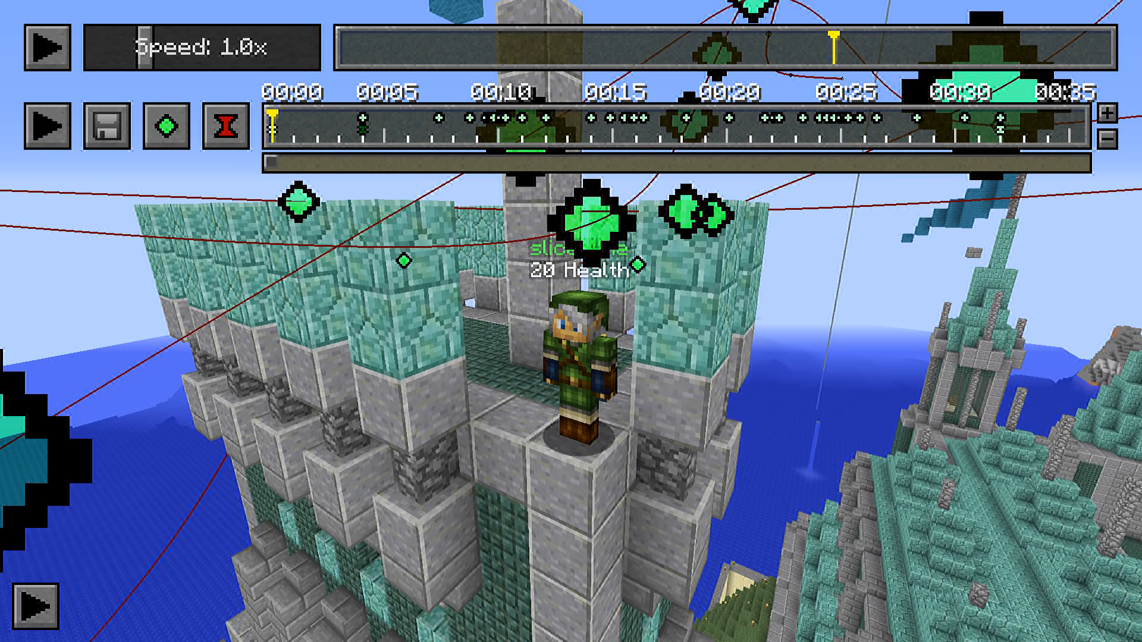
double_click(1000, 128)
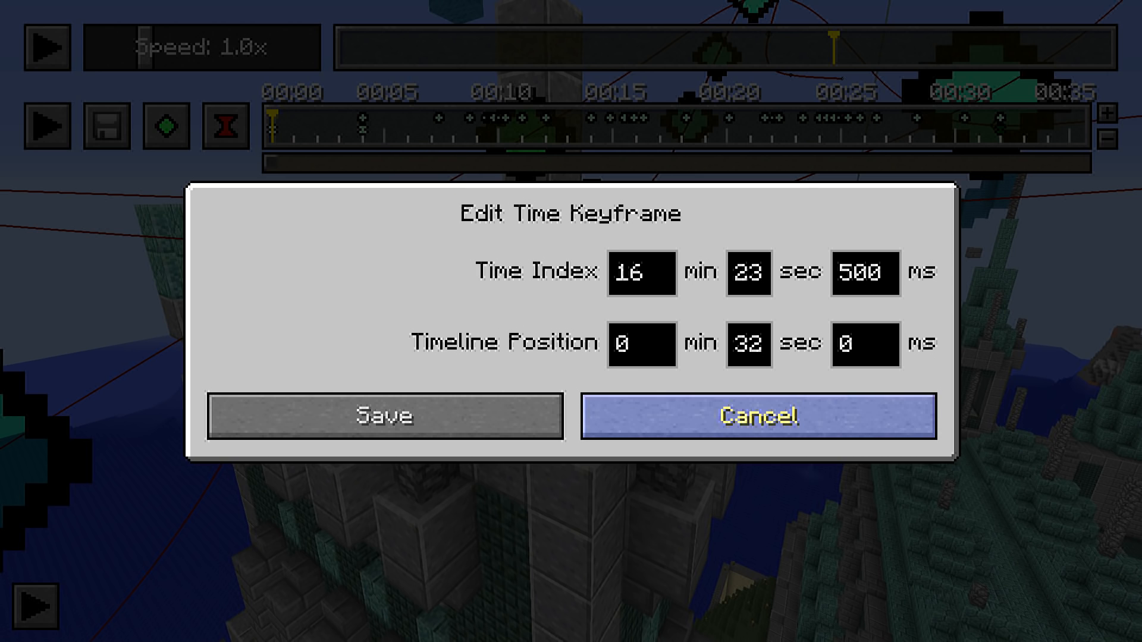
click(758, 415)
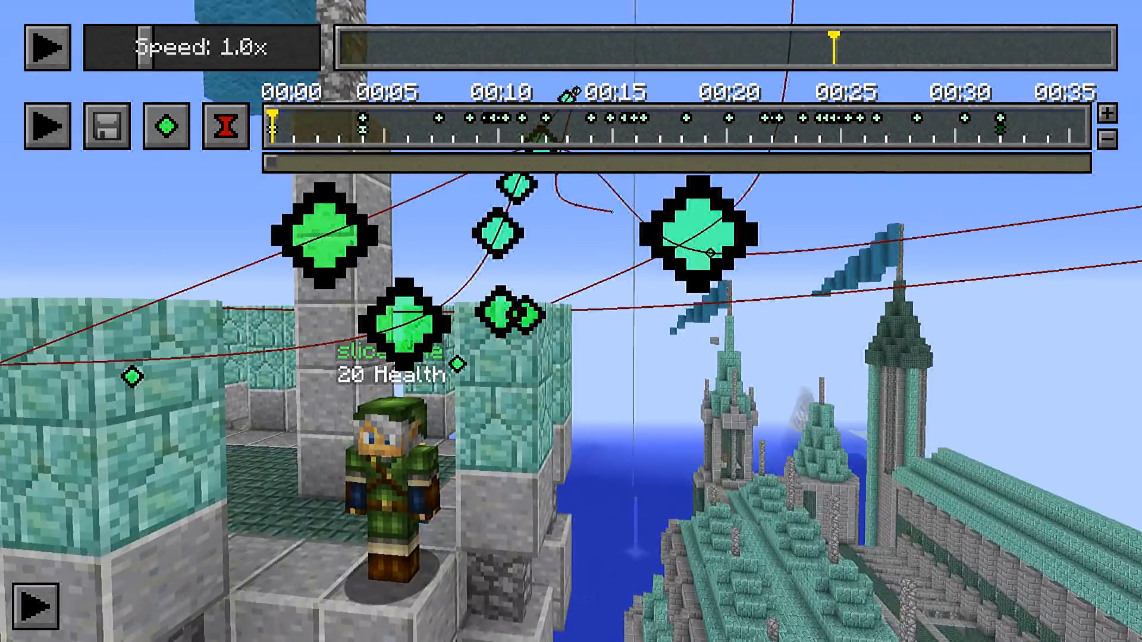
key(s)
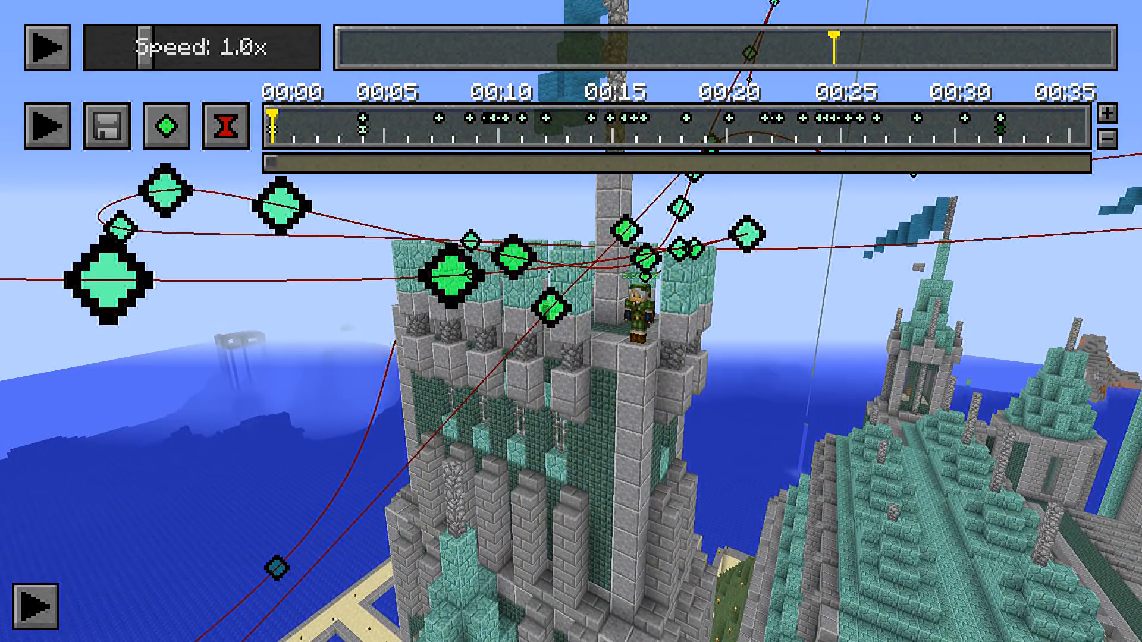
Render the camera path and, in Vegas Pro, place the rendered clip on a video track above the music
click(107, 126)
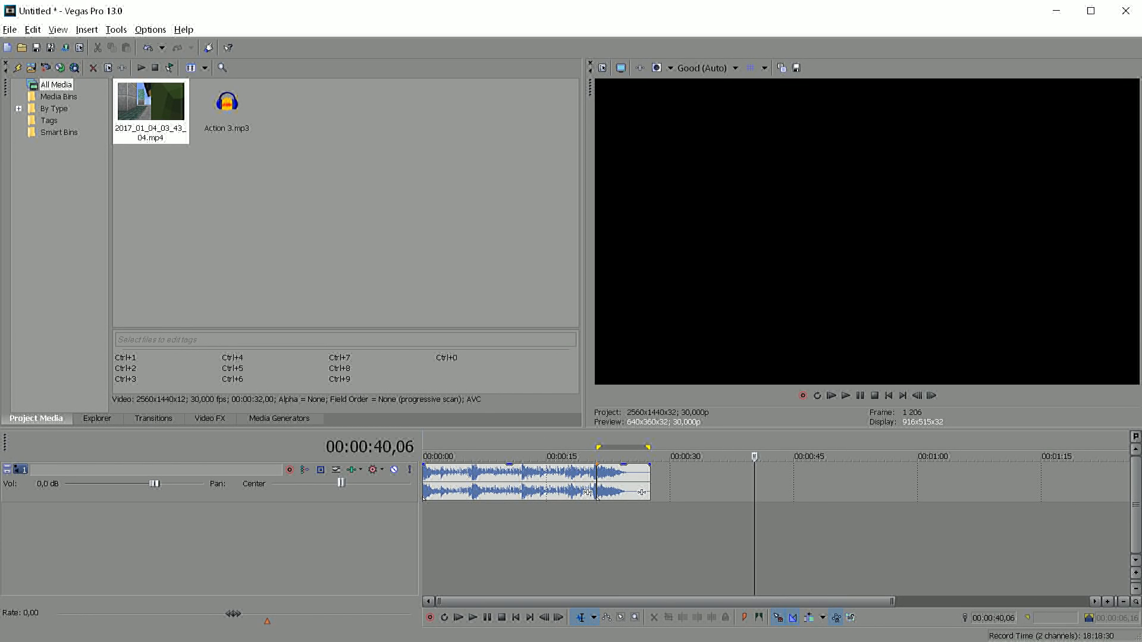
drag(150, 111, 541, 523)
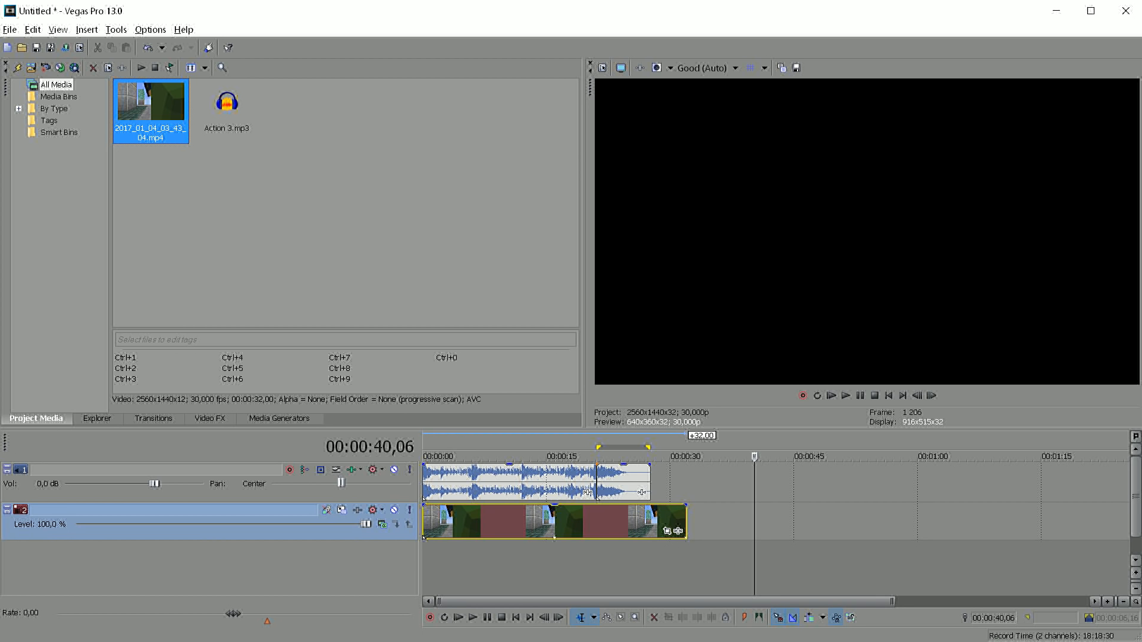
drag(179, 533, 178, 473)
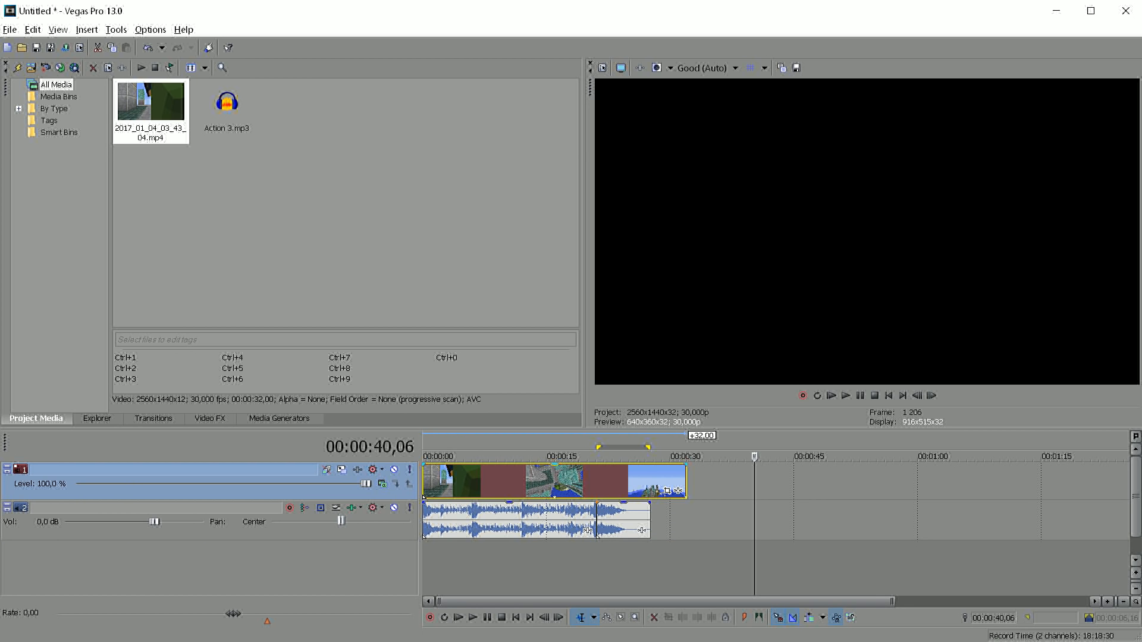
Split the video clip at 00:00:04,00, remove its first four seconds with the gap closed, and return the cursor to the start
key(space)
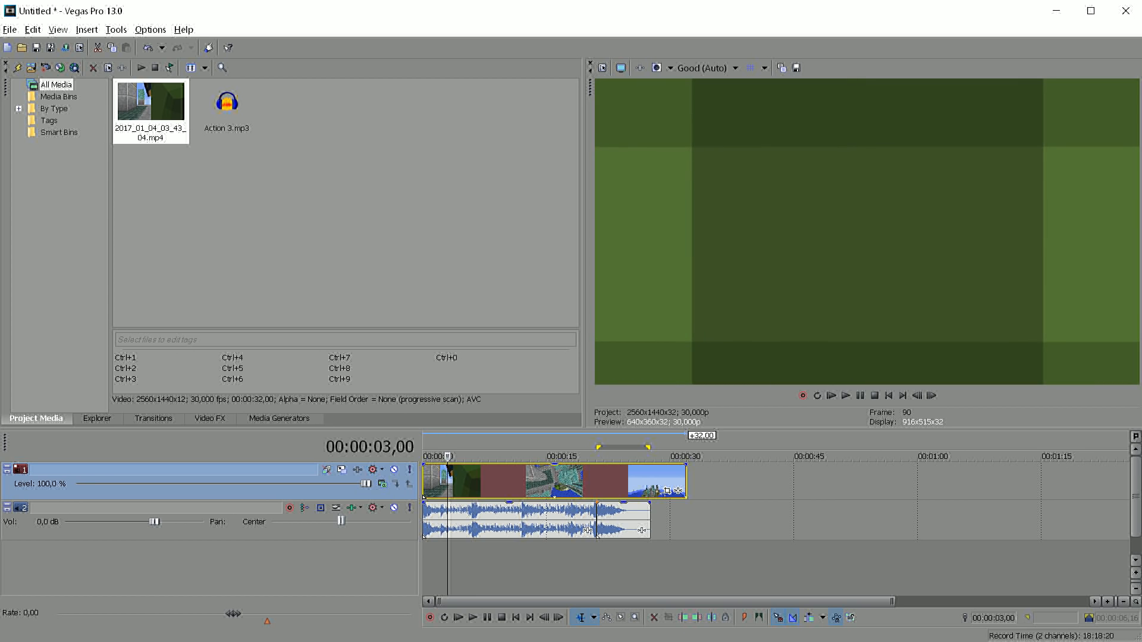
key(space)
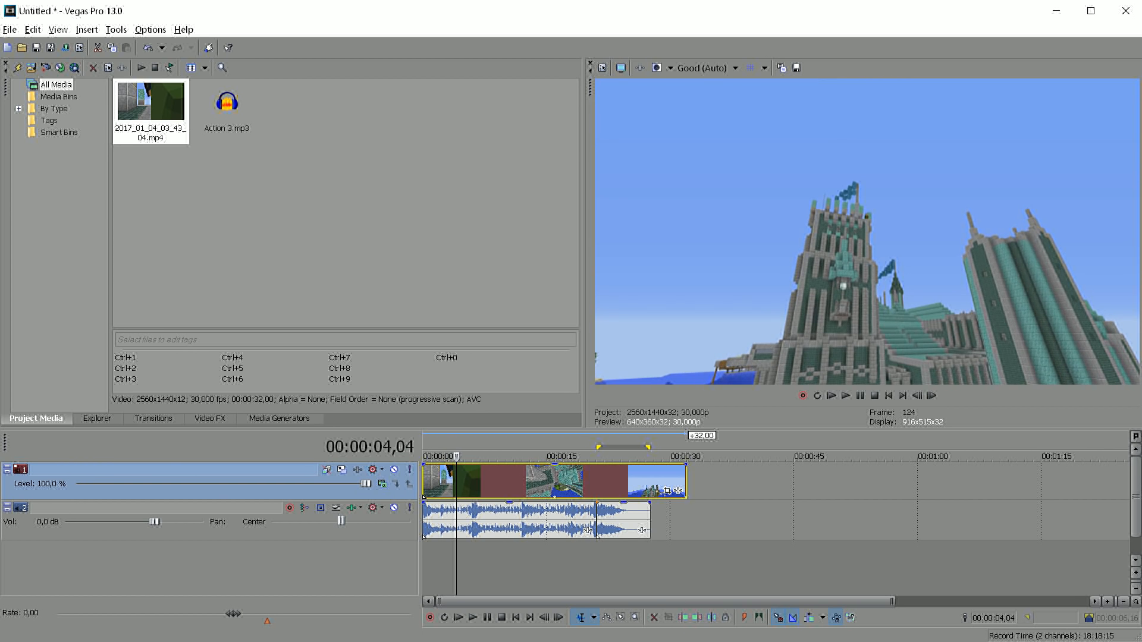
key(space)
key(Right)
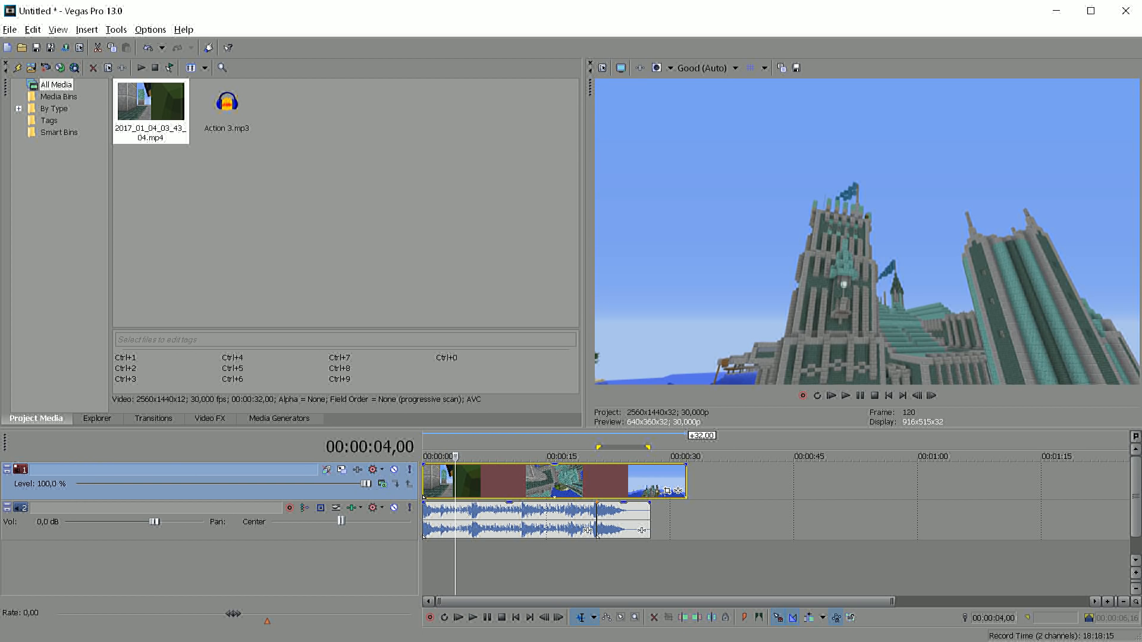
scroll(775, 517, up, 3)
key(s)
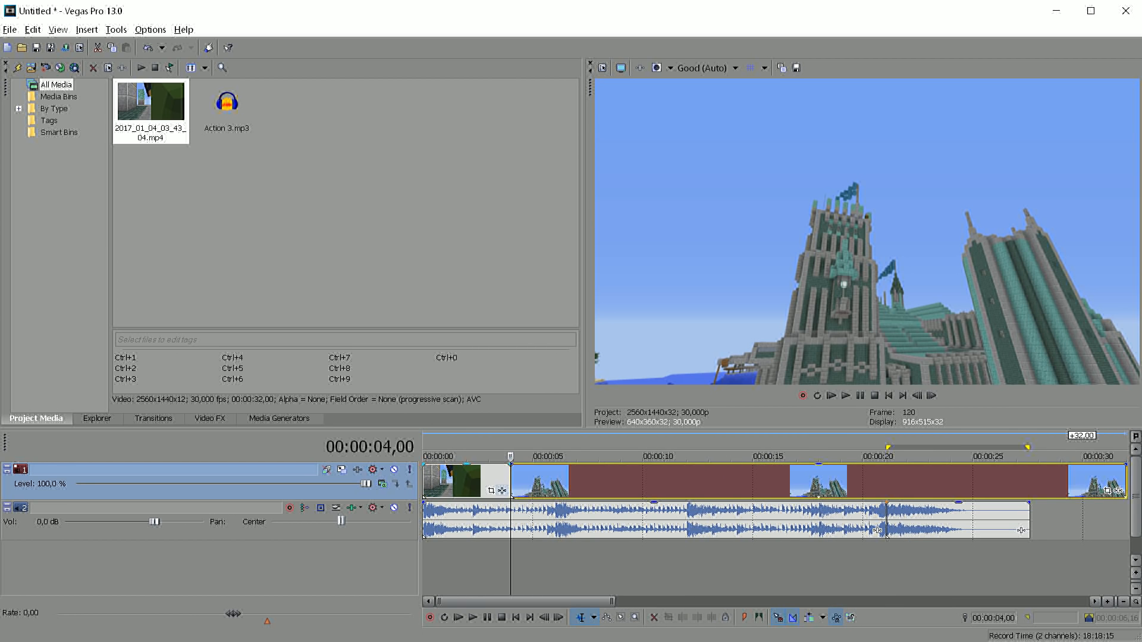
click(470, 480)
key(Delete)
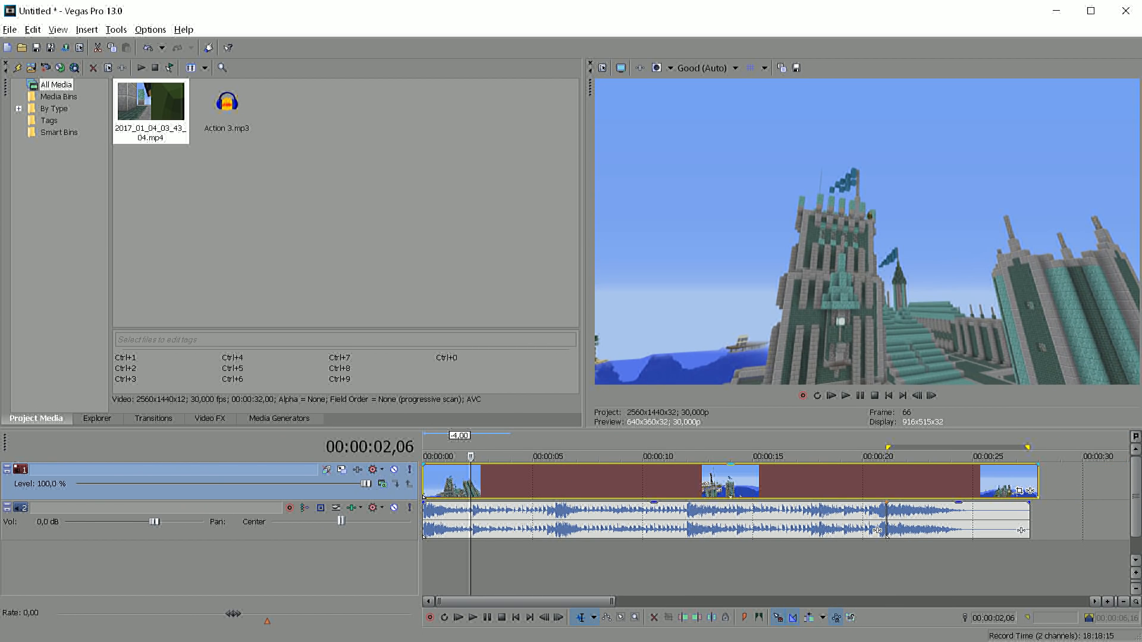
key(Home)
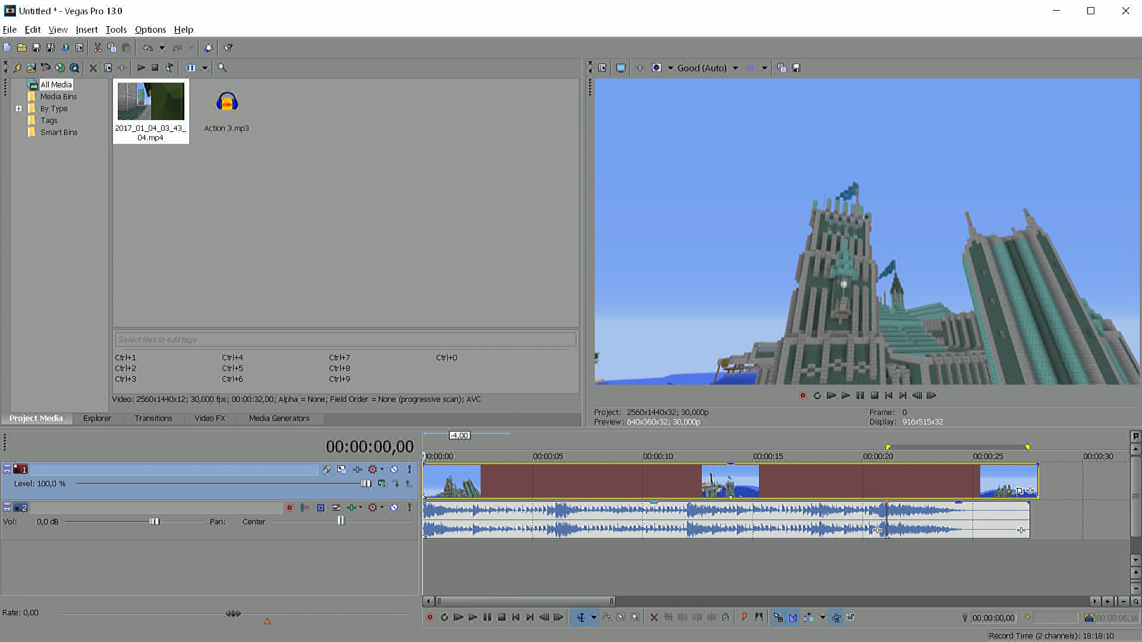
scroll(886, 536, down, 2)
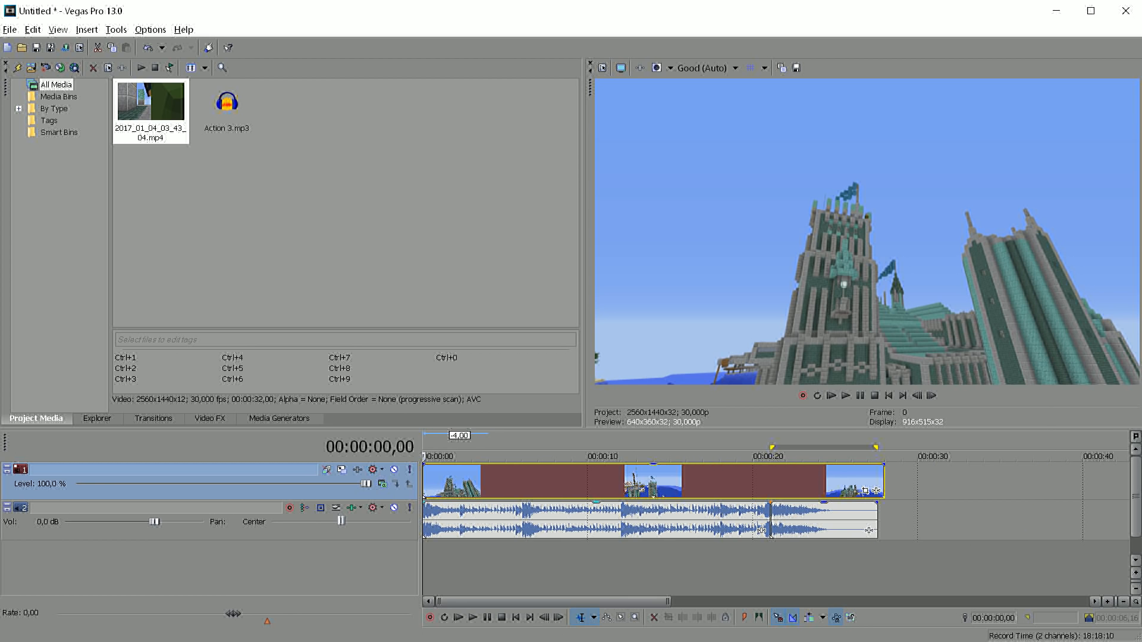
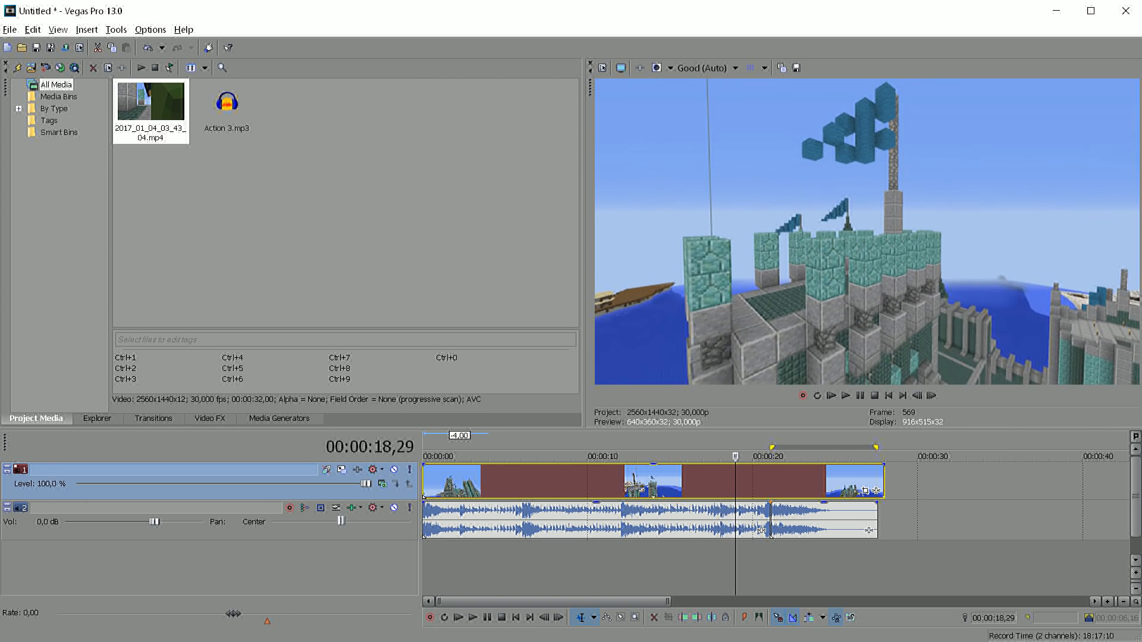
Scrub the rendered clip between about 00:00:11 and 00:00:18 to check its camera movement against the music
key(Left)
key(Left)
key(Left)
key(Left)
key(Left)
key(Left)
key(Left)
key(Left)
drag(711, 456, 620, 456)
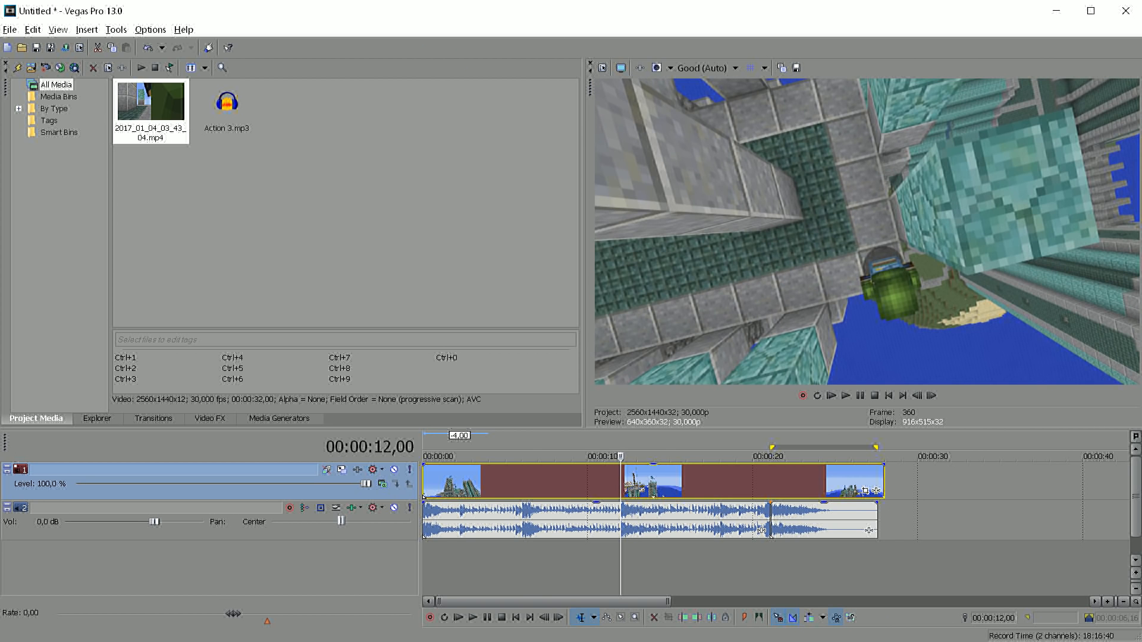
drag(620, 456, 633, 456)
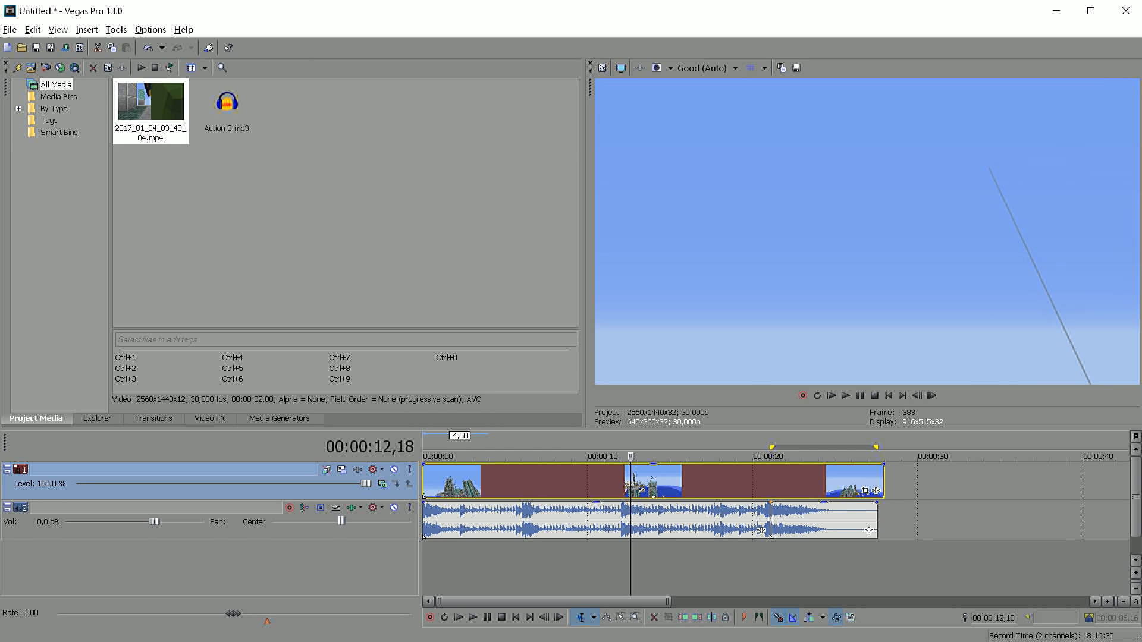
drag(631, 456, 611, 457)
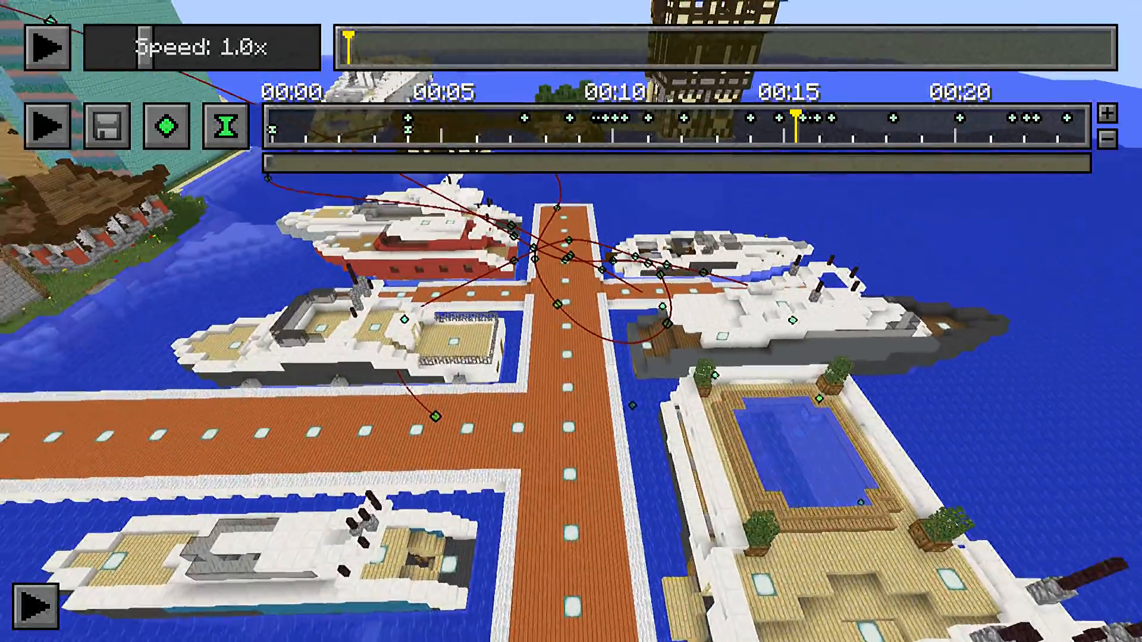
Switch to the Minecraft replay and examine the camera path over the harbour, especially its keyframes between 00:15 and 00:18
key(w)
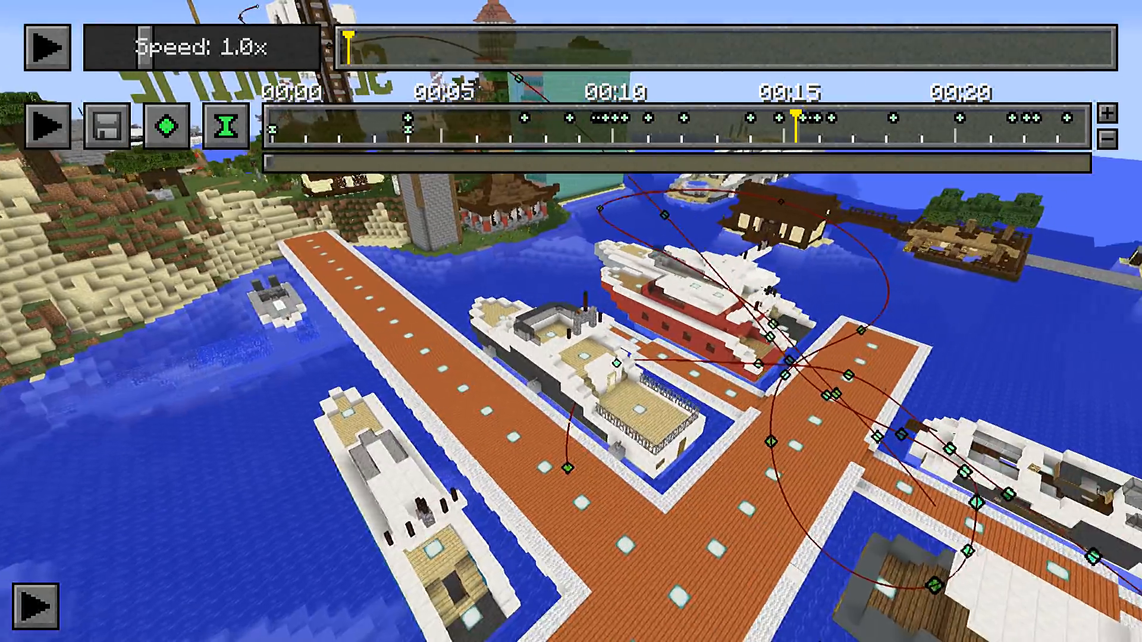
key(w)
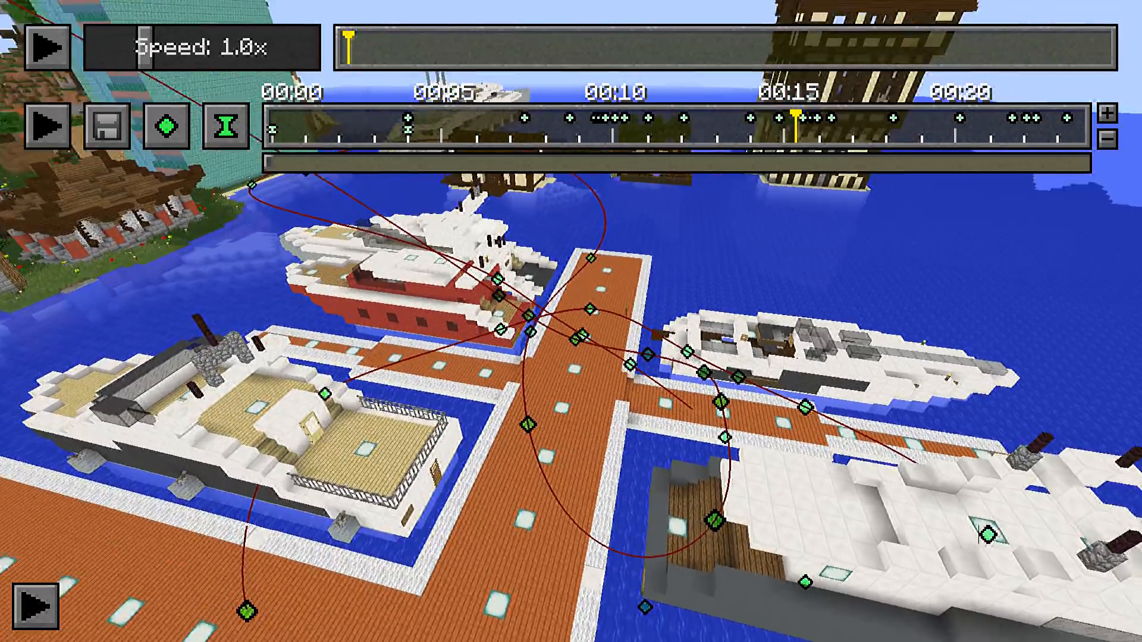
key(w)
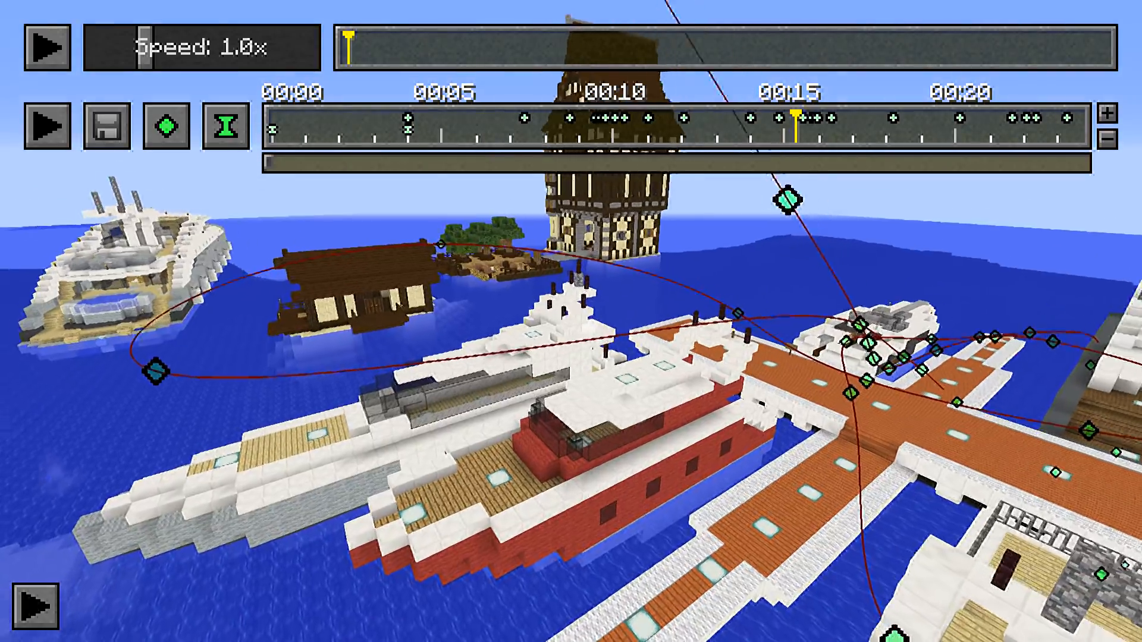
key(d)
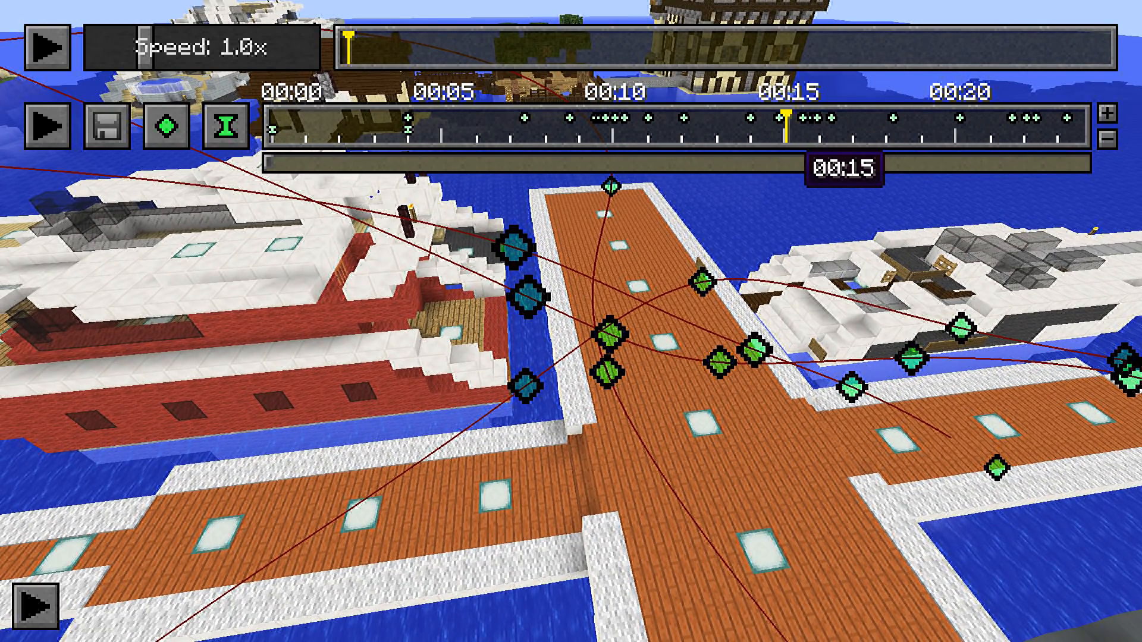
drag(782, 135, 843, 131)
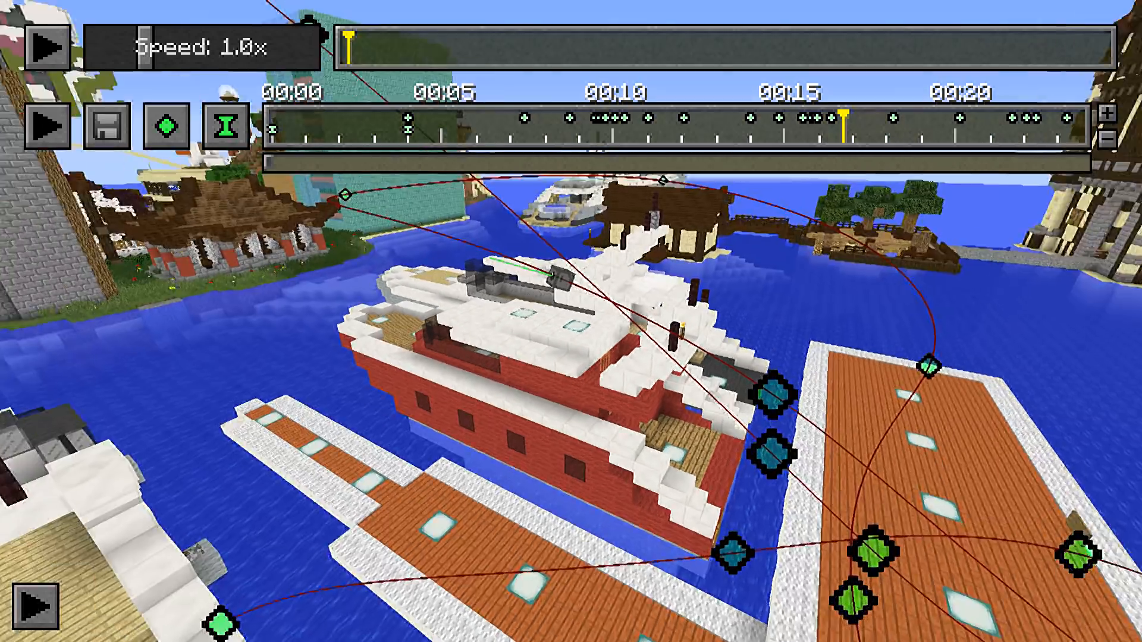
key(a)
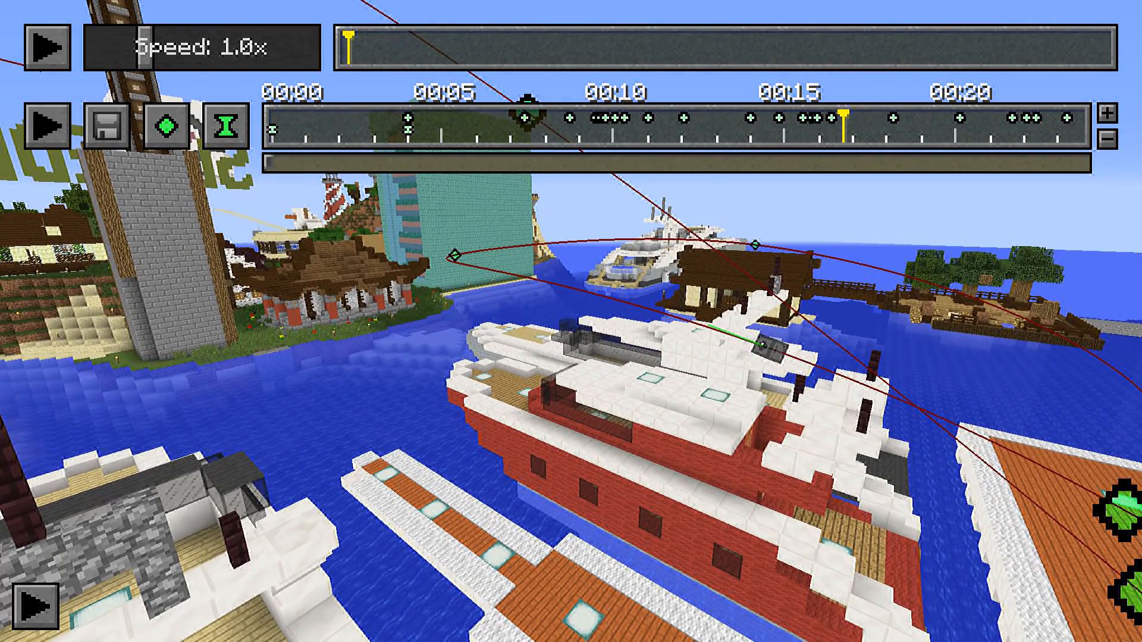
right_click(832, 121)
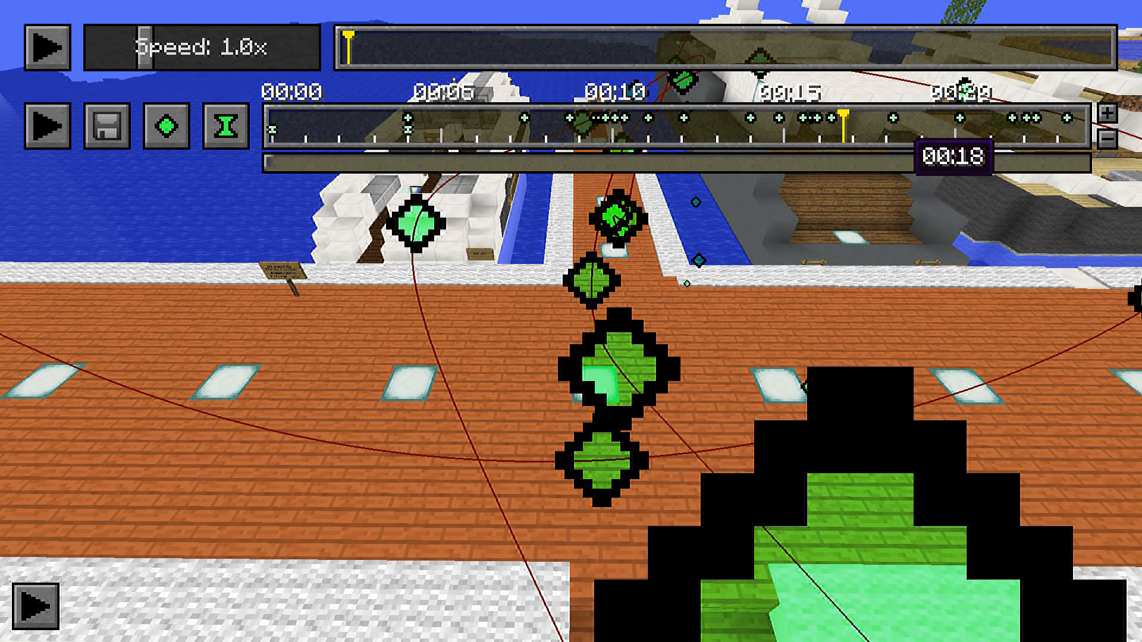
right_click(892, 117)
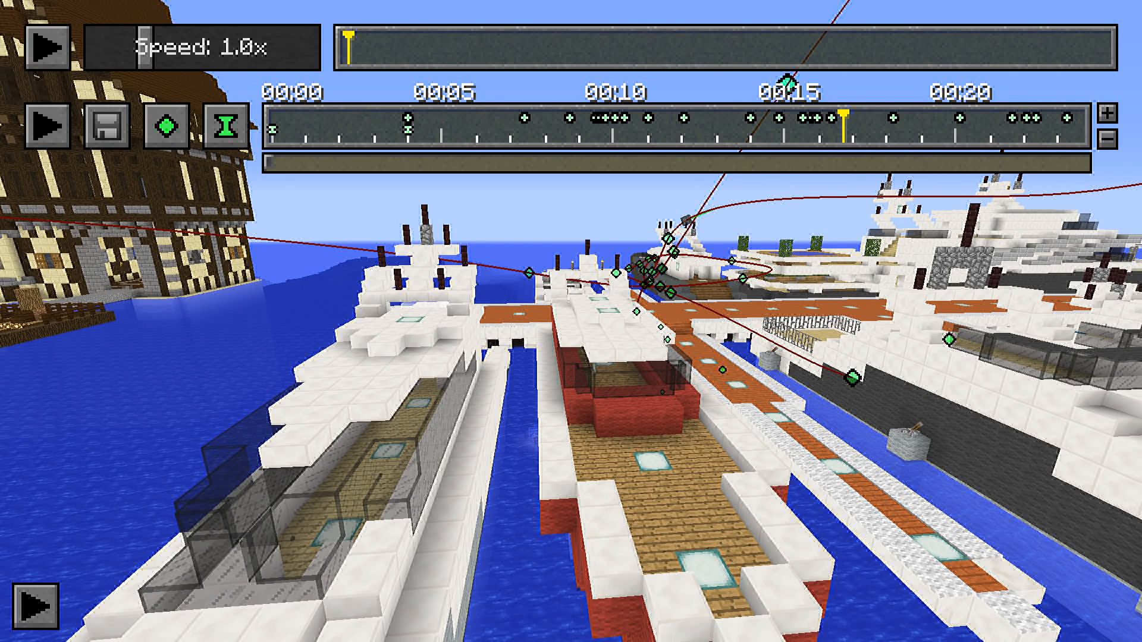
Set the camera view over the pier beside the red yacht and add a position keyframe at about 00:17
mouse_move(863, 126)
mouse_down()
mouse_move(876, 127)
mouse_move(850, 127)
mouse_up()
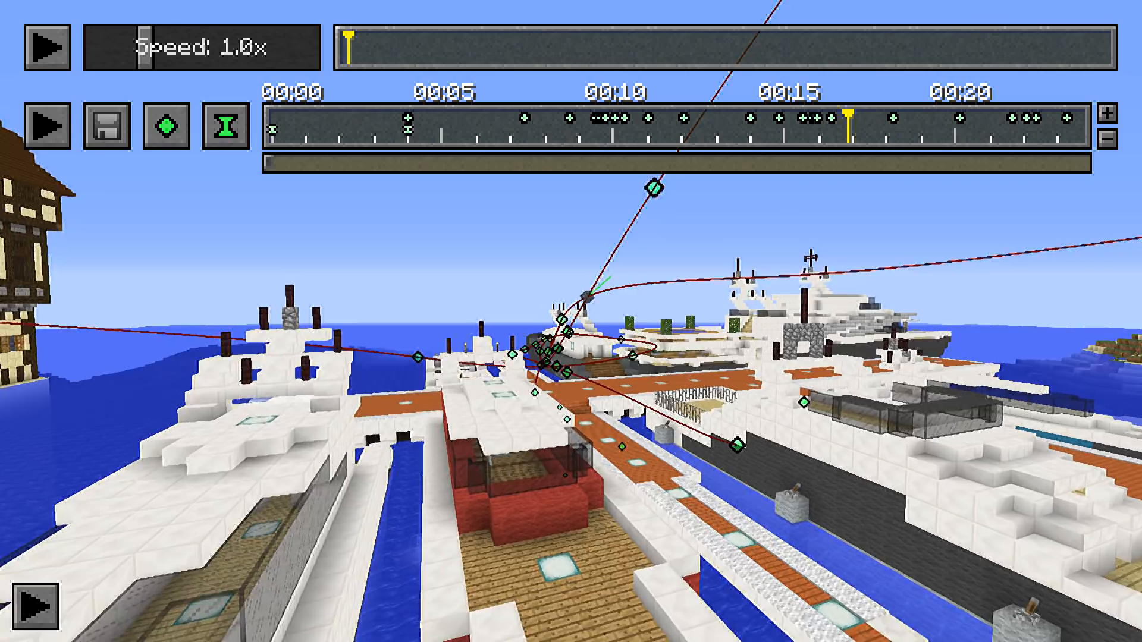
key(w)
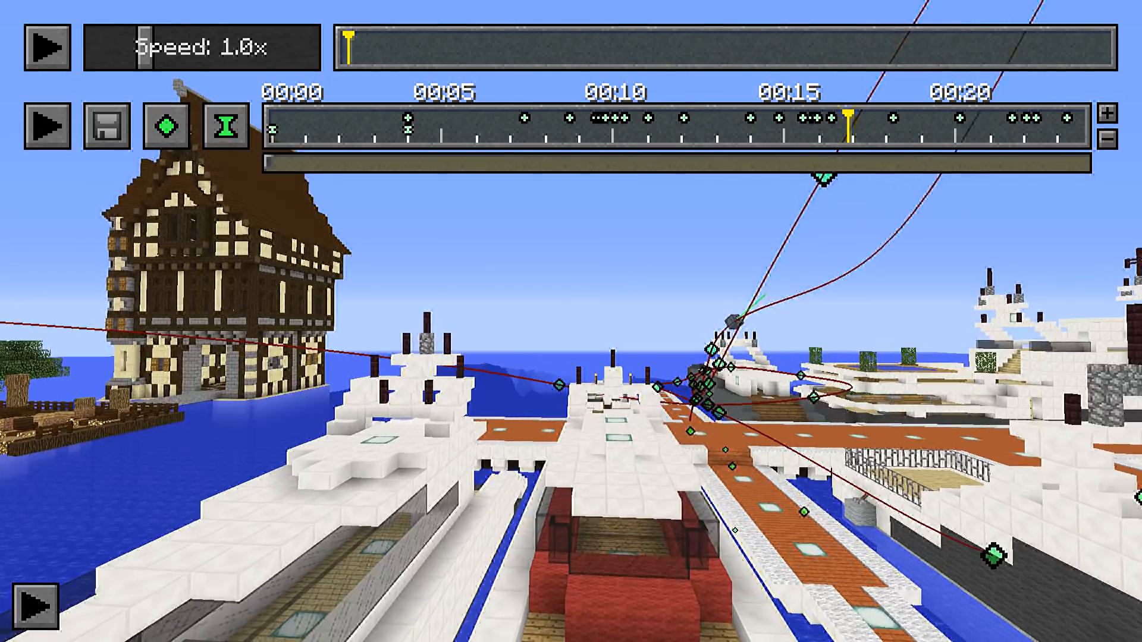
key(w)
key(w)
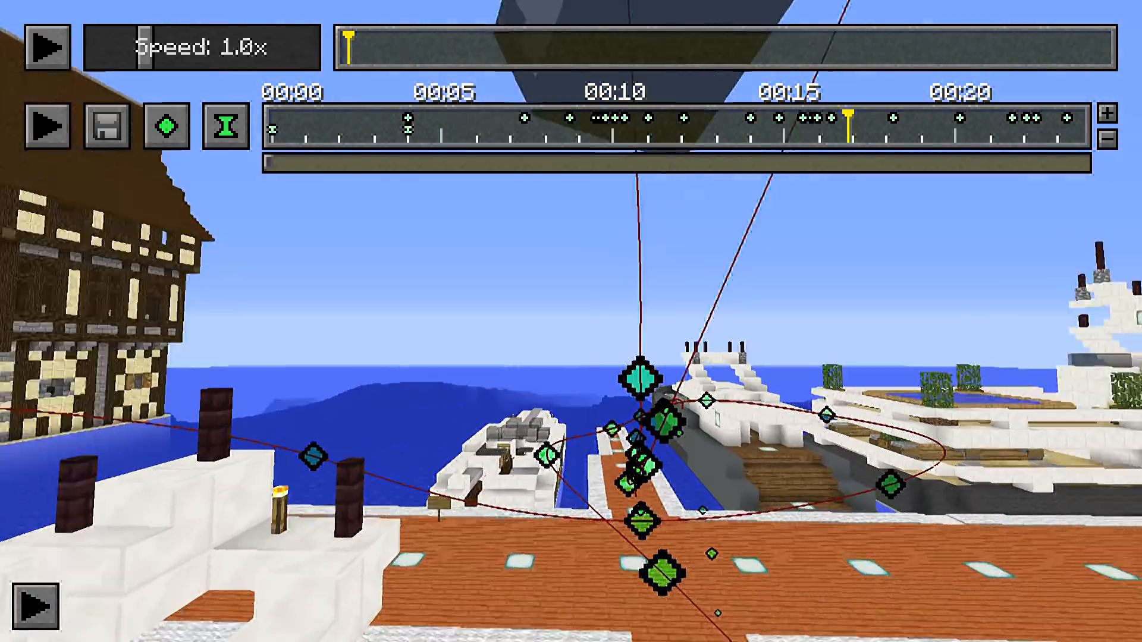
key(s)
key(space)
key(w)
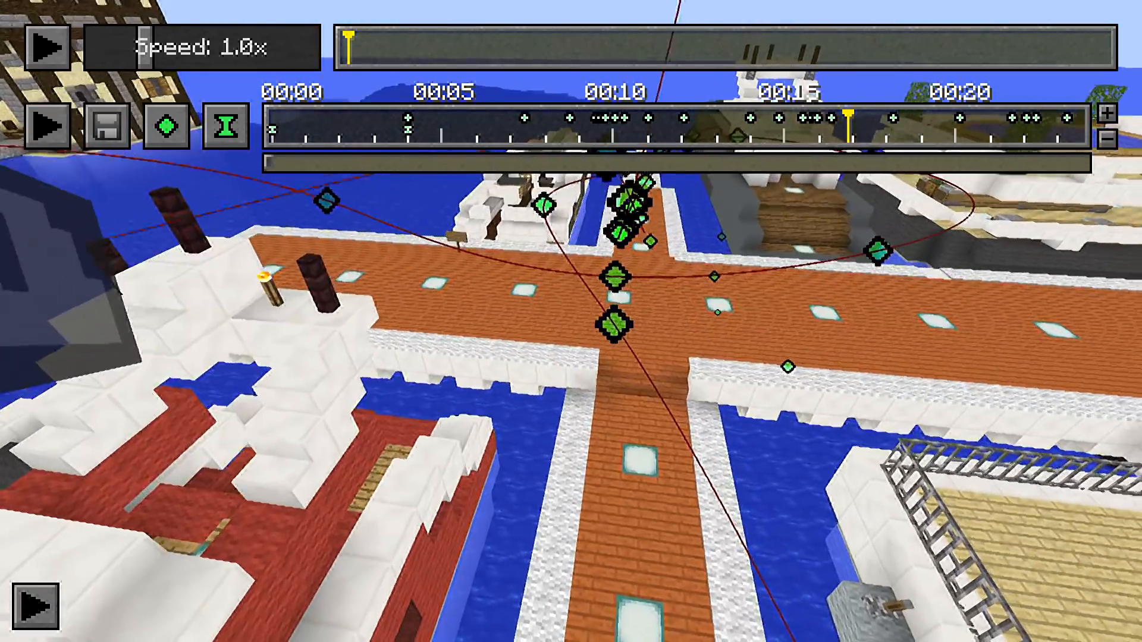
key(s)
key(w)
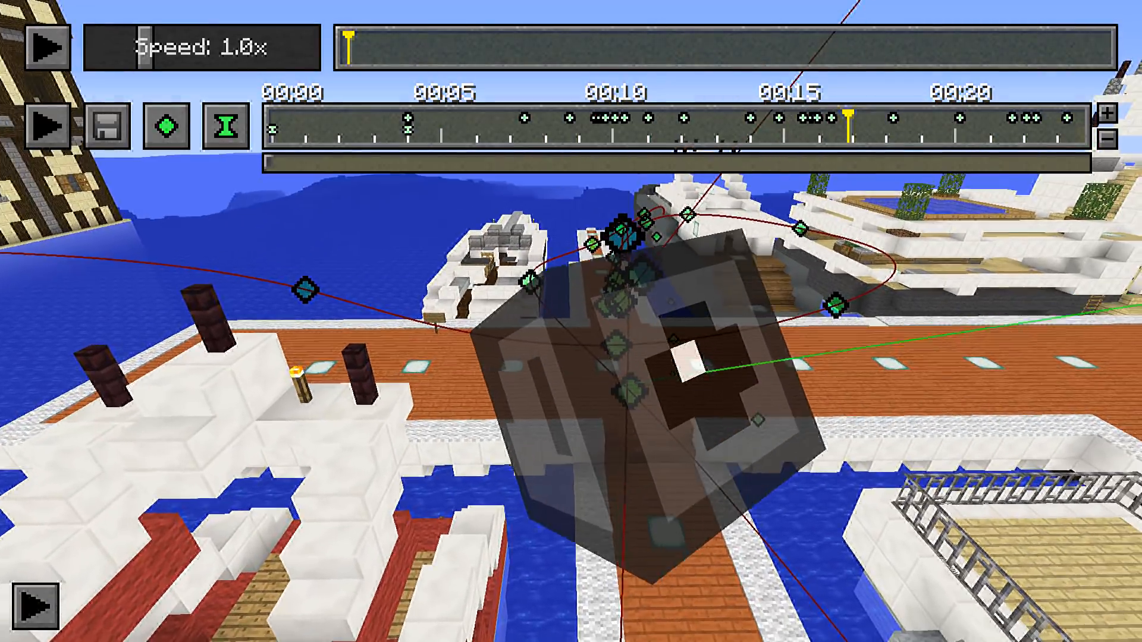
click(166, 125)
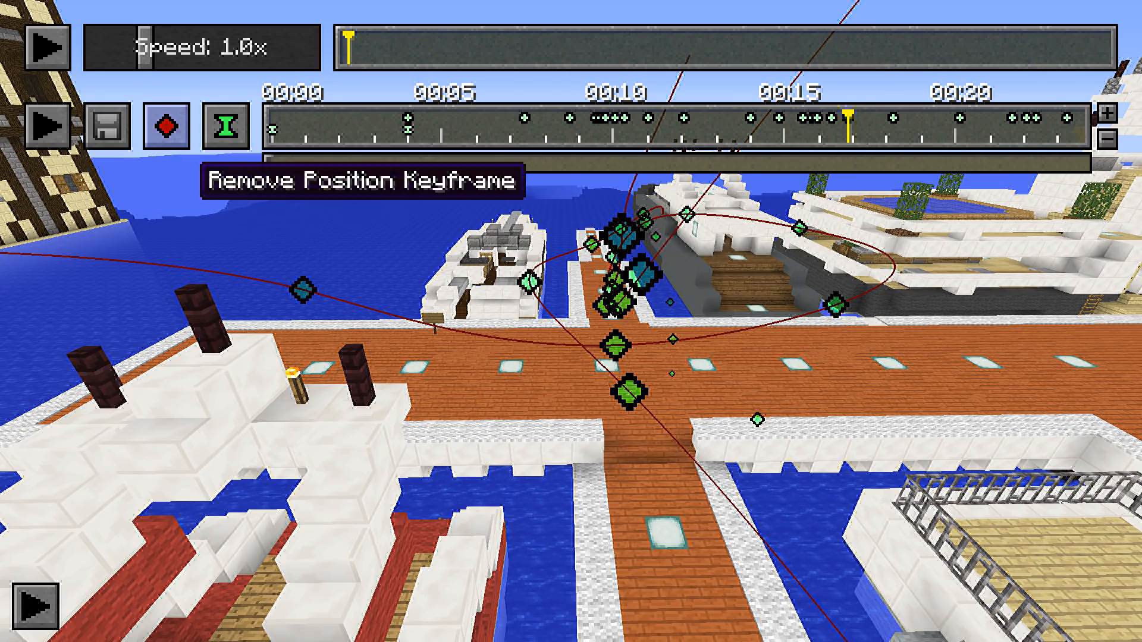
Inspect the camera path around the new position keyframe from about 00:17 to 00:18
key(a)
key(w)
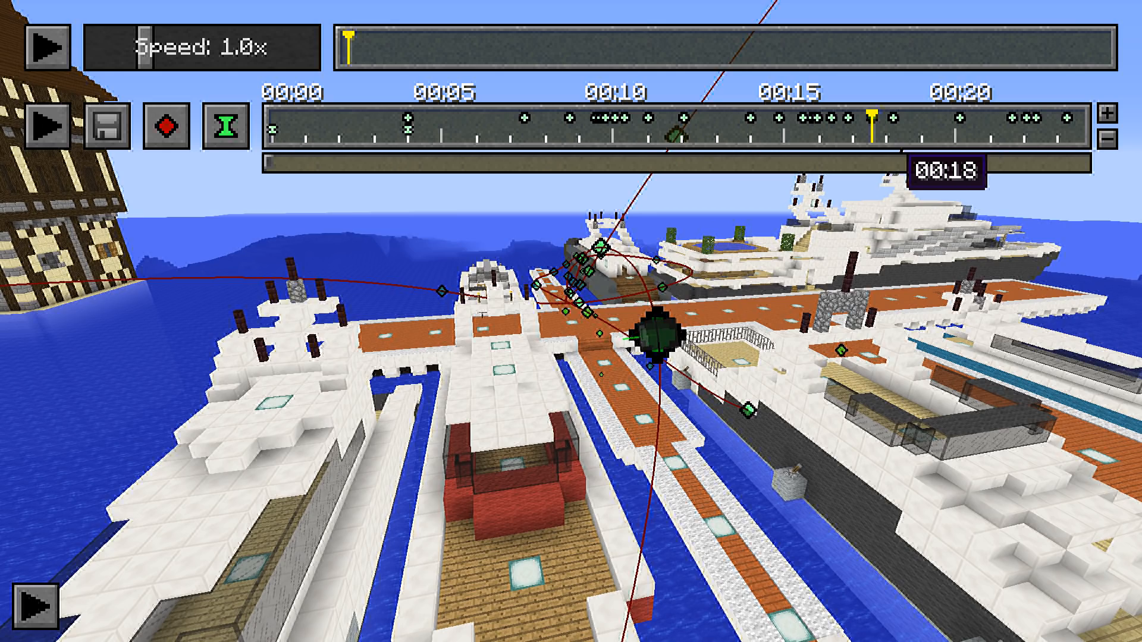
click(852, 139)
drag(845, 139, 891, 140)
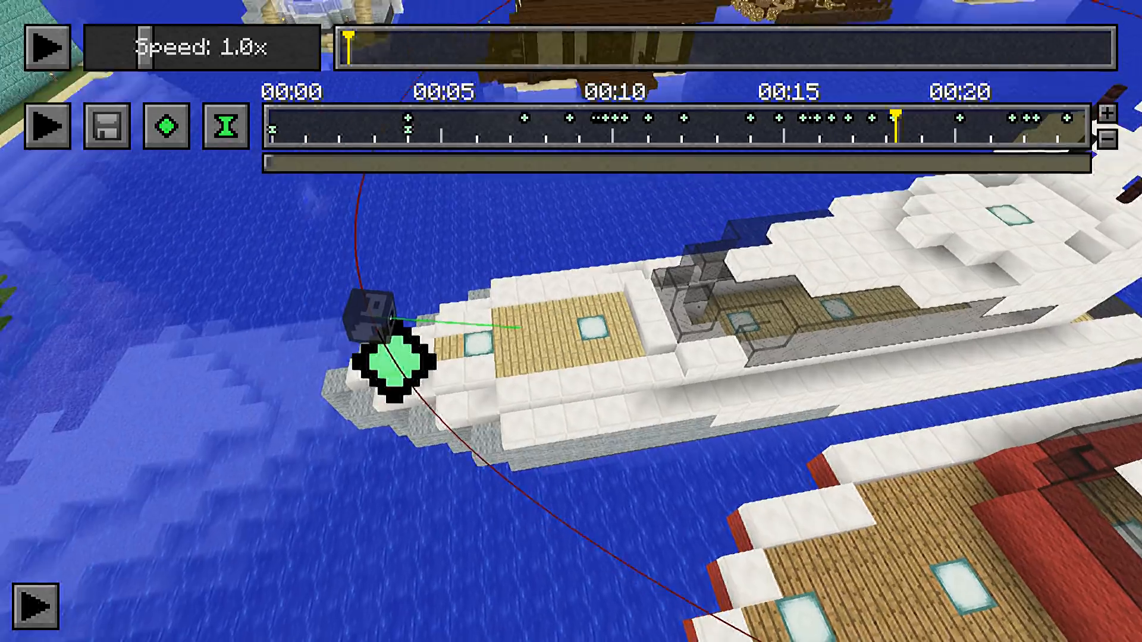
key(w)
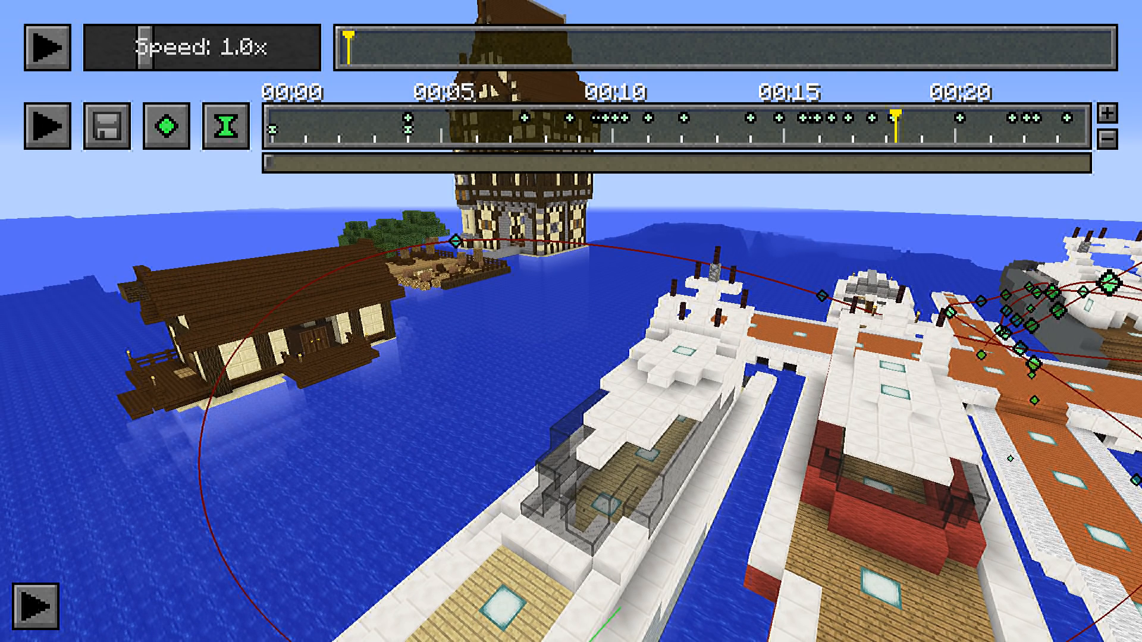
mouse_move(884, 136)
mouse_down()
mouse_move(1026, 133)
mouse_move(838, 133)
mouse_up()
Overwrite the "Highlight" preset in the Keyframe Repository with the path containing the new position keyframe
key(x)
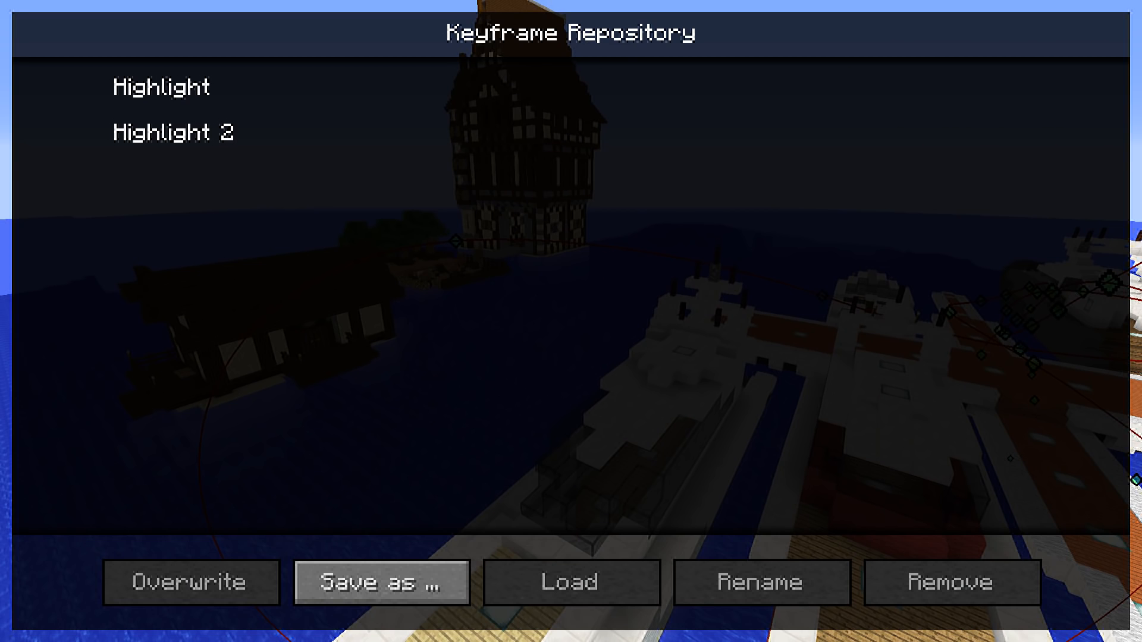
click(190, 88)
click(191, 582)
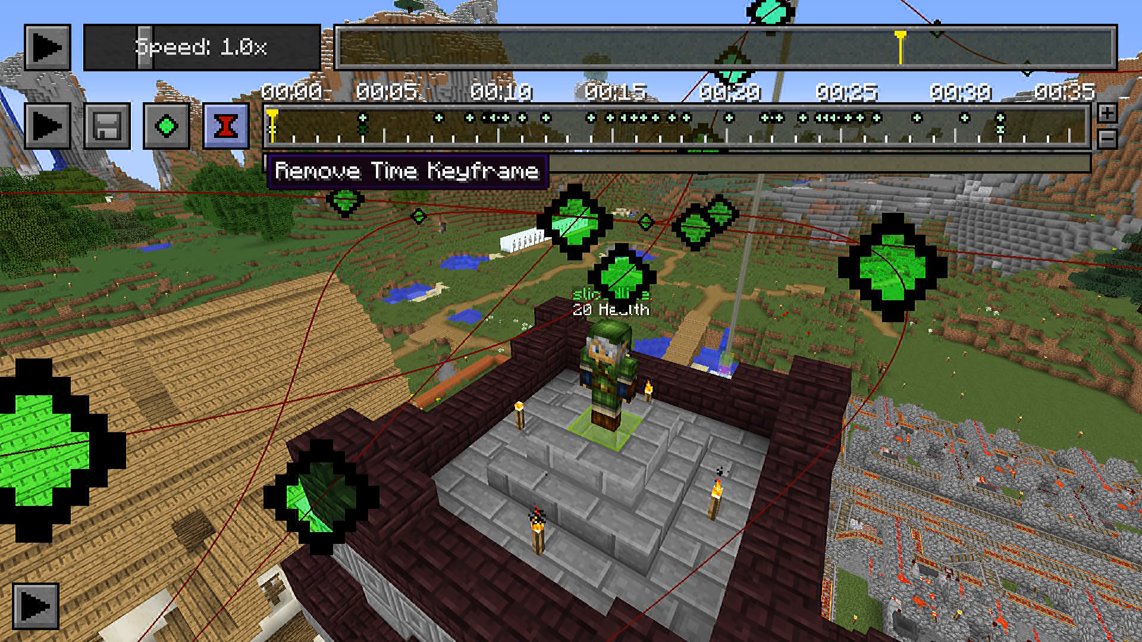
Replace the 00:04 time keyframe with one at timeline position 10 sec and time index 18 min 6 sec 500 ms
click(225, 124)
drag(490, 166, 534, 166)
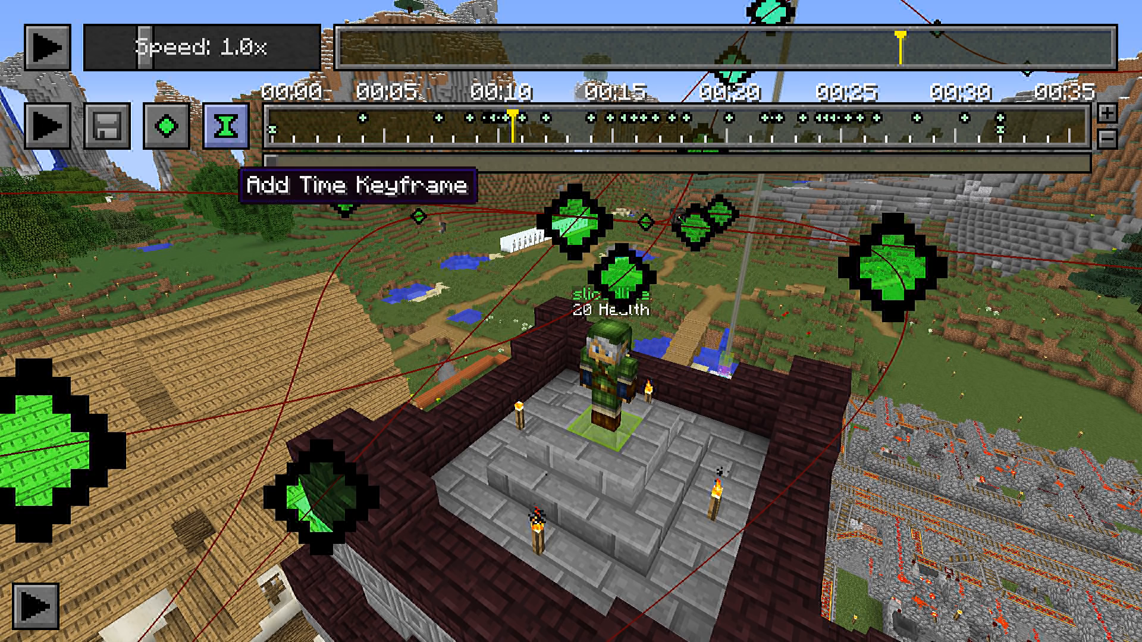
click(226, 125)
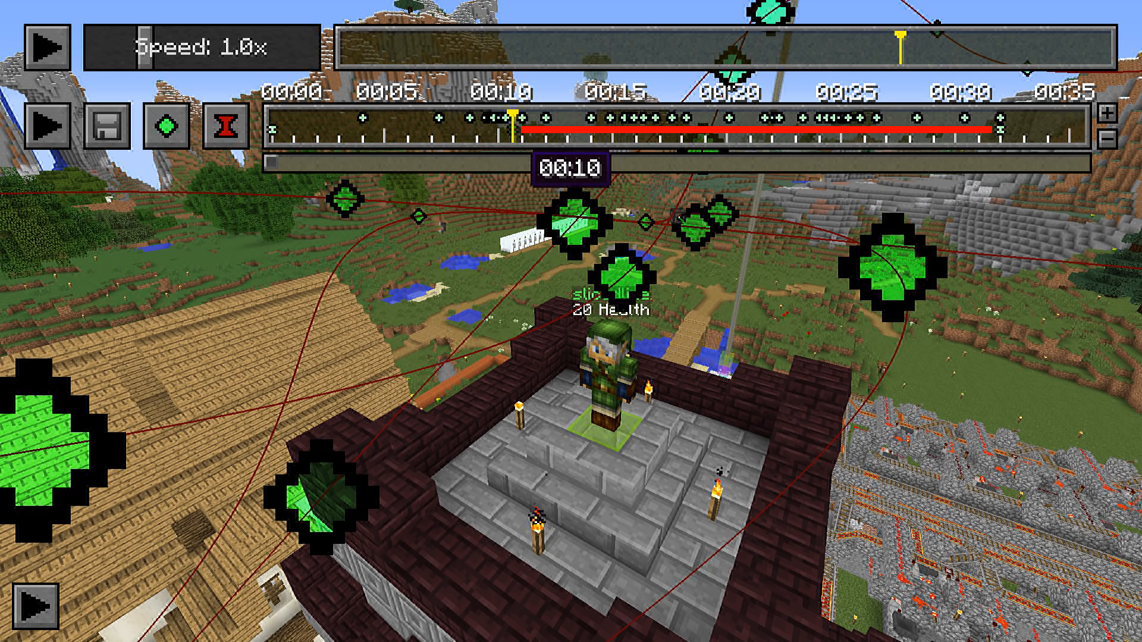
double_click(512, 131)
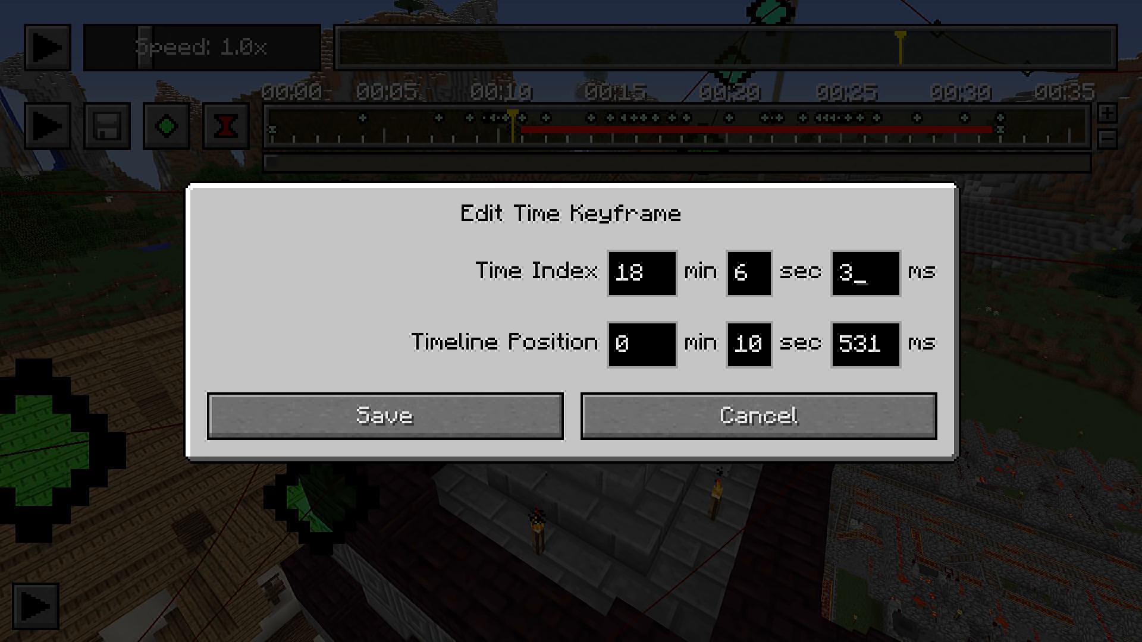
key(Tab)
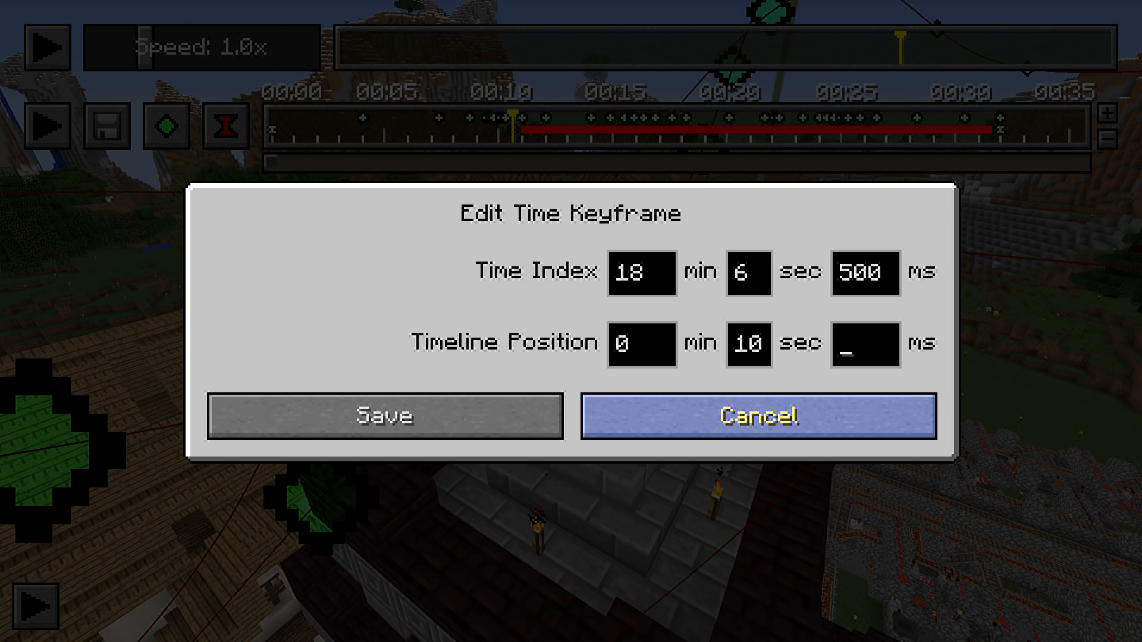
click(385, 416)
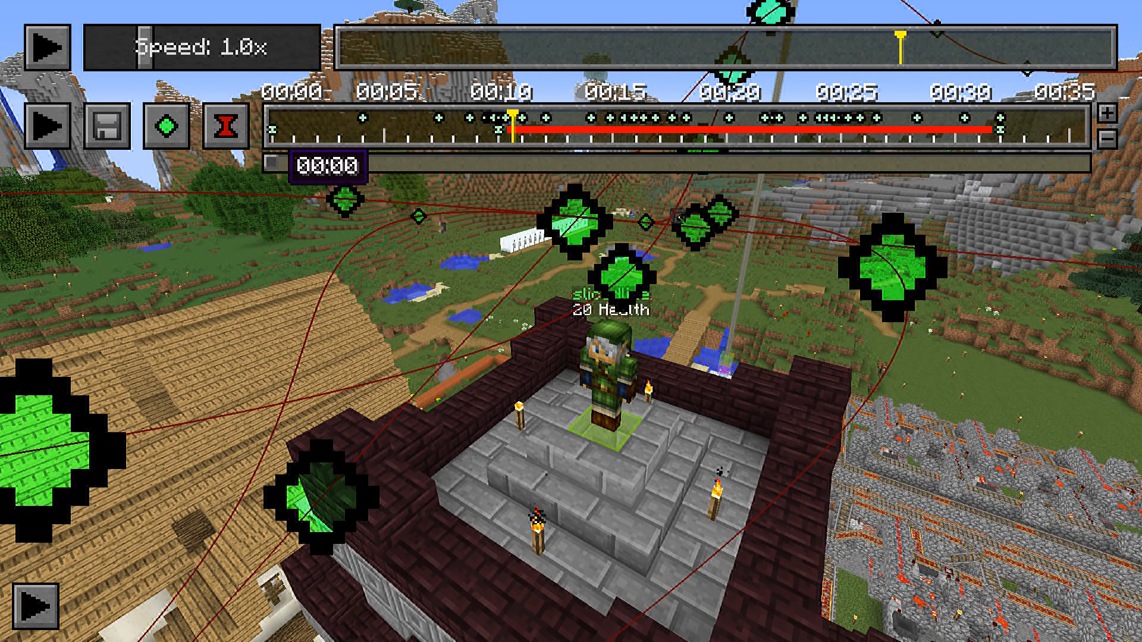
Replace the time keyframe at 00:00 with a new one, setting its time index to 17 min 50 sec
click(226, 126)
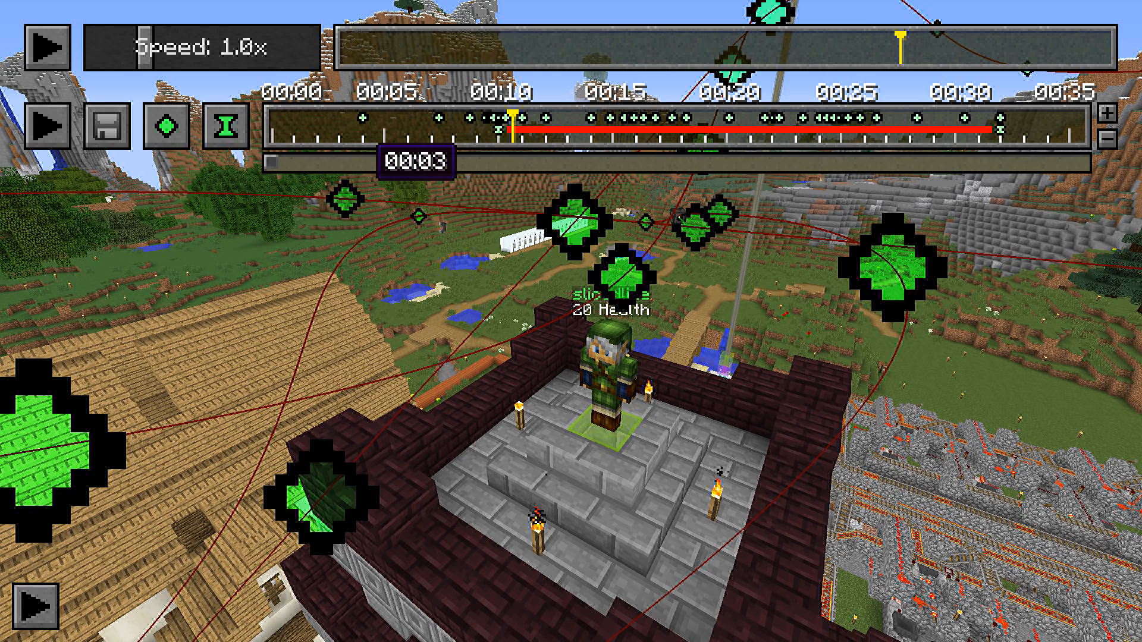
click(272, 126)
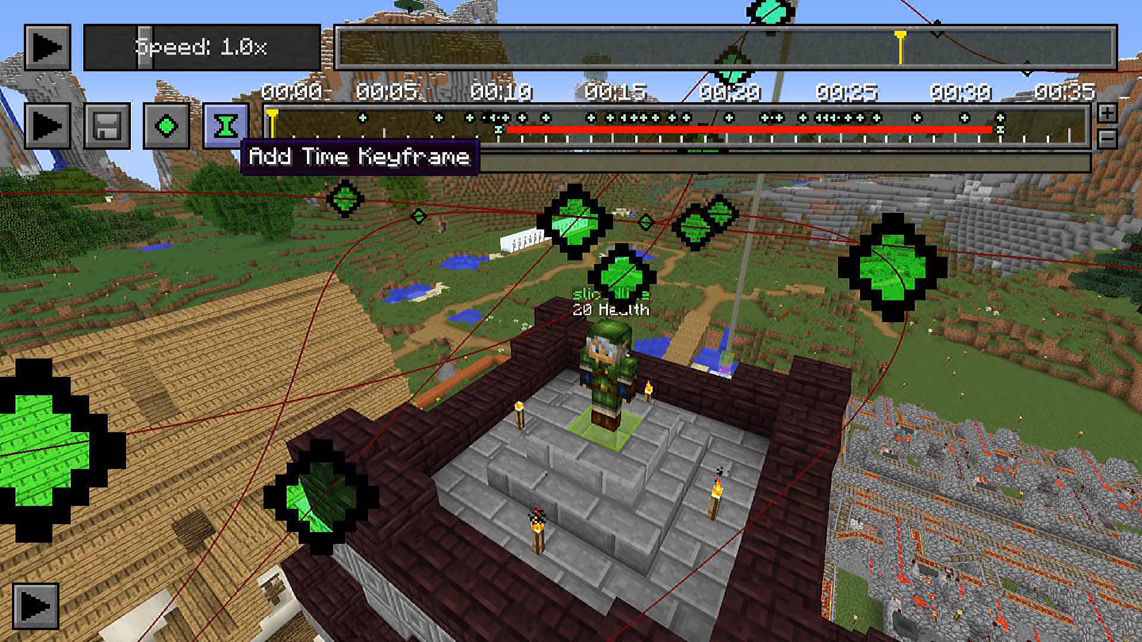
click(226, 128)
double_click(273, 130)
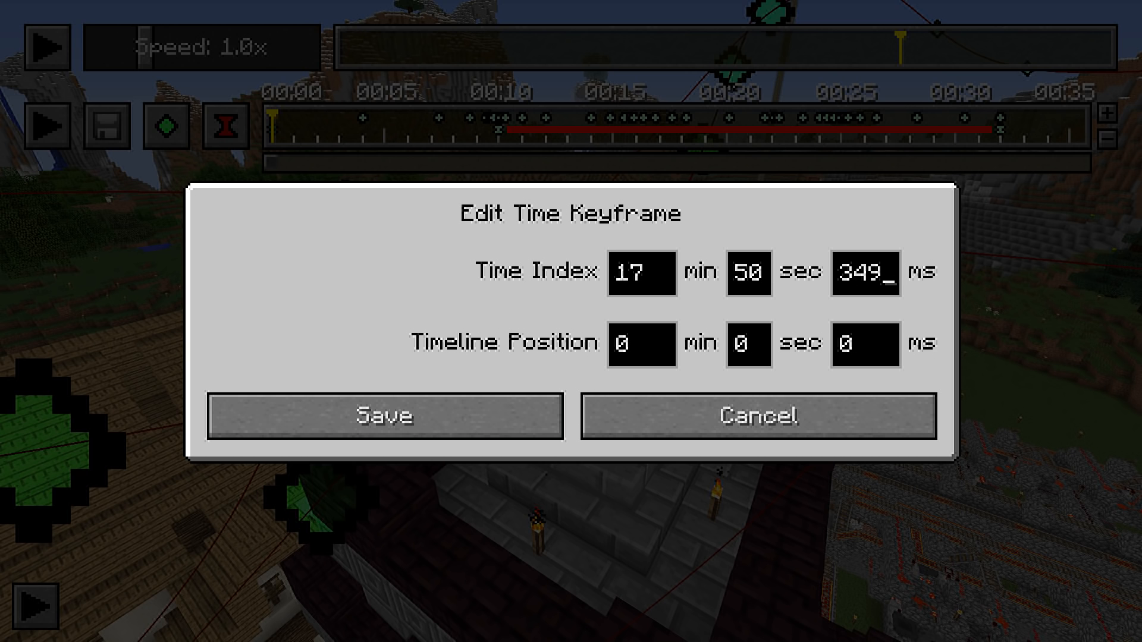
key(Escape)
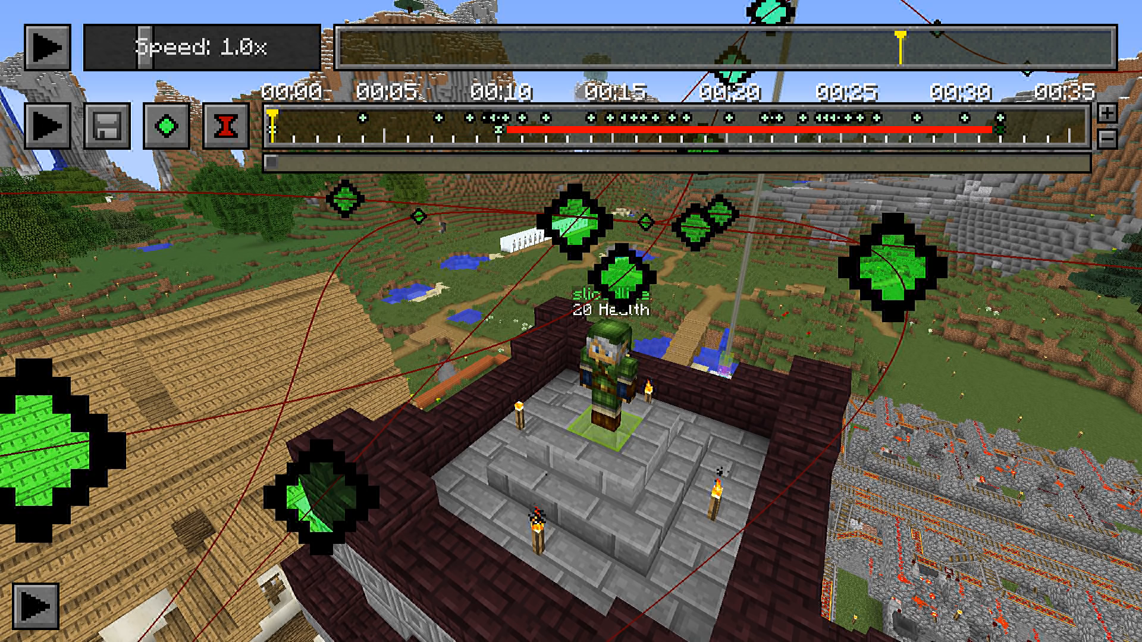
Replace the last time keyframe with one at timeline position 32 sec and time index 18 min 28 sec 500 ms
click(226, 125)
click(1002, 125)
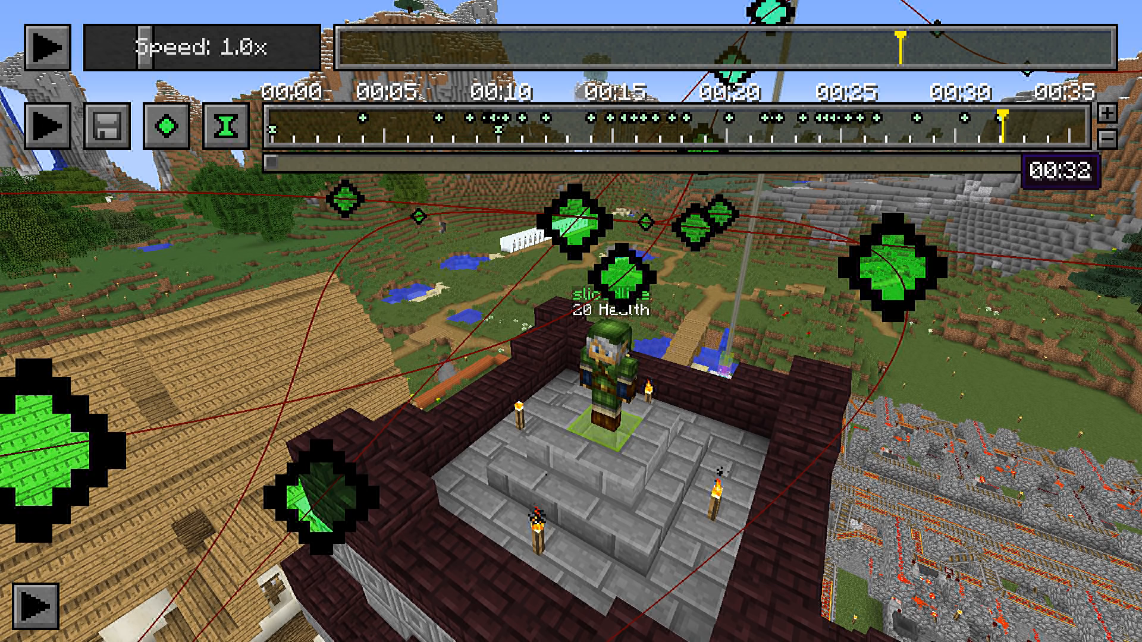
click(229, 128)
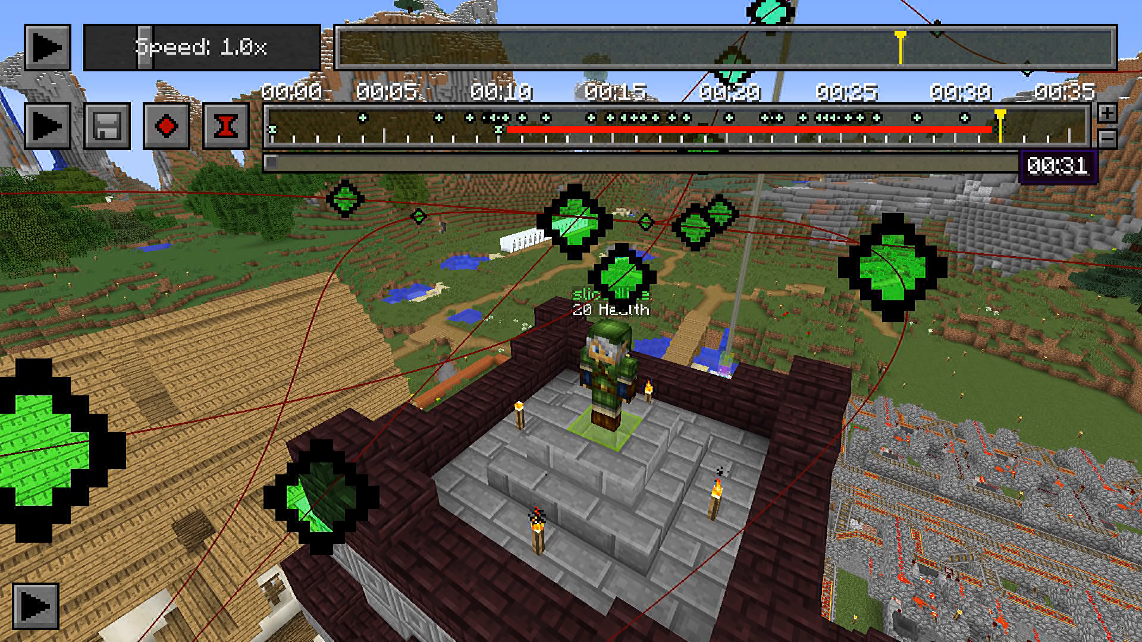
double_click(999, 129)
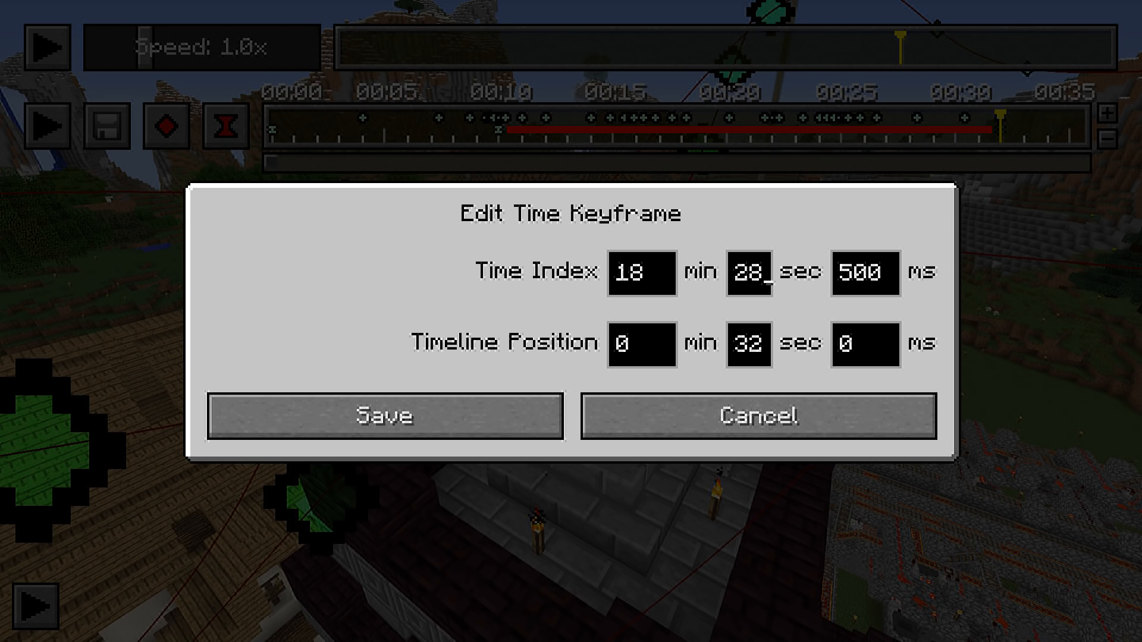
click(384, 415)
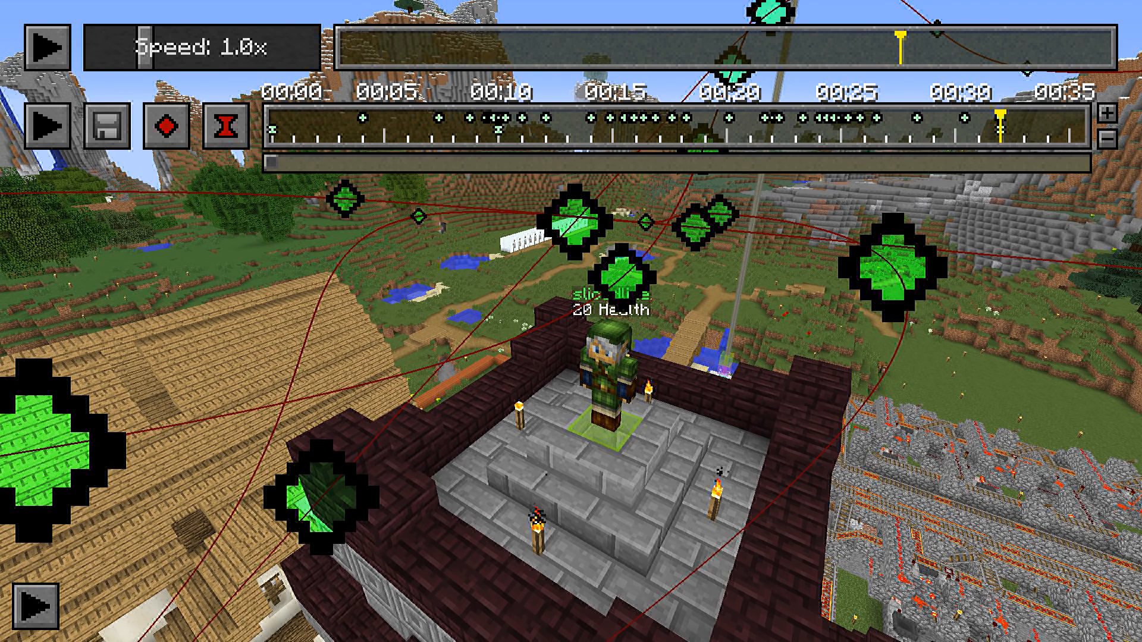
key(s)
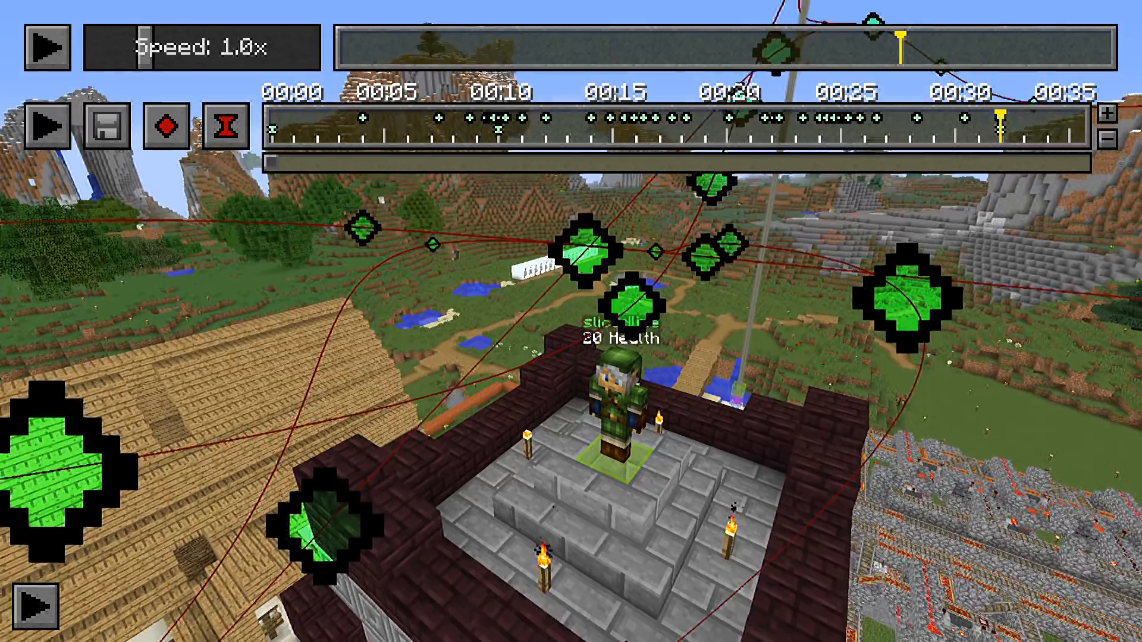
key(a)
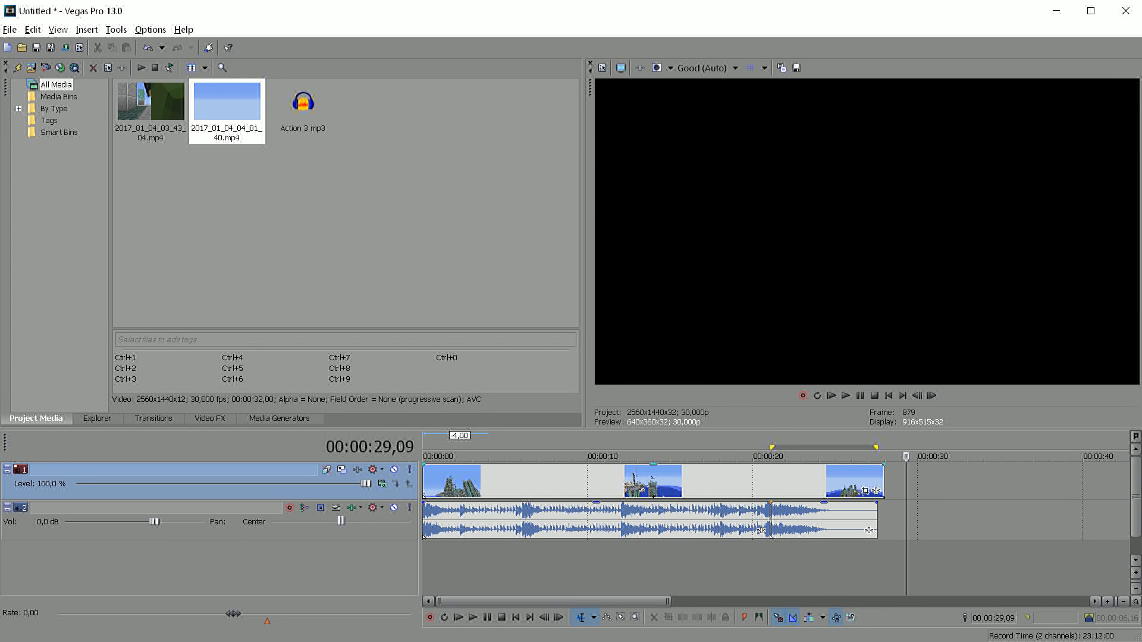
Add 2017_01_04_04_01_40.mp4 on a second video track above the music and align its end with the first clip's end
click(227, 111)
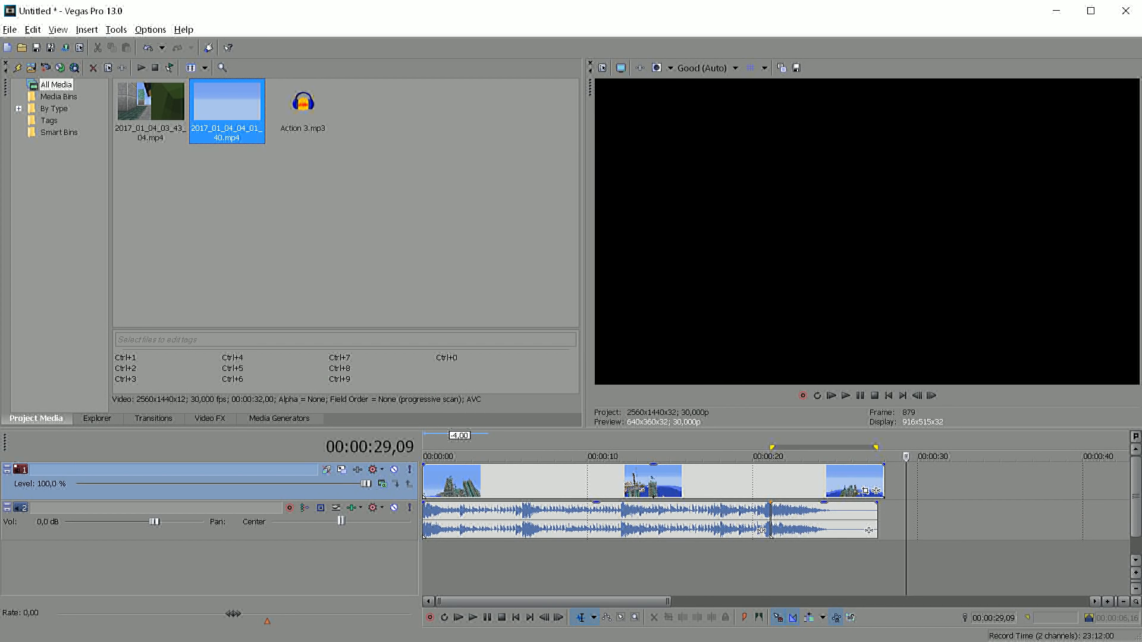
drag(226, 111, 452, 559)
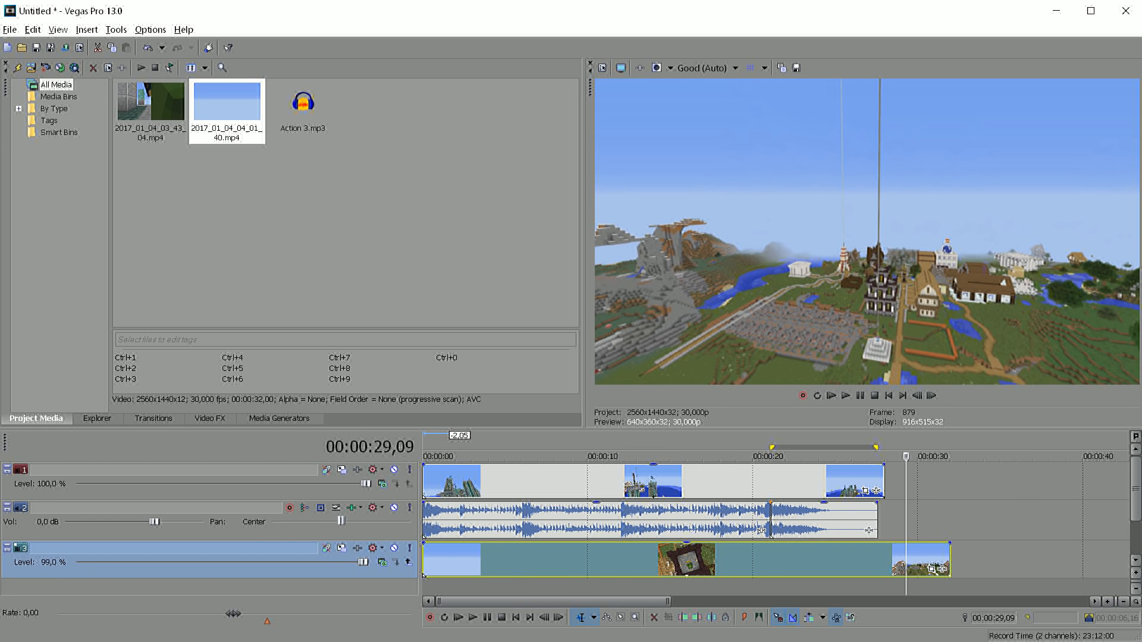
drag(190, 569, 191, 503)
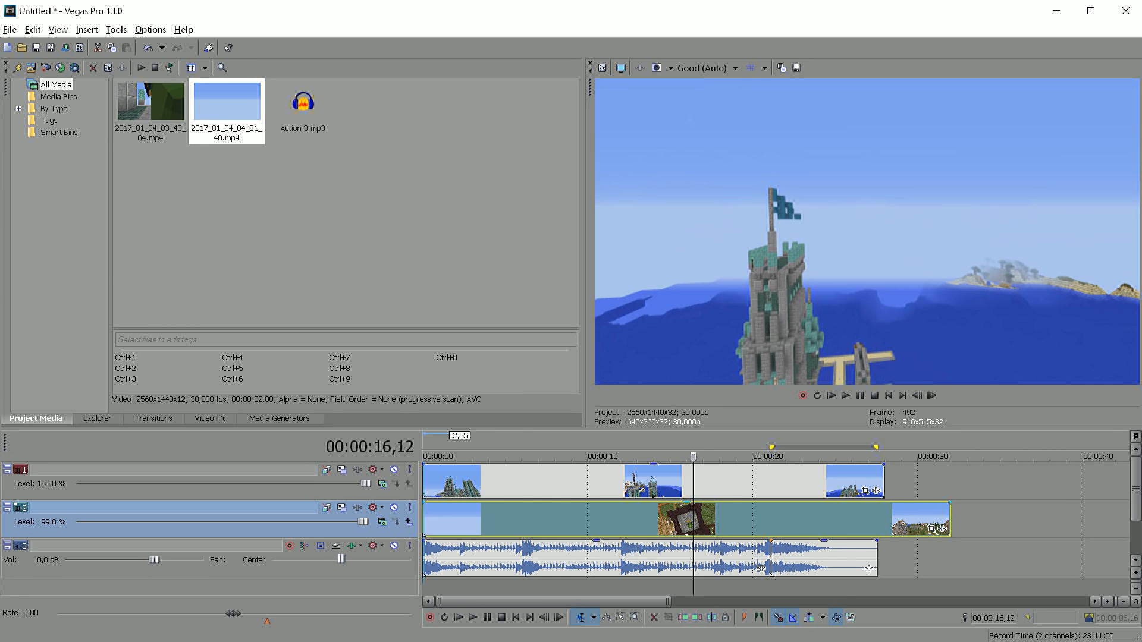
drag(423, 519, 481, 519)
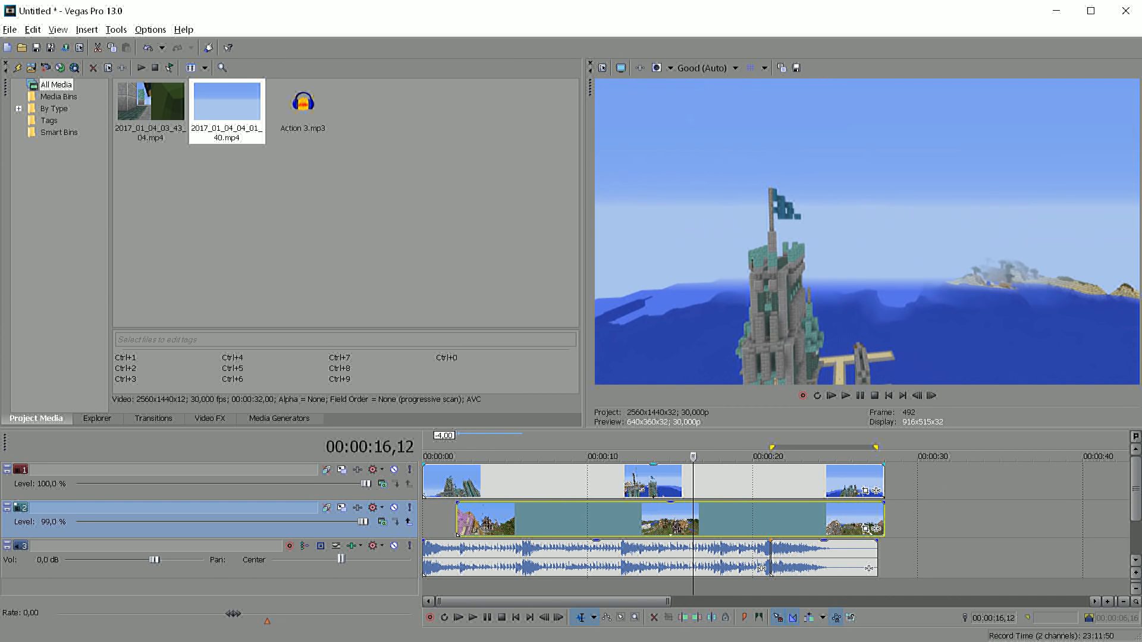
Move the second clip onto the first video track and trim both clips so they meet at about 6 seconds
drag(884, 482, 489, 483)
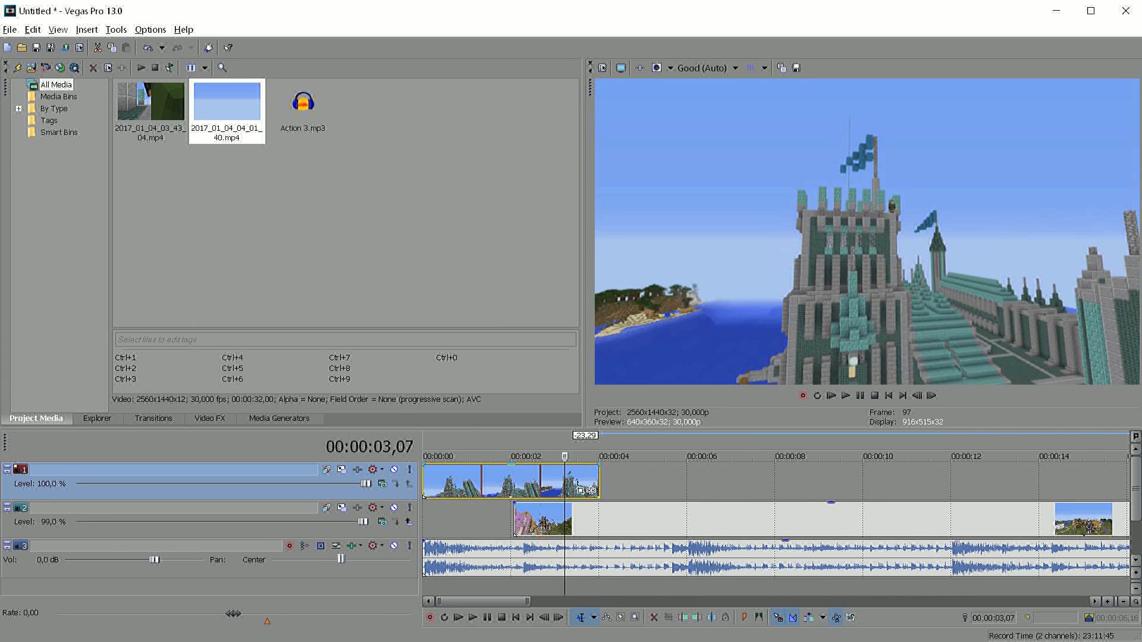
drag(512, 519, 515, 483)
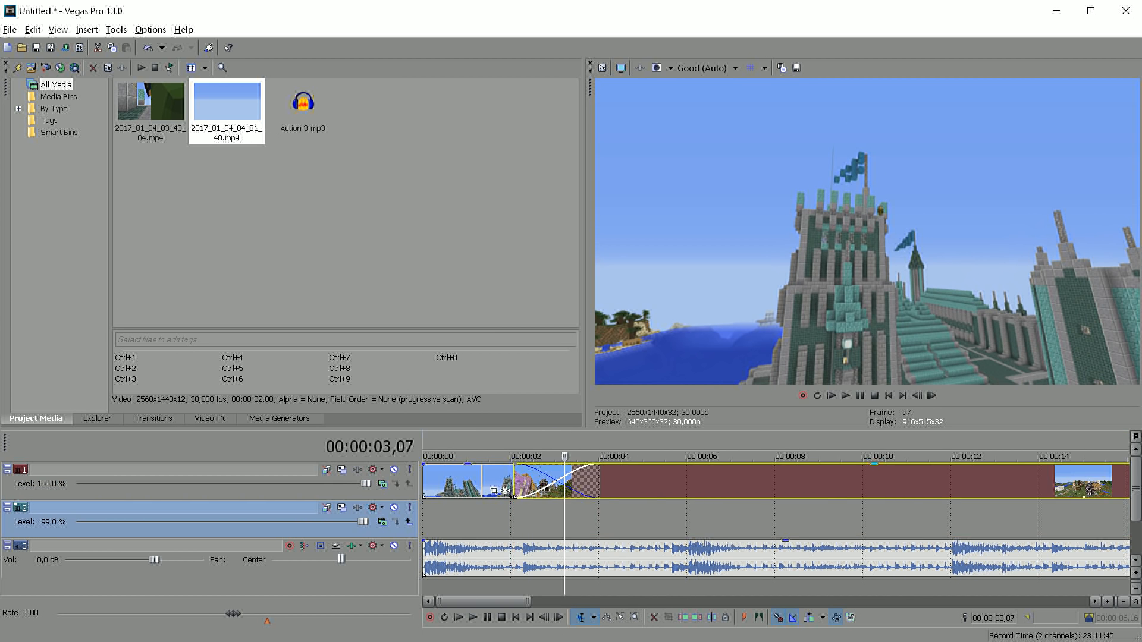
scroll(776, 517, down, 3)
scroll(775, 518, up, 2)
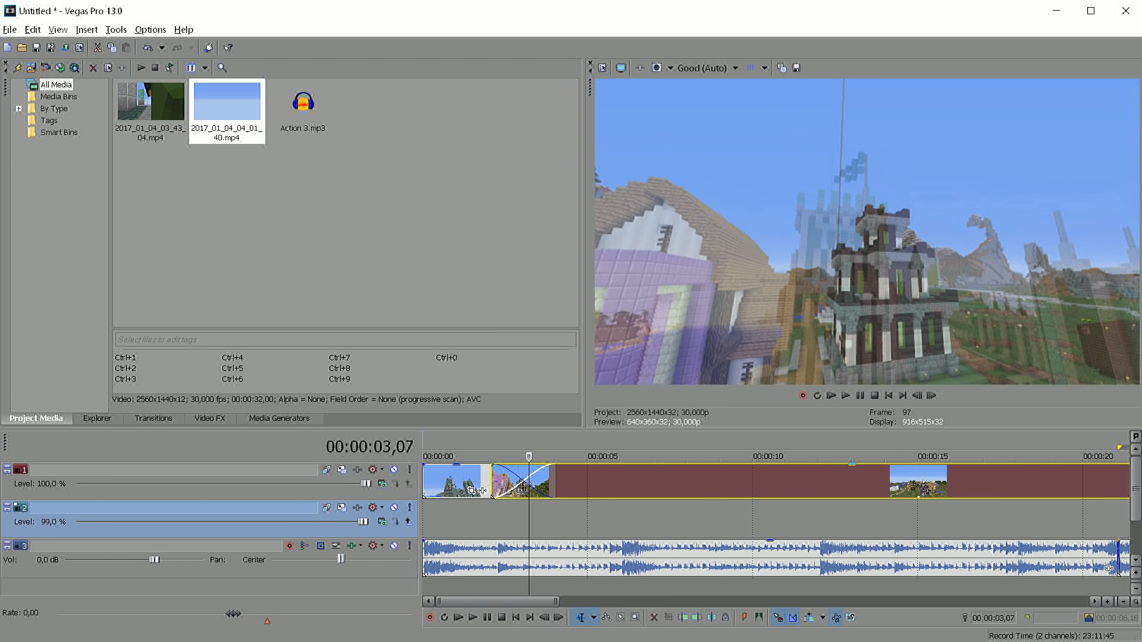
drag(491, 482, 624, 483)
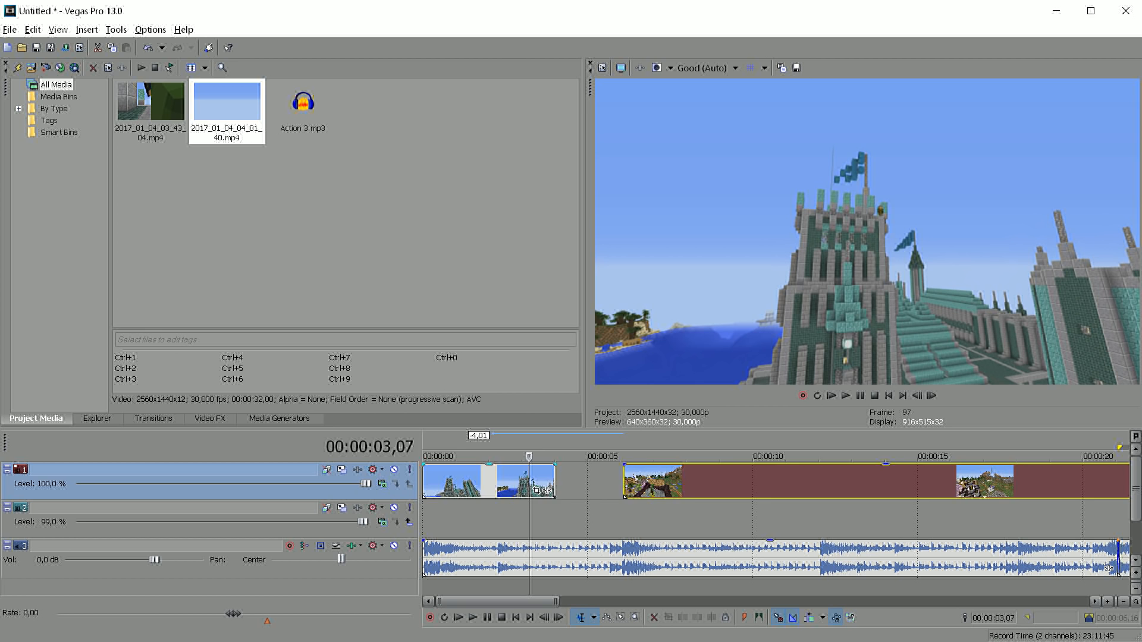
drag(553, 491, 621, 491)
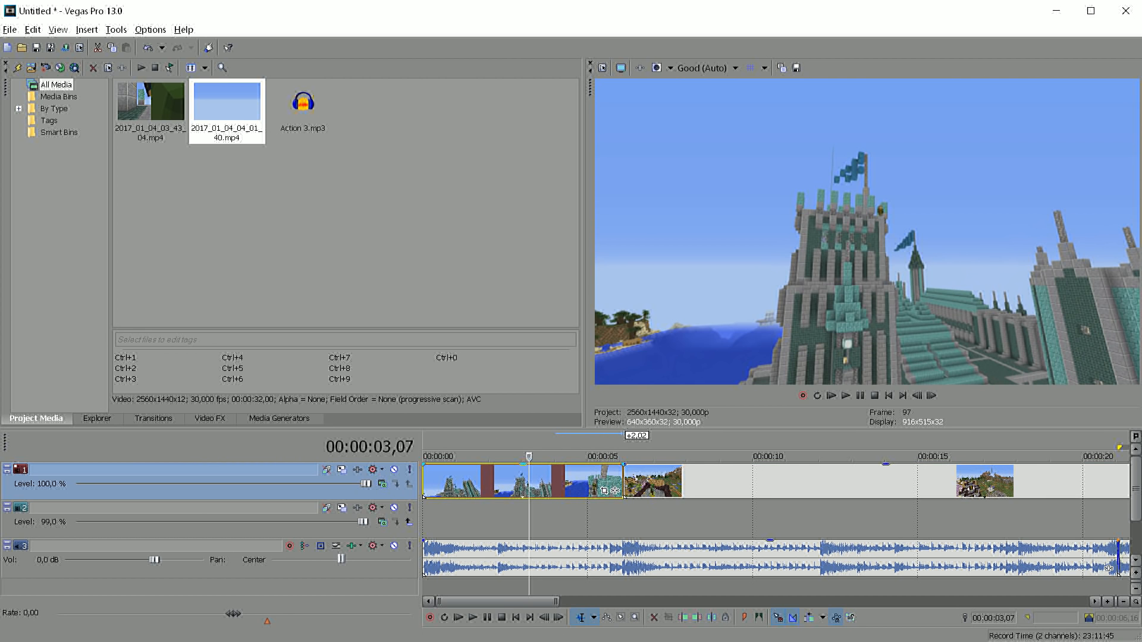
Play the music around the 6-second cut and overlap the two clips there into a short crossfade
click(618, 480)
scroll(617, 481, up, 4)
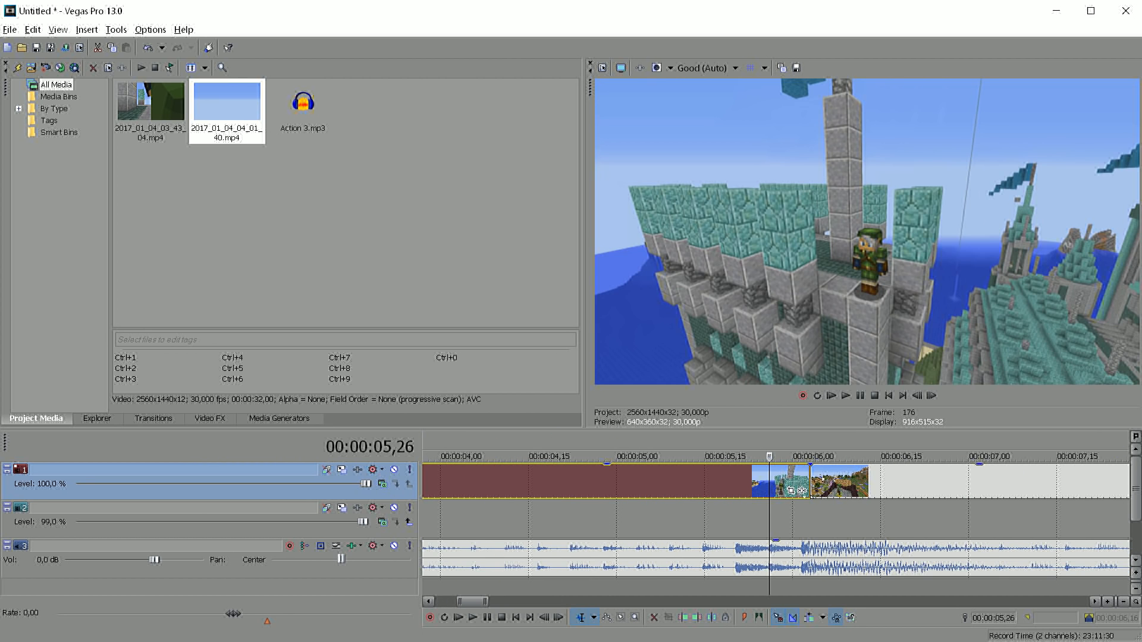
key(space)
key(space)
key(space)
drag(797, 490, 845, 482)
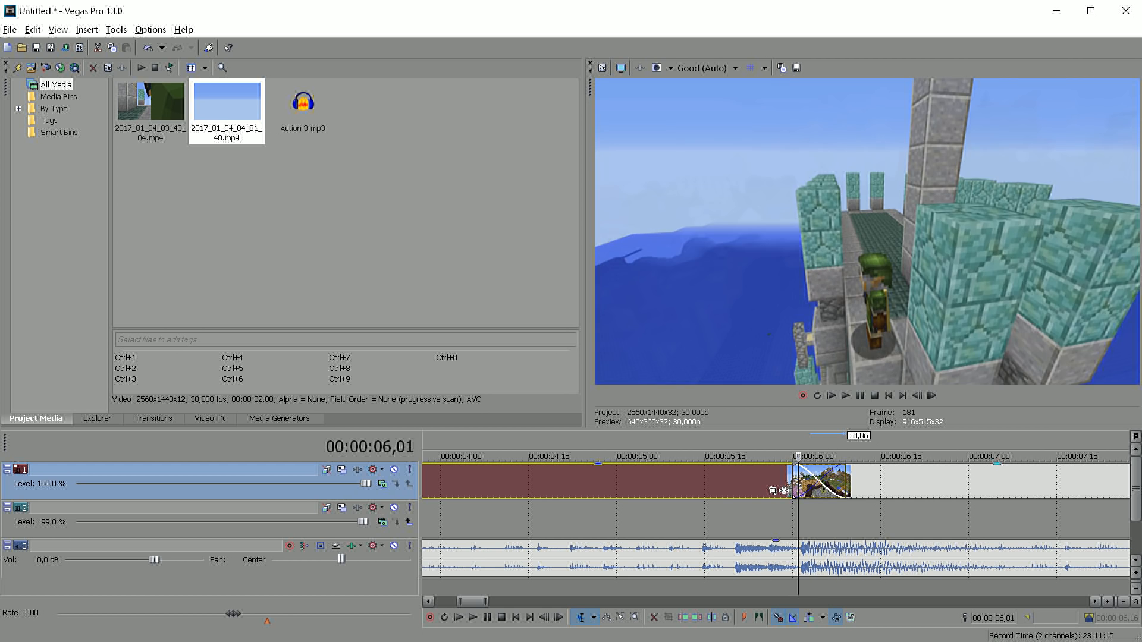
Shift both edges of the crossfade near 00:00:06 a few frames earlier and check the transition frame by frame
key(Left)
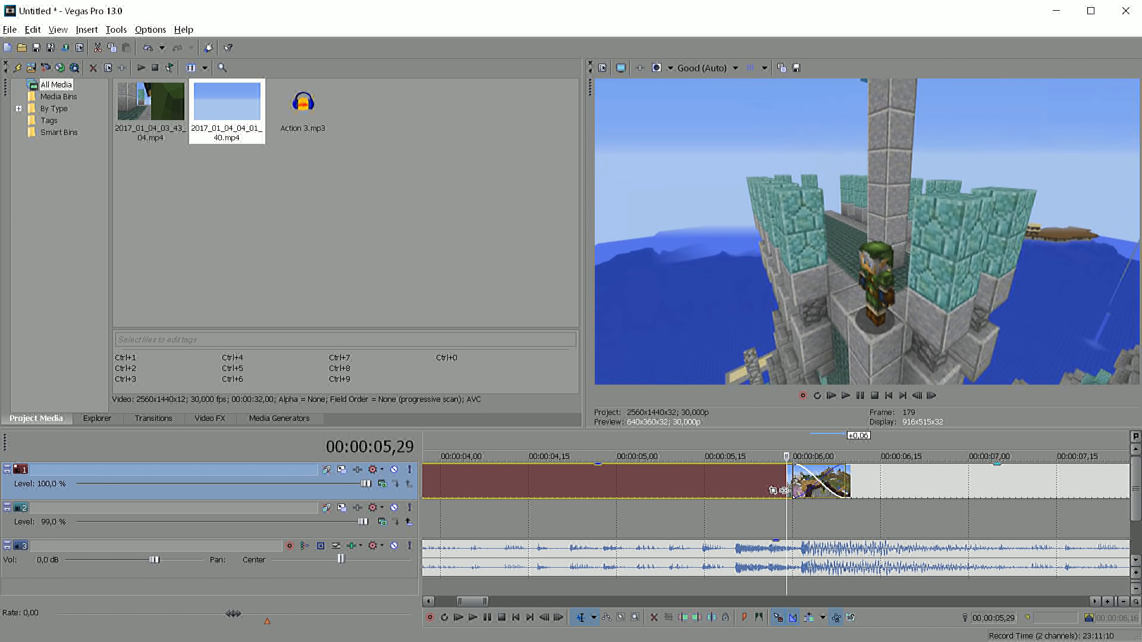
drag(791, 493, 769, 495)
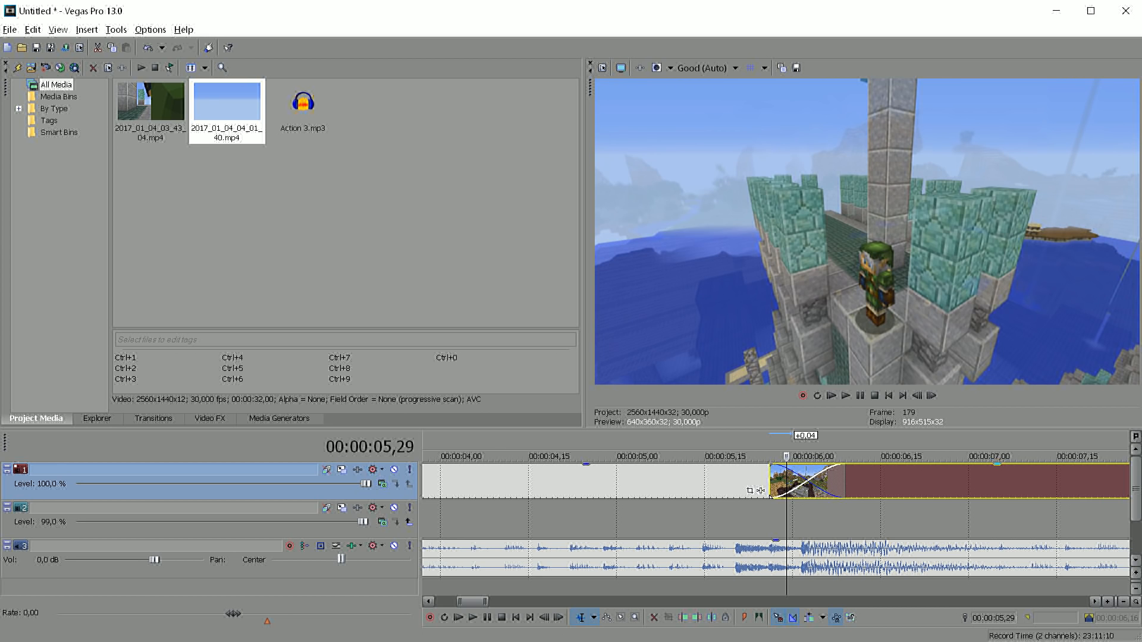
drag(845, 492, 821, 492)
key(Right)
key(Right)
key(Right)
key(Right)
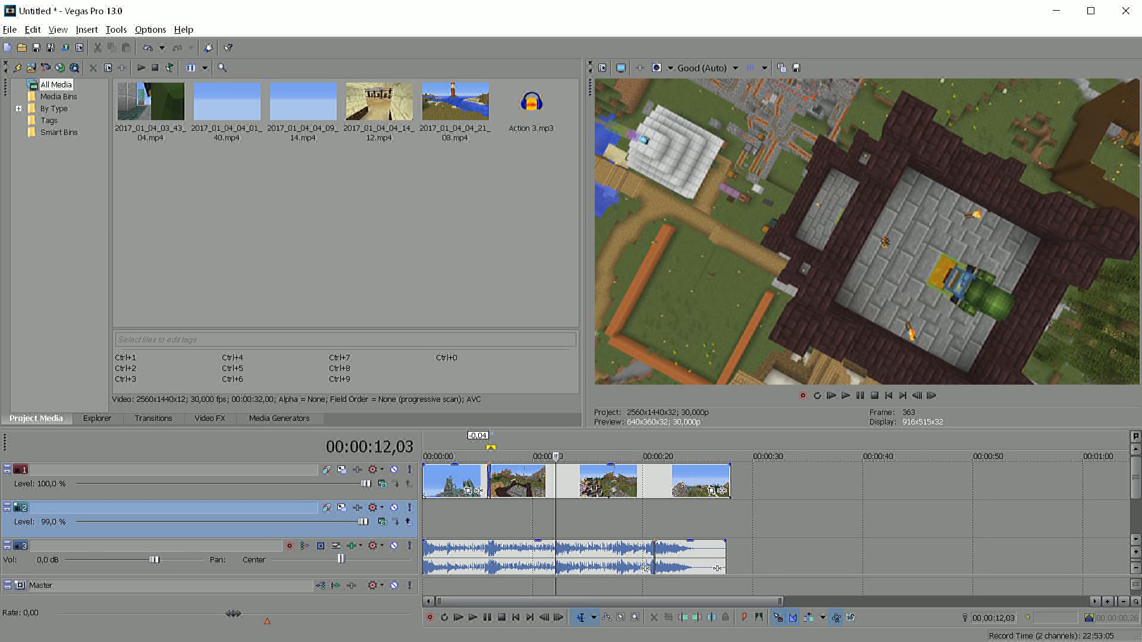
Add the 2017_01_04_04_09_14.mp4 clip to the second video track and reposition it beneath the existing footage
click(313, 105)
drag(708, 518, 558, 518)
scroll(711, 518, down, 2)
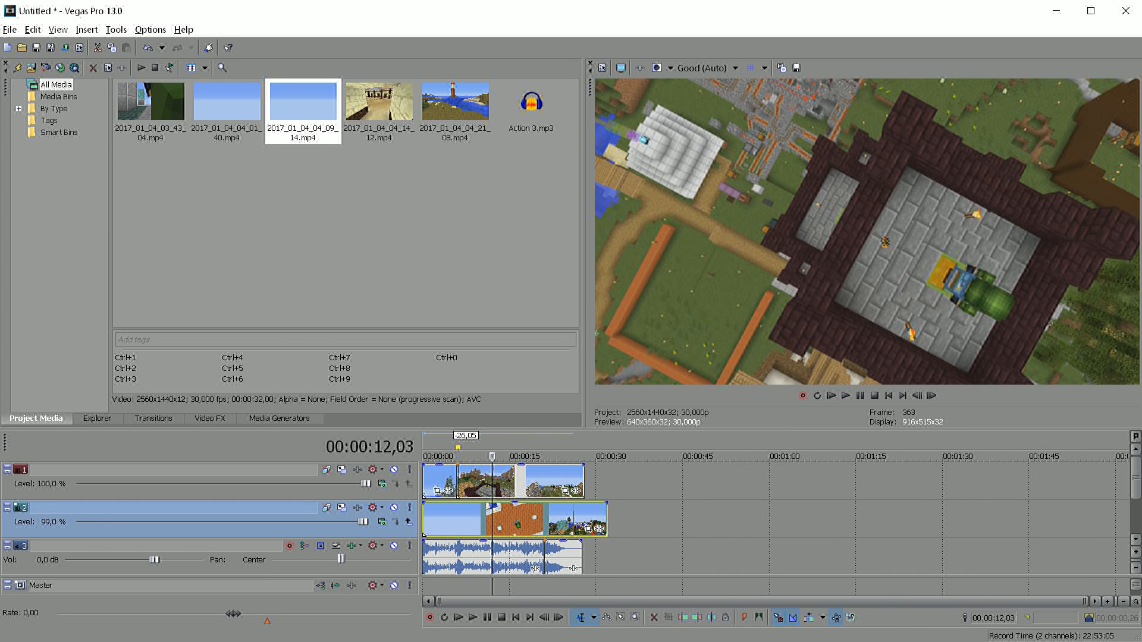
drag(424, 518, 494, 519)
Align the third clip's end with the end of the clip above and trim its start to about 12 seconds
click(581, 480)
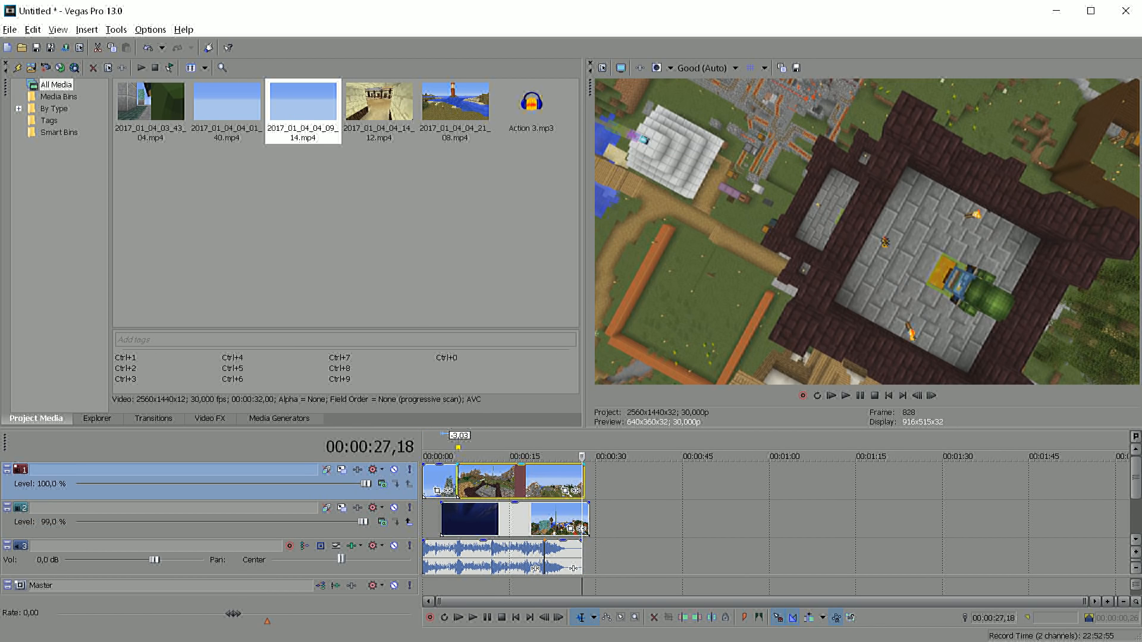
scroll(581, 480, up, 5)
drag(779, 519, 757, 519)
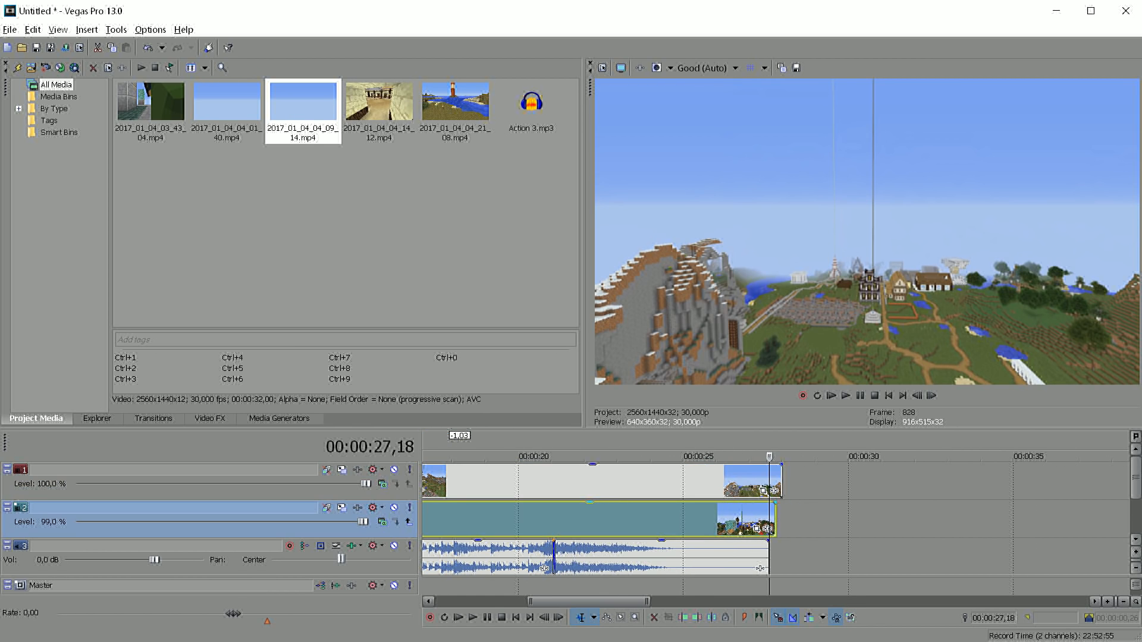
scroll(595, 518, down, 5)
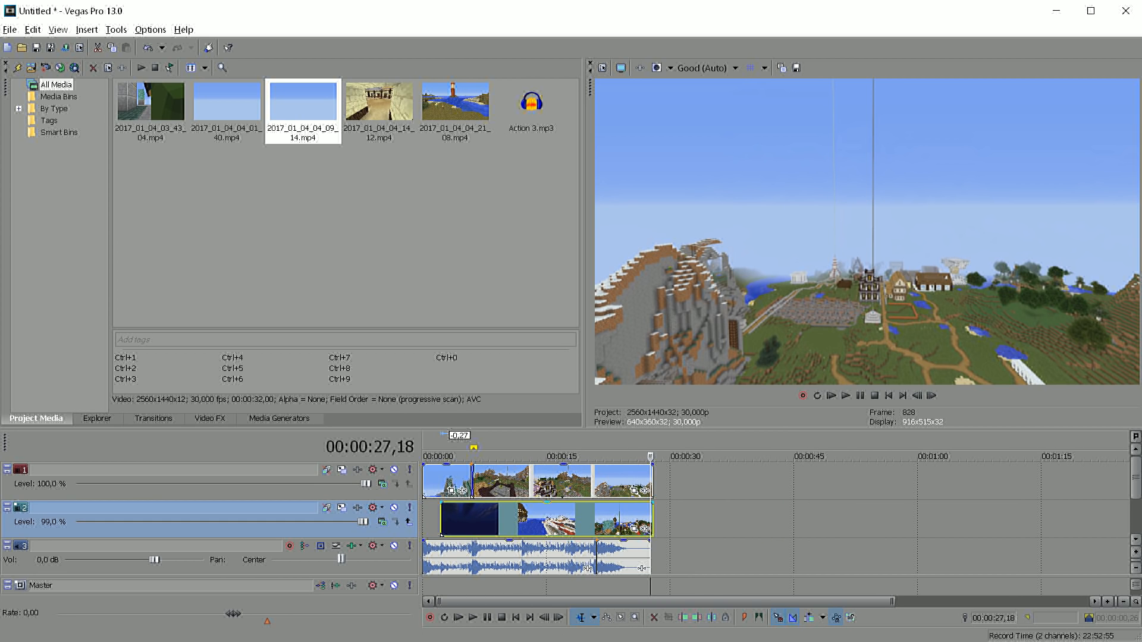
drag(441, 534, 522, 534)
click(528, 481)
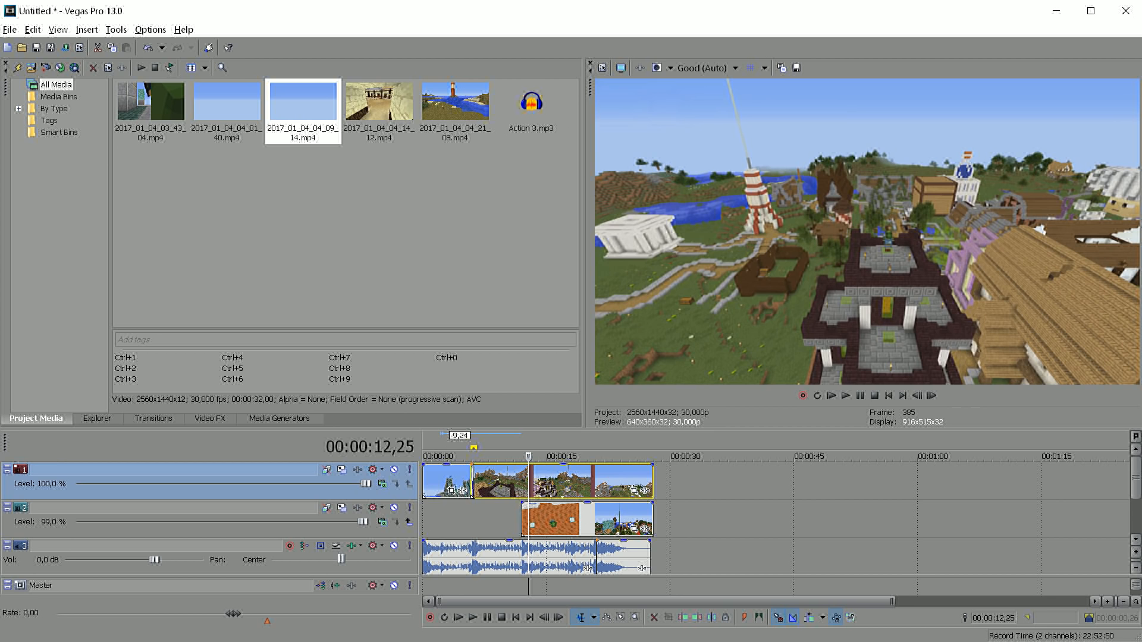
key(End)
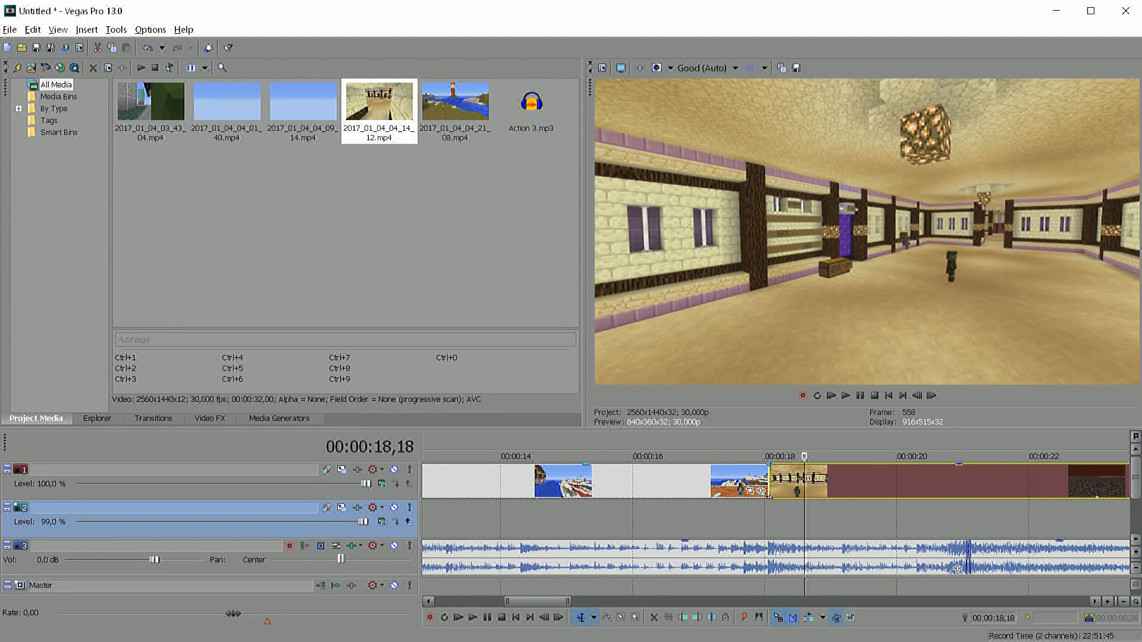
Move the start of the 2017_01_04_04_14_12.mp4 clip a few frames earlier so it overlaps the dock clip just before 00:00:18
click(749, 480)
key(Right)
key(Right)
key(Right)
key(Right)
key(Right)
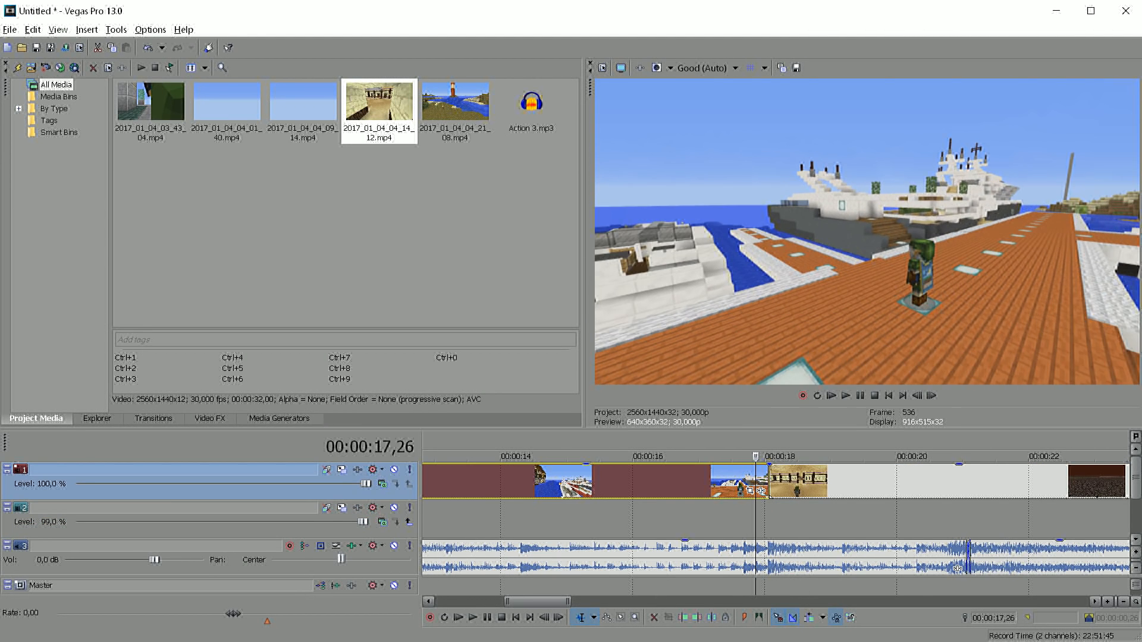
key(Left)
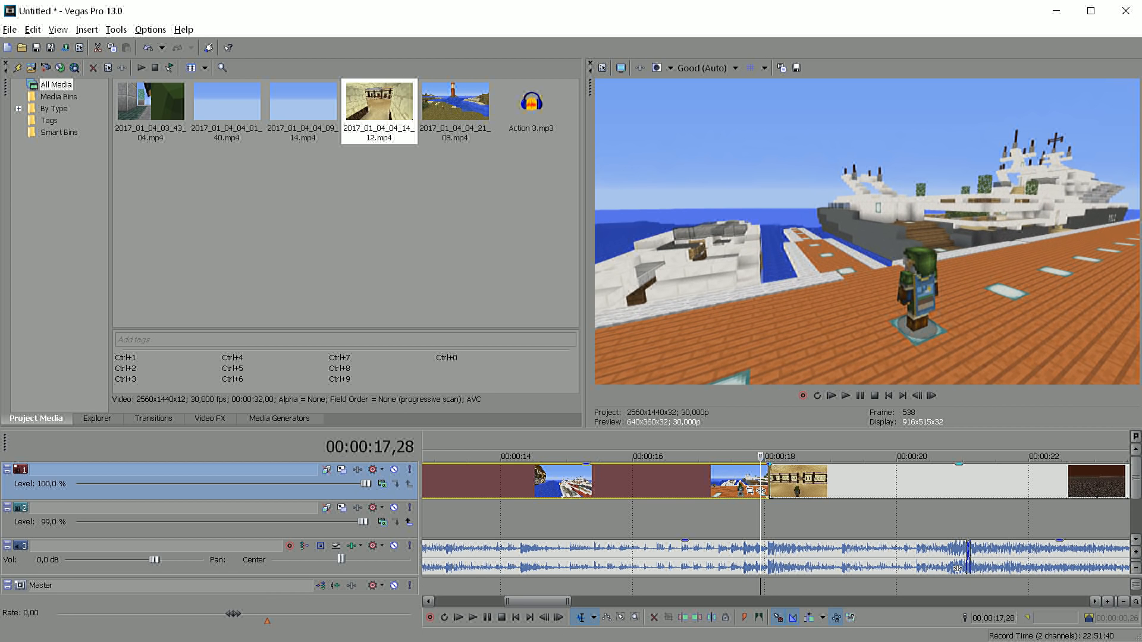
drag(771, 478, 765, 478)
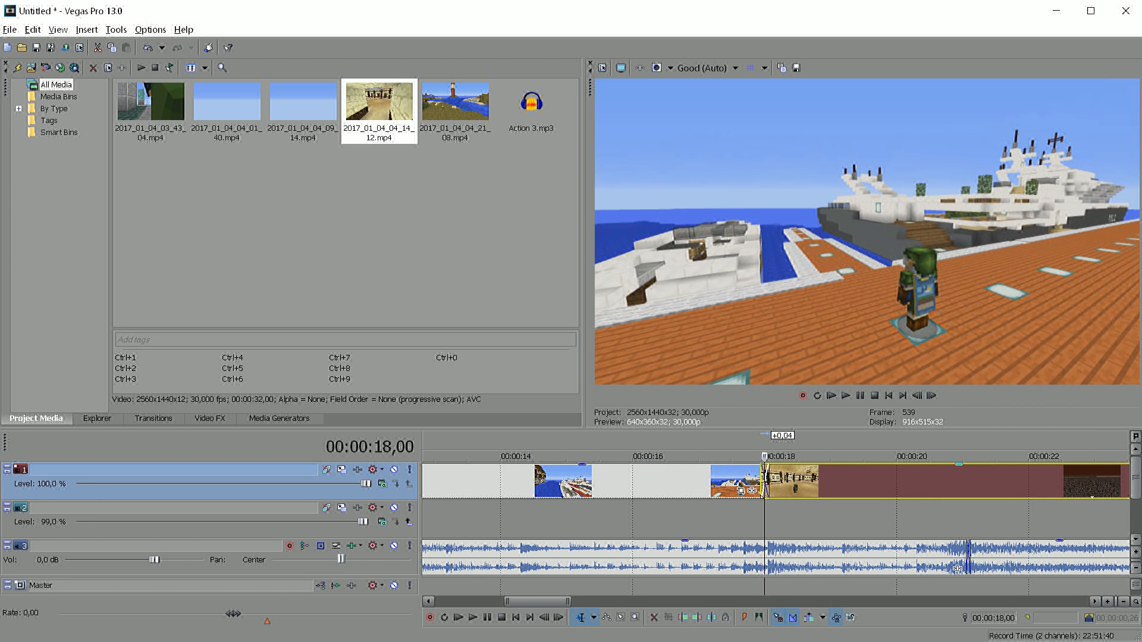
Extend the dock clip's end to 00:00:18,05 to lengthen the crossfade into the indoor hall clip
scroll(763, 484, up, 3)
key(Right)
key(Right)
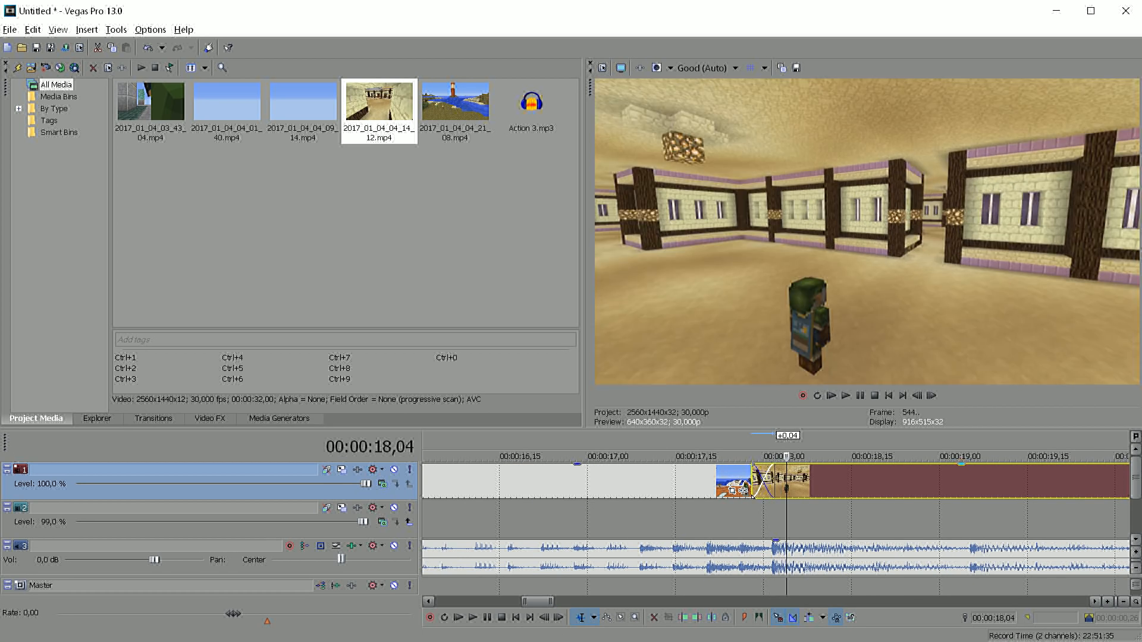
key(Right)
drag(774, 481, 792, 480)
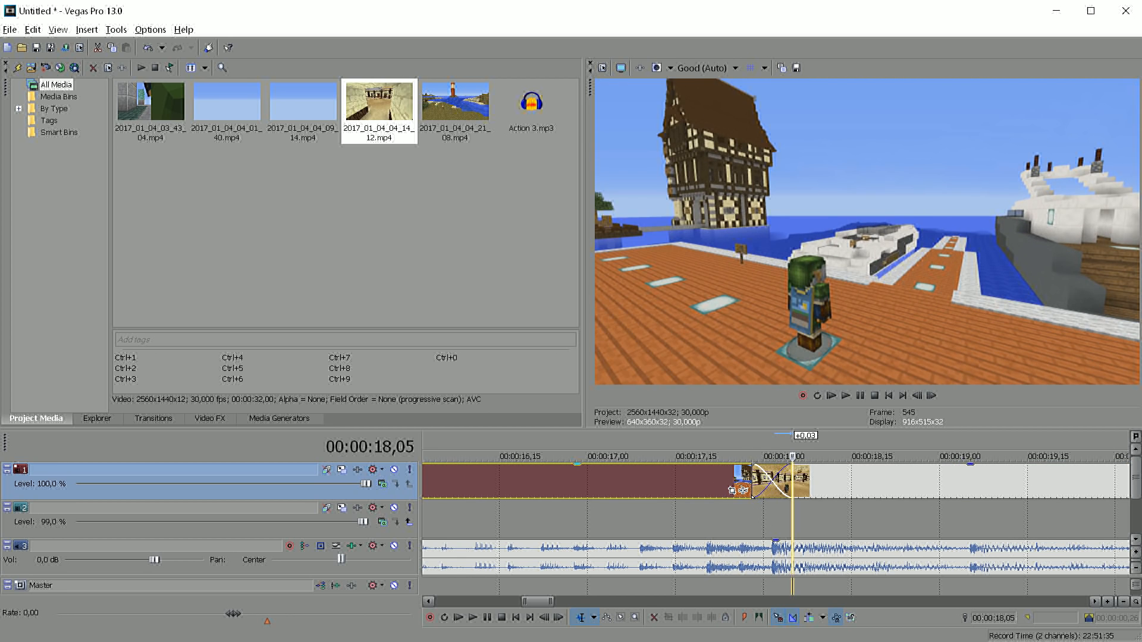
Examine the crossfade between the dock and hall clips frame by frame around 00:00:18
click(754, 494)
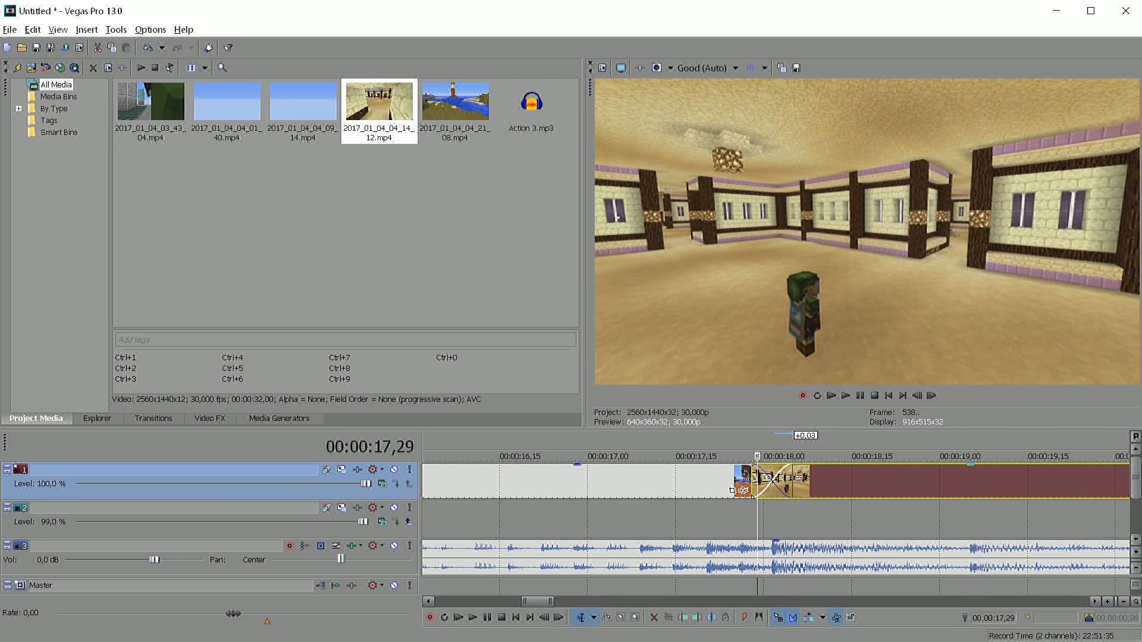
key(Right)
key(Right)
key(Right)
key(Right)
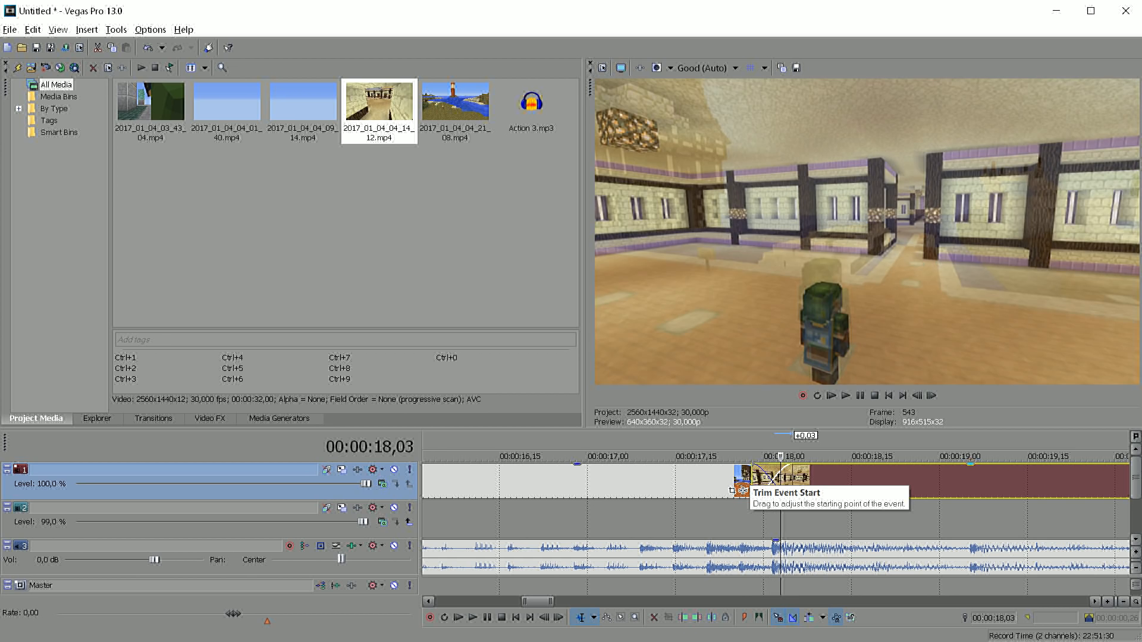
key(Right)
key(Left)
key(Left)
key(Left)
key(Left)
key(Left)
key(Left)
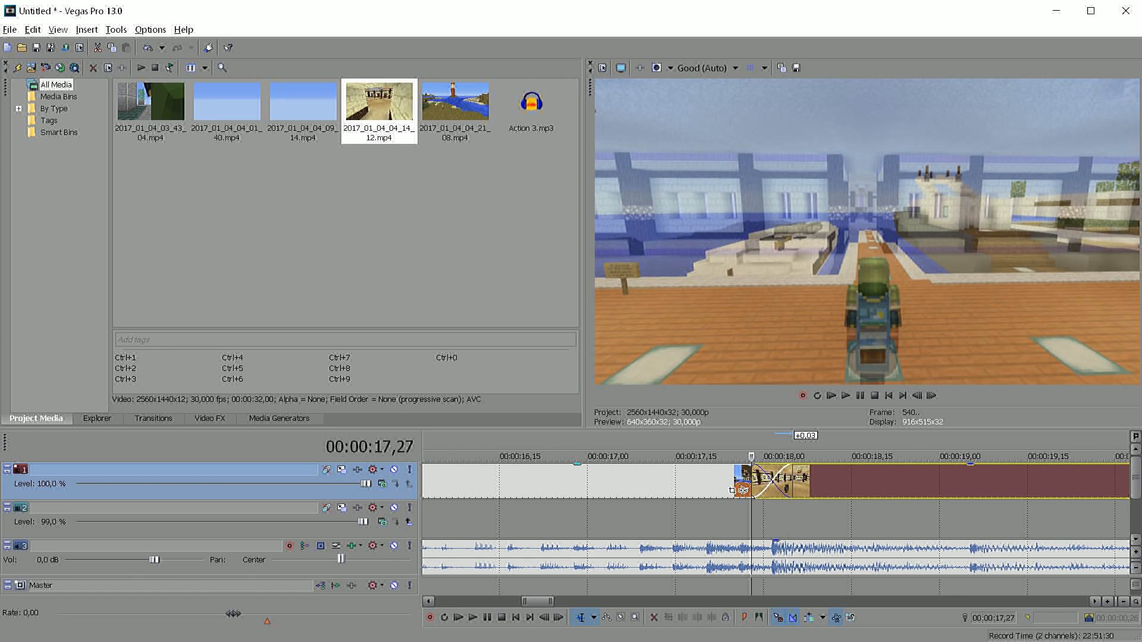
key(Right)
key(Right)
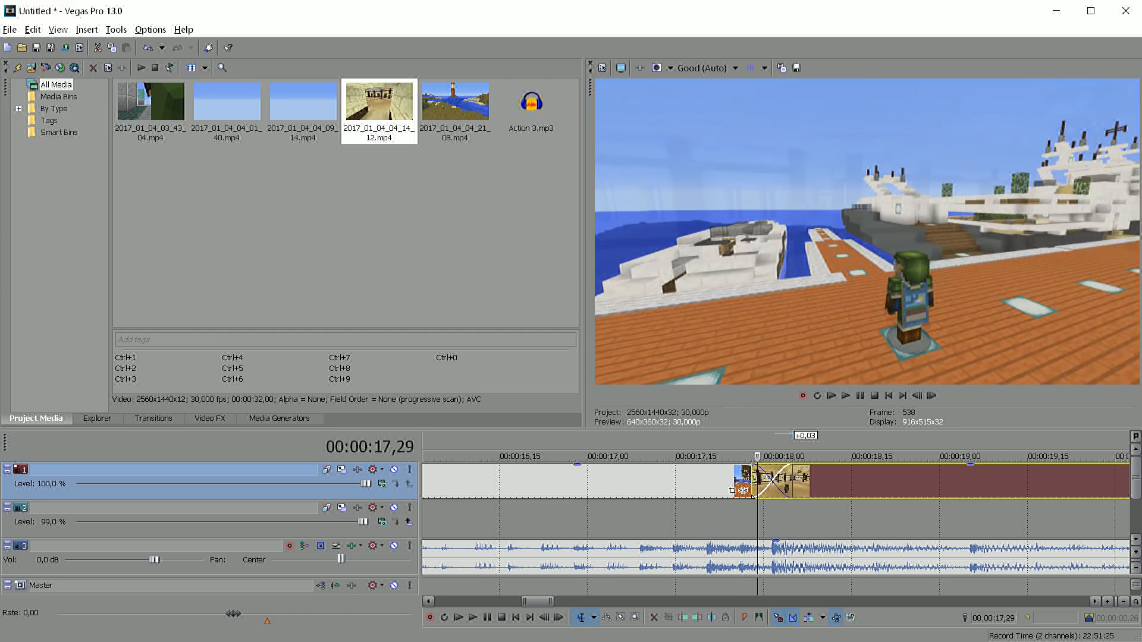
key(Right)
key(Right)
key(Right)
key(Right)
key(Right)
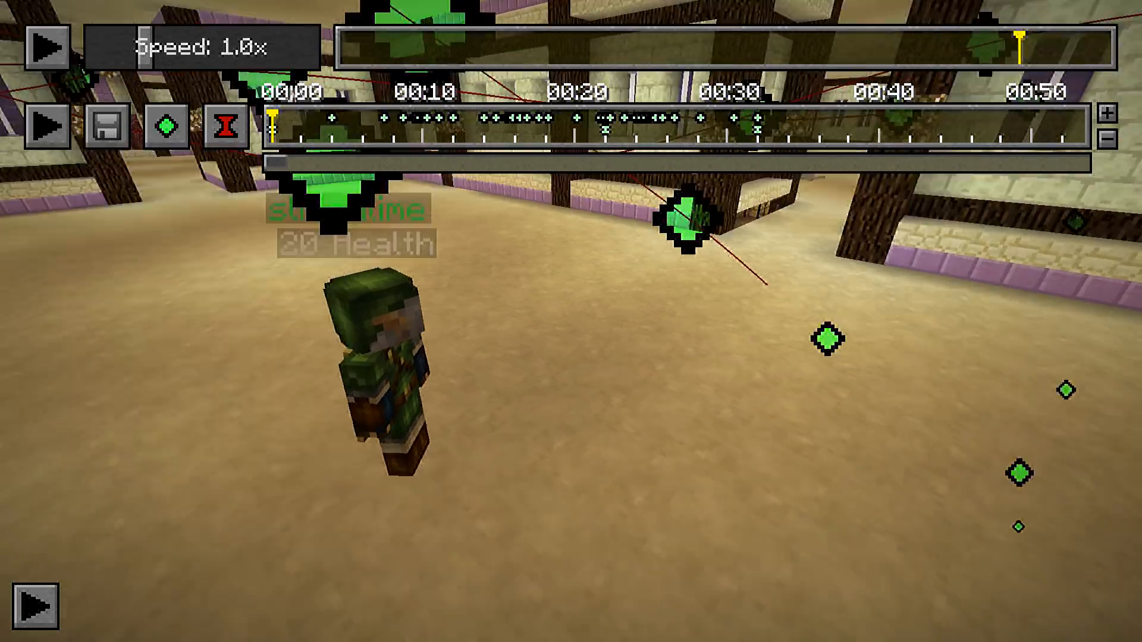
Switch to the Minecraft replay, fly the camera down near the player's feet, and check its coordinates in the debug overlay
key(w)
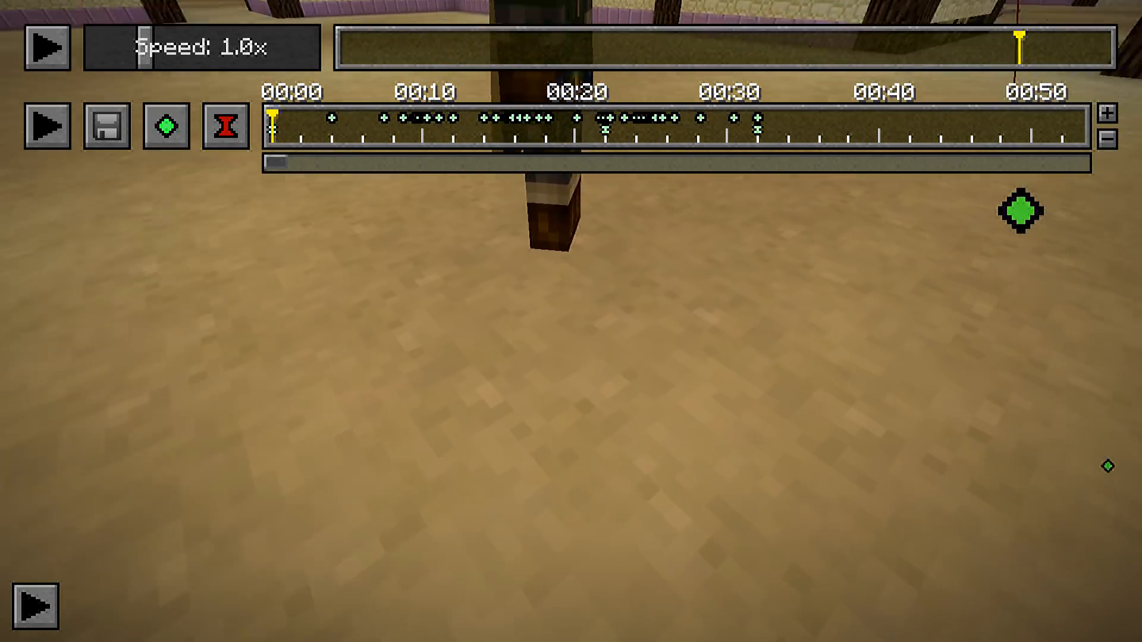
key(F3)
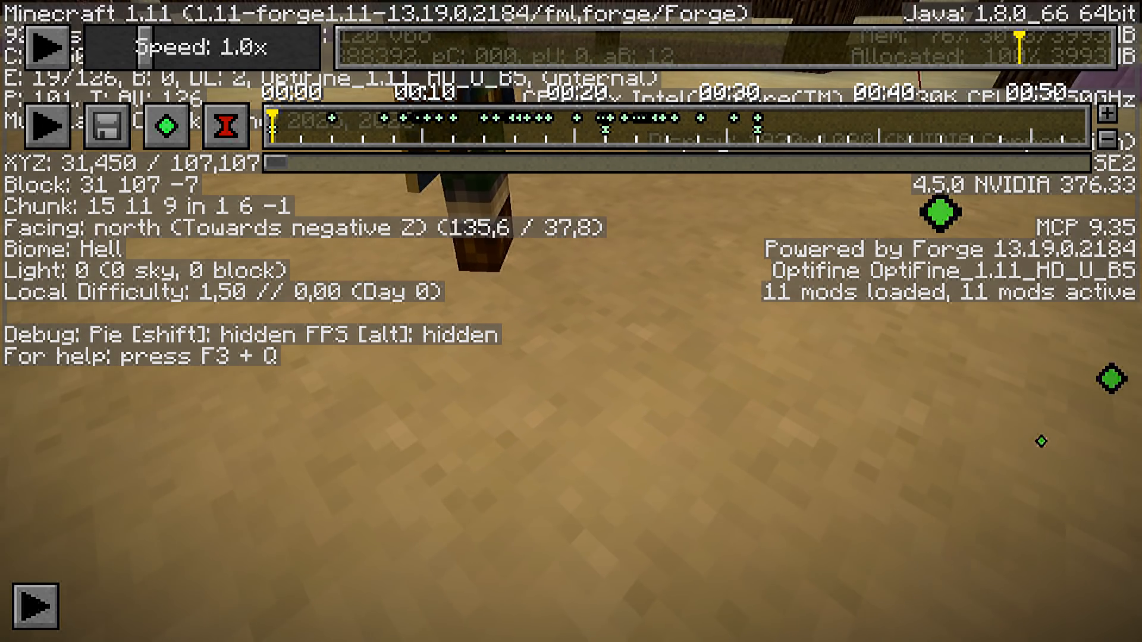
key(F3)
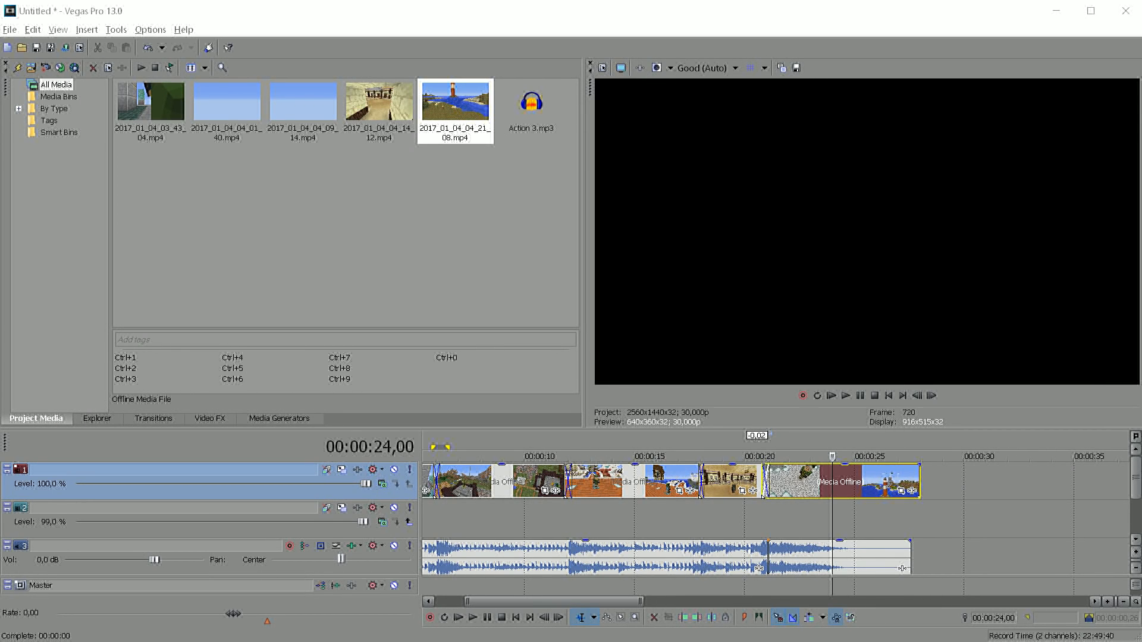
Switch to Vegas Pro and reload the offline 2017_01_04_04_14_12.mp4 clip in the project media
right_click(390, 111)
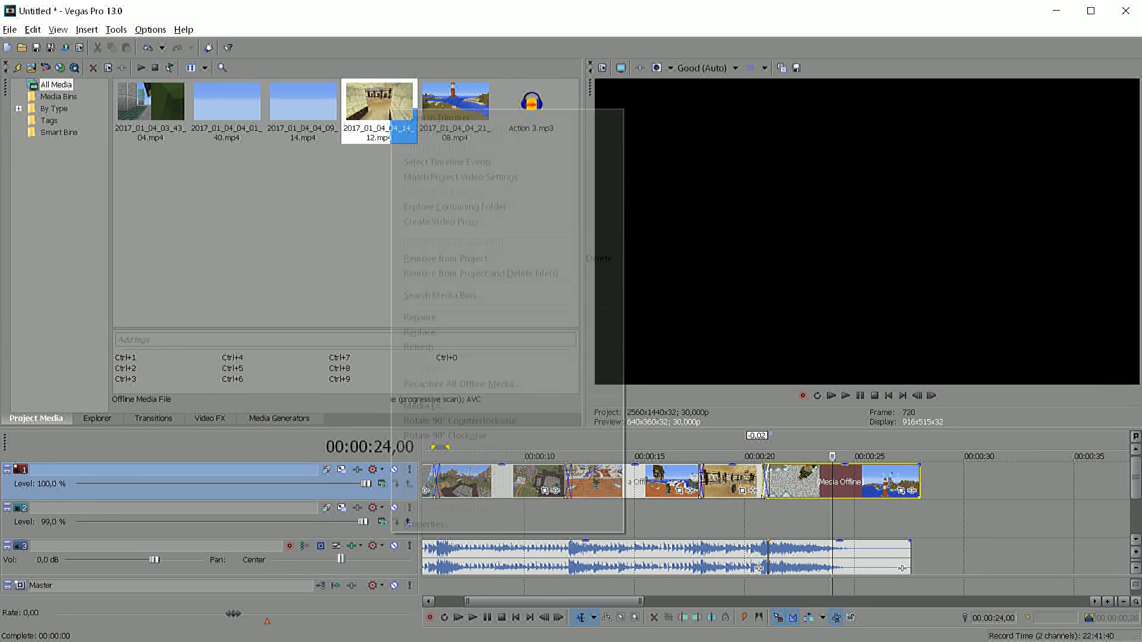
click(431, 318)
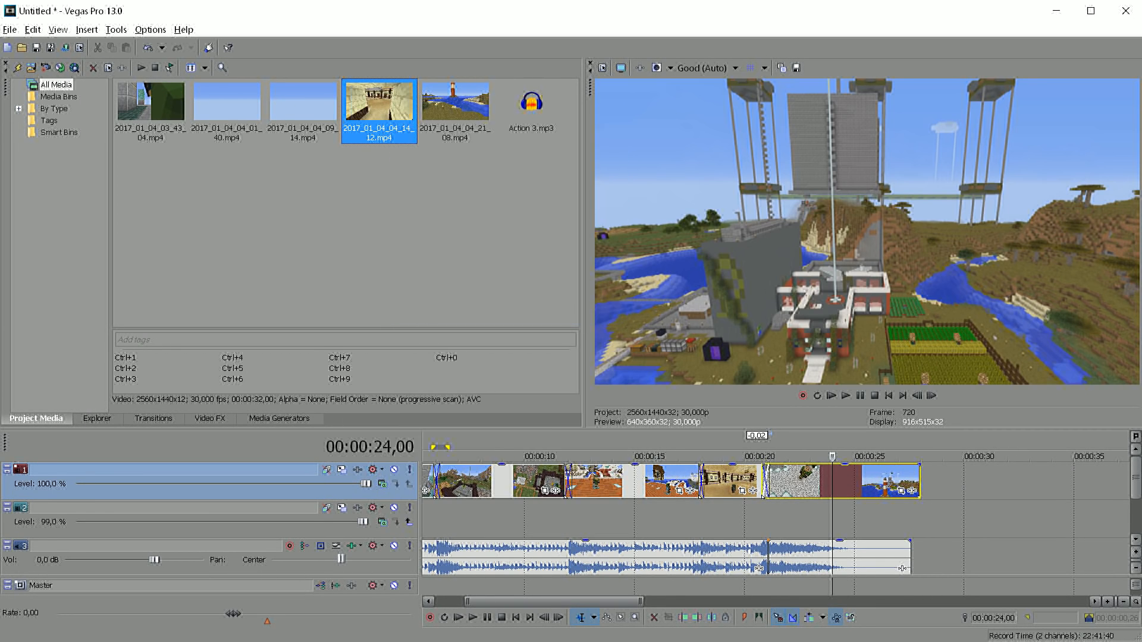
Replace the 2017_01_04_04_14_12.mp4 media with the re-rendered file 2017_01_04_04_34_08.mp4 from the Mastering the ReplayMod folder
click(431, 315)
right_click(398, 131)
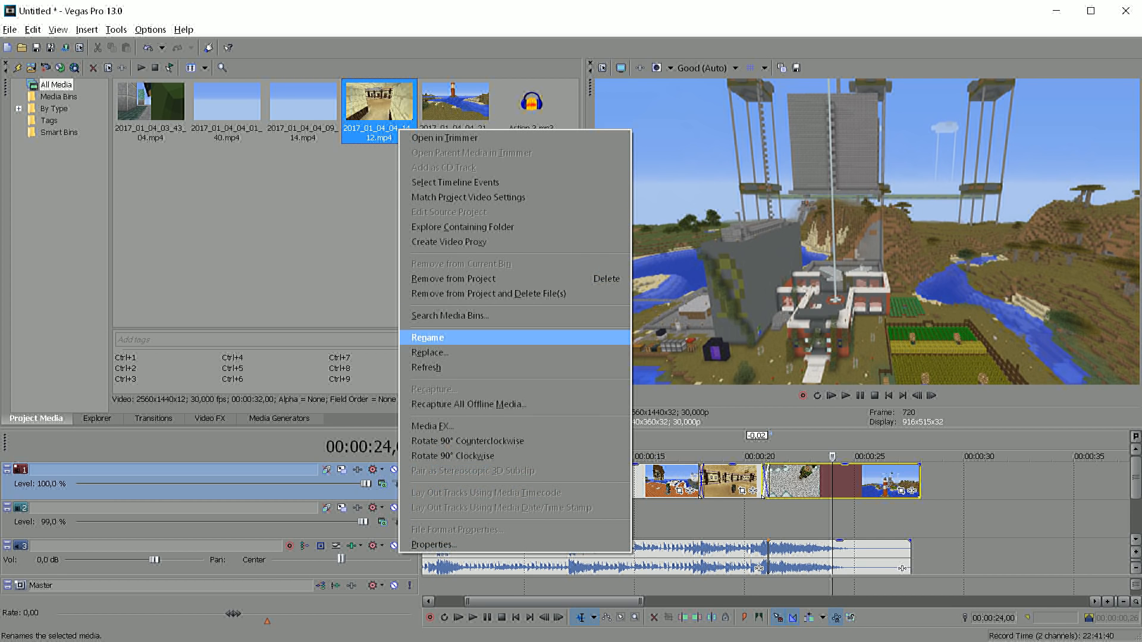
click(416, 334)
click(529, 227)
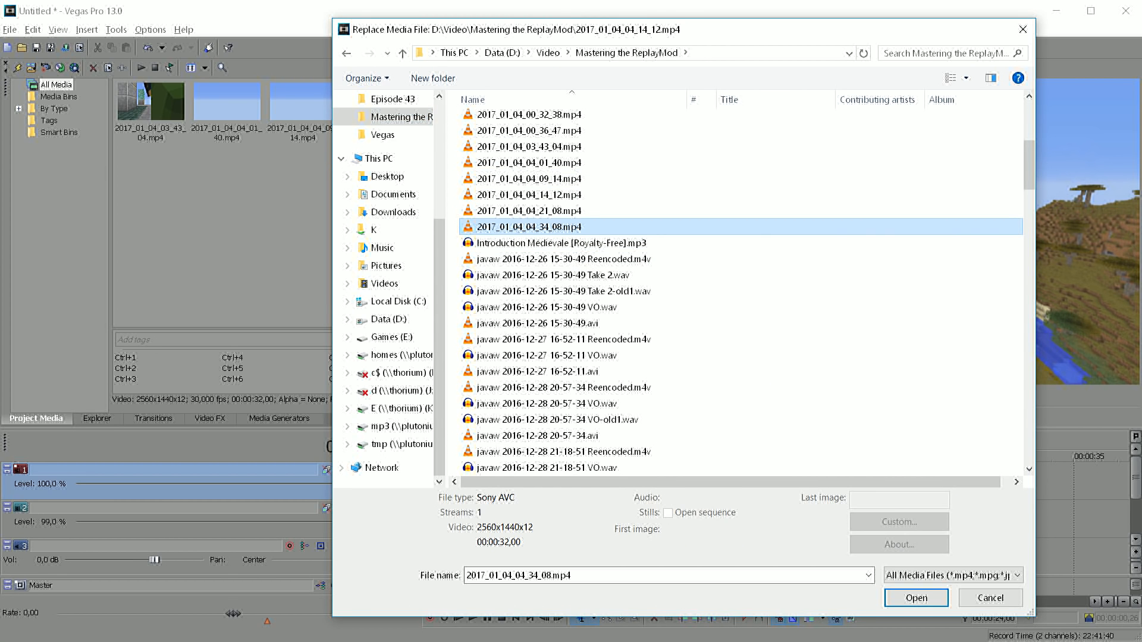
click(915, 597)
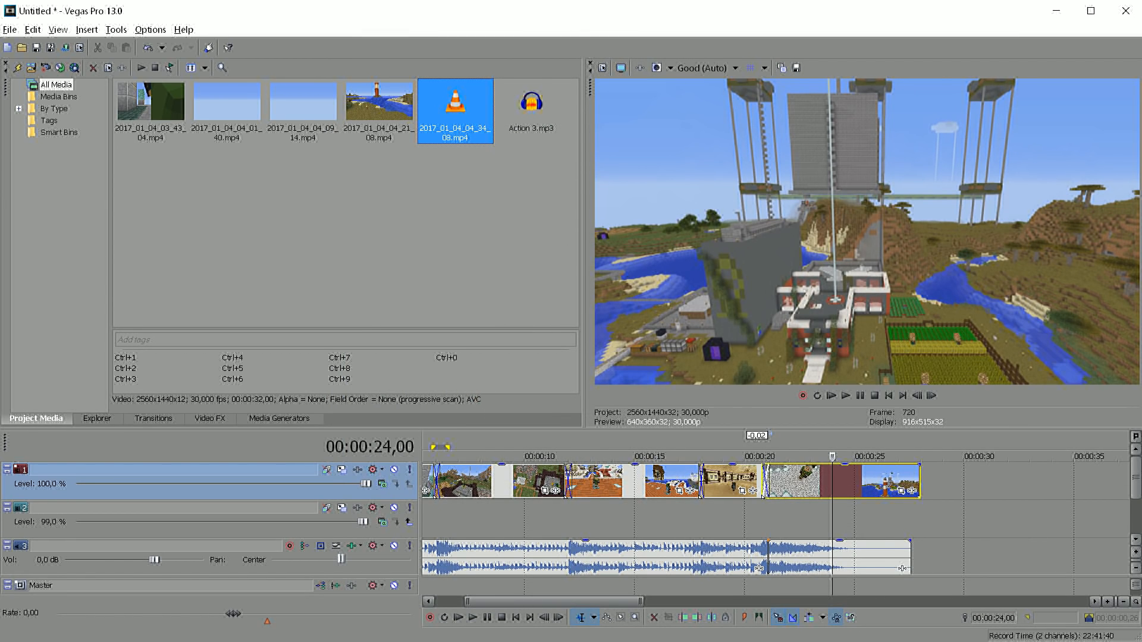
Check the crossfade from the dock clip into the replaced hall clip frame by frame from 00:00:17,28
click(698, 518)
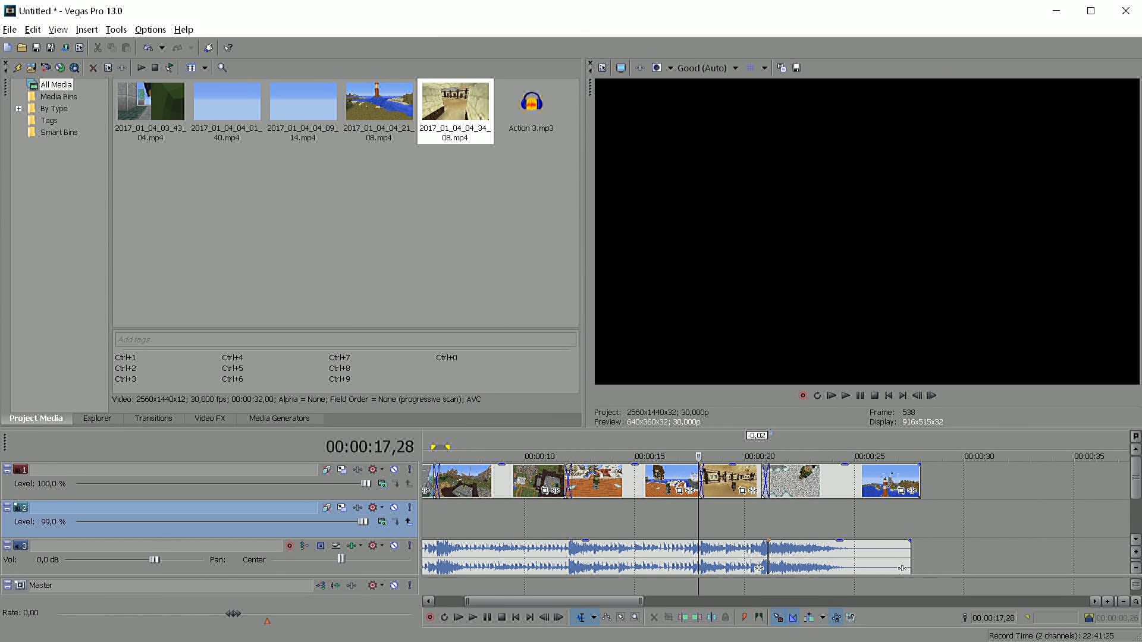
scroll(698, 518, up, 3)
key(Right)
key(Right)
key(Right)
key(Right)
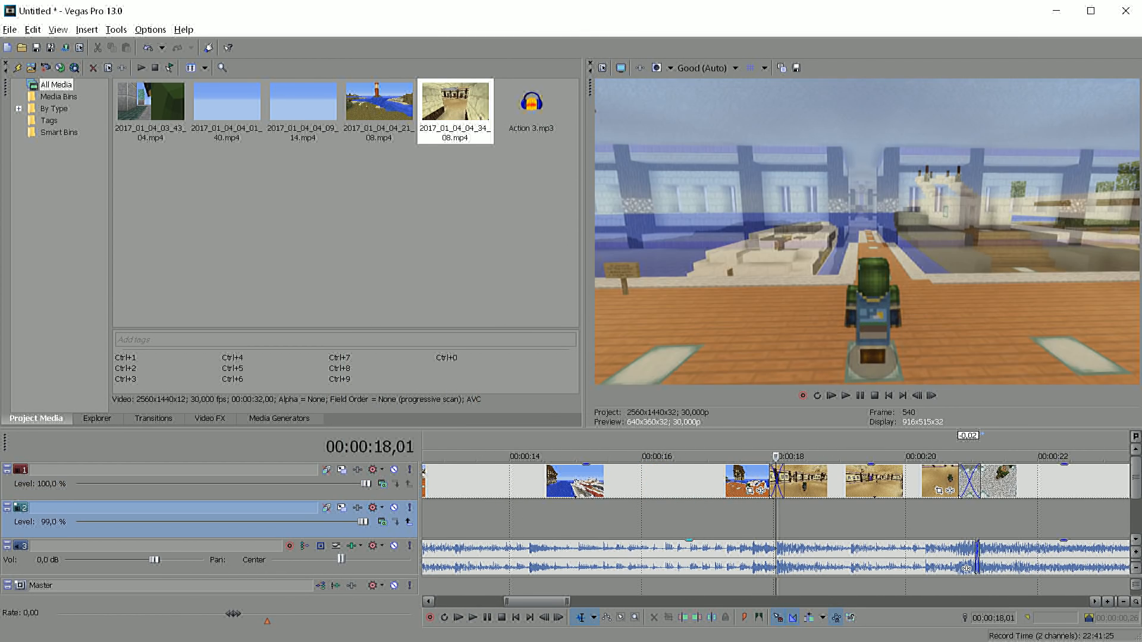
key(Right)
key(Right)
key(Right)
key(Right)
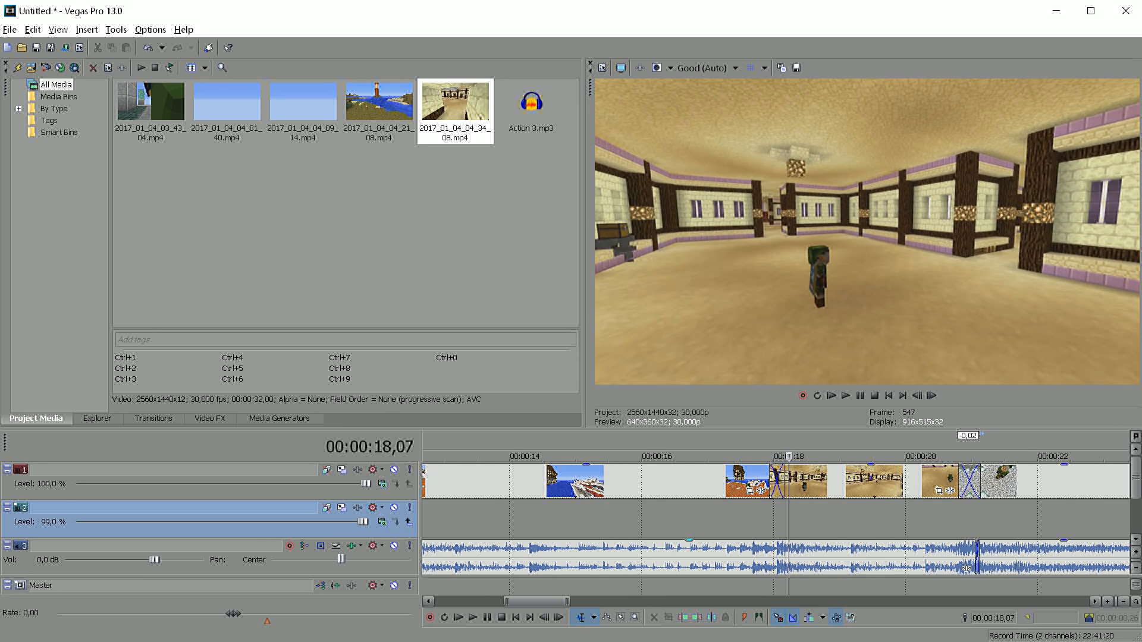
key(Right)
View the whole edit on the timeline through to its end and return the playhead to the project's start
scroll(775, 518, down, 3)
key(ctrl+End)
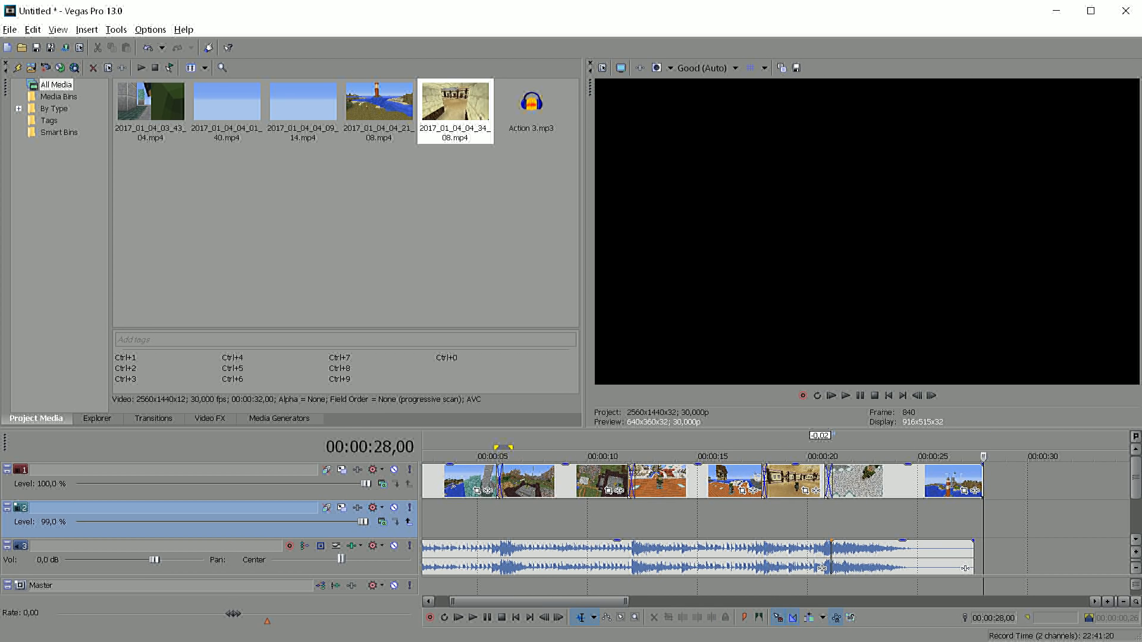
scroll(776, 519, down, 3)
scroll(775, 519, up, 2)
scroll(775, 518, down, 2)
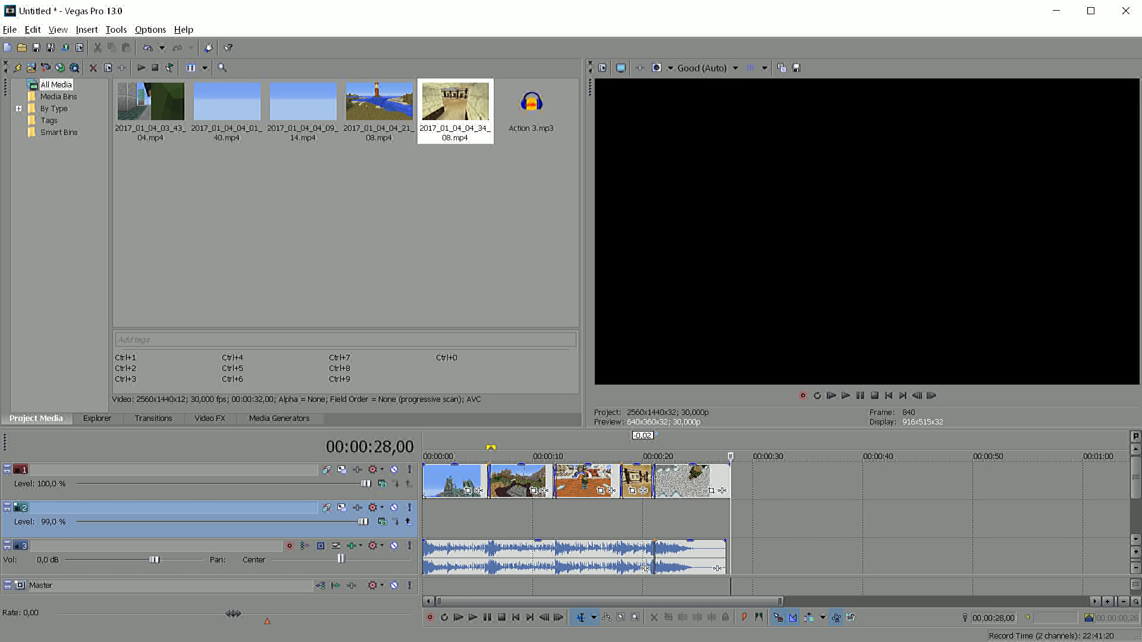
click(426, 523)
Trim the end of the last clip back by 1 second 27 frames and play its fade-out up to 00:00:24,28
scroll(427, 524, up, 3)
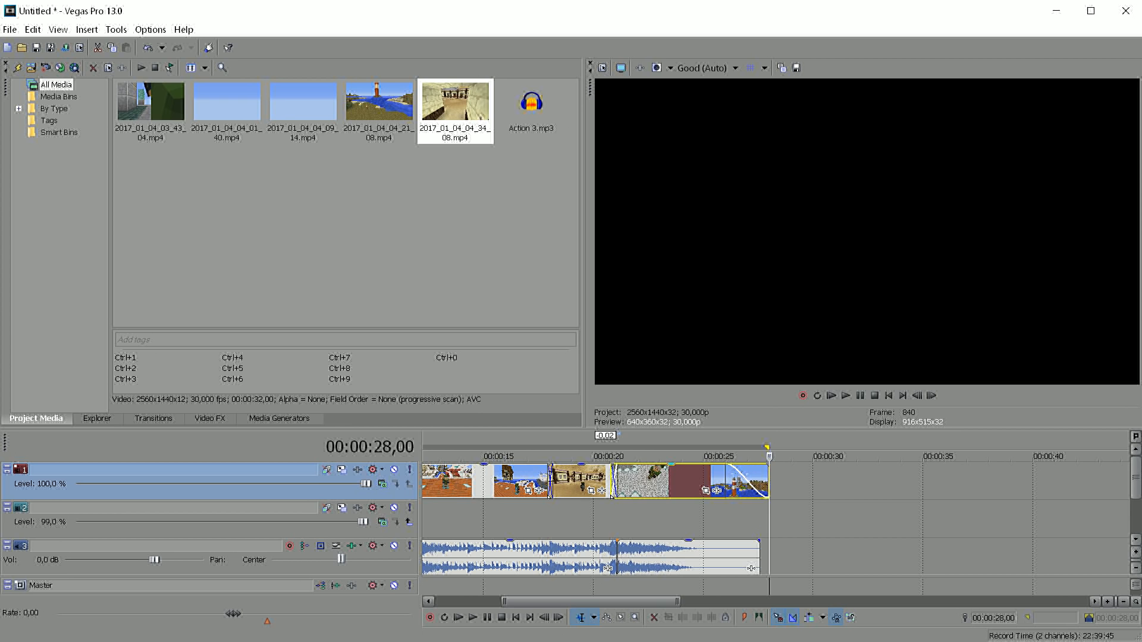
drag(768, 482, 726, 482)
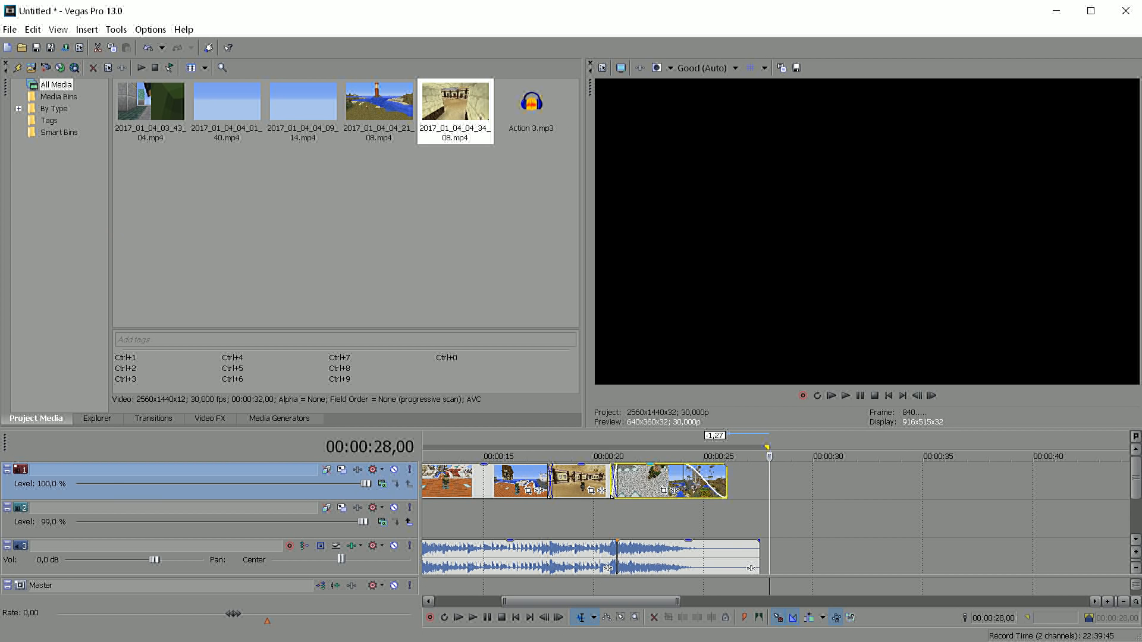
click(674, 482)
key(space)
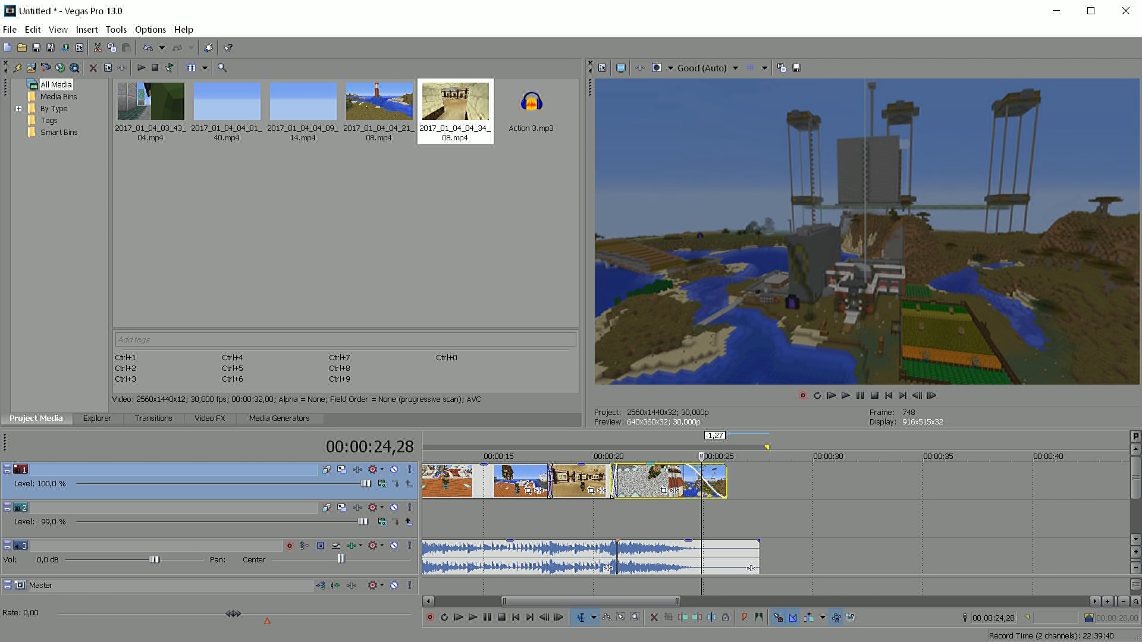
scroll(611, 494, down, 3)
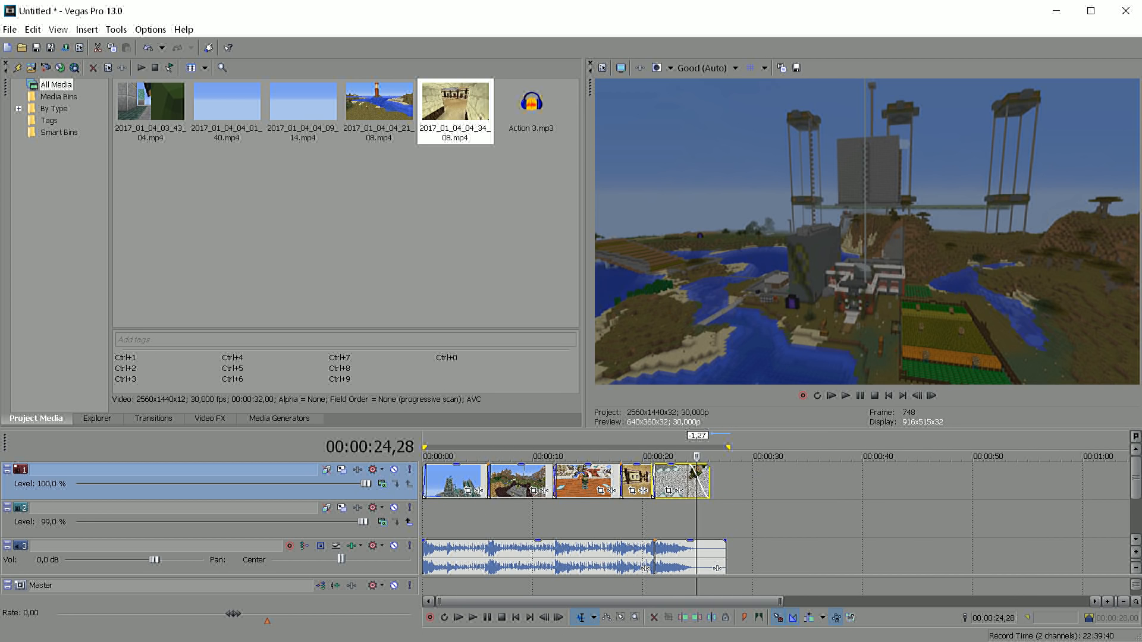